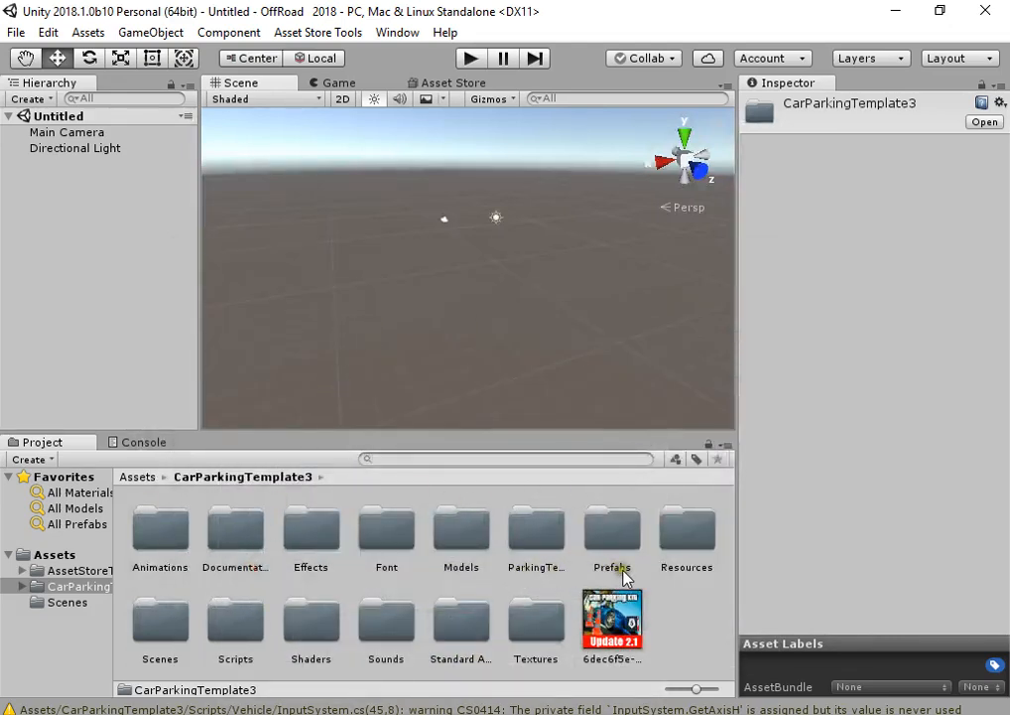
# Open the Day_Car scene from CarParkingTemplate3's Scenes folder.
pyautogui.doubleClick(176, 625)
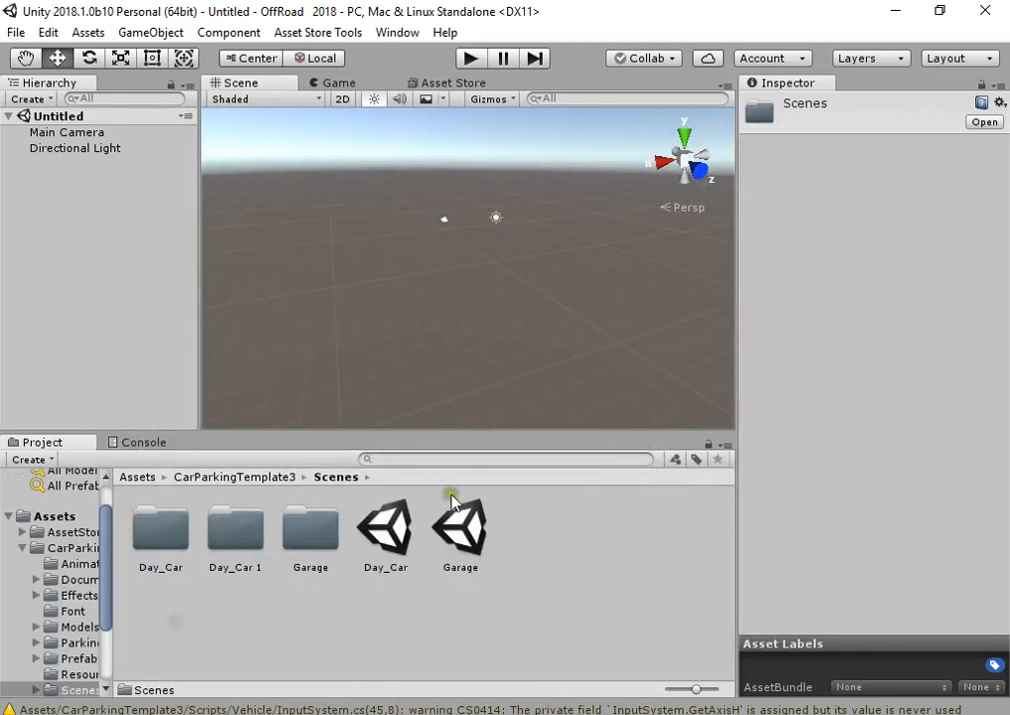
pyautogui.click(387, 536)
pyautogui.moveTo(401, 561); pyautogui.dragTo(40, 151)
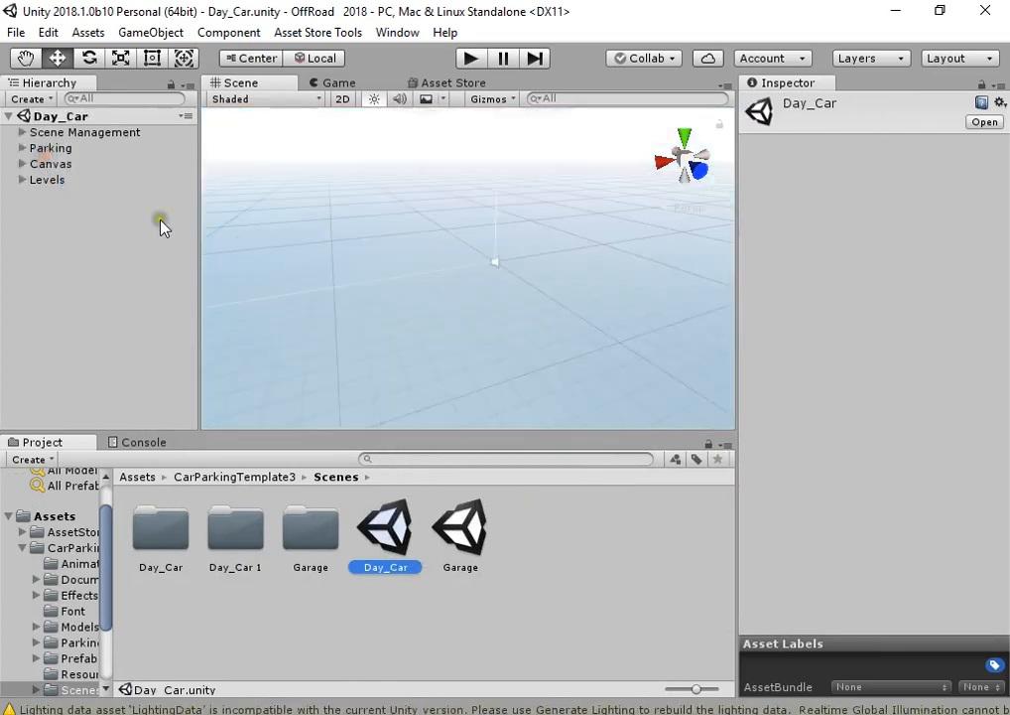
# Frame the Parking group's Base object in the scene view and turn off image effects there.
pyautogui.click(21, 148)
pyautogui.click(57, 164)
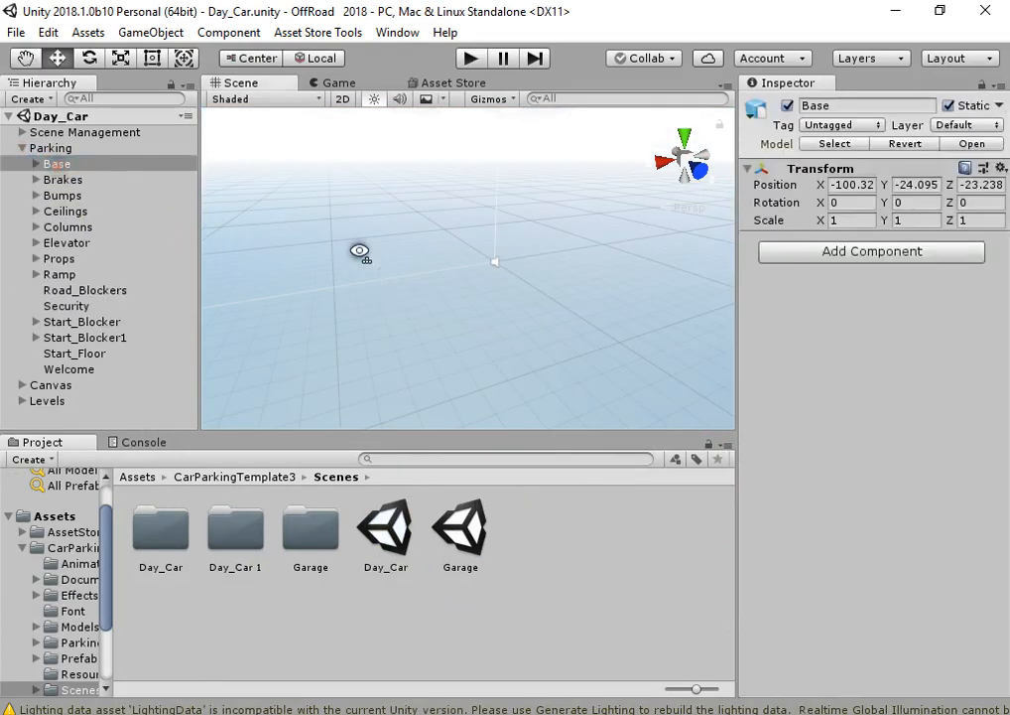
pyautogui.press('f')
pyautogui.scroll(10, 426, 338)
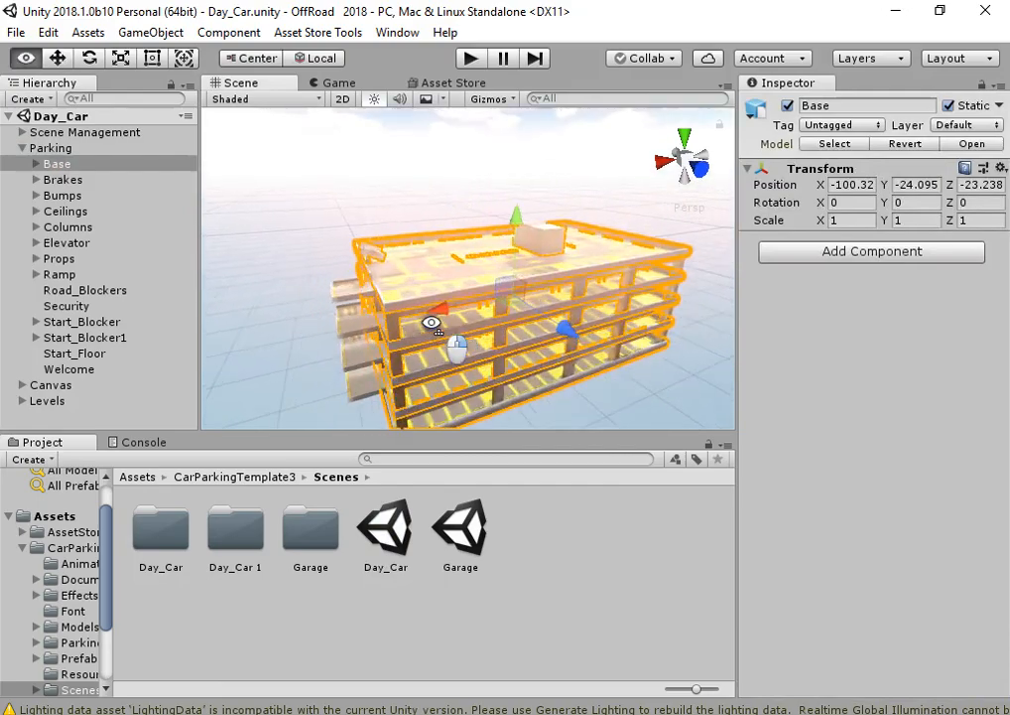
pyautogui.moveTo(546, 334); pyautogui.dragTo(526, 194, button='right')
pyautogui.click(444, 99)
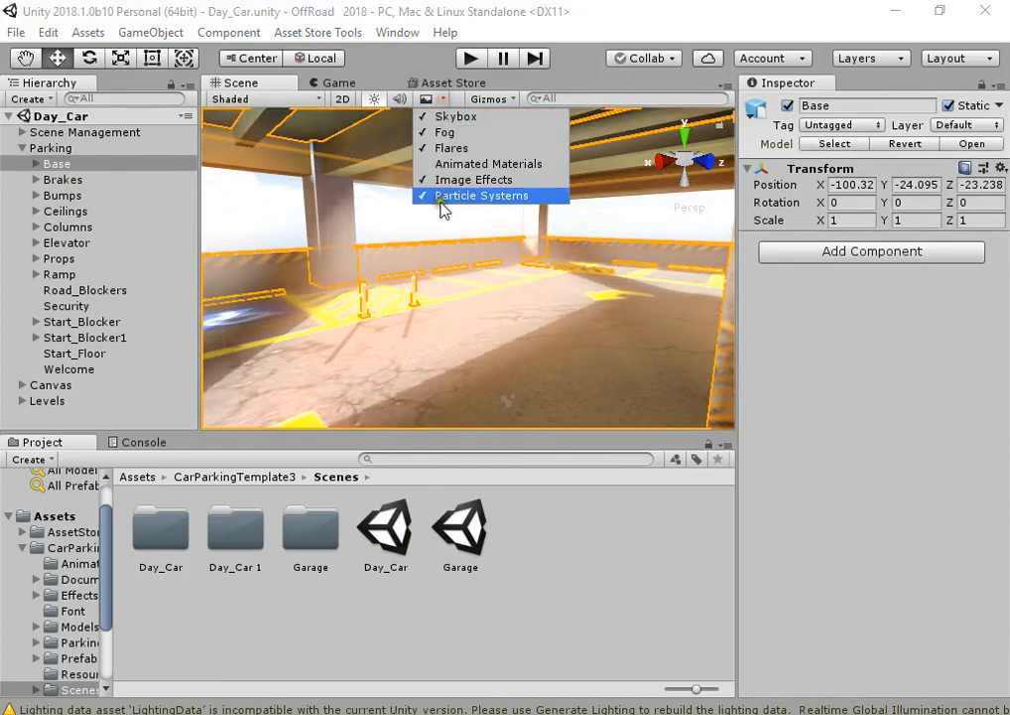
pyautogui.click(467, 179)
pyautogui.click(264, 220)
pyautogui.moveTo(264, 220); pyautogui.dragTo(26, 326, button='right')
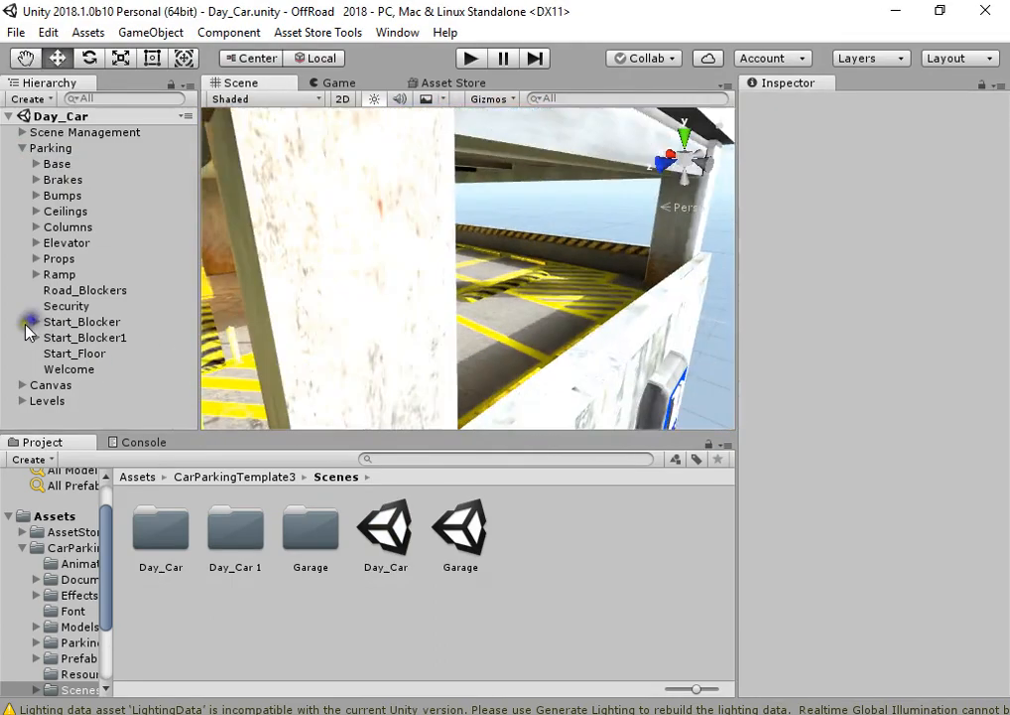
pyautogui.moveTo(477, 288); pyautogui.dragTo(418, 329, button='right')
# Duplicate the Car0_EvoX prefab in the Prefabs/Cars folder and name the copy Car1_EvoX.
pyautogui.click(92, 644)
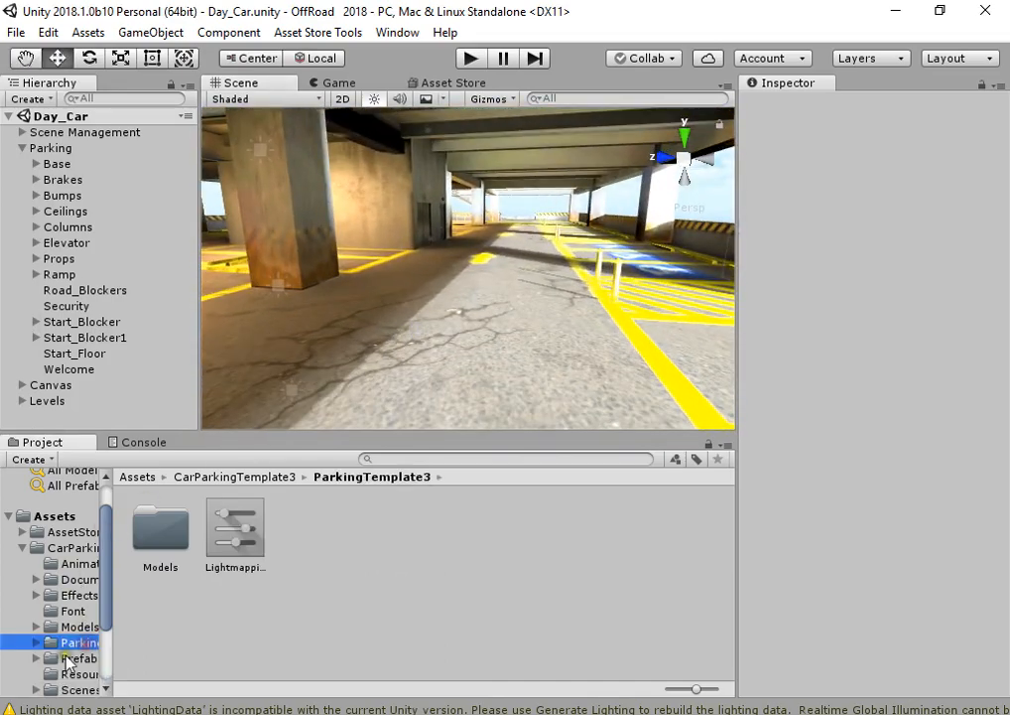
pyautogui.click(68, 659)
pyautogui.doubleClick(160, 536)
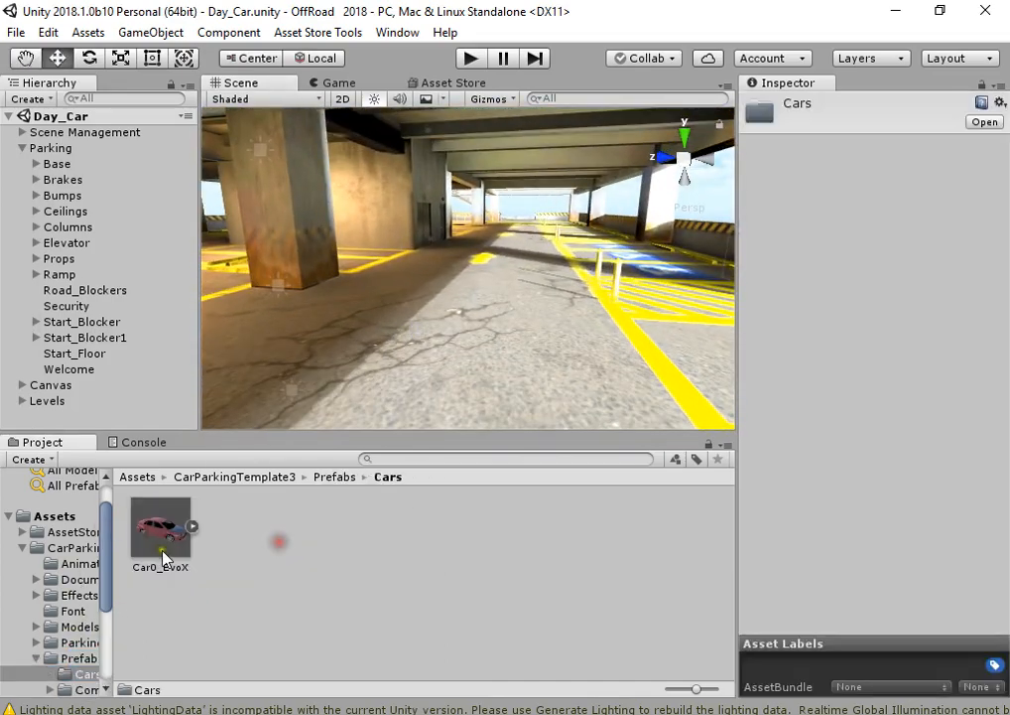
pyautogui.moveTo(264, 456); pyautogui.dragTo(445, 336)
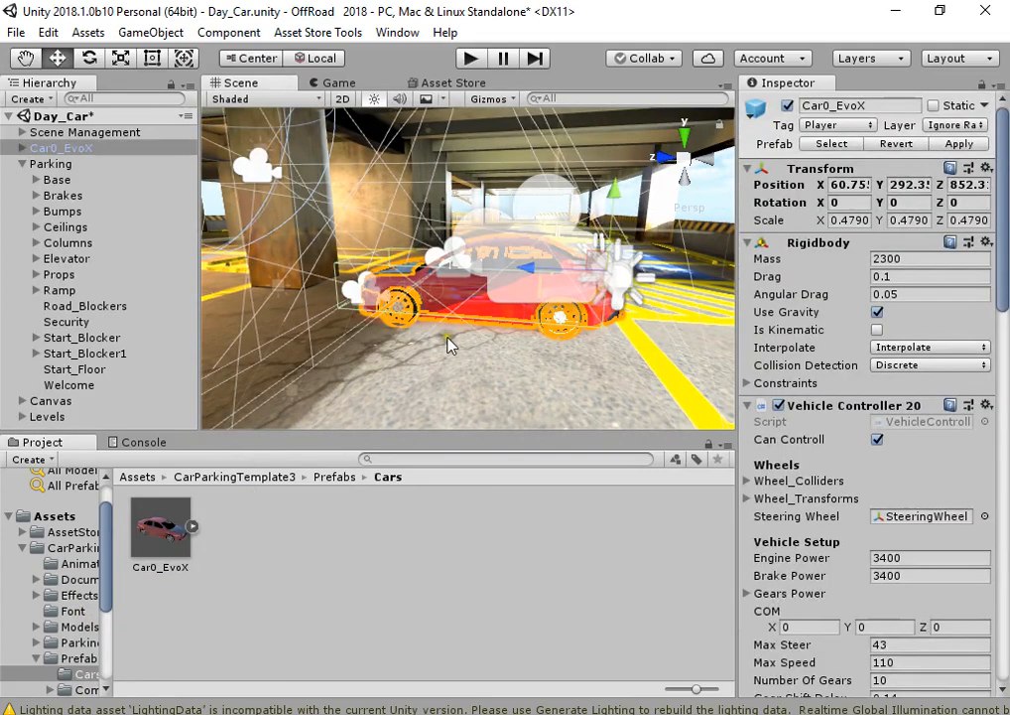
pyautogui.press('Delete')
pyautogui.click(155, 543)
pyautogui.hotkey('ctrl', 'd')
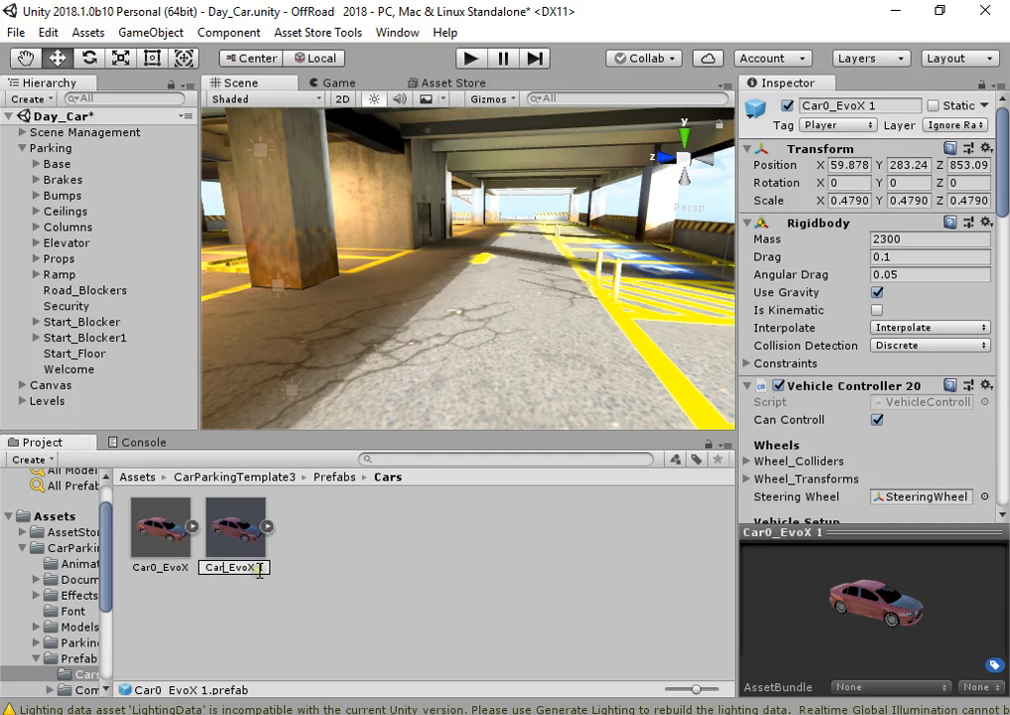
pyautogui.click(241, 607)
# Place the Car1_EvoX prefab on the parking floor and shrink the scene view's 3D gizmo icons.
pyautogui.click(253, 546)
pyautogui.moveTo(270, 526); pyautogui.dragTo(455, 352)
pyautogui.press('w')
pyautogui.moveTo(455, 352); pyautogui.dragTo(464, 351, button='right')
pyautogui.press('s')
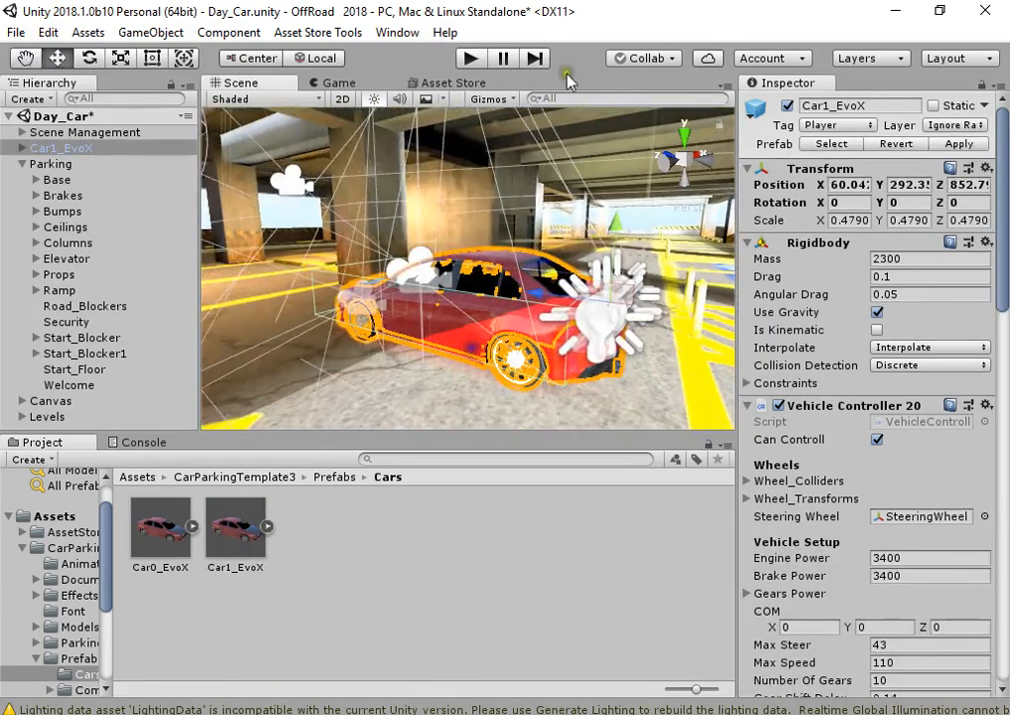
pyautogui.click(508, 103)
pyautogui.moveTo(399, 18); pyautogui.dragTo(358, 25)
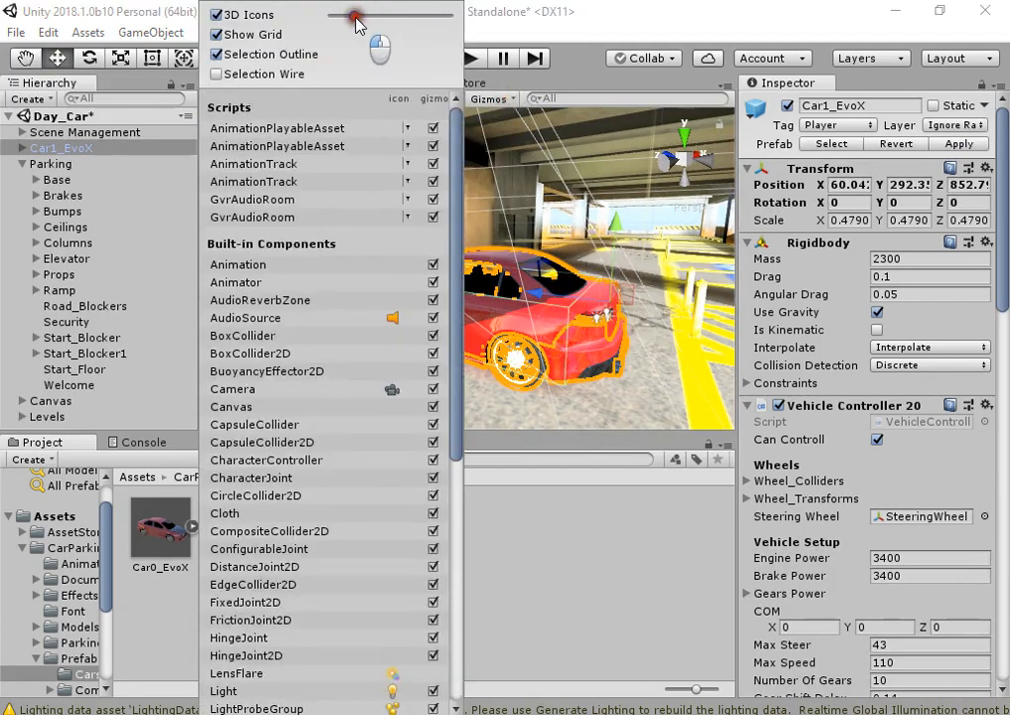
pyautogui.rightClick(642, 239)
pyautogui.click(679, 210)
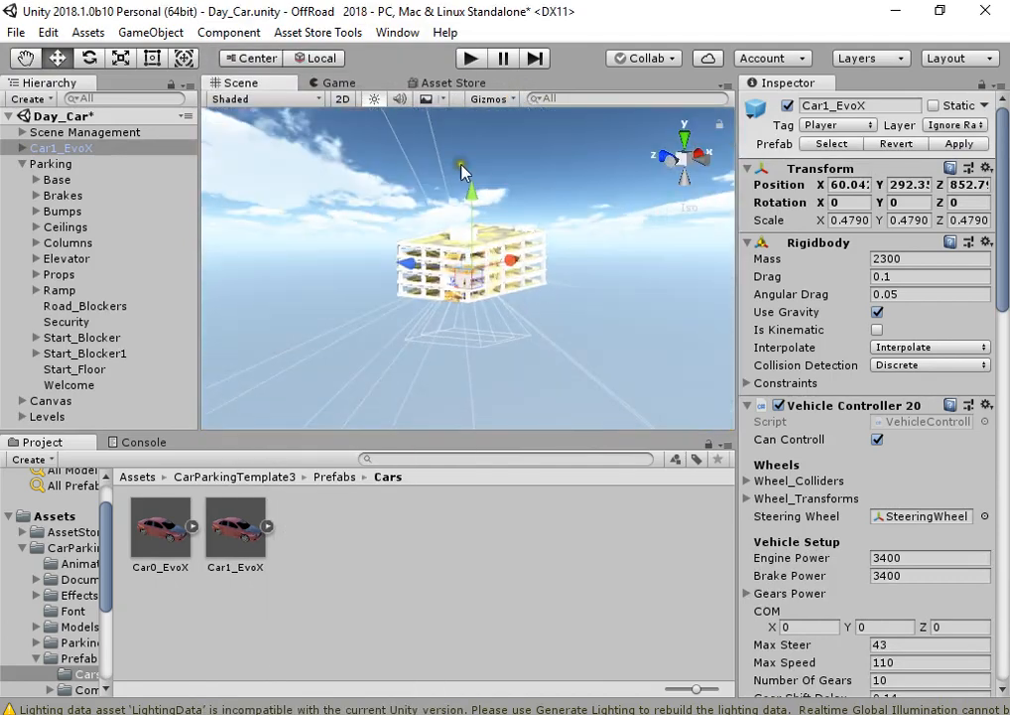
pyautogui.click(689, 162)
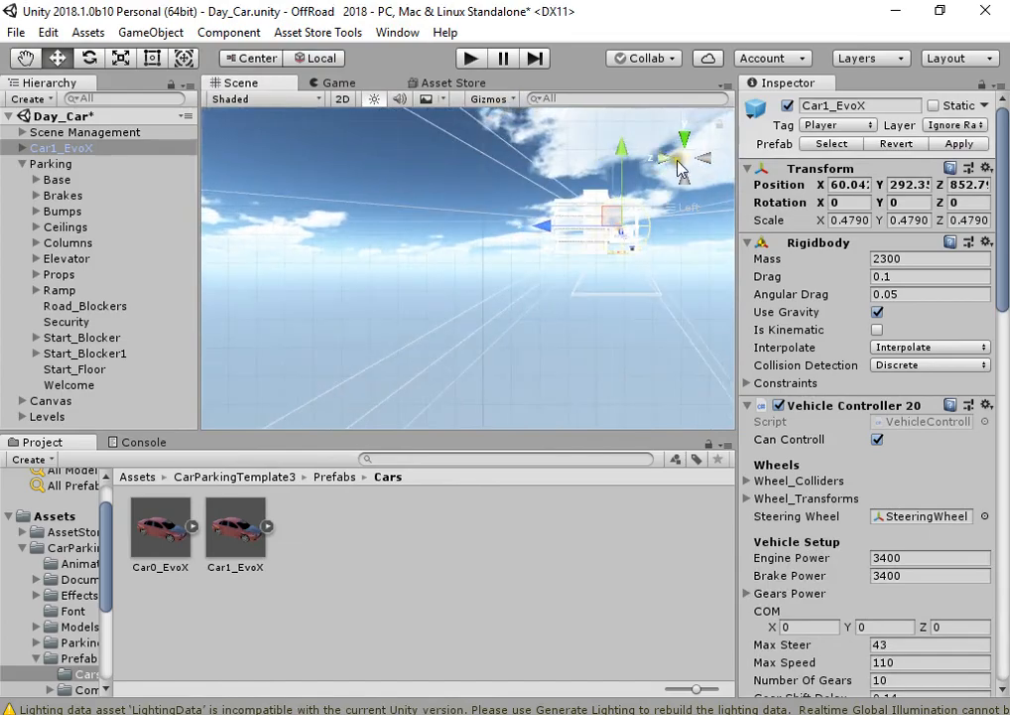
pyautogui.click(677, 165)
pyautogui.keyDown('alt'); pyautogui.moveTo(650, 259); pyautogui.dragTo(551, 343); pyautogui.keyUp('alt')
pyautogui.press('f')
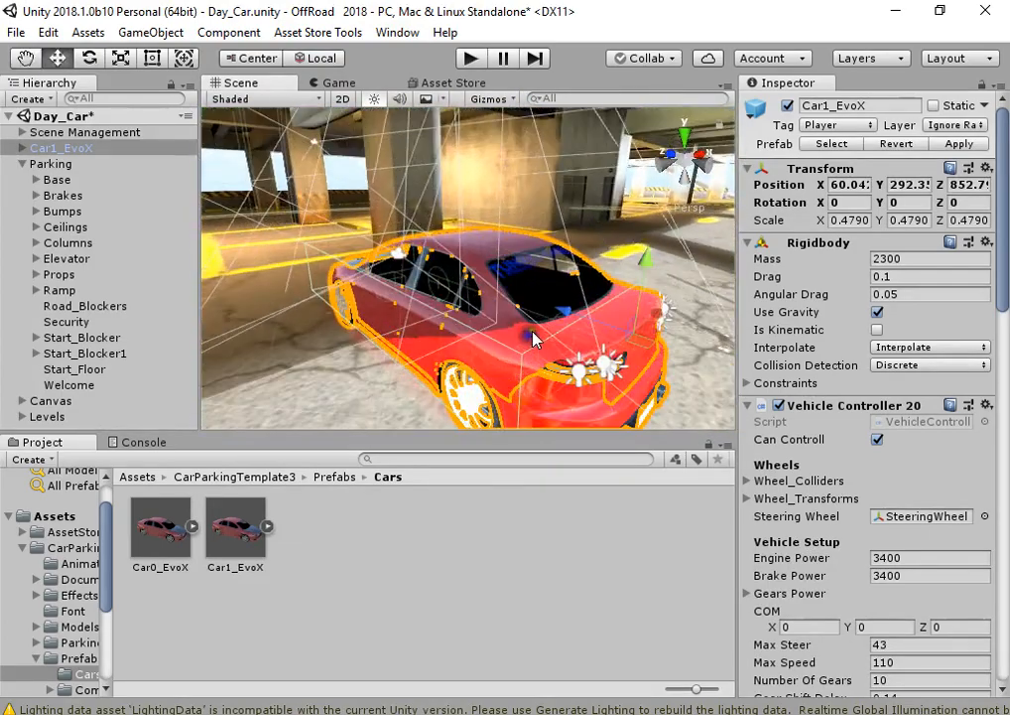
# Add the Ferrari model from the Models/Cars folder to the scene near Car1_EvoX.
pyautogui.click(38, 626)
pyautogui.click(44, 627)
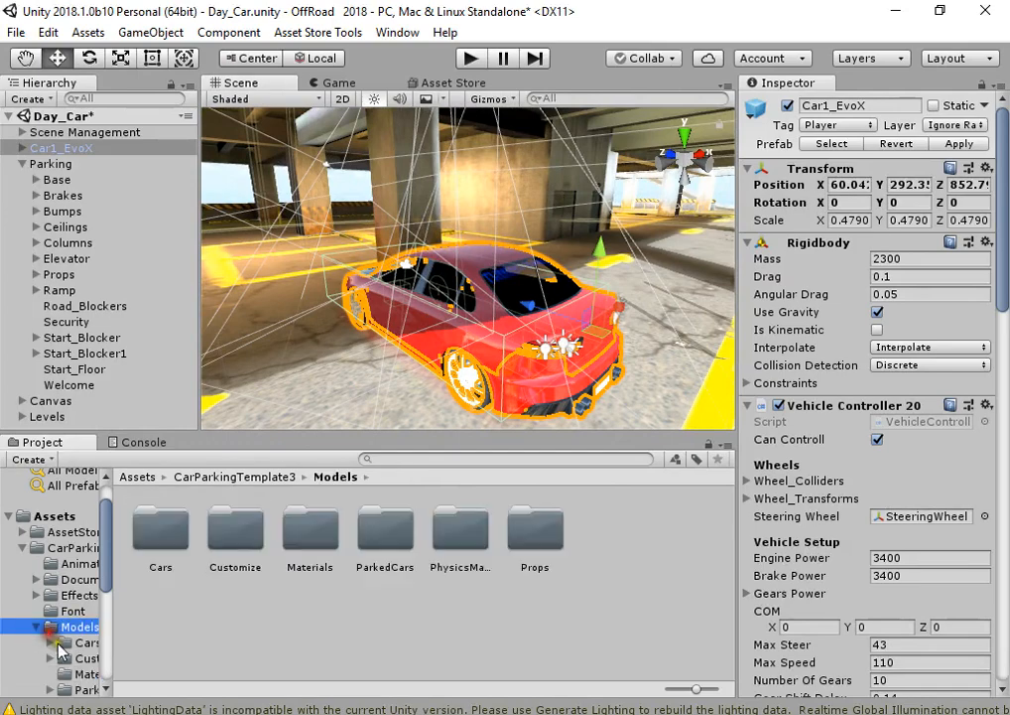
pyautogui.click(77, 643)
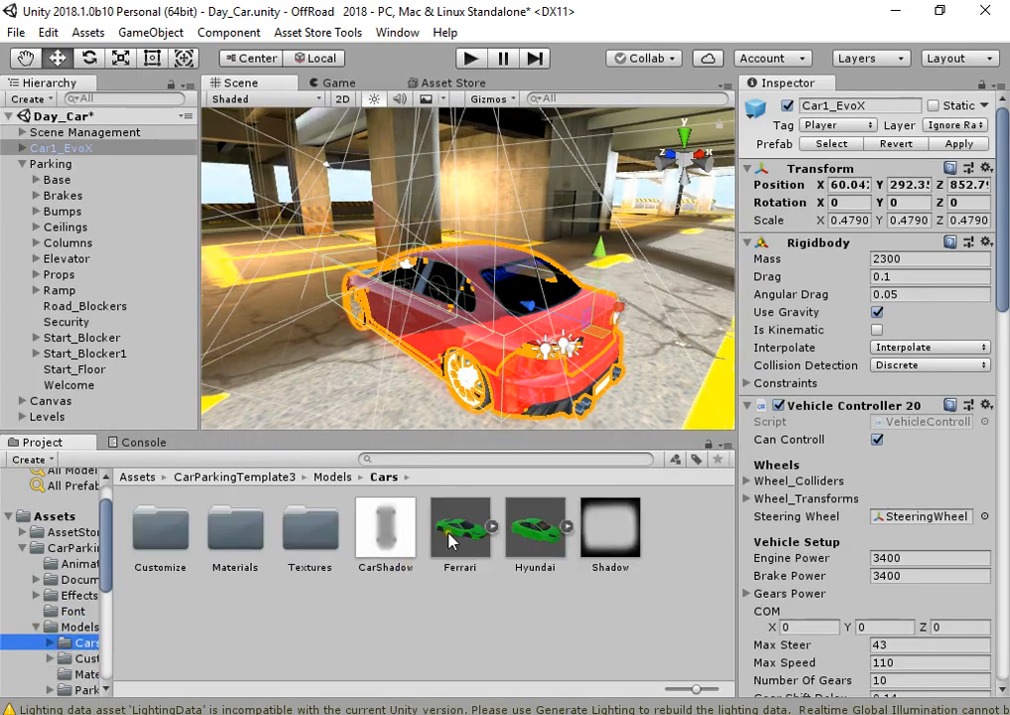
pyautogui.moveTo(451, 539); pyautogui.dragTo(535, 312)
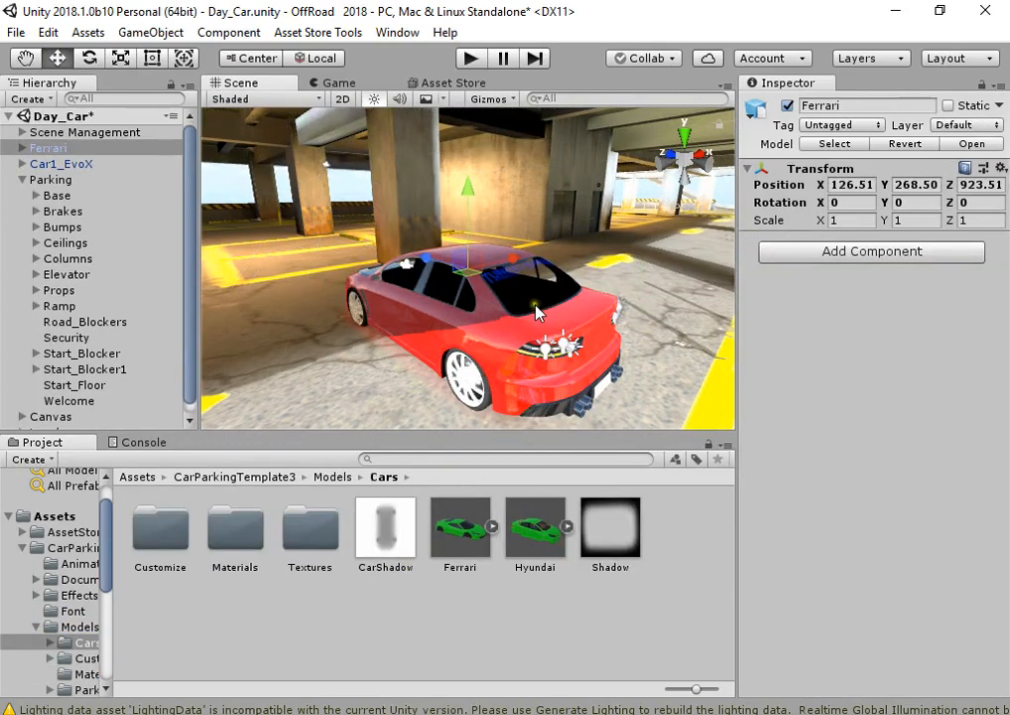
# Try to enlarge the Ferrari to a scale of about 481 and move it toward Car1_EvoX.
pyautogui.press('e')
pyautogui.press('r')
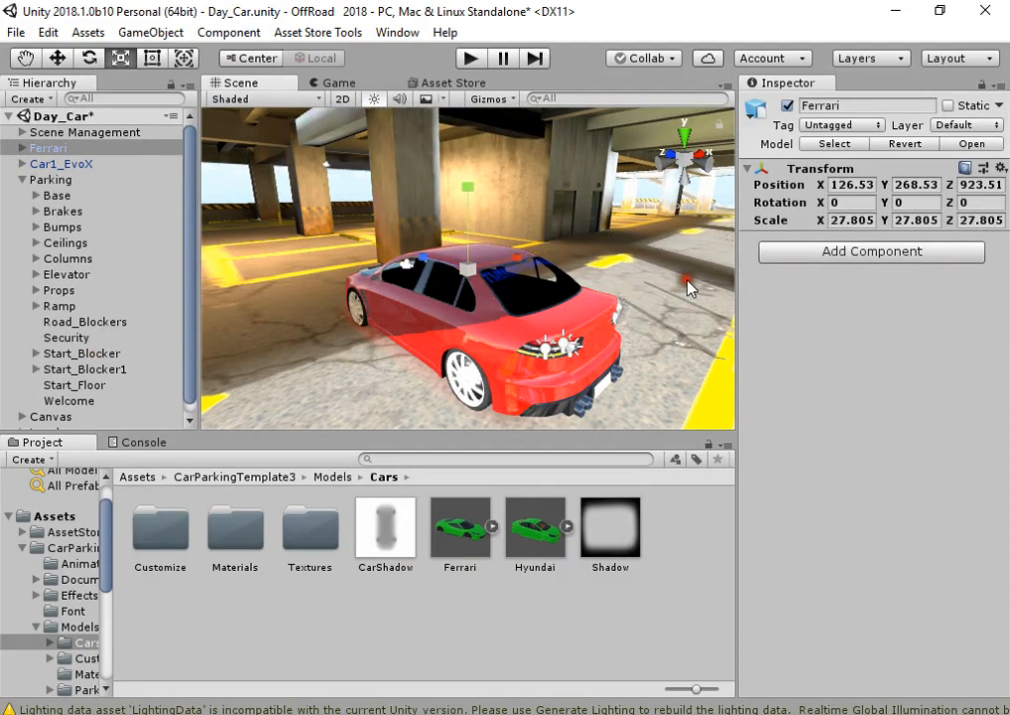
pyautogui.moveTo(480, 276); pyautogui.dragTo(590, 364)
pyautogui.press('w')
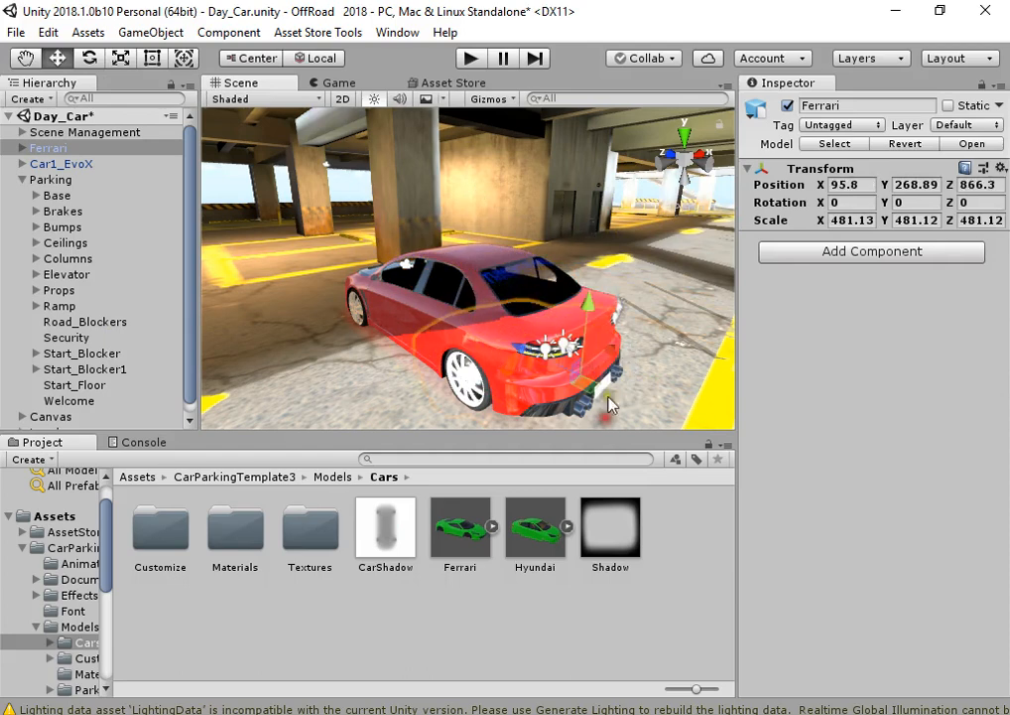
pyautogui.moveTo(587, 309); pyautogui.dragTo(531, 236)
pyautogui.press('r')
# Move the Ferrari to the center of the scene view, focused where Car1_EvoX stands.
pyautogui.click(55, 179)
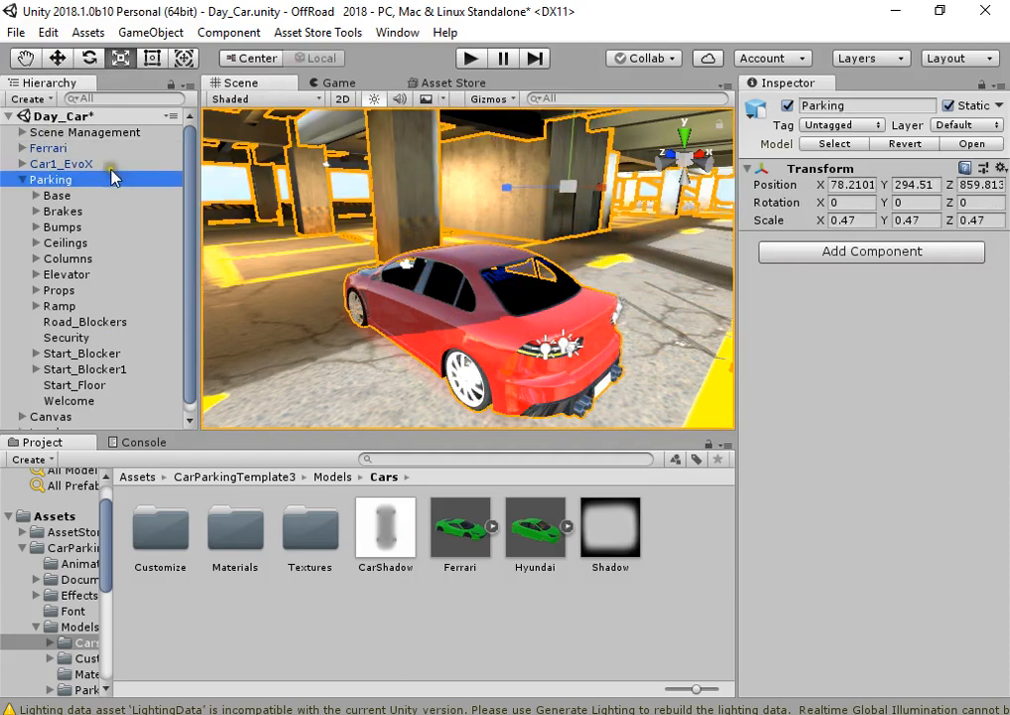
pyautogui.click(109, 163)
pyautogui.click(336, 272)
pyautogui.scroll(-15, 336, 274)
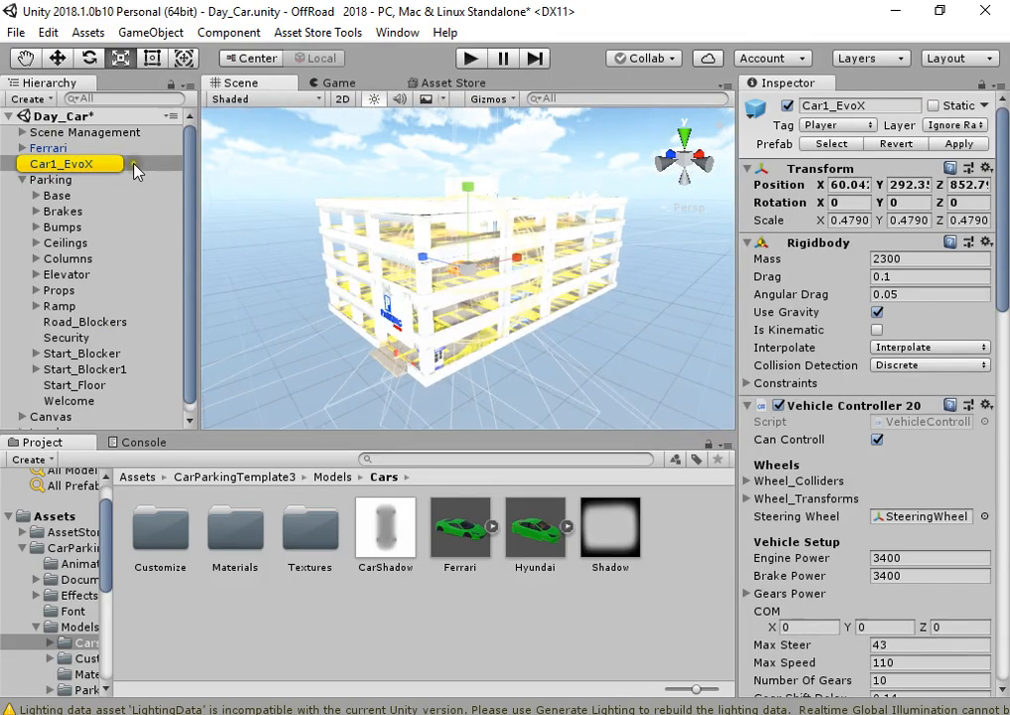
pyautogui.click(113, 149)
pyautogui.hotkey('ctrl', 'alt', 'f')
# Scale the Ferrari uniformly to about 29.8 so it roughly matches the size of Car1_EvoX.
pyautogui.scroll(3, 449, 304)
pyautogui.moveTo(464, 267); pyautogui.dragTo(401, 256)
pyautogui.press('f')
pyautogui.press('w')
pyautogui.moveTo(521, 334); pyautogui.dragTo(462, 231)
pyautogui.hotkey('ctrl', 'z')
pyautogui.press('r')
pyautogui.press('w')
pyautogui.press('r')
pyautogui.moveTo(465, 293); pyautogui.dragTo(456, 301)
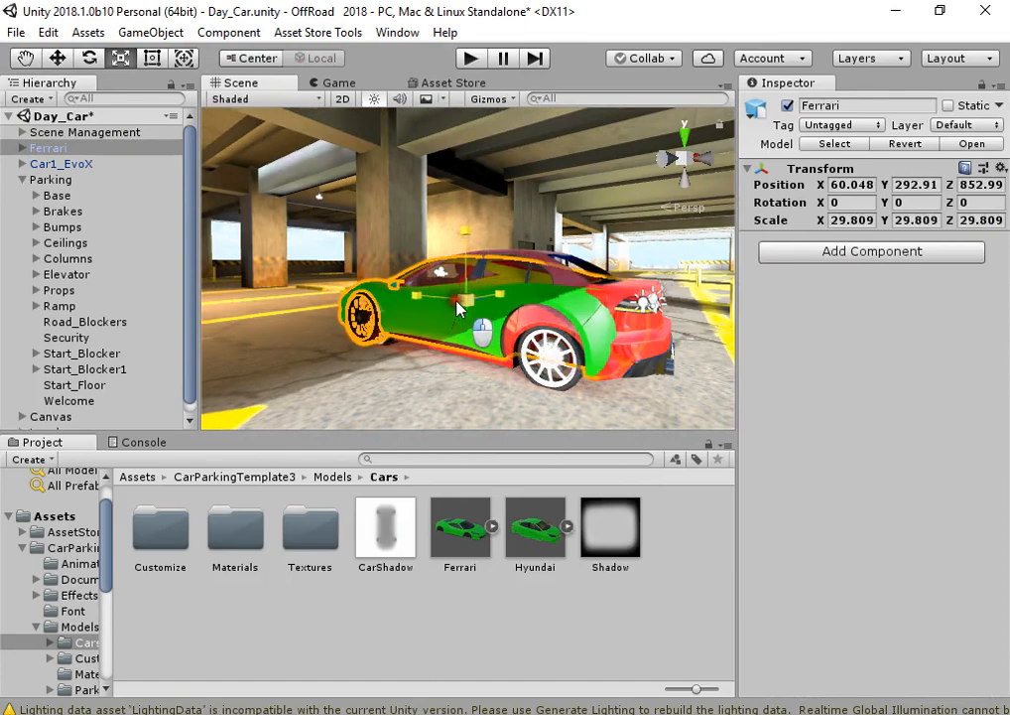
# Align the Ferrari over Car1_EvoX at about X 60.05, Y 292.82, Z 852.87, with a uniform scale of about 28.44.
pyautogui.moveTo(456, 301); pyautogui.dragTo(464, 351, button='right')
pyautogui.press('w')
pyautogui.keyDown('alt'); pyautogui.moveTo(464, 351); pyautogui.dragTo(437, 256); pyautogui.keyUp('alt')
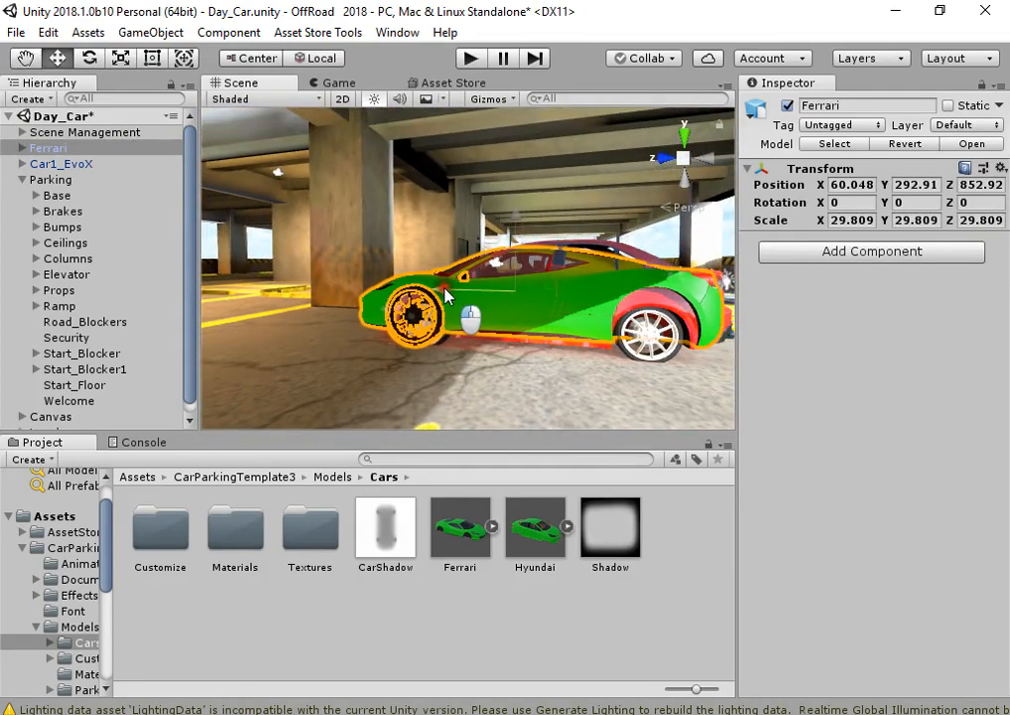
pyautogui.moveTo(493, 234); pyautogui.dragTo(534, 318)
pyautogui.press('r')
pyautogui.keyDown('alt'); pyautogui.scroll(-3, 534, 317); pyautogui.keyUp('alt')
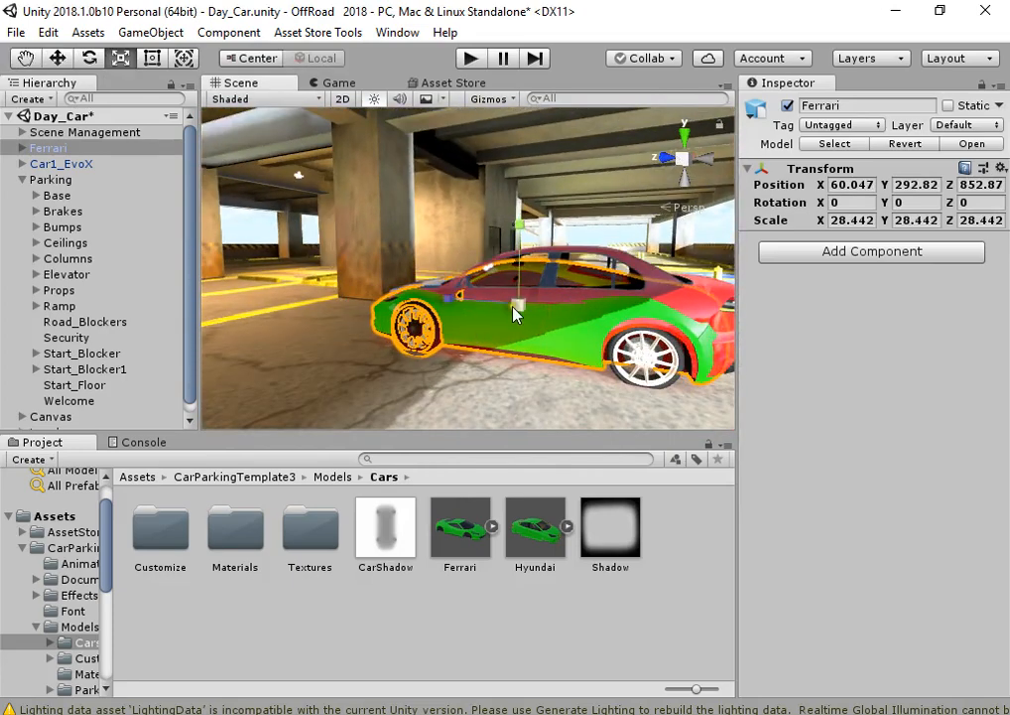
pyautogui.keyDown('alt'); pyautogui.moveTo(596, 336); pyautogui.dragTo(382, 296); pyautogui.keyUp('alt')
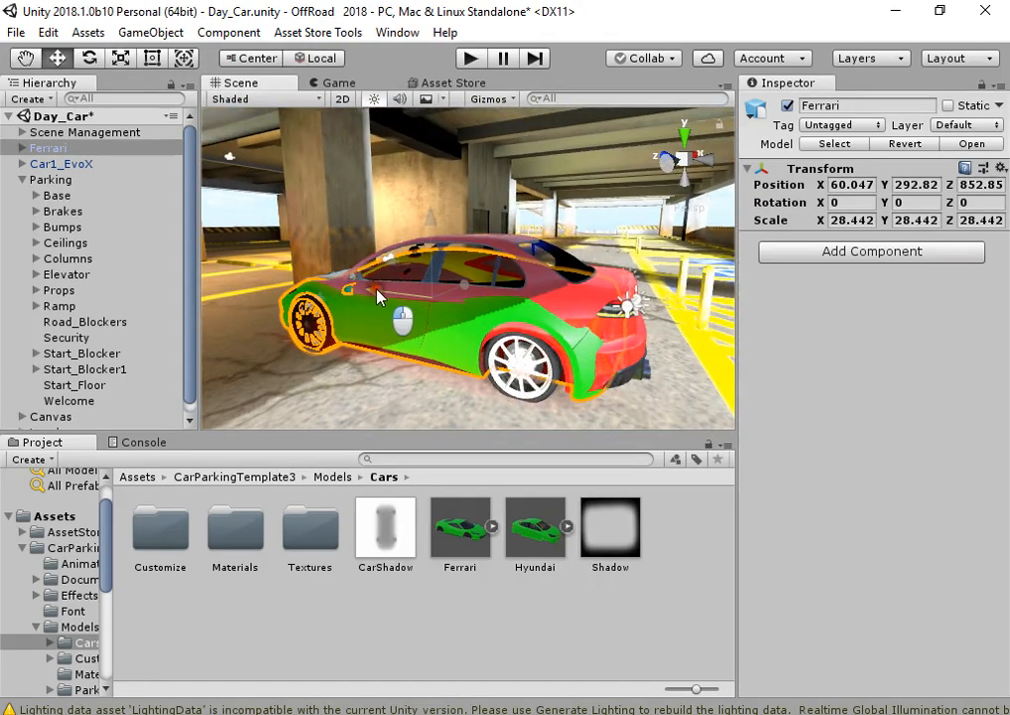
# Deactivate the EvoX model under Car1_EvoX's CarBody and make the Ferrari a child of CarBody.
pyautogui.click(23, 165)
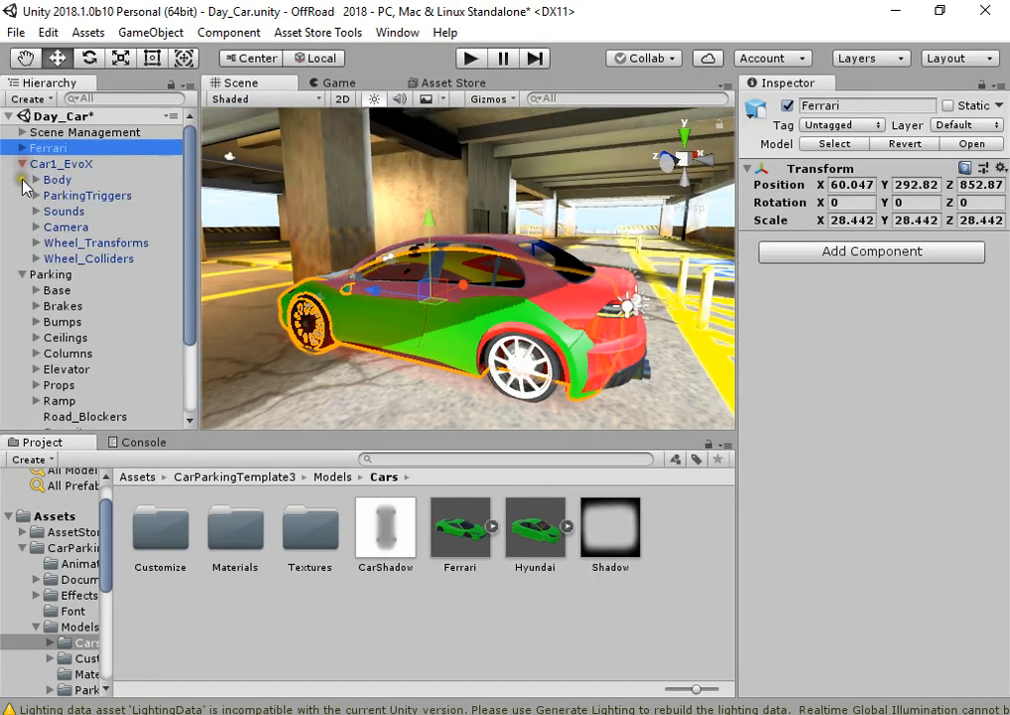
pyautogui.click(31, 180)
pyautogui.click(34, 181)
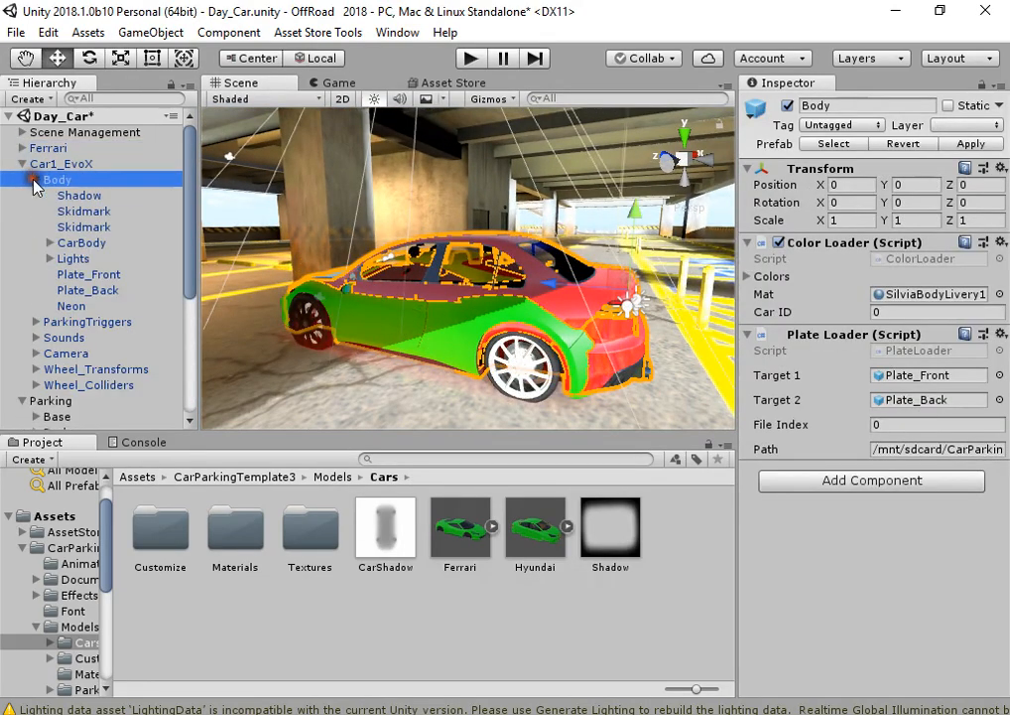
pyautogui.click(48, 243)
pyautogui.click(84, 258)
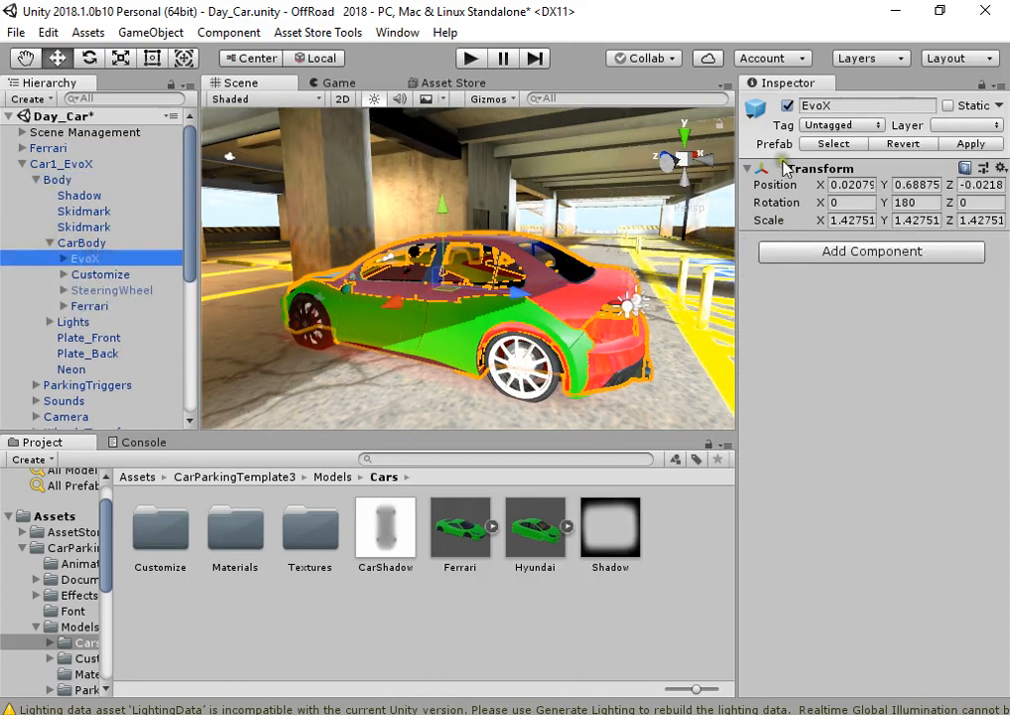
pyautogui.click(786, 106)
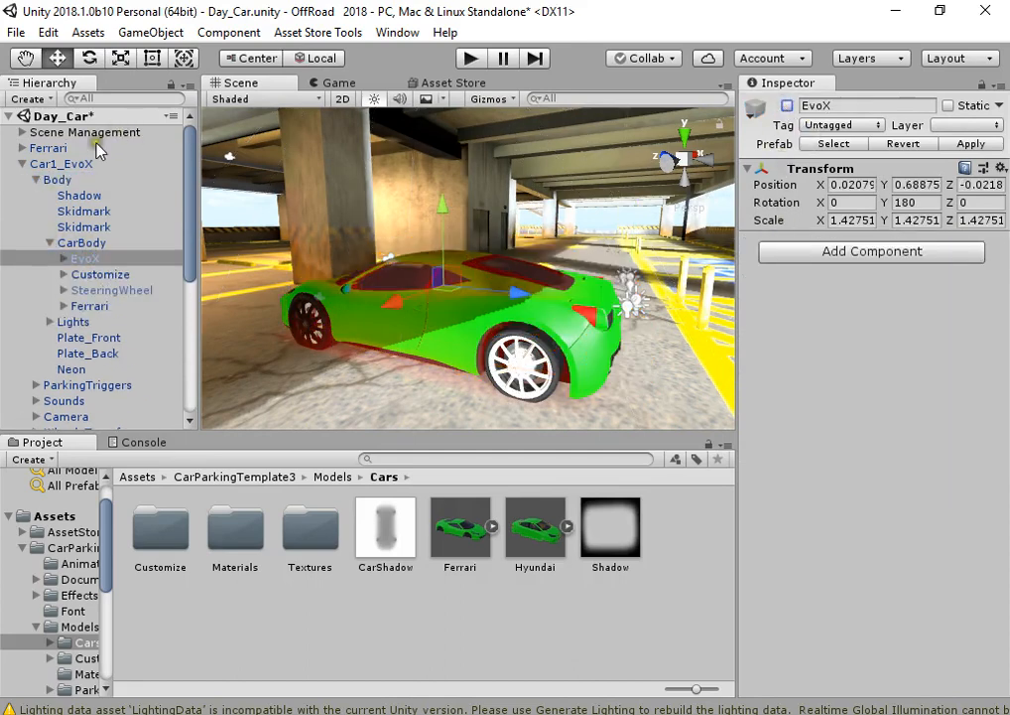
pyautogui.moveTo(97, 149); pyautogui.dragTo(147, 283)
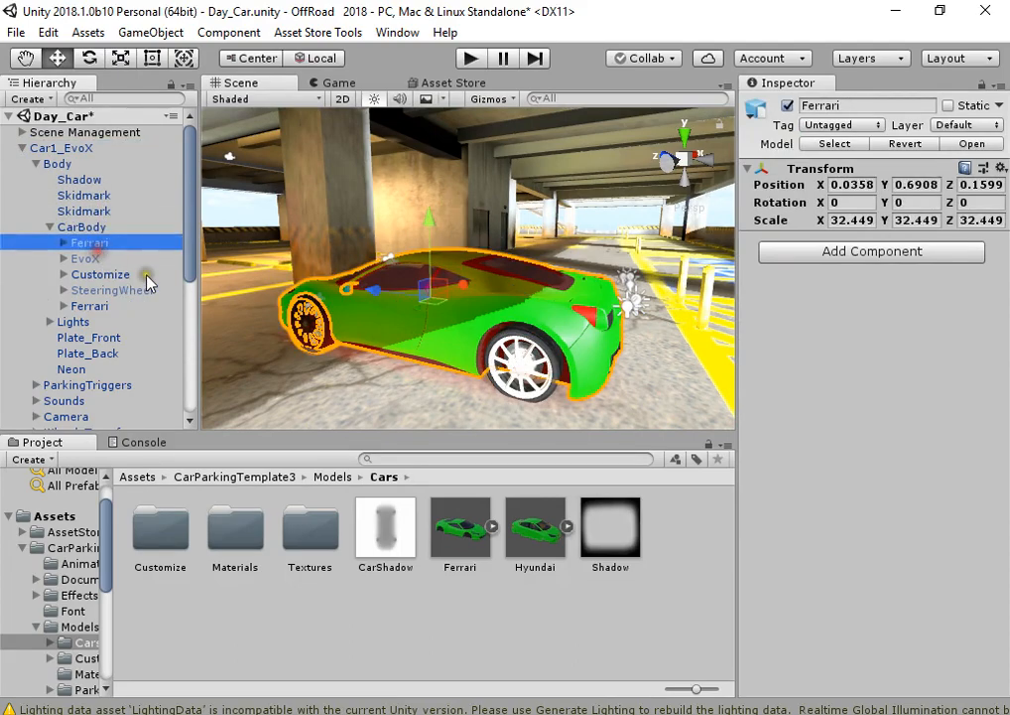
# Delete the Ferrari model's own wheel objects FrontLeft, polySurface1 and polySurface8, keeping only Body2.
pyautogui.moveTo(502, 370); pyautogui.dragTo(529, 370, button='right')
pyautogui.press('w')
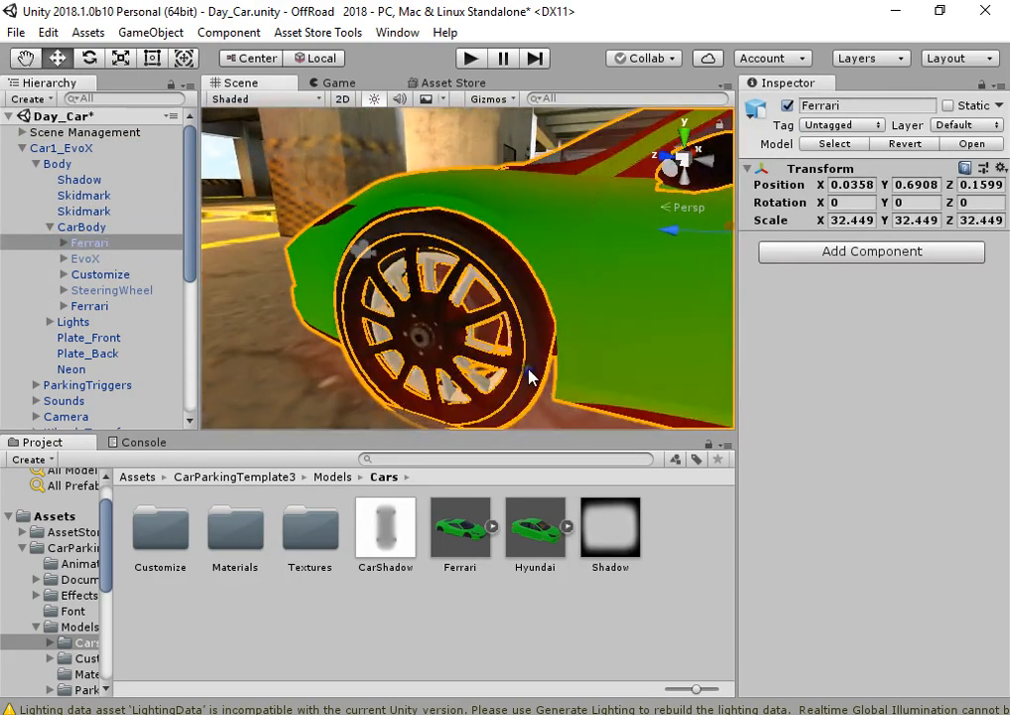
pyautogui.click(87, 242)
pyautogui.click(63, 242)
pyautogui.click(102, 258)
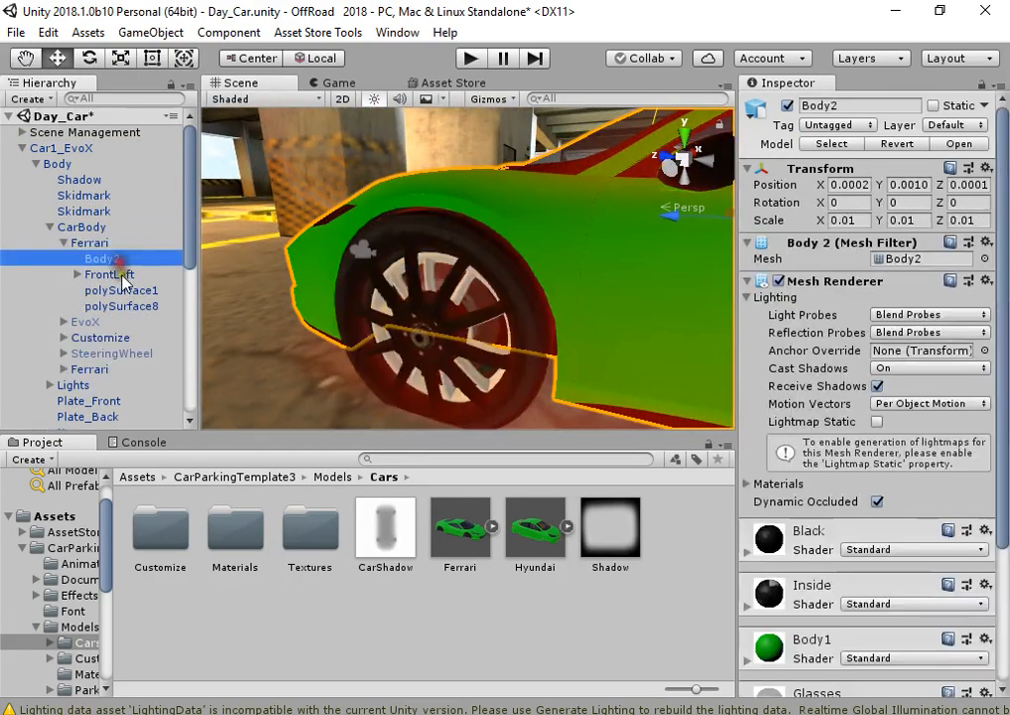
pyautogui.click(109, 274)
pyautogui.press('s')
pyautogui.moveTo(417, 306); pyautogui.dragTo(449, 302, button='right')
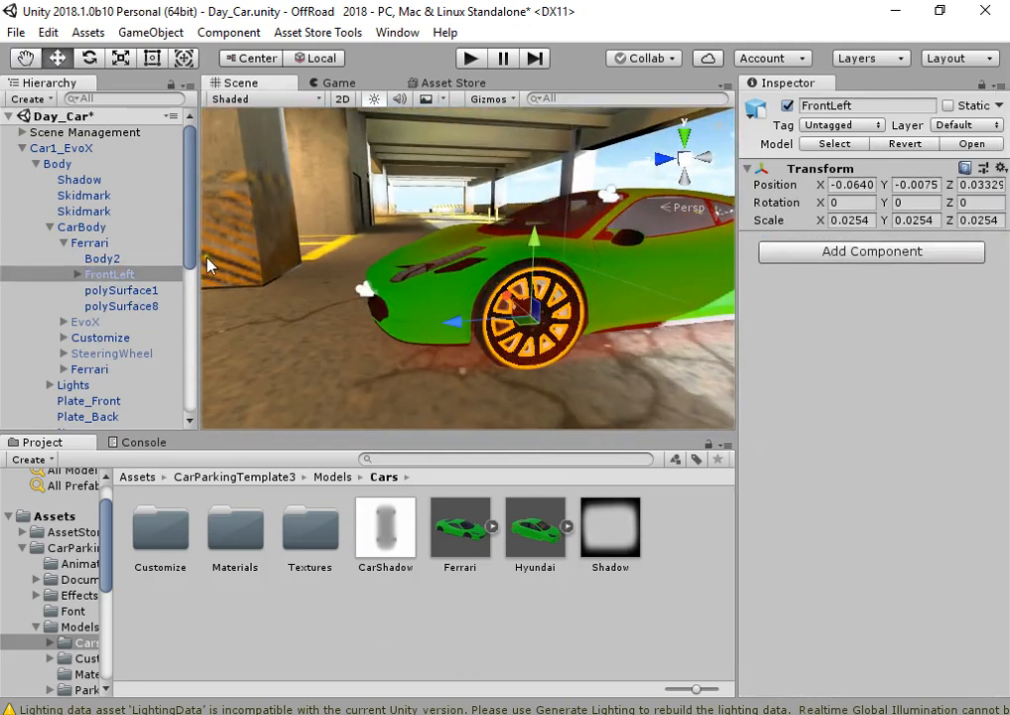
pyautogui.press('Delete')
pyautogui.press('Return')
pyautogui.click(148, 278)
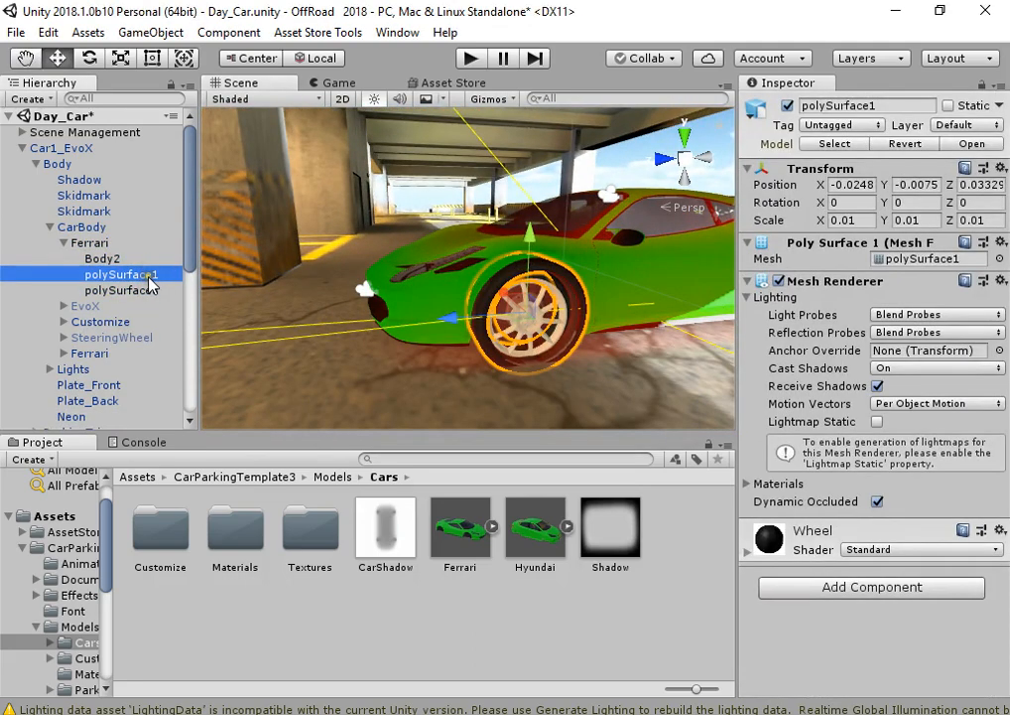
pyautogui.press('Delete')
pyautogui.click(151, 278)
pyautogui.press('Delete')
pyautogui.moveTo(468, 353); pyautogui.dragTo(397, 328, button='right')
# Scale the Ferrari under CarBody uniformly down to about 31.02 and set its X position to 0.01.
pyautogui.click(109, 242)
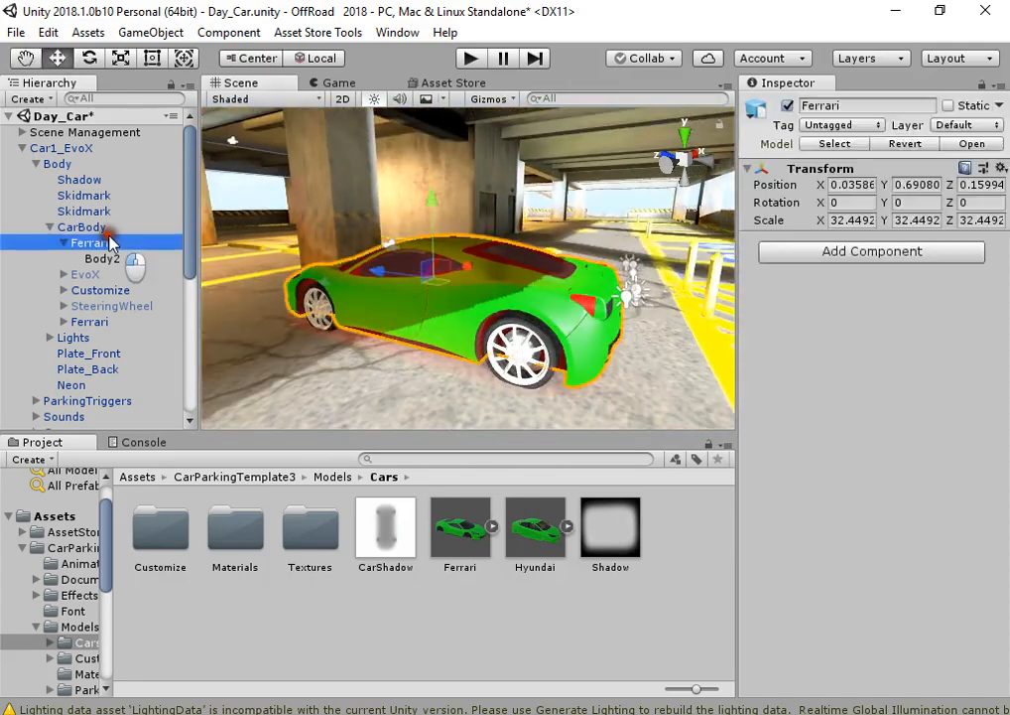
pyautogui.press('r')
pyautogui.moveTo(435, 277); pyautogui.dragTo(428, 273)
pyautogui.moveTo(399, 299); pyautogui.dragTo(482, 328, button='right')
pyautogui.press('w')
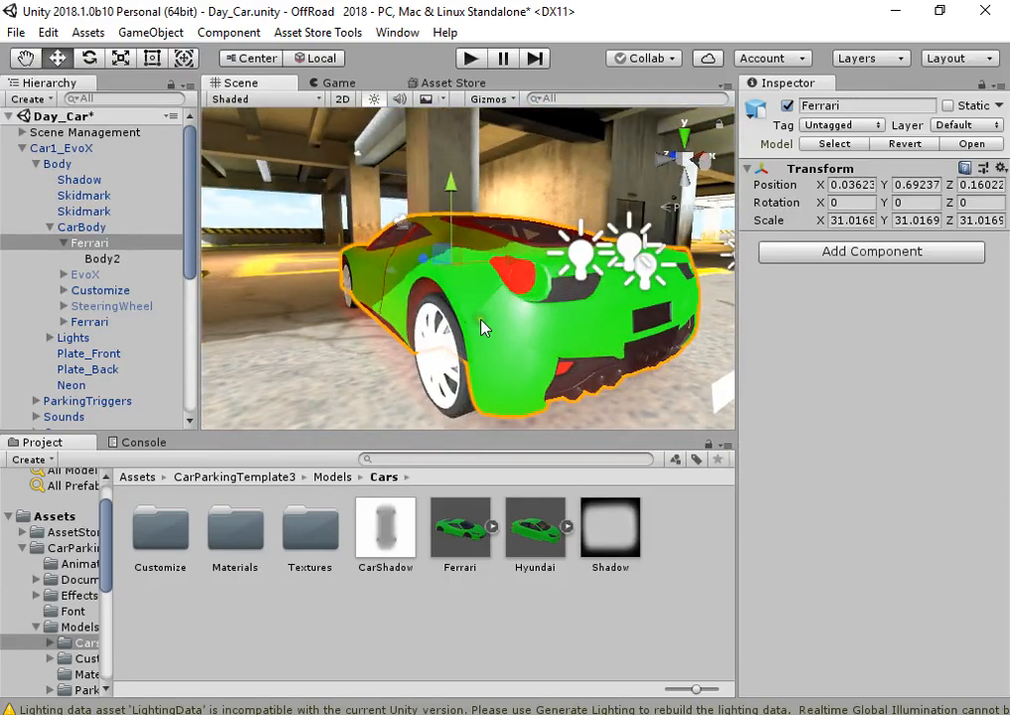
pyautogui.moveTo(511, 260); pyautogui.dragTo(509, 260)
pyautogui.moveTo(508, 260); pyautogui.dragTo(413, 334, button='right')
# Move the FR and FL wheel transforms and wheel colliders slightly rearward to center them in the Ferrari's front wheel arches.
pyautogui.keyDown('alt'); pyautogui.click(51, 227); pyautogui.keyUp('alt')
pyautogui.keyDown('alt'); pyautogui.click(33, 165); pyautogui.keyUp('alt')
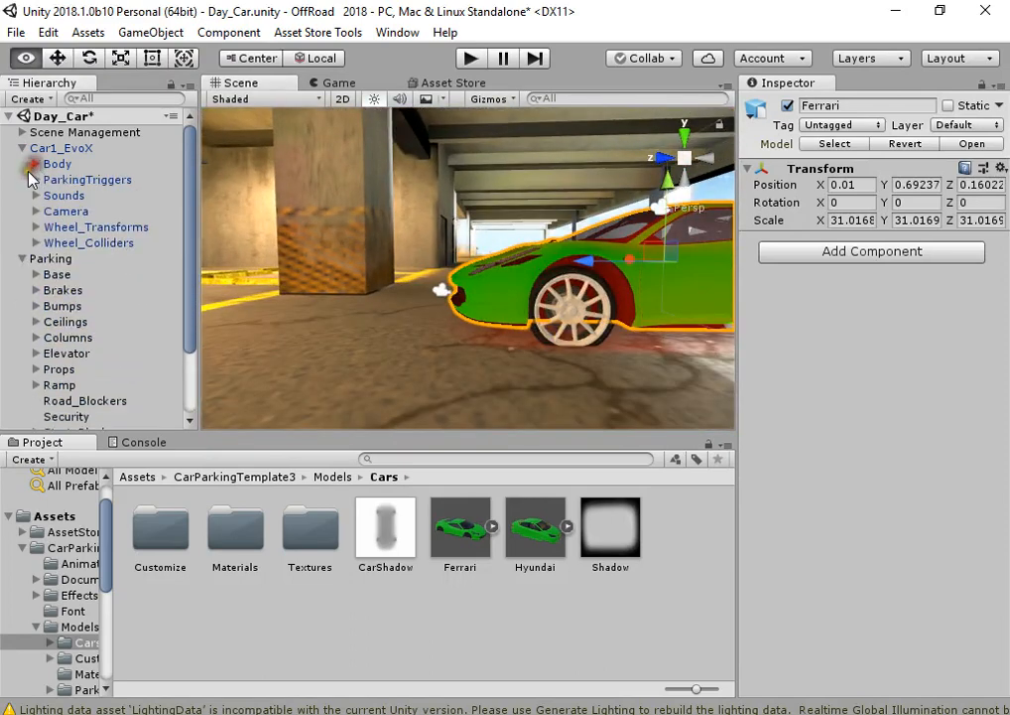
pyautogui.click(34, 242)
pyautogui.click(35, 227)
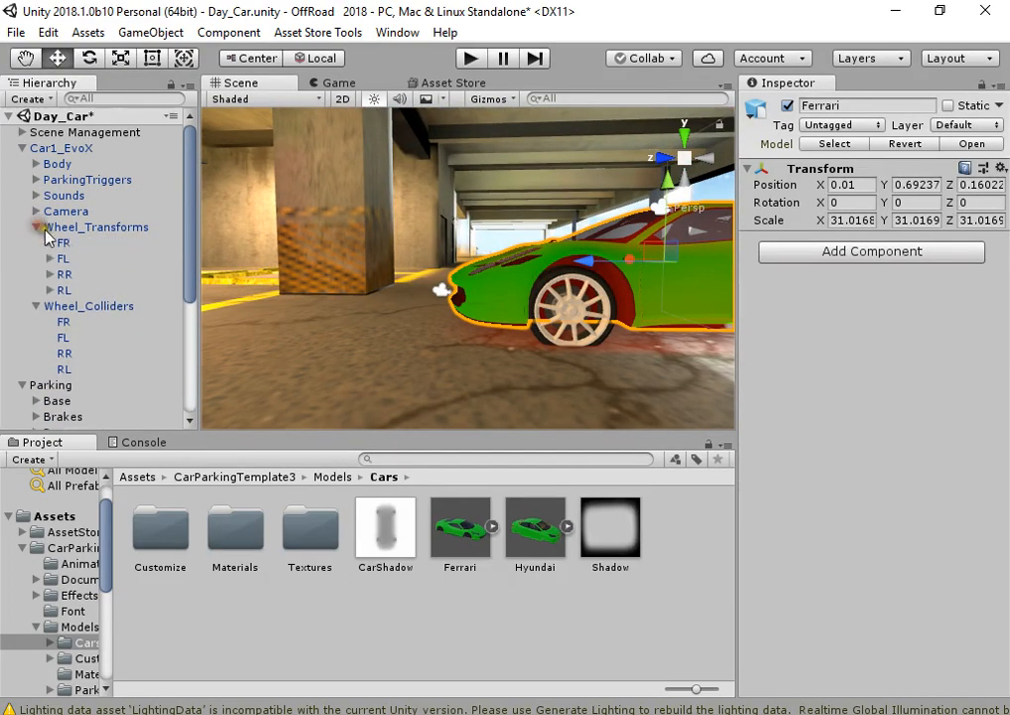
pyautogui.click(68, 242)
pyautogui.keyDown('ctrl'); pyautogui.click(80, 323); pyautogui.keyUp('ctrl')
pyautogui.keyDown('ctrl'); pyautogui.click(76, 336); pyautogui.keyUp('ctrl')
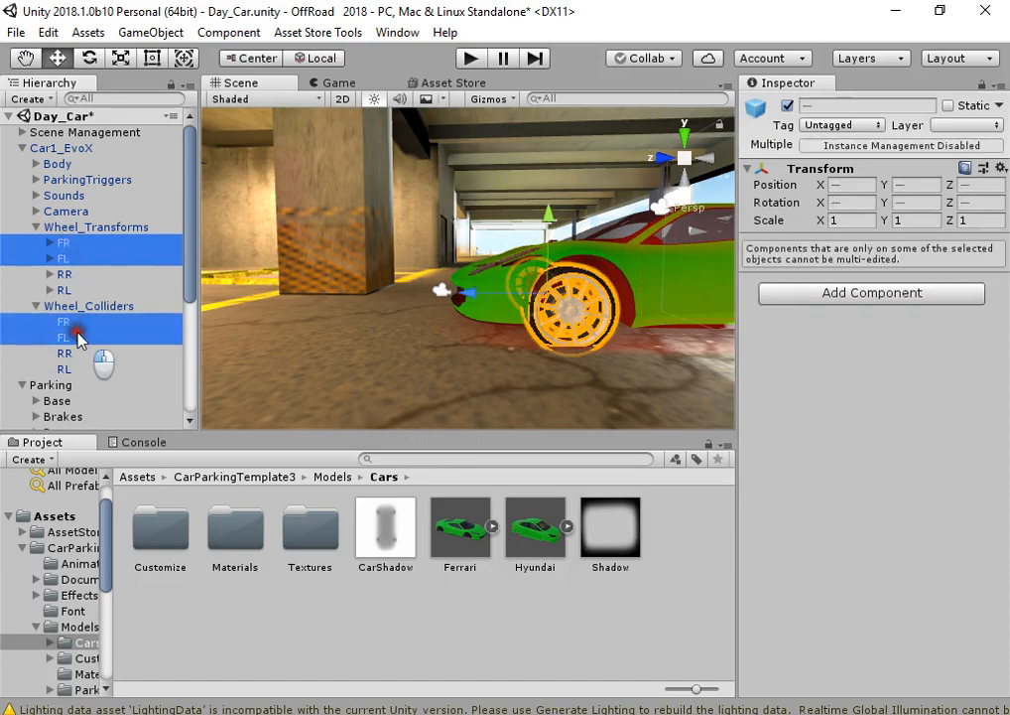
pyautogui.moveTo(401, 354); pyautogui.dragTo(405, 316, button='right')
pyautogui.press('w')
pyautogui.press('s')
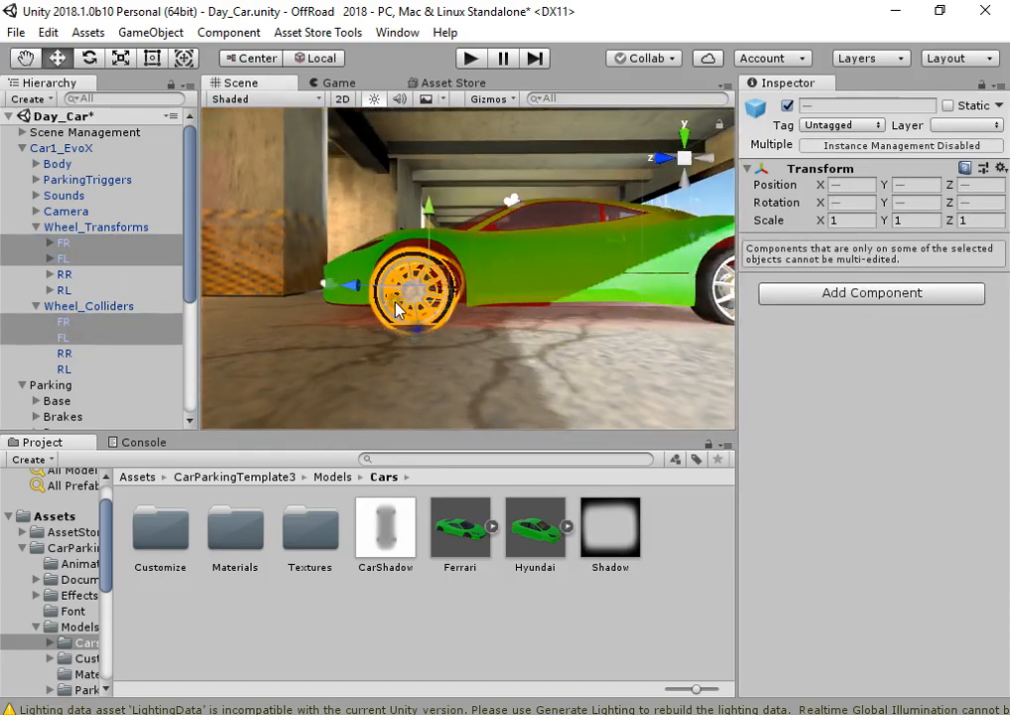
pyautogui.moveTo(353, 285)
pyautogui.mouseDown()
pyautogui.moveTo(380, 286)
pyautogui.moveTo(364, 287)
pyautogui.mouseUp()
# Move the RR and RL wheel transforms and wheel colliders slightly forward to center them in the rear wheel arches.
pyautogui.moveTo(450, 320); pyautogui.dragTo(437, 304, button='right')
pyautogui.press('d')
pyautogui.press('w')
pyautogui.click(92, 368)
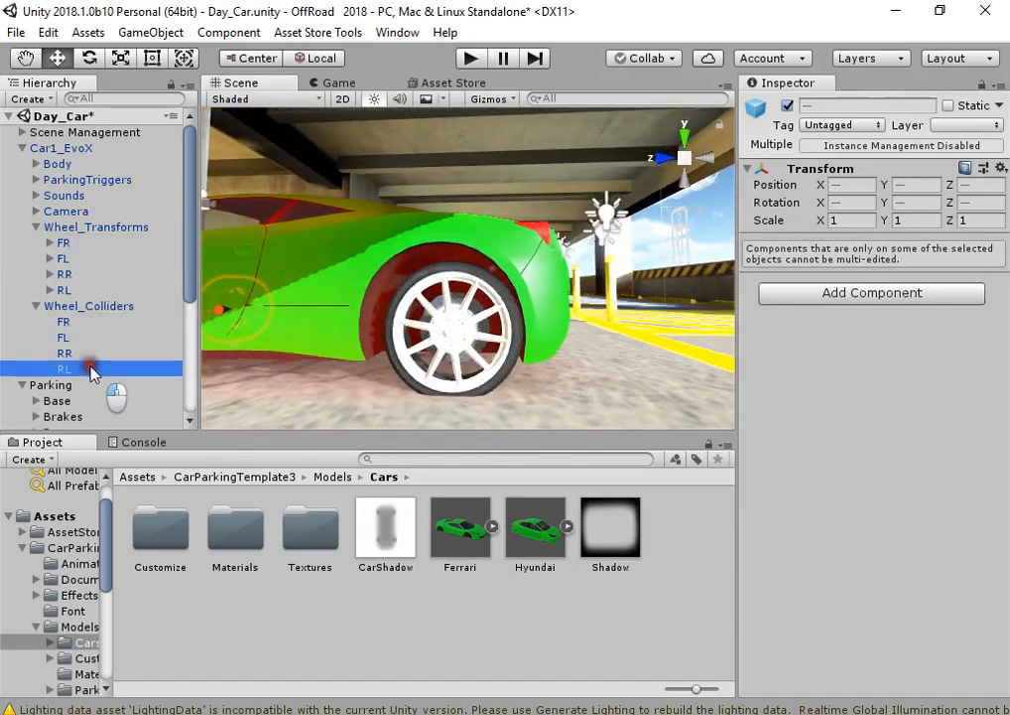
pyautogui.keyDown('ctrl'); pyautogui.click(81, 352); pyautogui.keyUp('ctrl')
pyautogui.keyDown('ctrl'); pyautogui.click(76, 289); pyautogui.keyUp('ctrl')
pyautogui.keyDown('ctrl'); pyautogui.click(77, 275); pyautogui.keyUp('ctrl')
pyautogui.moveTo(385, 315); pyautogui.dragTo(372, 308)
# Shift the FL and RL wheel transforms and colliders sideways along X to fit the Ferrari's left side.
pyautogui.moveTo(389, 310); pyautogui.dragTo(239, 325, button='right')
pyautogui.press('d')
pyautogui.press('d')
pyautogui.moveTo(347, 317)
pyautogui.mouseDown(button='right')
pyautogui.moveTo(358, 310)
pyautogui.moveTo(331, 319)
pyautogui.mouseUp(button='right')
pyautogui.press('w')
pyautogui.click(96, 260)
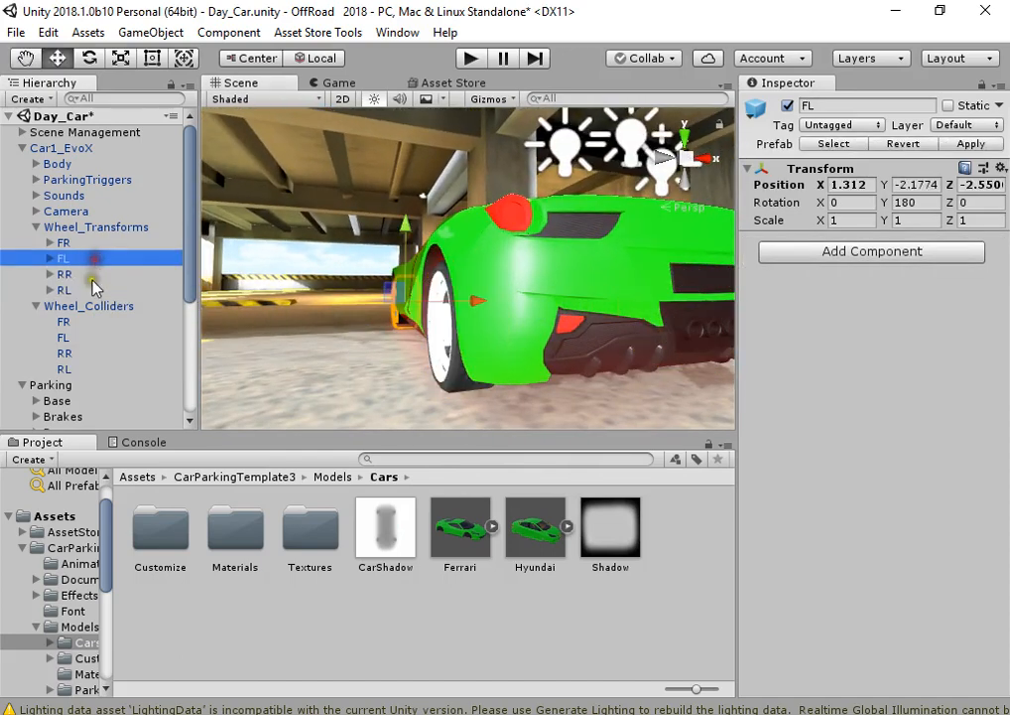
pyautogui.keyDown('ctrl'); pyautogui.click(92, 290); pyautogui.keyUp('ctrl')
pyautogui.keyDown('ctrl'); pyautogui.click(79, 339); pyautogui.keyUp('ctrl')
pyautogui.keyDown('ctrl'); pyautogui.click(77, 368); pyautogui.keyUp('ctrl')
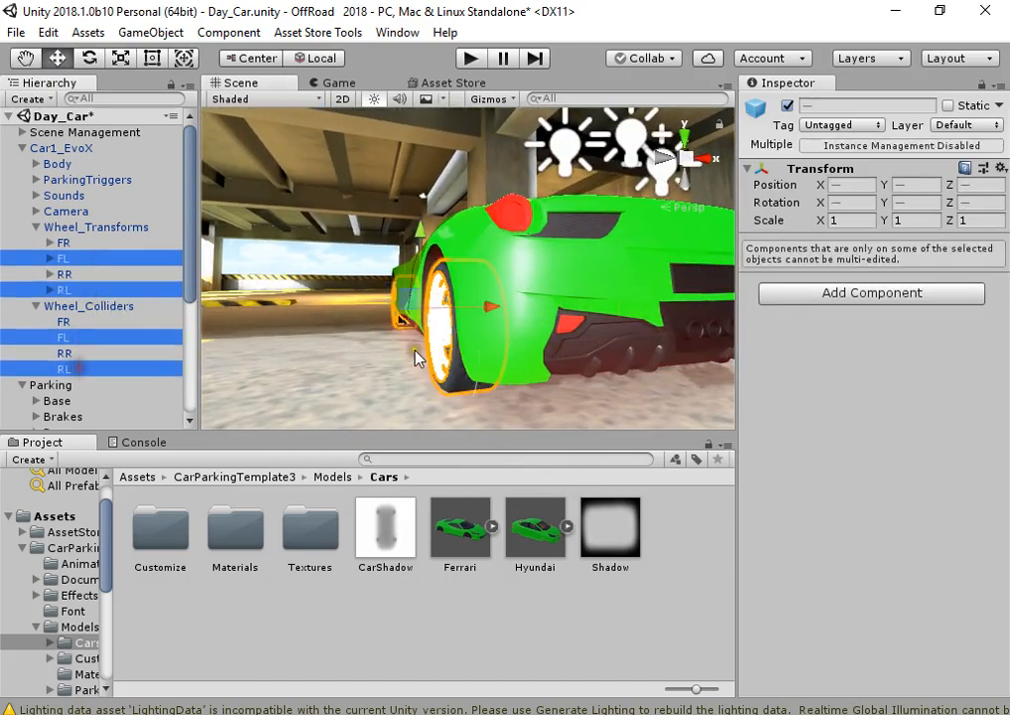
pyautogui.moveTo(473, 305); pyautogui.dragTo(368, 332)
# Shift the FR and RR wheel transforms and colliders sideways along X to fit the Ferrari's right side.
pyautogui.click(92, 324)
pyautogui.keyDown('ctrl'); pyautogui.click(82, 352); pyautogui.keyUp('ctrl')
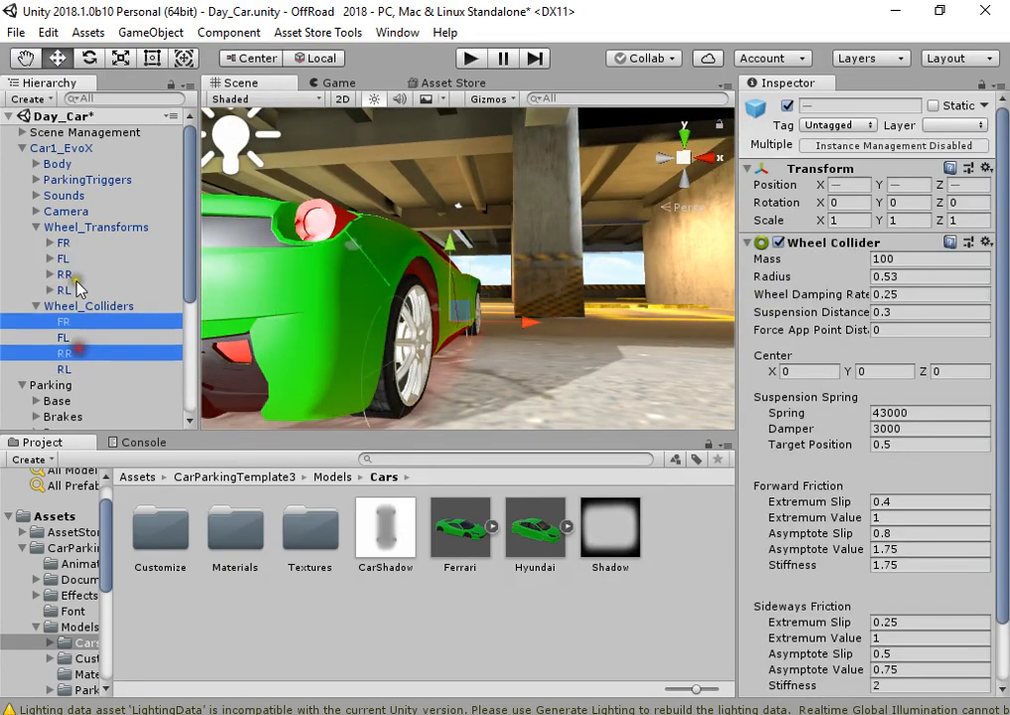
pyautogui.keyDown('ctrl'); pyautogui.click(74, 244); pyautogui.keyUp('ctrl')
pyautogui.keyDown('ctrl'); pyautogui.click(70, 274); pyautogui.keyUp('ctrl')
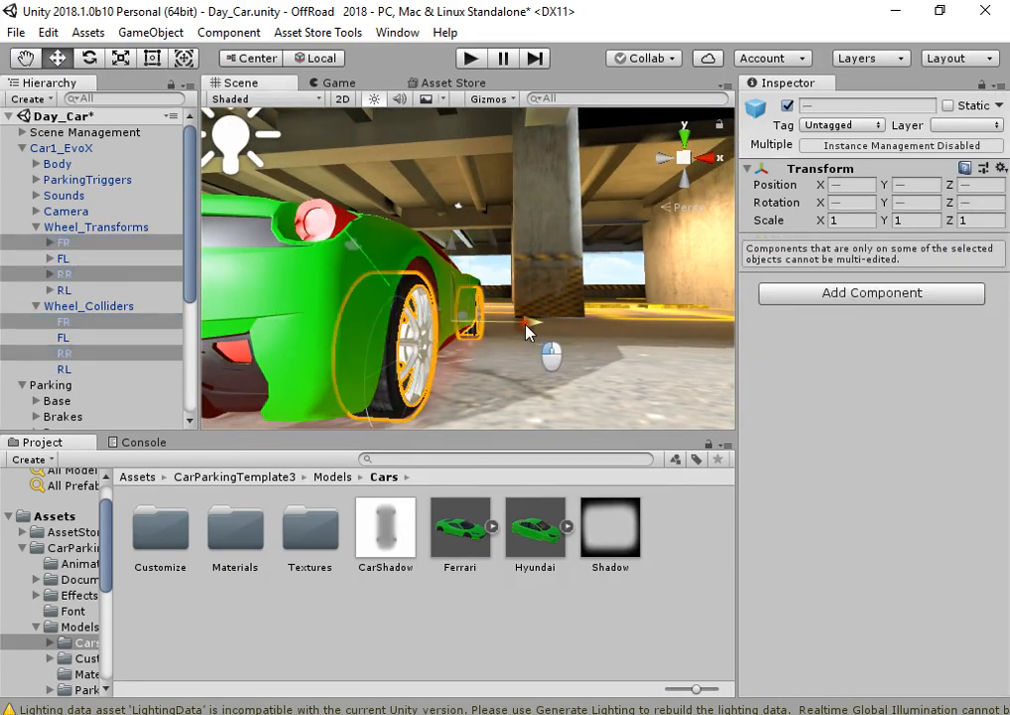
pyautogui.moveTo(527, 332); pyautogui.dragTo(531, 323, button='right')
pyautogui.click(296, 271)
pyautogui.moveTo(300, 274); pyautogui.dragTo(407, 367, button='right')
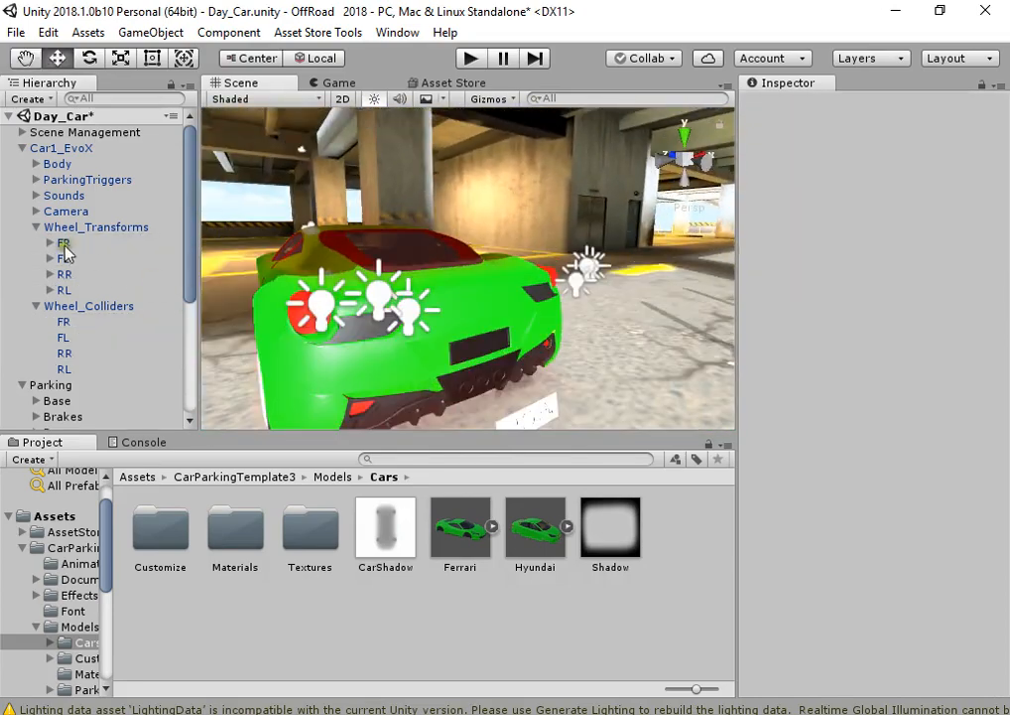
# Lower all brake, reverse and flash lights under Lights together to the height of the Ferrari's taillights.
pyautogui.click(37, 195)
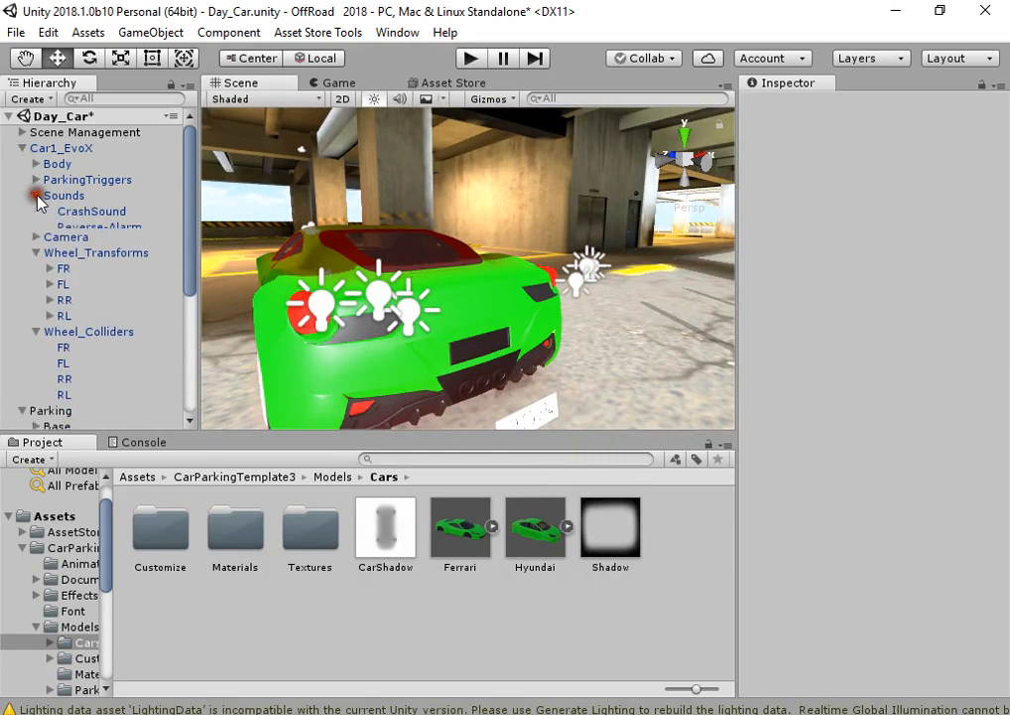
pyautogui.click(37, 196)
pyautogui.click(37, 227)
pyautogui.click(36, 243)
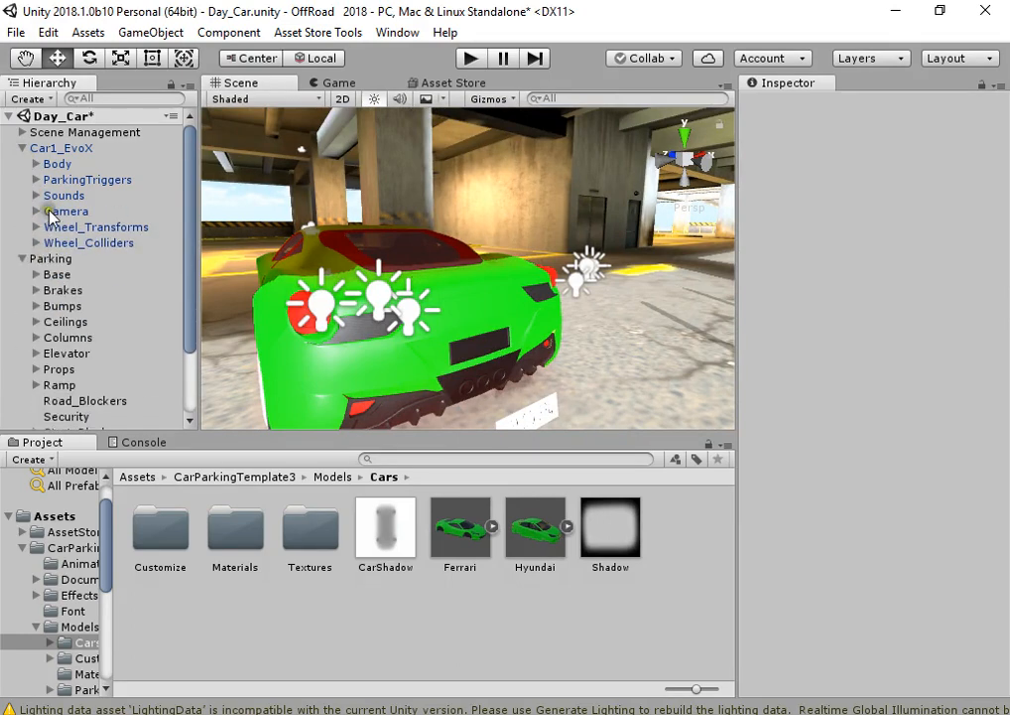
pyautogui.click(583, 285)
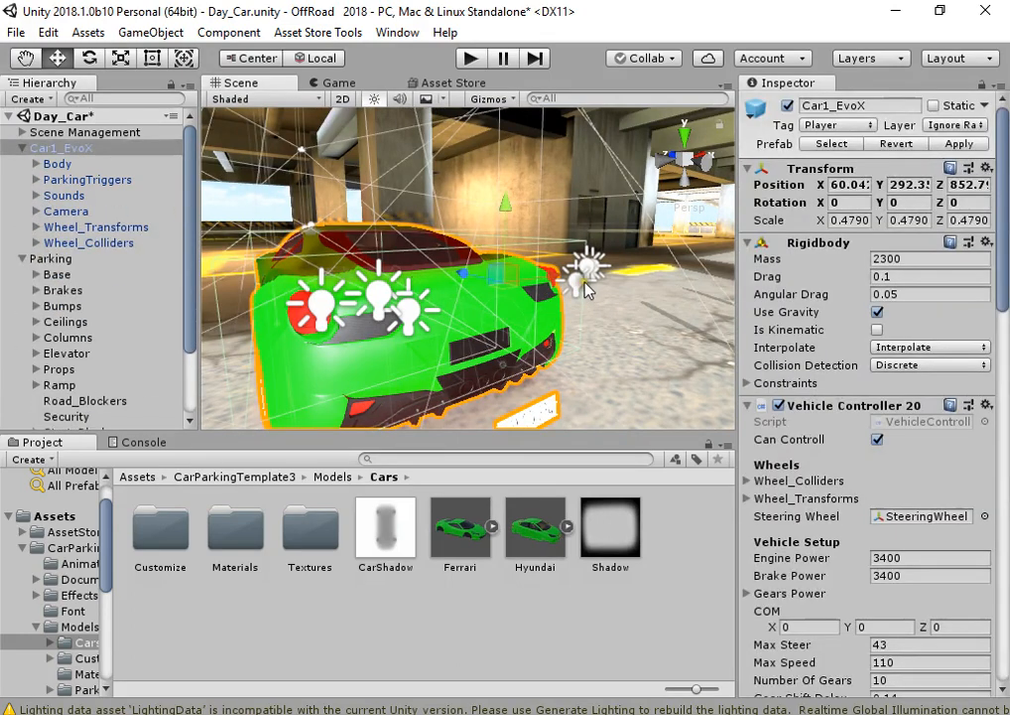
pyautogui.click(586, 288)
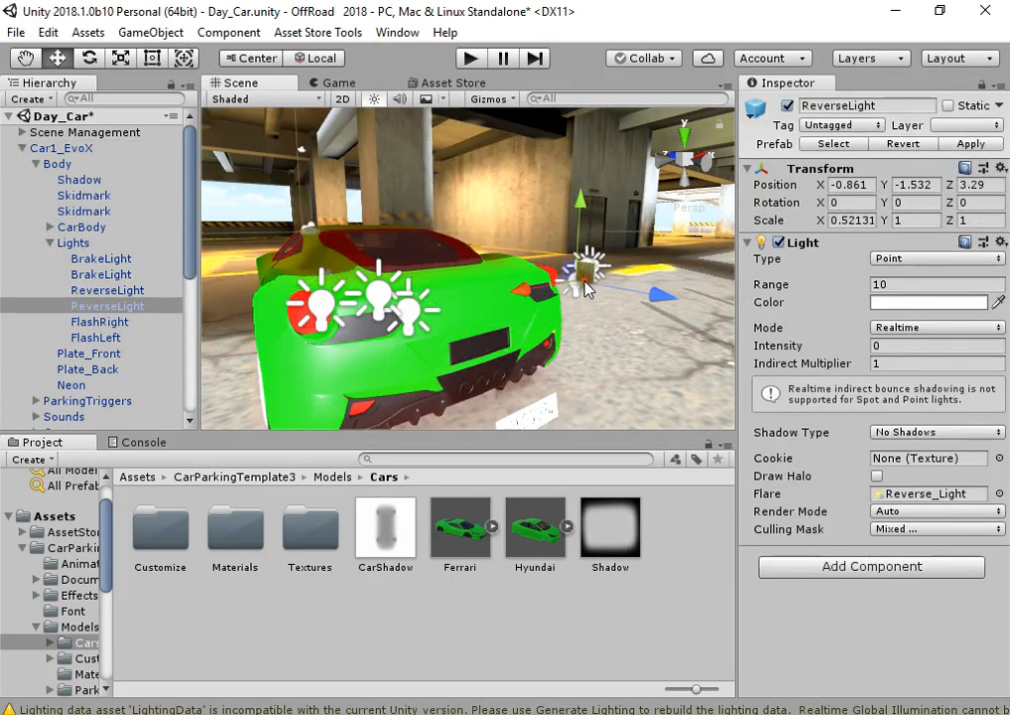
pyautogui.click(136, 260)
pyautogui.keyDown('shift'); pyautogui.click(134, 274); pyautogui.keyUp('shift')
pyautogui.keyDown('shift'); pyautogui.click(136, 337); pyautogui.keyUp('shift')
pyautogui.keyDown('alt'); pyautogui.moveTo(368, 332); pyautogui.dragTo(345, 310); pyautogui.keyUp('alt')
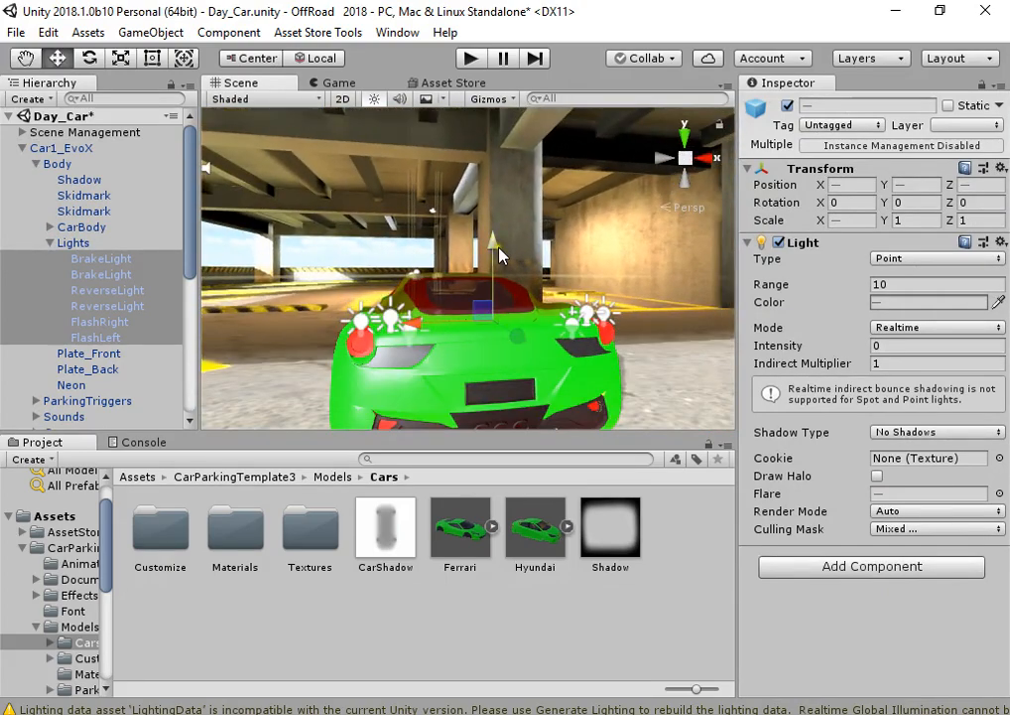
pyautogui.moveTo(501, 256); pyautogui.dragTo(501, 273)
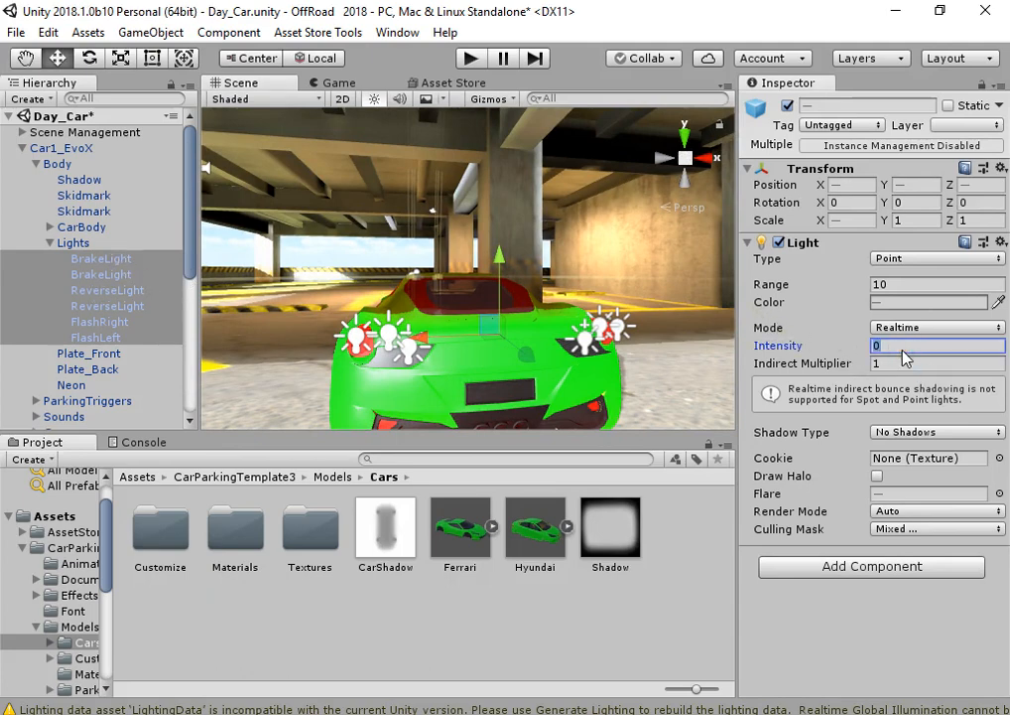
# Set the intensity of all selected brake, reverse and flash lights to 1.
pyautogui.write('1')
pyautogui.press('BackSpace')
pyautogui.write('2')
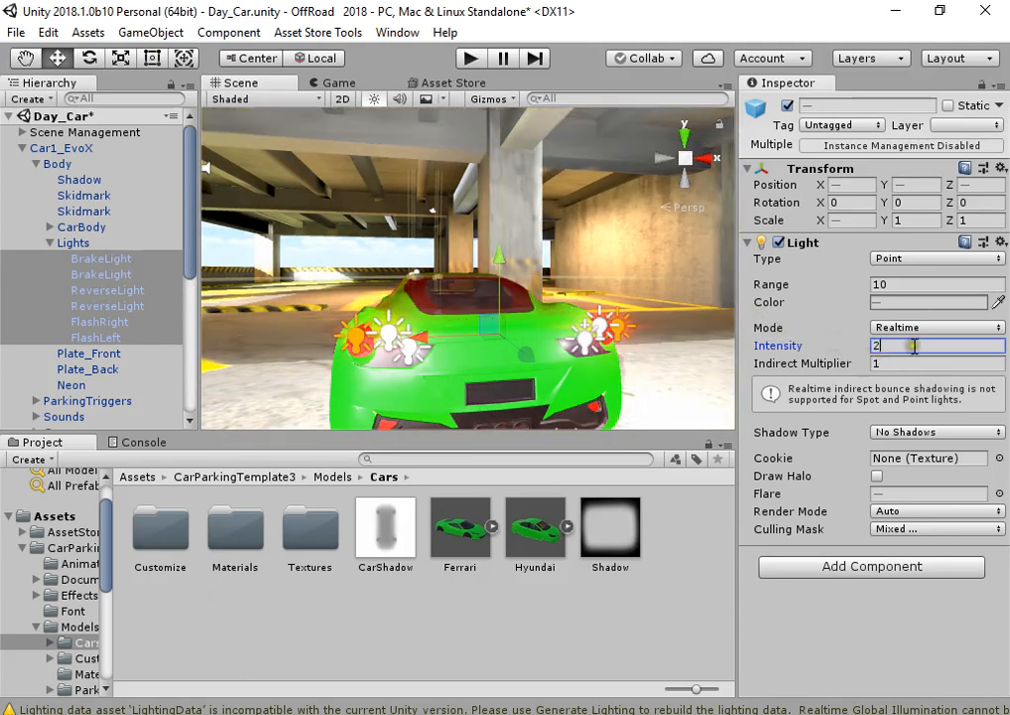
pyautogui.press('BackSpace')
pyautogui.write('1')
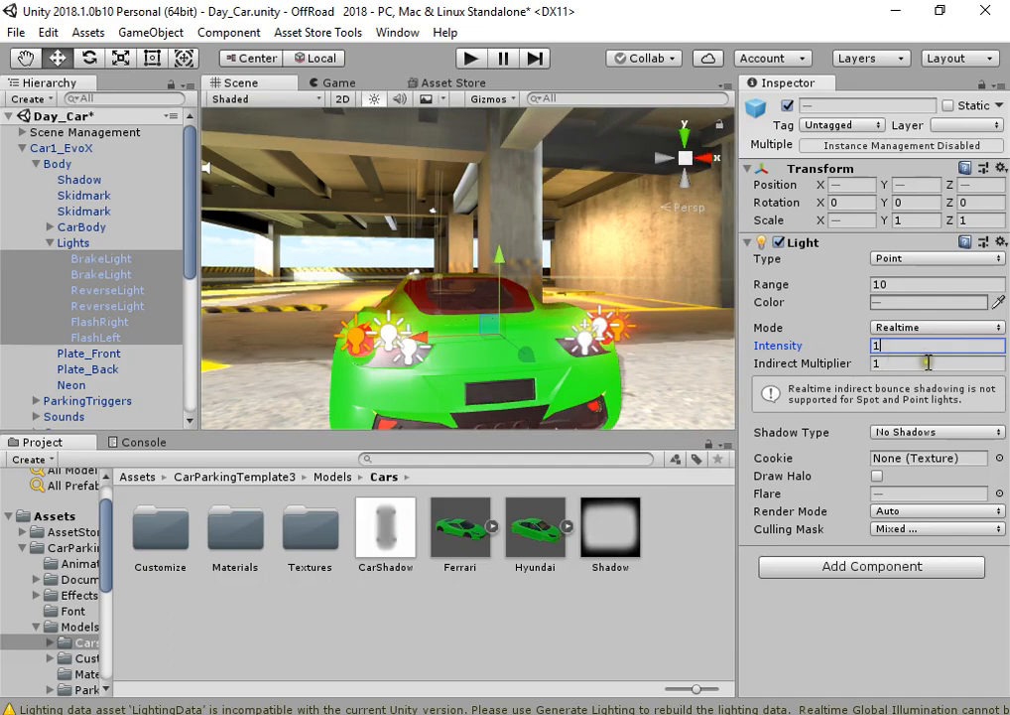
pyautogui.press('BackSpace')
pyautogui.write('2')
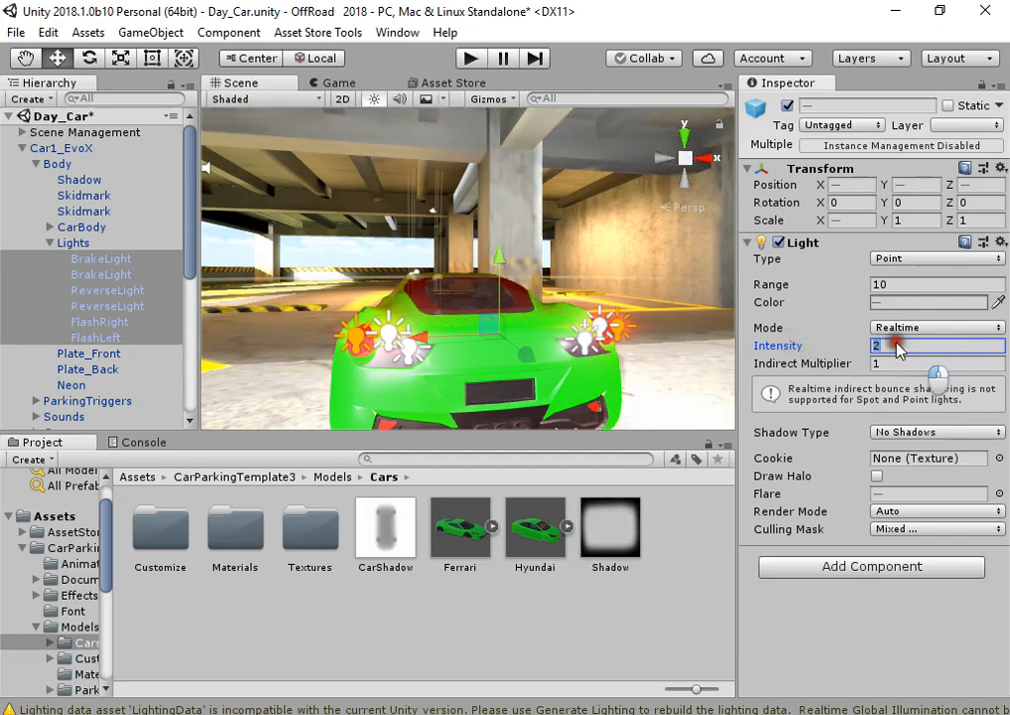
pyautogui.write('1')
pyautogui.click(695, 551)
# Change the light color of both BrakeLight objects to red.
pyautogui.moveTo(476, 322); pyautogui.dragTo(695, 374, button='right')
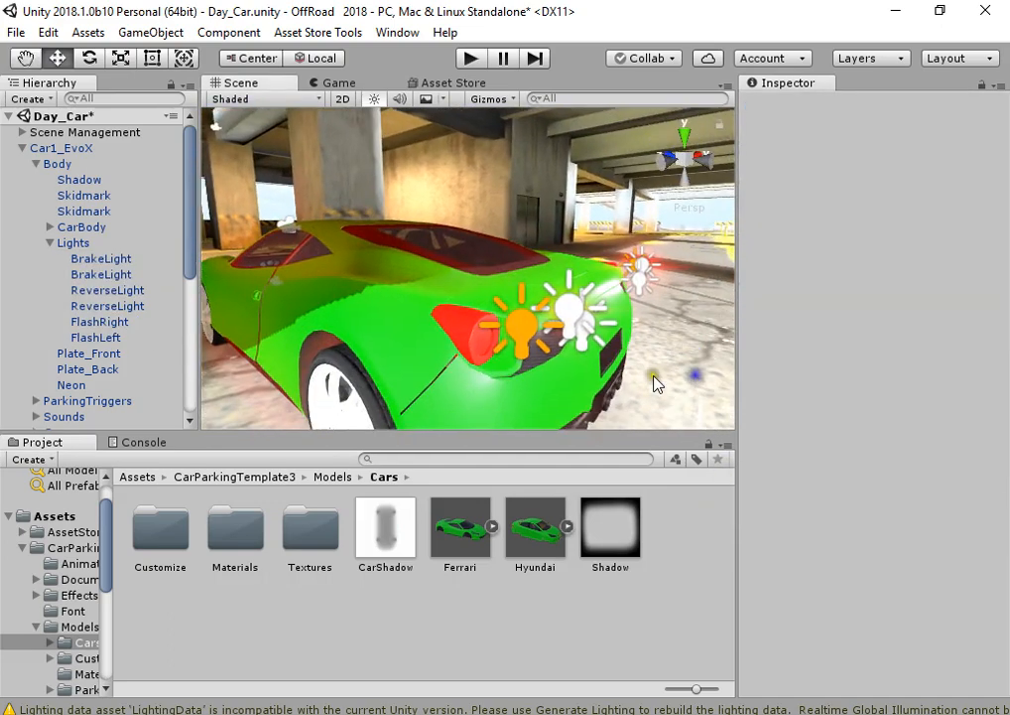
pyautogui.click(529, 330)
pyautogui.moveTo(529, 333); pyautogui.dragTo(422, 354, button='right')
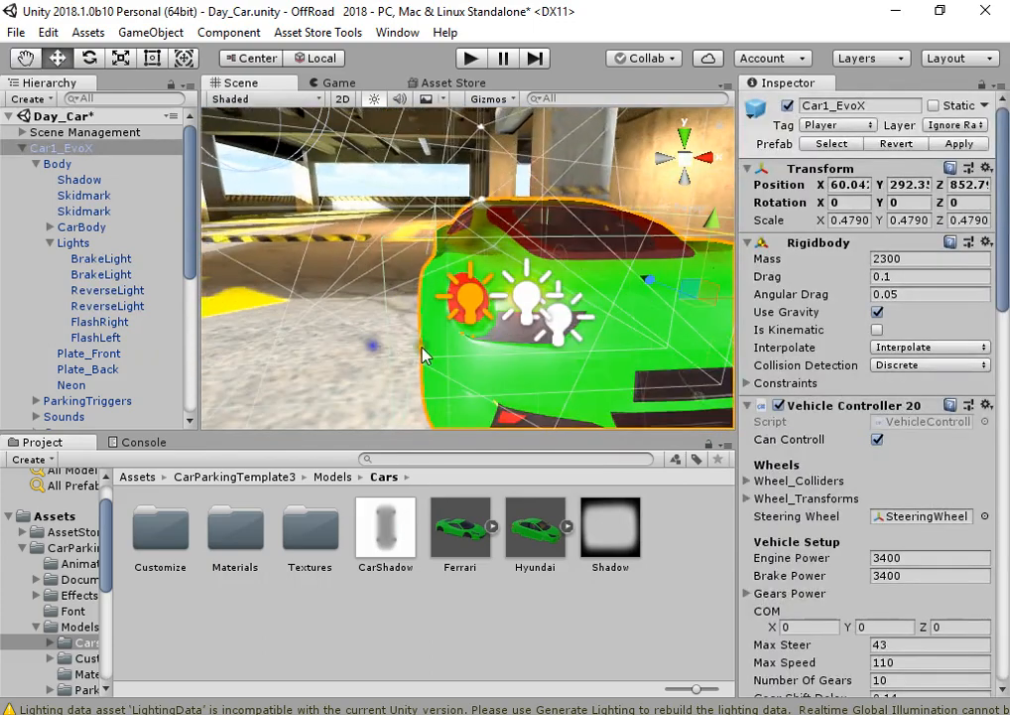
pyautogui.click(150, 258)
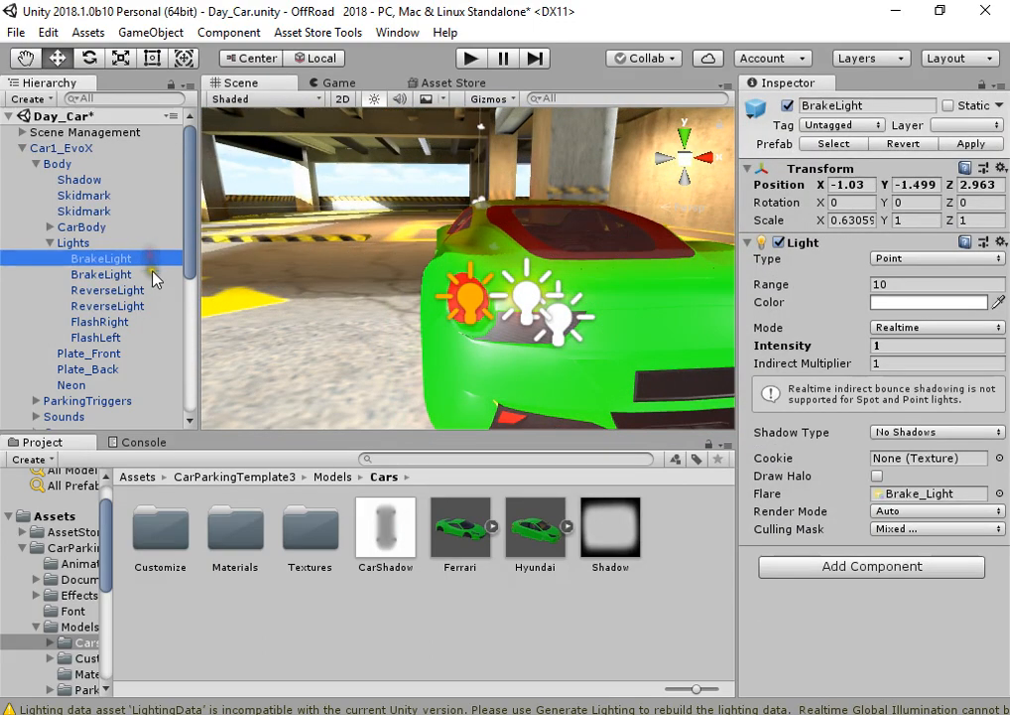
pyautogui.keyDown('ctrl'); pyautogui.click(151, 272); pyautogui.keyUp('ctrl')
pyautogui.moveTo(437, 303); pyautogui.dragTo(667, 368, button='right')
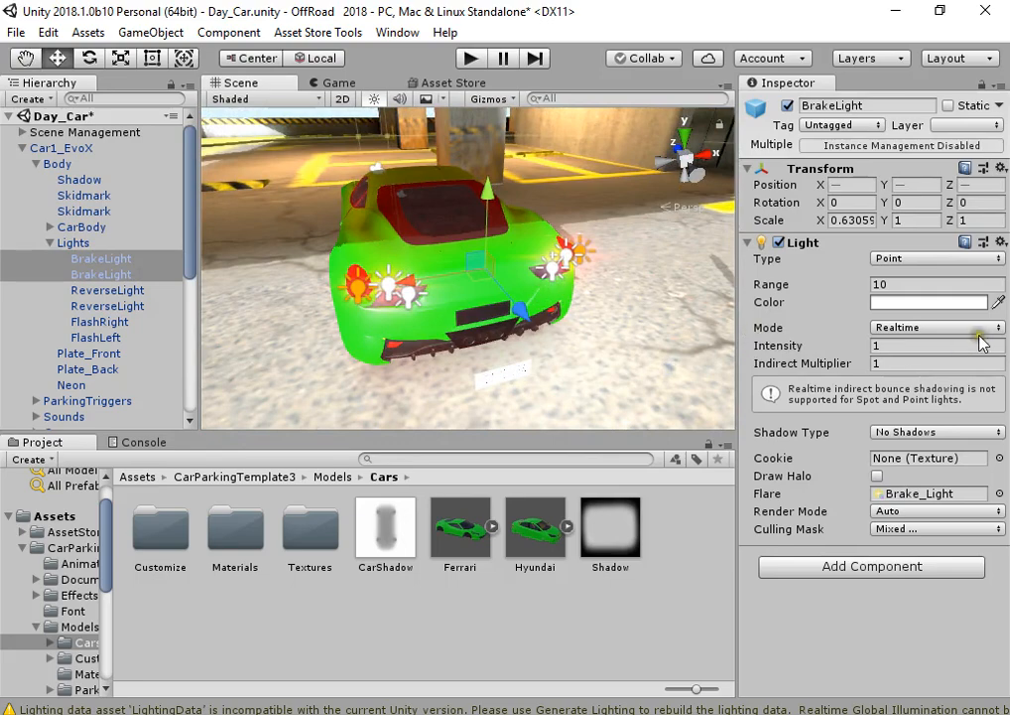
pyautogui.click(911, 302)
pyautogui.click(171, 133)
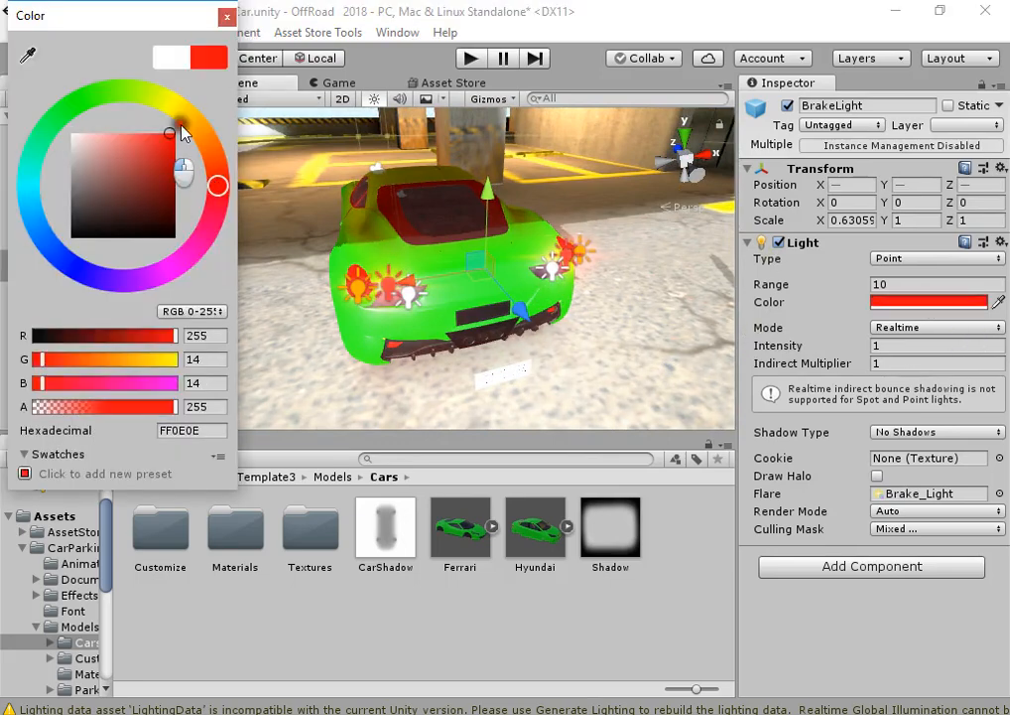
pyautogui.click(227, 17)
# Widen the two BrakeLight objects about their common center to an X scale of about 0.781, spreading them onto the taillights.
pyautogui.scroll(8, 466, 280)
pyautogui.moveTo(462, 275); pyautogui.dragTo(553, 319, button='right')
pyautogui.scroll(-5, 553, 319)
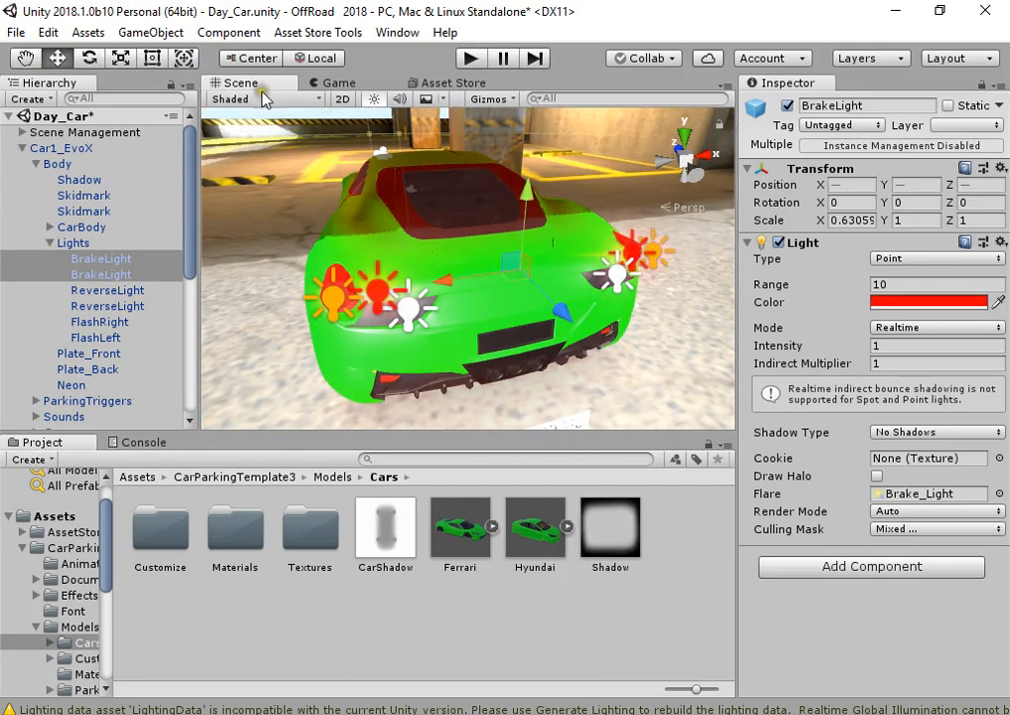
pyautogui.click(289, 59)
pyautogui.click(270, 58)
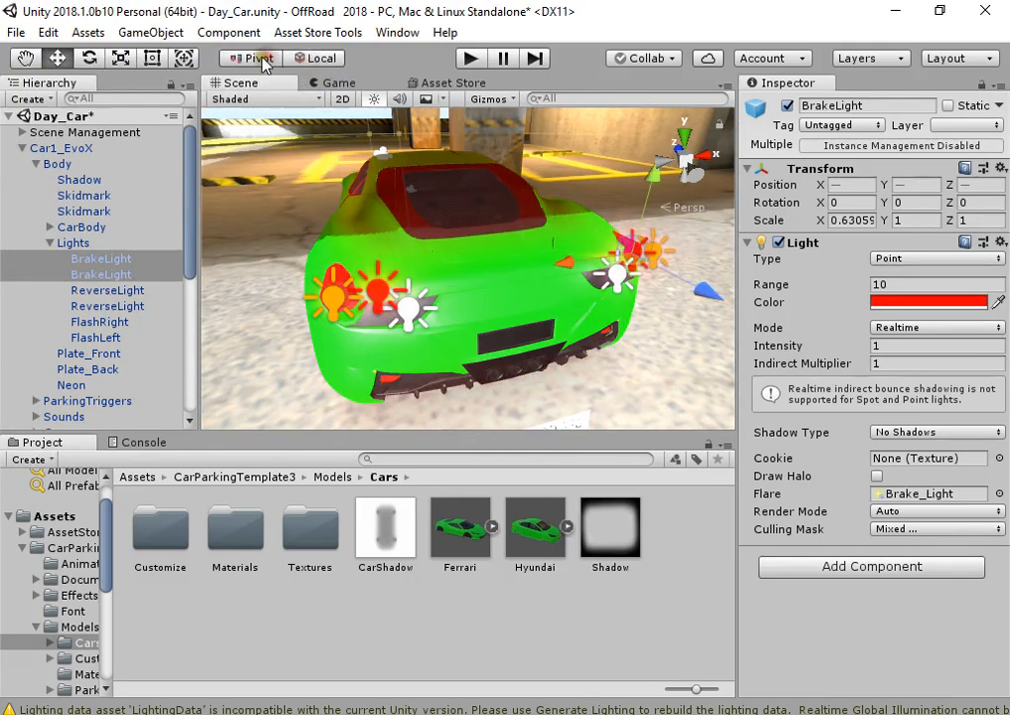
pyautogui.click(270, 57)
pyautogui.press('r')
pyautogui.moveTo(447, 278); pyautogui.dragTo(435, 282)
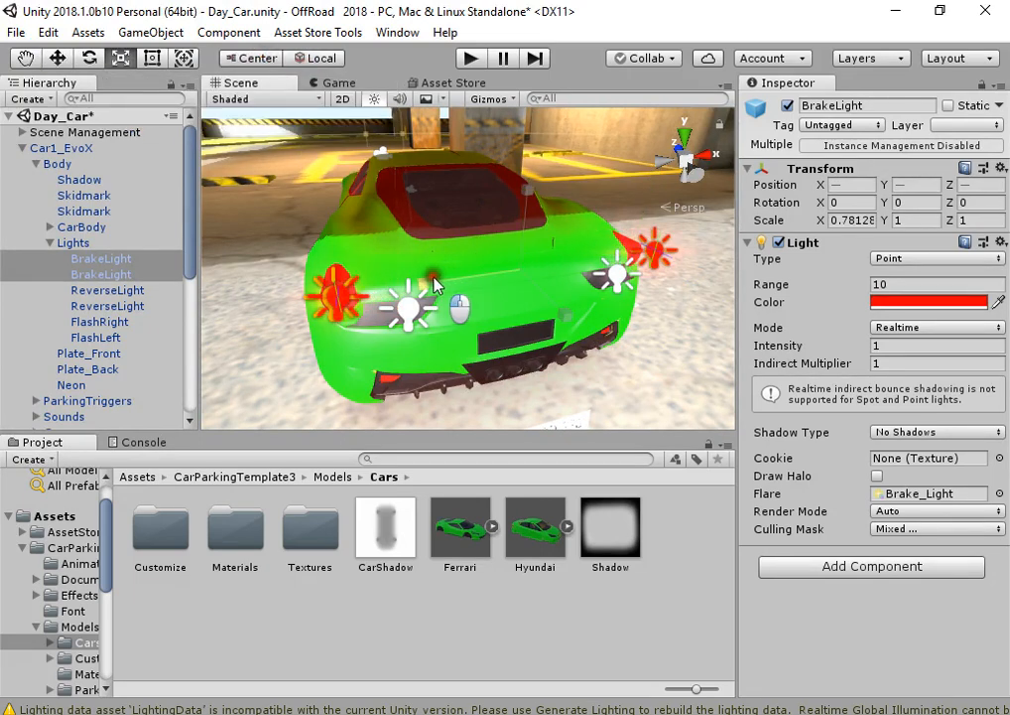
pyautogui.moveTo(436, 282); pyautogui.dragTo(645, 260, button='right')
pyautogui.press('w')
pyautogui.press('a')
pyautogui.moveTo(605, 201); pyautogui.dragTo(503, 317, button='right')
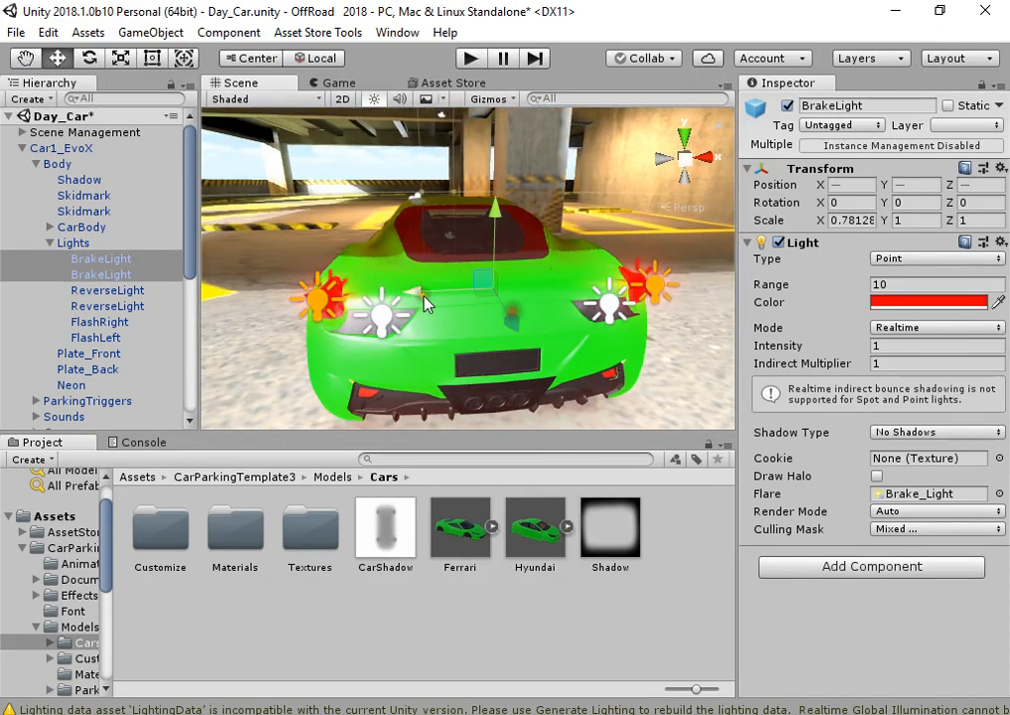
# Select both ReverseLight objects and try fitting their spacing and height to the dark lamps beside the taillights.
pyautogui.click(119, 290)
pyautogui.keyDown('ctrl'); pyautogui.click(124, 306); pyautogui.keyUp('ctrl')
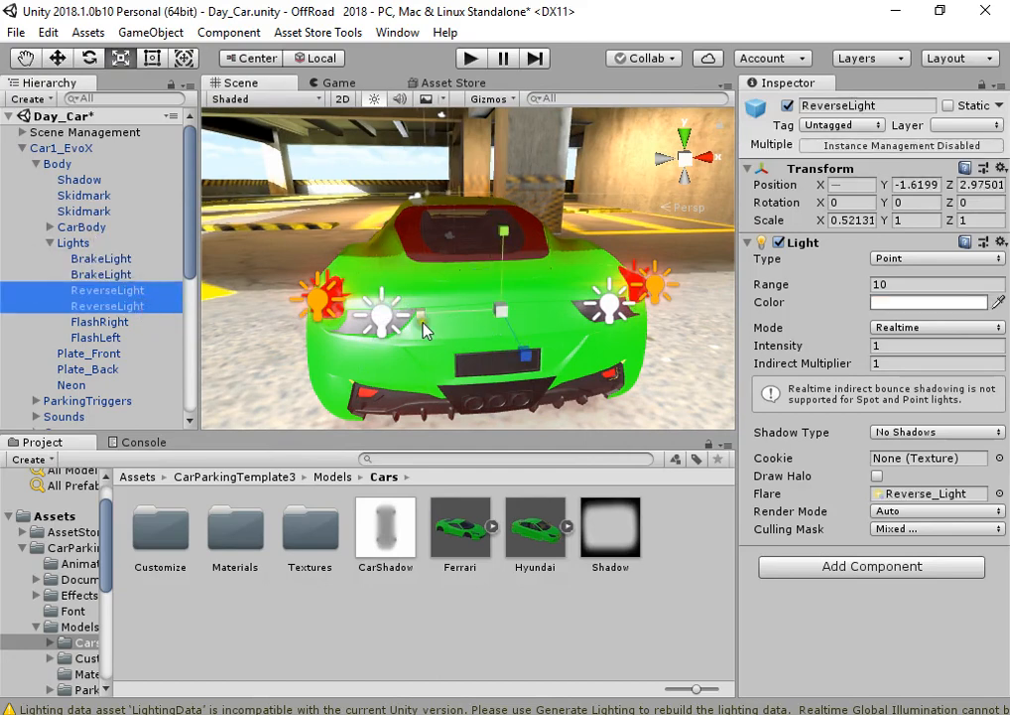
pyautogui.moveTo(424, 323); pyautogui.dragTo(404, 318)
pyautogui.press('w')
pyautogui.moveTo(506, 229); pyautogui.dragTo(505, 220)
pyautogui.moveTo(382, 270); pyautogui.dragTo(536, 301, button='right')
pyautogui.press('r')
pyautogui.moveTo(431, 306); pyautogui.dragTo(454, 302)
# Lower both ReverseLight objects to the rear bumper lamps, spread them apart to match, and adjust their depth against the bodywork.
pyautogui.press('w')
pyautogui.moveTo(494, 211); pyautogui.dragTo(491, 283)
pyautogui.moveTo(491, 283); pyautogui.dragTo(372, 222, button='right')
pyautogui.moveTo(441, 398); pyautogui.dragTo(414, 407)
pyautogui.press('w')
pyautogui.moveTo(519, 314); pyautogui.dragTo(772, 396)
pyautogui.keyDown('alt'); pyautogui.moveTo(641, 314); pyautogui.dragTo(532, 315); pyautogui.keyUp('alt')
# Spread FlashRight and FlashLeft to an X scale of about 0.977 and set them into the taillights at about Z 2.62.
pyautogui.click(99, 321)
pyautogui.keyDown('shift'); pyautogui.click(95, 337); pyautogui.keyUp('shift')
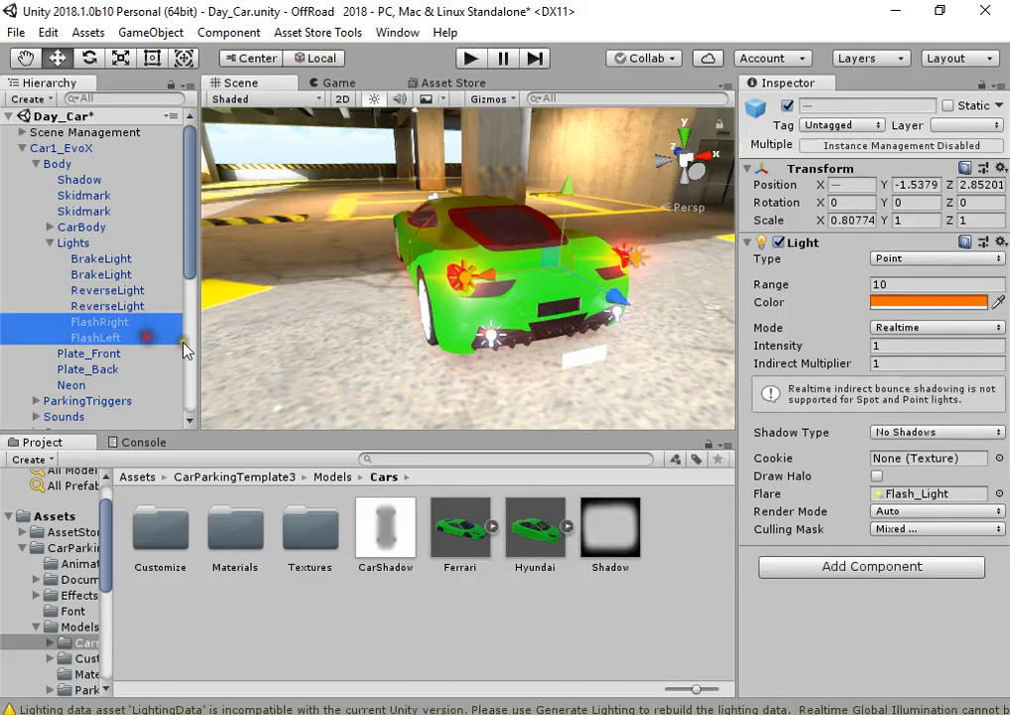
pyautogui.press('f')
pyautogui.scroll(-5, 623, 382)
pyautogui.moveTo(622, 382); pyautogui.dragTo(610, 369)
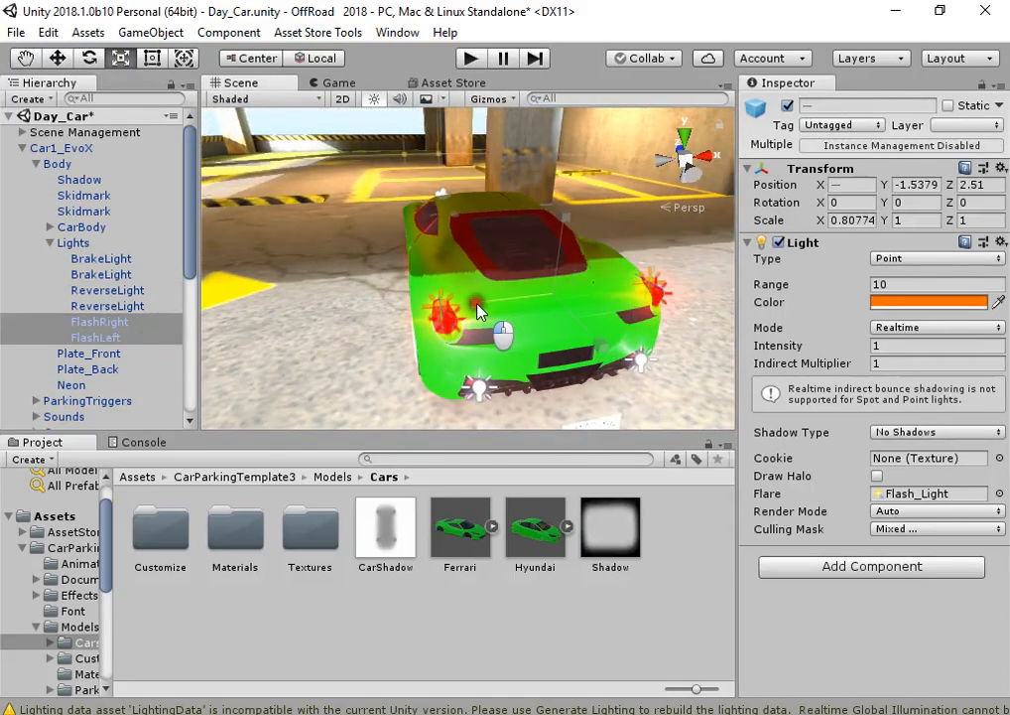
pyautogui.moveTo(479, 305); pyautogui.dragTo(464, 304)
pyautogui.press('w')
pyautogui.moveTo(592, 334); pyautogui.dragTo(603, 347)
pyautogui.moveTo(605, 353); pyautogui.dragTo(534, 318, button='right')
pyautogui.press('r')
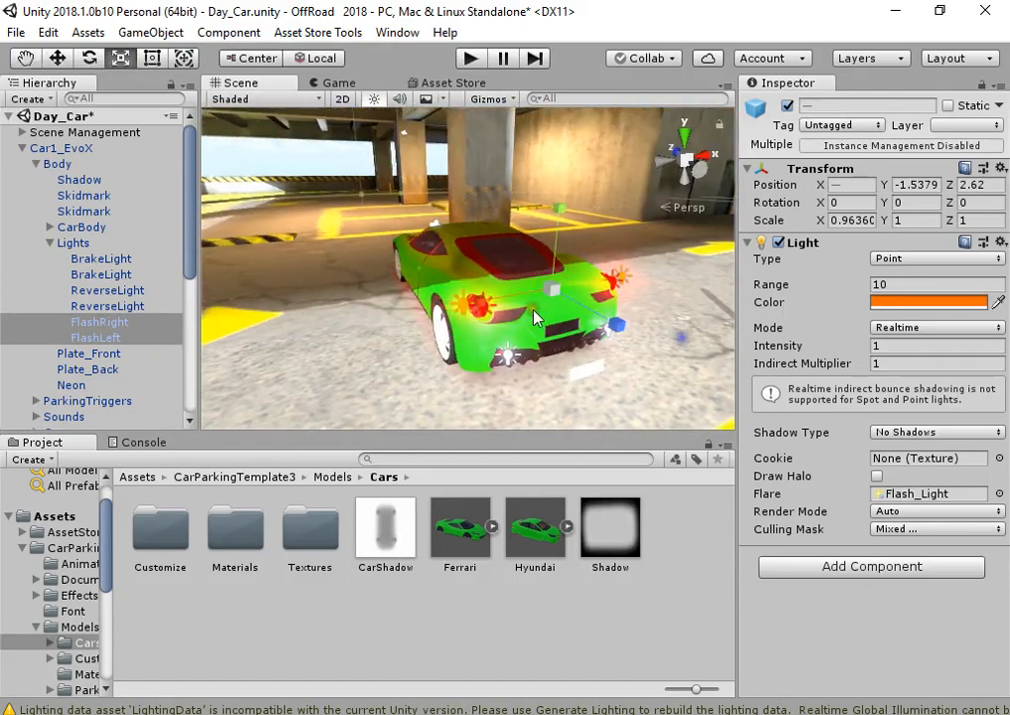
# Select the root Car1_EvoX object, collapse its vehicle controller, audio and T_Rings components, and start editing its Box Collider.
pyautogui.click(49, 243)
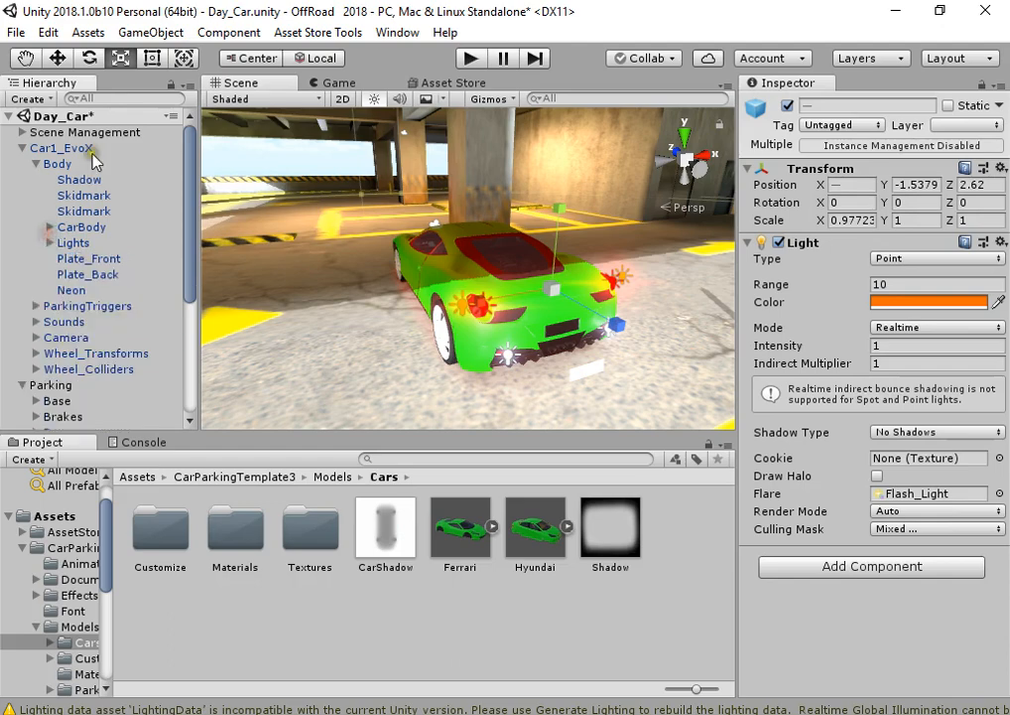
pyautogui.doubleClick(61, 148)
pyautogui.moveTo(518, 278); pyautogui.dragTo(556, 288, button='right')
pyautogui.click(815, 243)
pyautogui.click(824, 261)
pyautogui.click(824, 280)
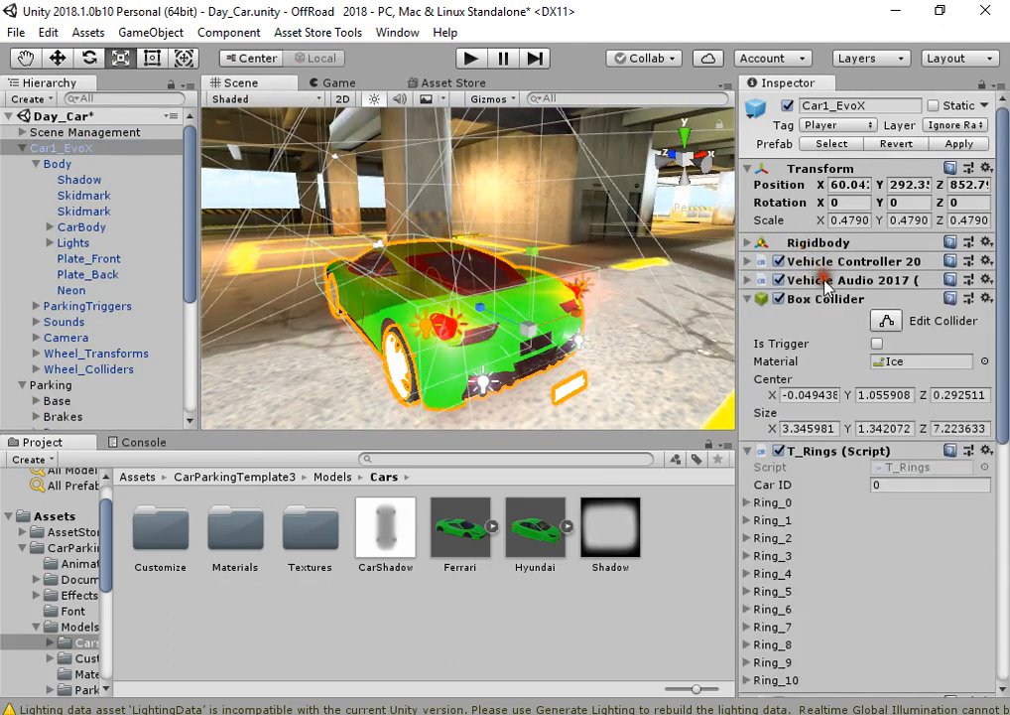
pyautogui.click(827, 298)
pyautogui.click(814, 317)
pyautogui.click(852, 298)
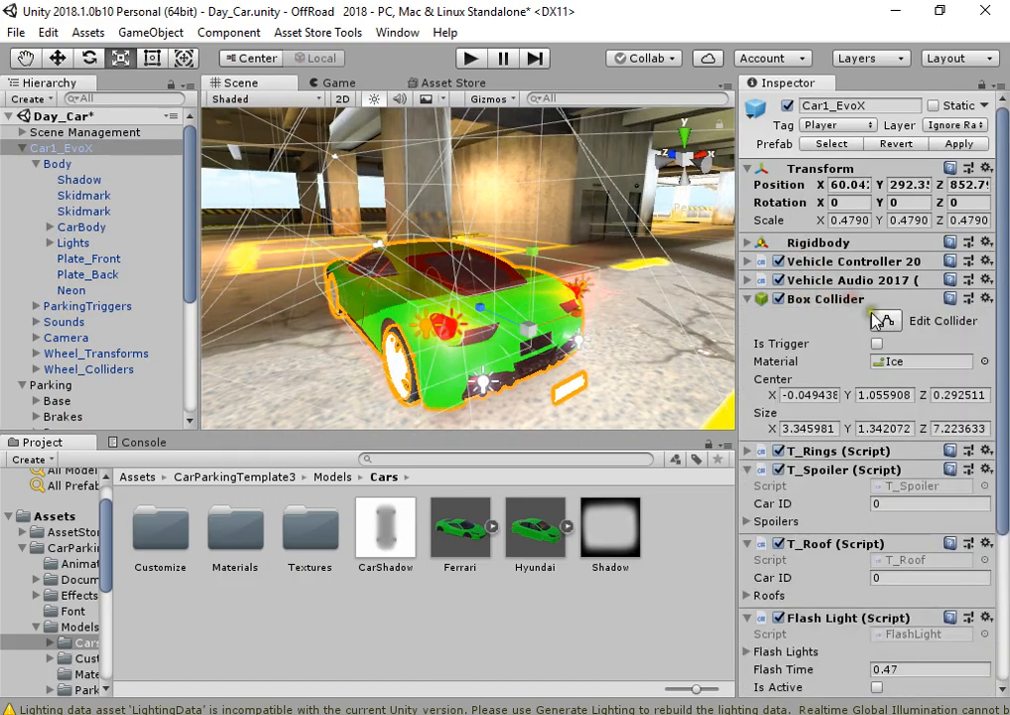
# Fit the Box Collider to the Ferrari's body, resizing it to about 3.248 in X and 7.159 in Z.
pyautogui.scroll(5, 524, 359)
pyautogui.moveTo(521, 357); pyautogui.dragTo(616, 342, button='right')
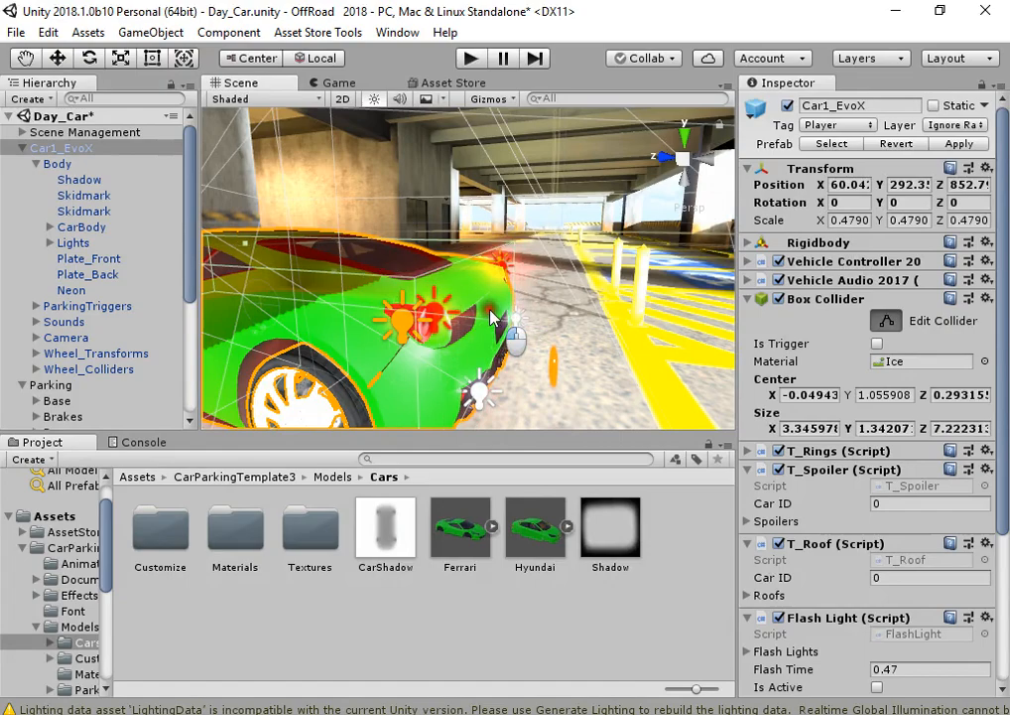
pyautogui.moveTo(551, 332); pyautogui.dragTo(657, 322, button='right')
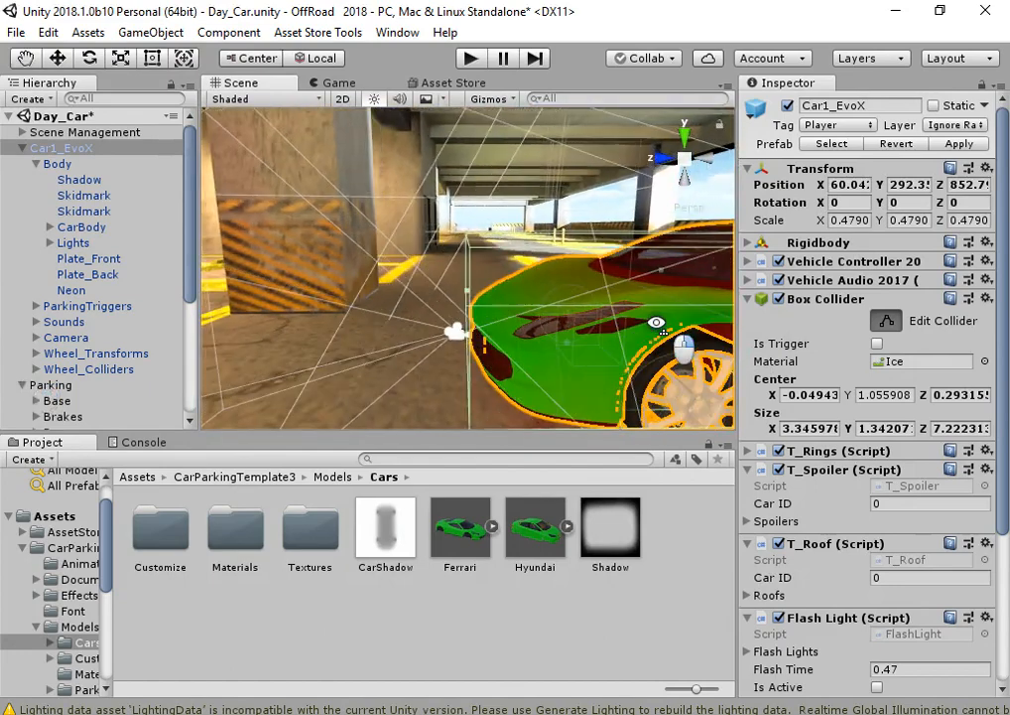
pyautogui.moveTo(474, 299); pyautogui.dragTo(527, 260, button='right')
pyautogui.moveTo(534, 266); pyautogui.dragTo(526, 266)
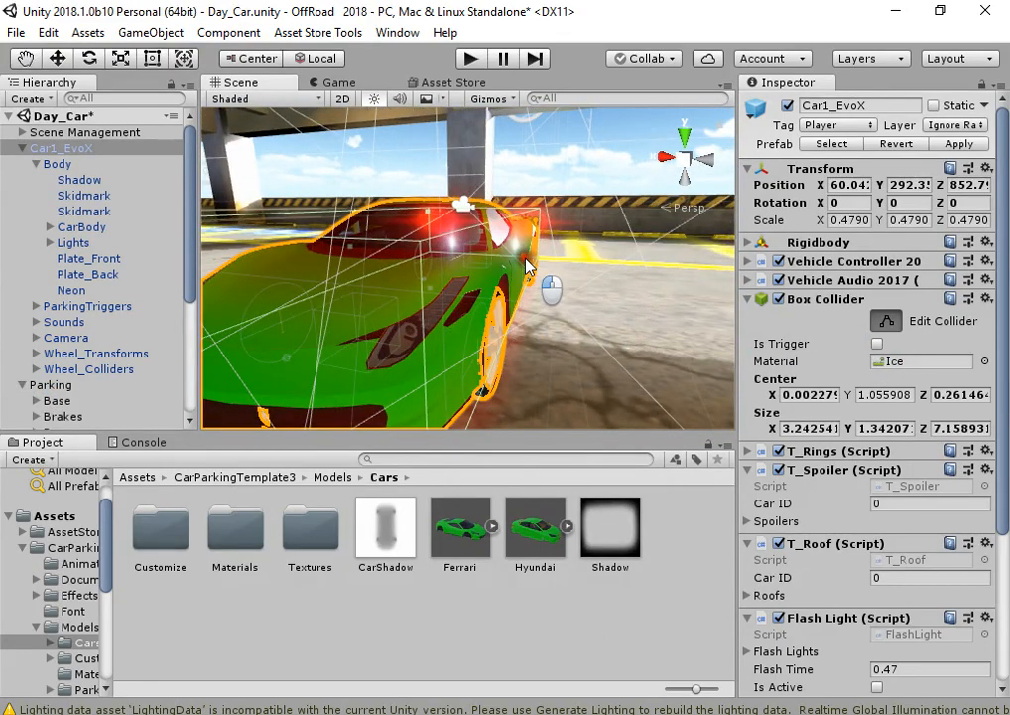
pyautogui.moveTo(529, 266); pyautogui.dragTo(496, 255, button='right')
pyautogui.moveTo(484, 249); pyautogui.dragTo(493, 248)
pyautogui.moveTo(490, 252); pyautogui.dragTo(527, 283, button='right')
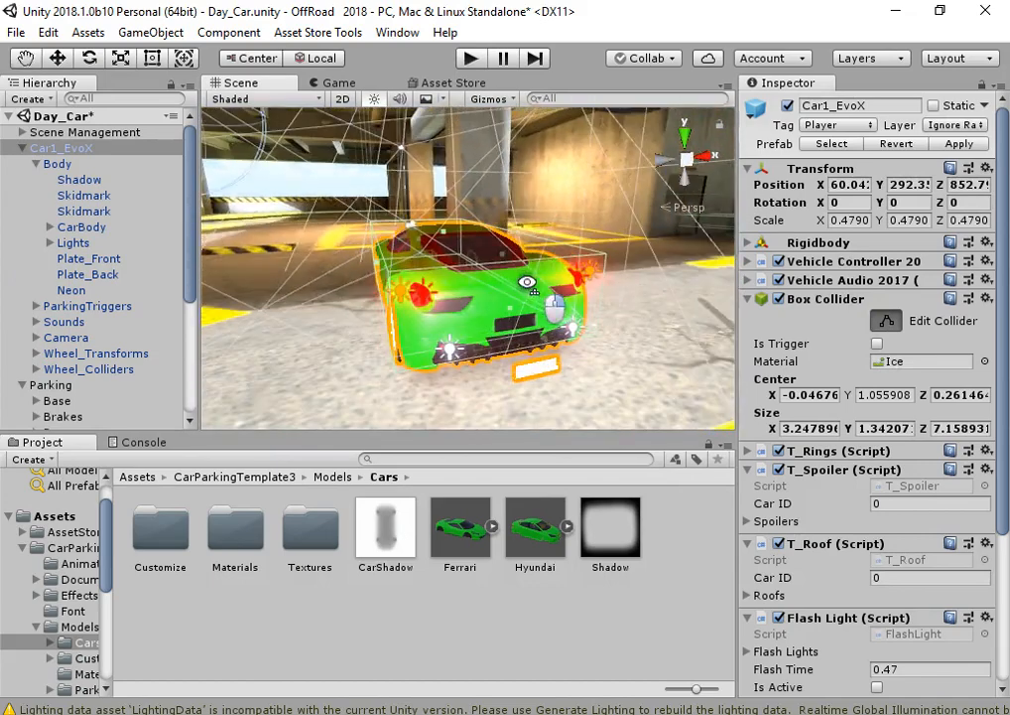
# Set the intensity of all brake, reverse and flash lights under Lights to 0.
pyautogui.click(49, 243)
pyautogui.click(99, 258)
pyautogui.keyDown('shift'); pyautogui.click(134, 337); pyautogui.keyUp('shift')
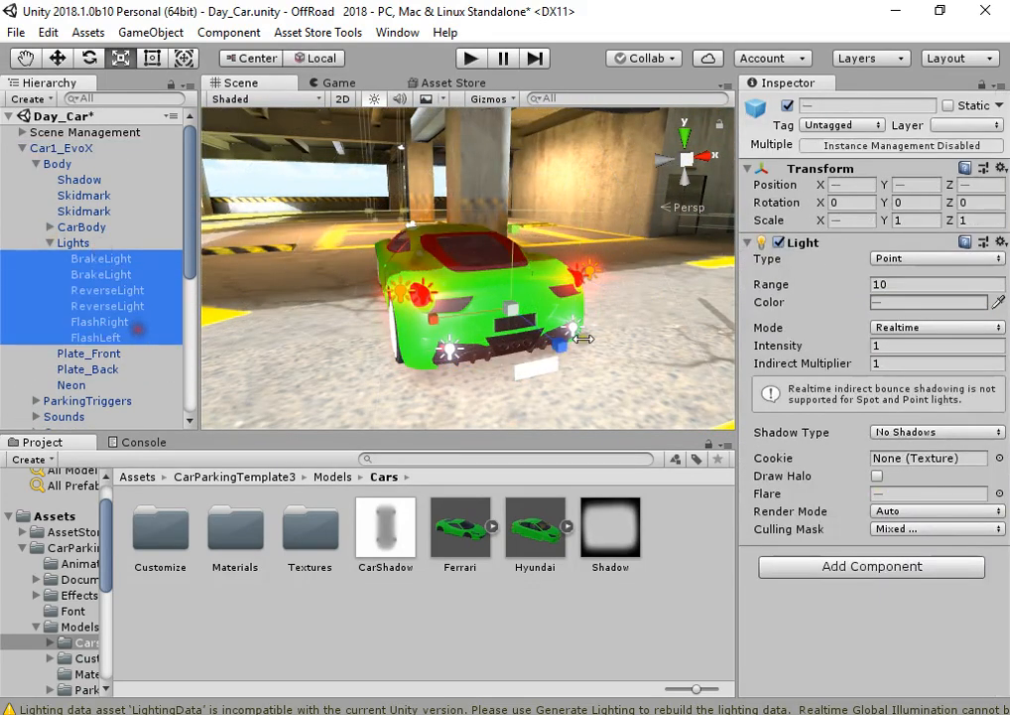
pyautogui.click(886, 347)
pyautogui.write('0')
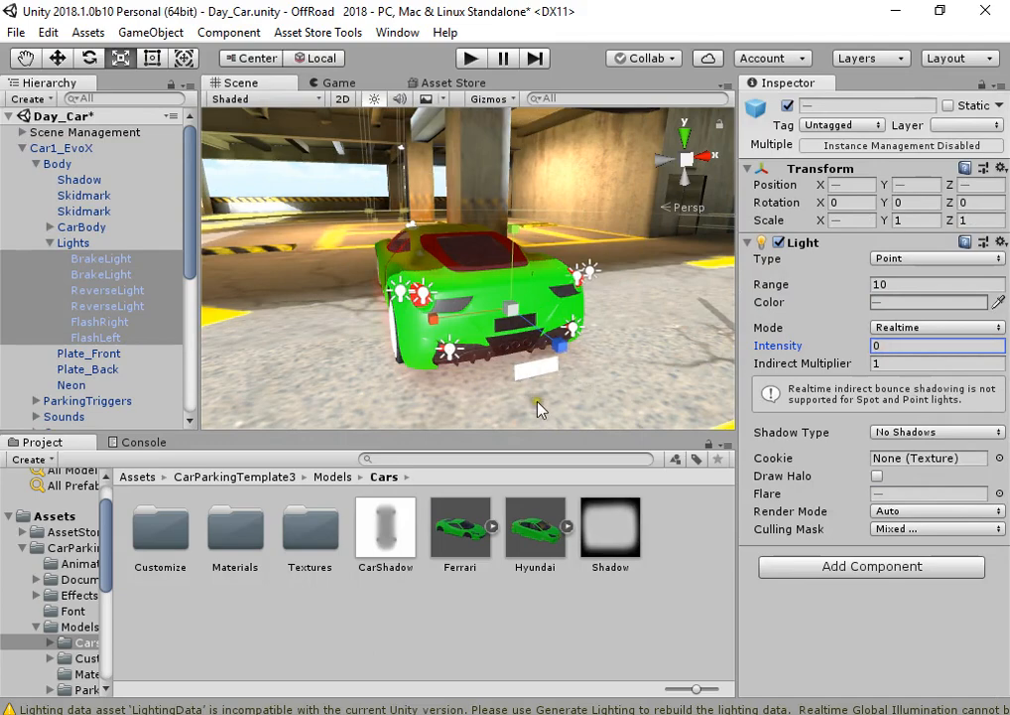
pyautogui.click(519, 604)
# Move Plate_Back into the license plate recess on the Ferrari's rear, at about Y 0.894 and Z -3.508.
pyautogui.moveTo(437, 298); pyautogui.dragTo(477, 335, button='right')
pyautogui.click(476, 336)
pyautogui.click(468, 338)
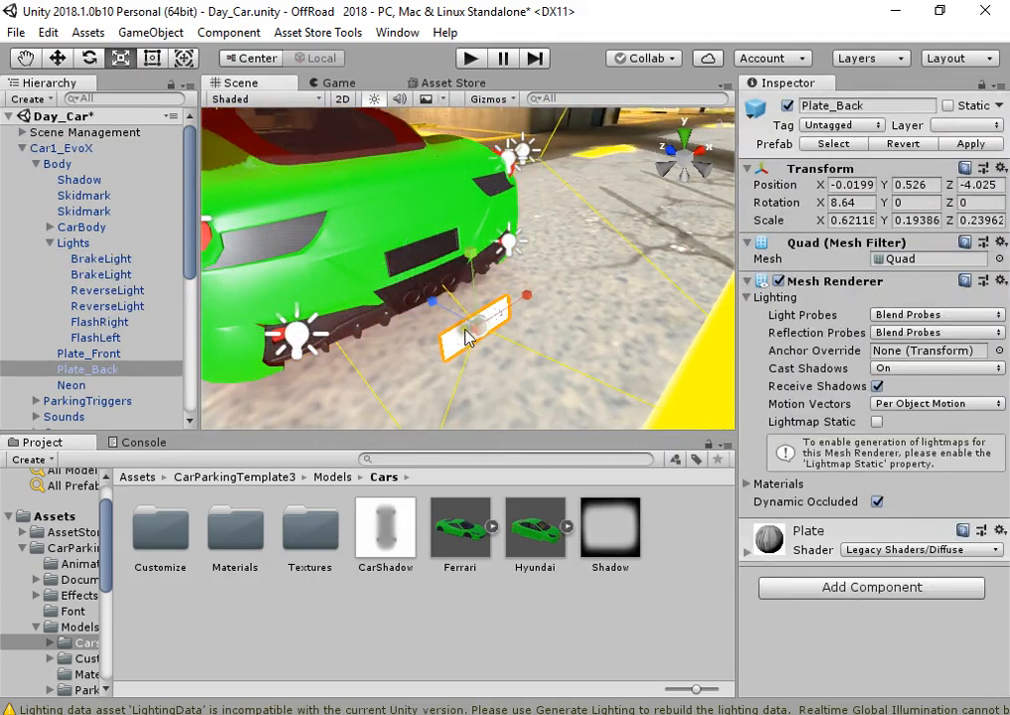
pyautogui.press('w')
pyautogui.moveTo(442, 315); pyautogui.dragTo(417, 189)
pyautogui.moveTo(388, 234); pyautogui.dragTo(390, 240)
pyautogui.moveTo(546, 287); pyautogui.dragTo(385, 228, button='right')
pyautogui.press('d')
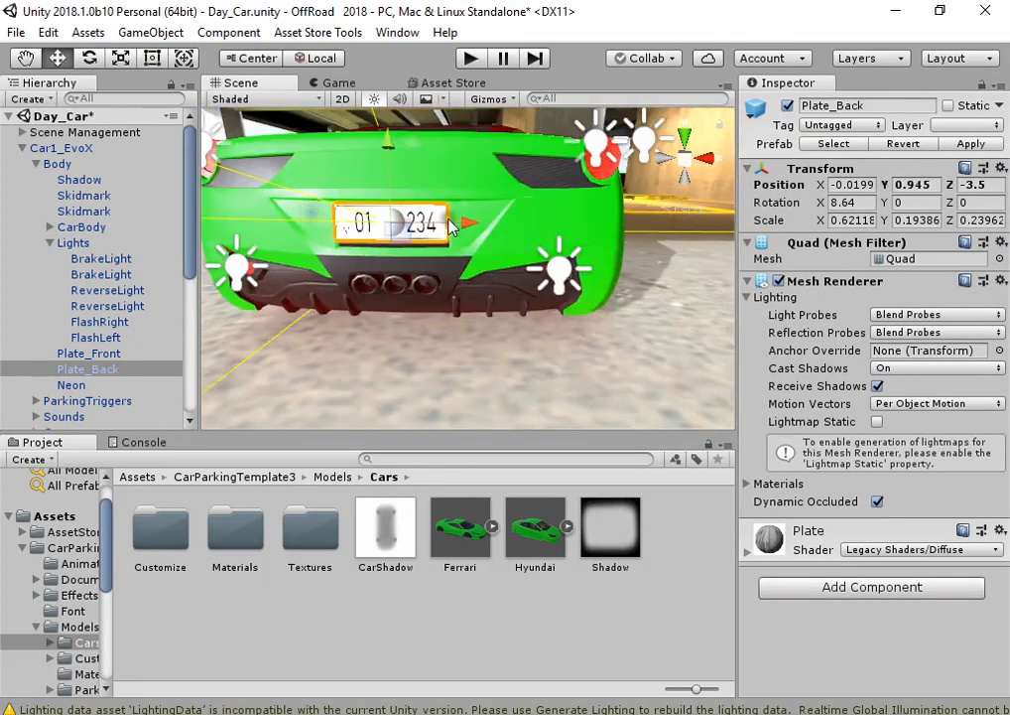
pyautogui.moveTo(388, 152); pyautogui.dragTo(387, 163)
# Widen Plate_Back to an X scale of about 0.763 and seat it against the rear body at about Z -3.484.
pyautogui.moveTo(373, 232); pyautogui.dragTo(590, 314, button='right')
pyautogui.press('a')
pyautogui.press('r')
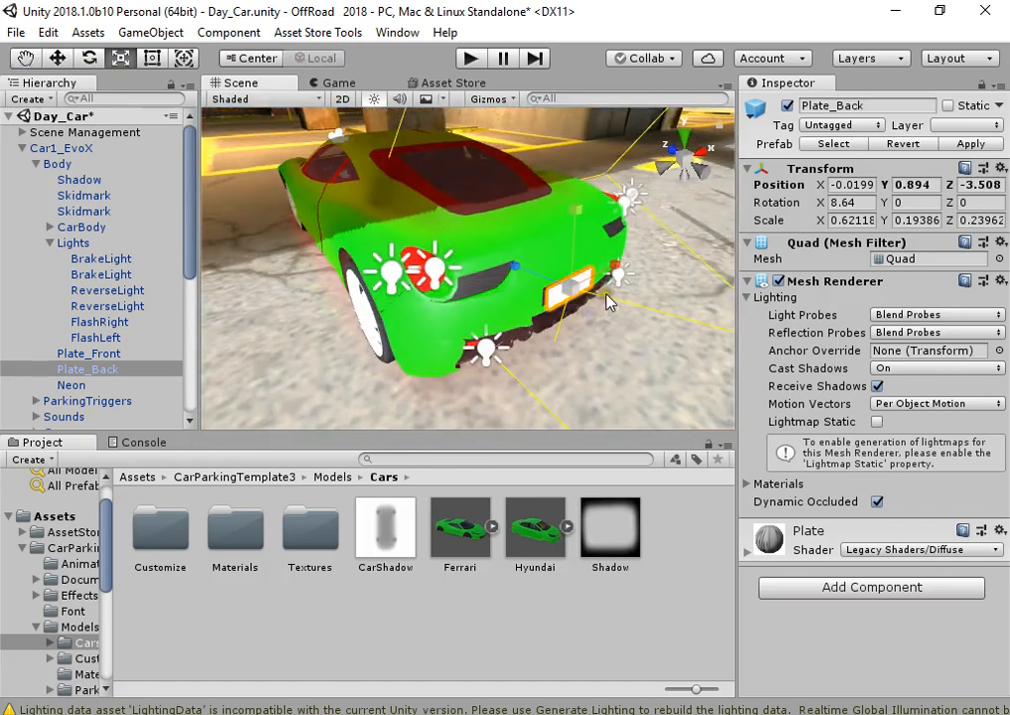
pyautogui.press('w')
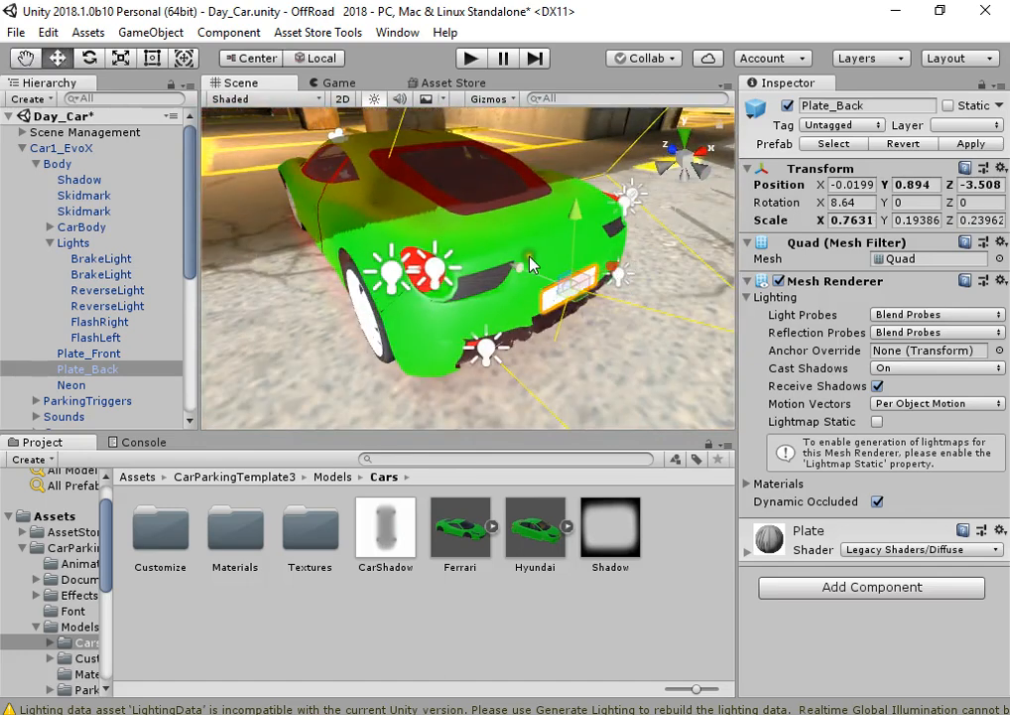
pyautogui.moveTo(625, 266); pyautogui.dragTo(523, 266)
pyautogui.press('a')
# Move Plate_Front onto the Ferrari's front bumper, at about Y 0.513 and Z 3.845.
pyautogui.moveTo(523, 266); pyautogui.dragTo(988, 236, button='right')
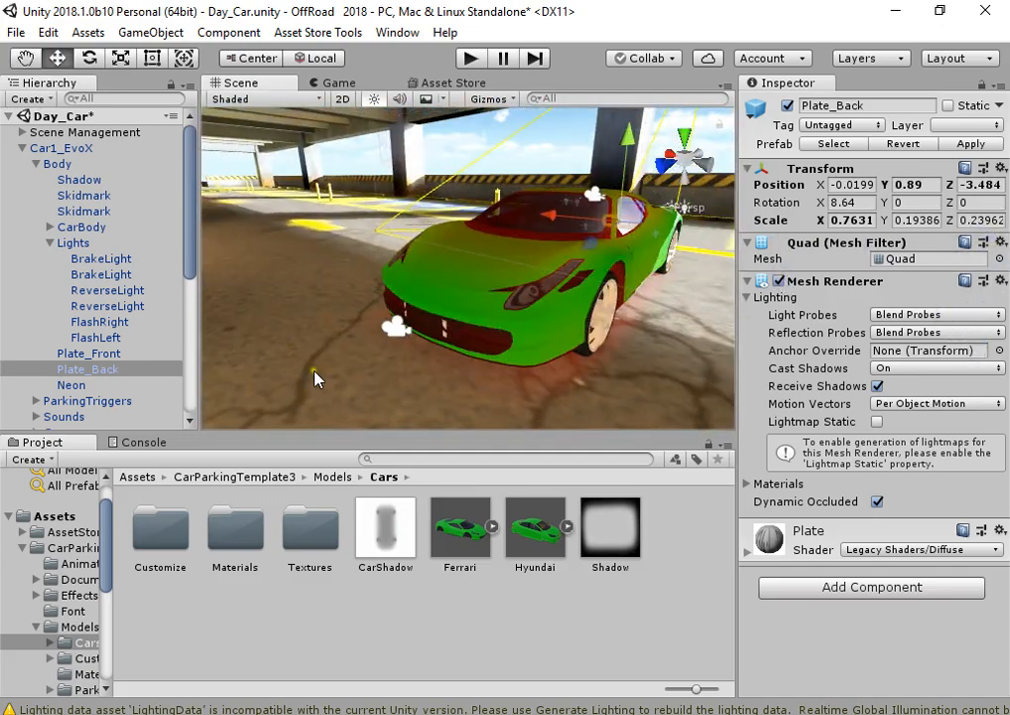
pyautogui.click(164, 353)
pyautogui.moveTo(431, 322); pyautogui.dragTo(457, 308)
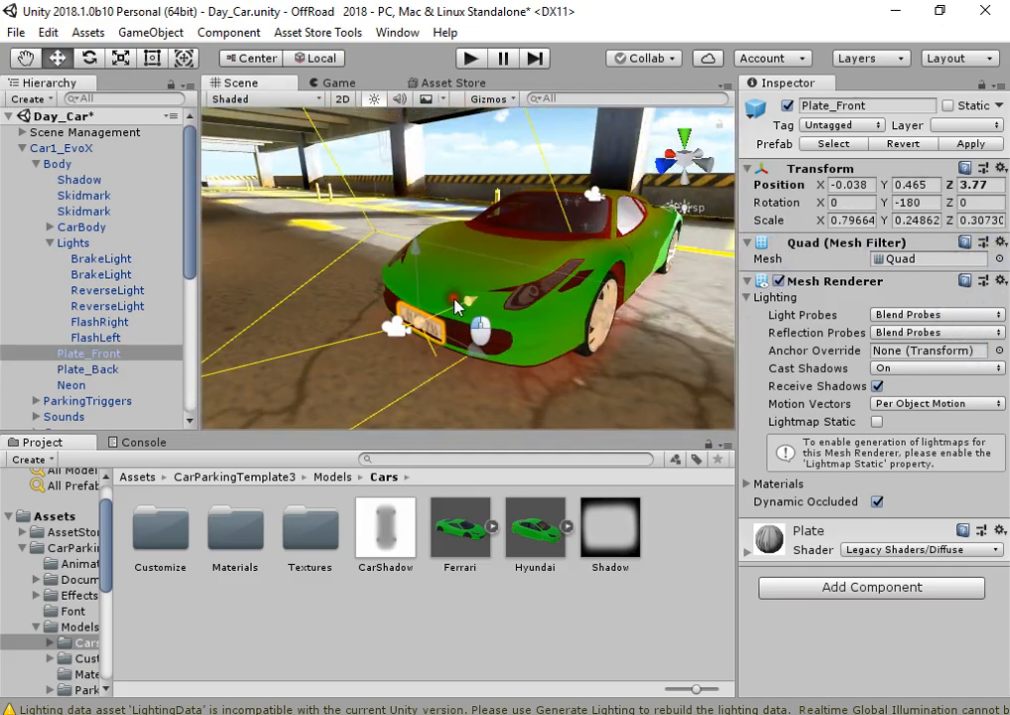
pyautogui.moveTo(456, 305); pyautogui.dragTo(491, 273, button='right')
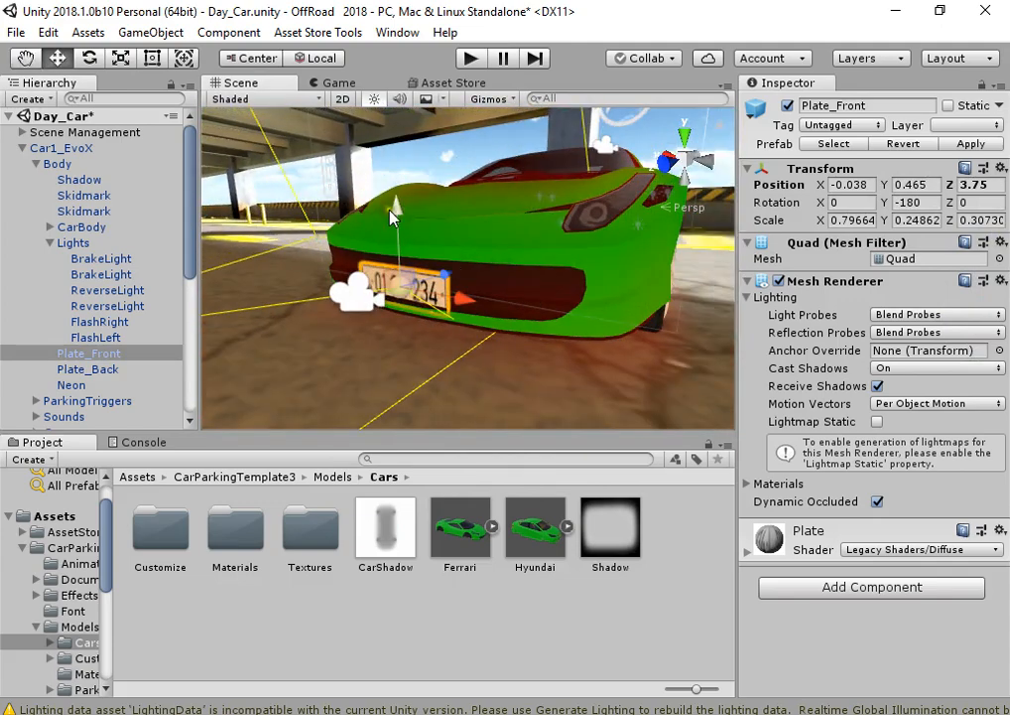
pyautogui.moveTo(392, 217); pyautogui.dragTo(395, 212)
pyautogui.moveTo(444, 273); pyautogui.dragTo(449, 296)
pyautogui.moveTo(448, 296); pyautogui.dragTo(424, 318, button='right')
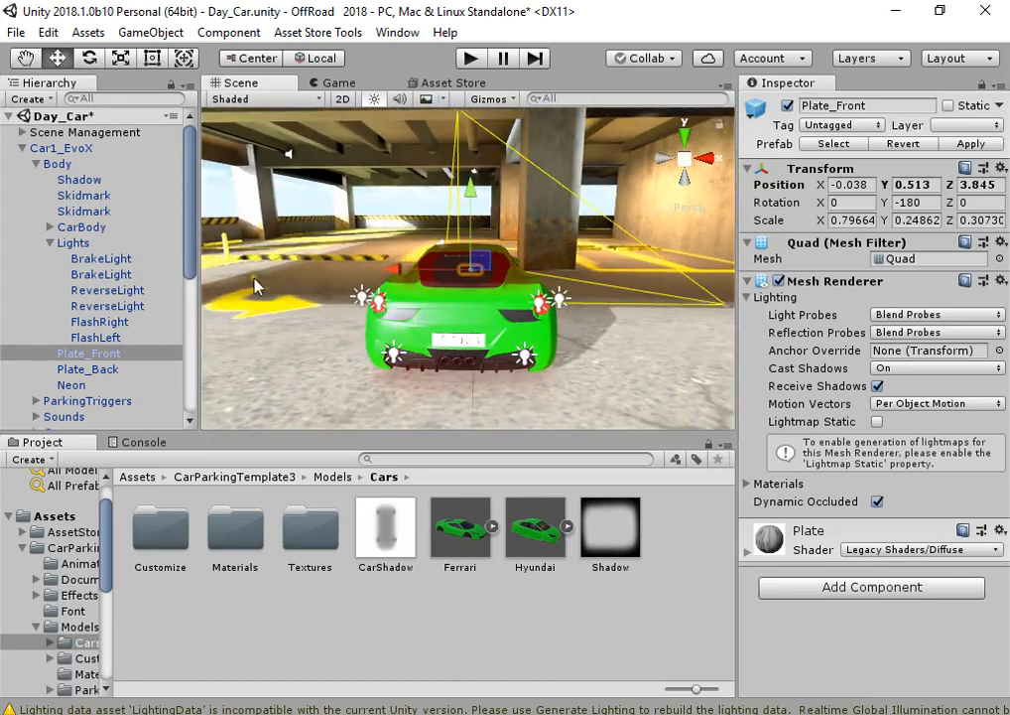
# Check Camera-1, and reposition Camera-2 above the Ferrari's hood at about Y 0.09 and Z -0.14.
pyautogui.click(42, 243)
pyautogui.click(35, 163)
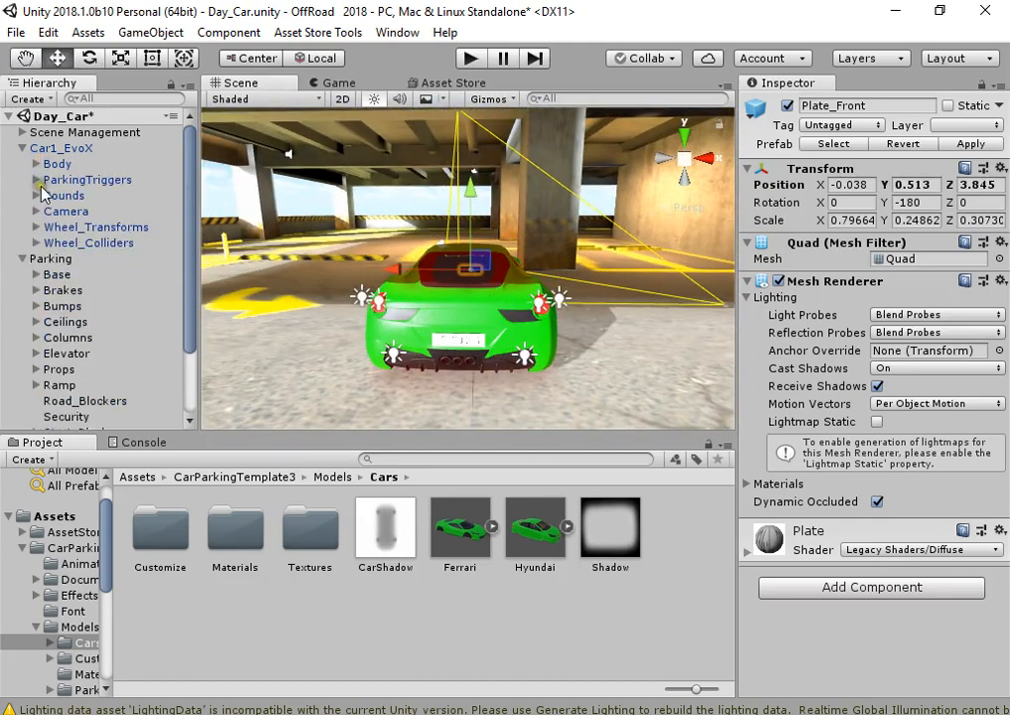
pyautogui.click(39, 213)
pyautogui.doubleClick(85, 226)
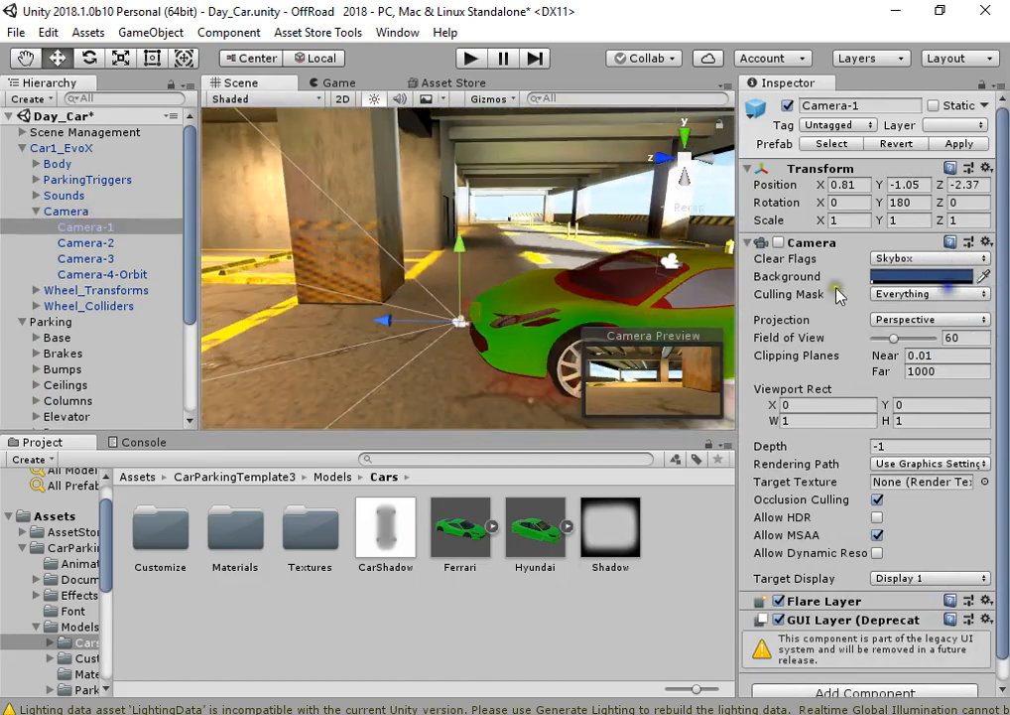
pyautogui.doubleClick(103, 244)
pyautogui.moveTo(488, 276); pyautogui.dragTo(462, 275, button='right')
pyautogui.moveTo(432, 225); pyautogui.dragTo(439, 197)
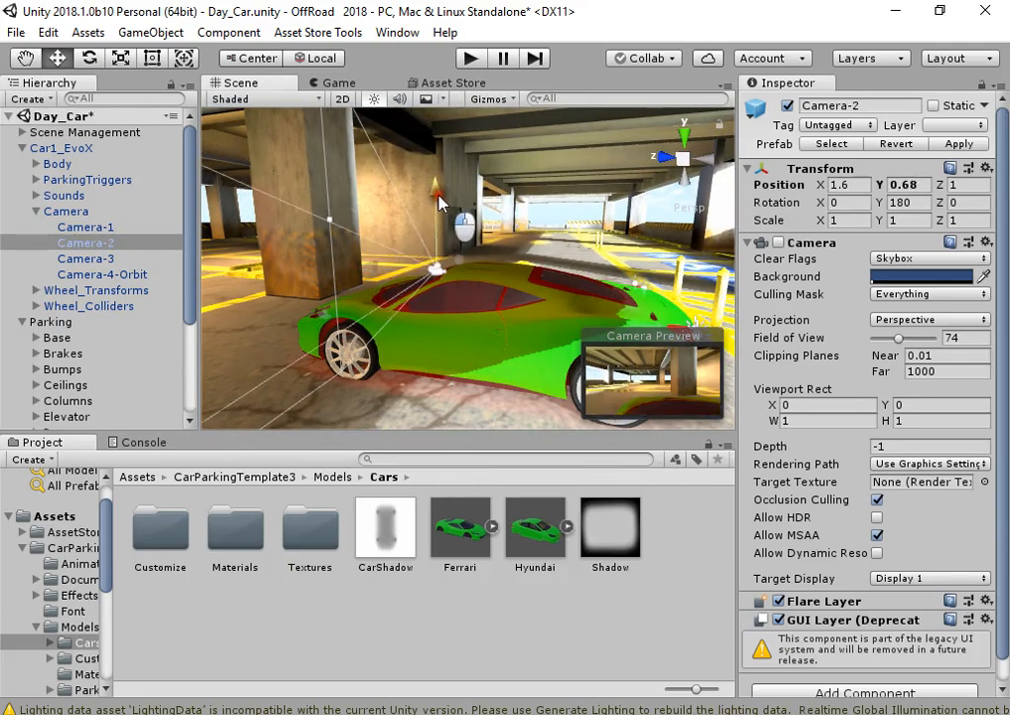
pyautogui.moveTo(407, 279); pyautogui.dragTo(337, 265)
pyautogui.moveTo(388, 192); pyautogui.dragTo(372, 230)
pyautogui.moveTo(354, 287)
pyautogui.mouseDown()
pyautogui.moveTo(336, 290)
pyautogui.moveTo(340, 281)
pyautogui.mouseUp()
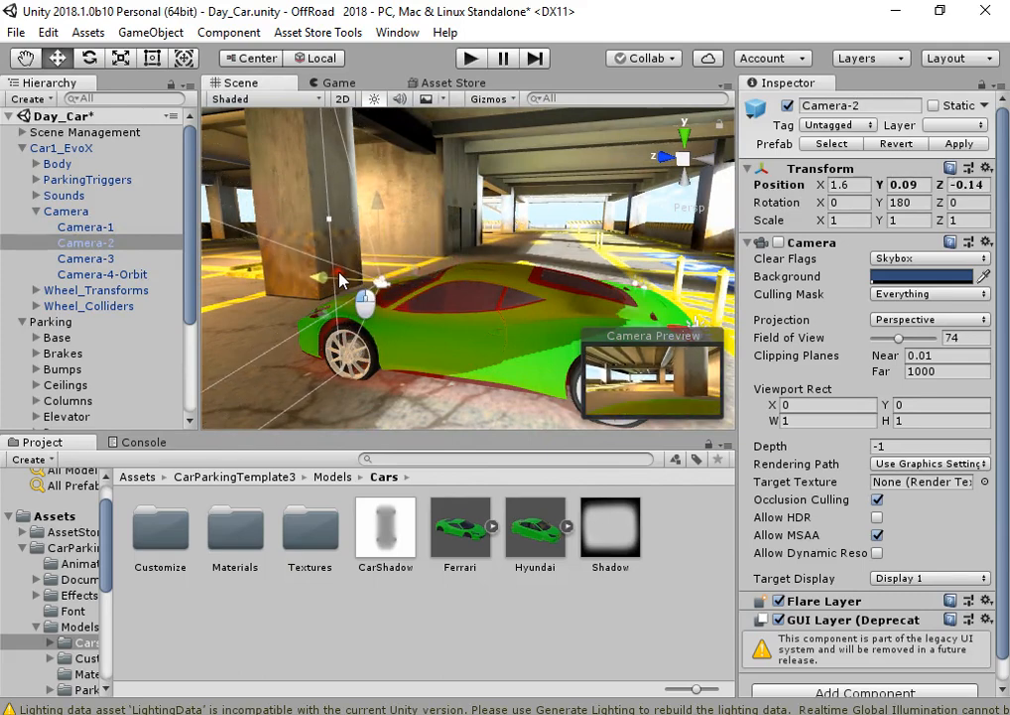
# Review Camera-3, Camera-4-Orbit, the wheel groups, the Neon projector and both license plates of the car.
pyautogui.click(86, 258)
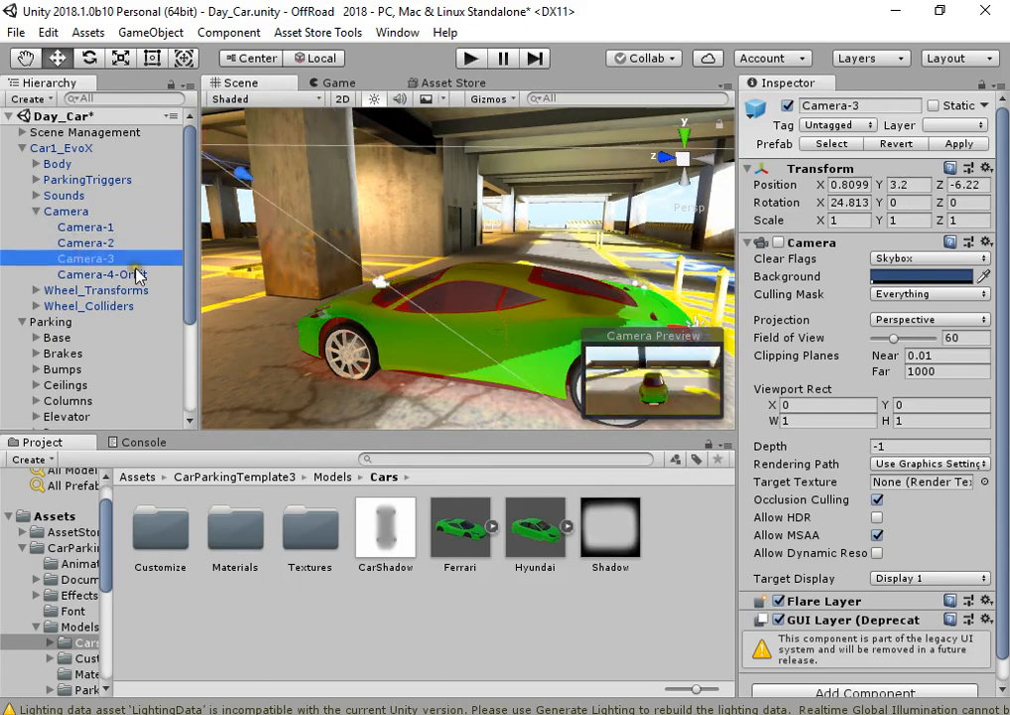
pyautogui.click(139, 275)
pyautogui.click(34, 212)
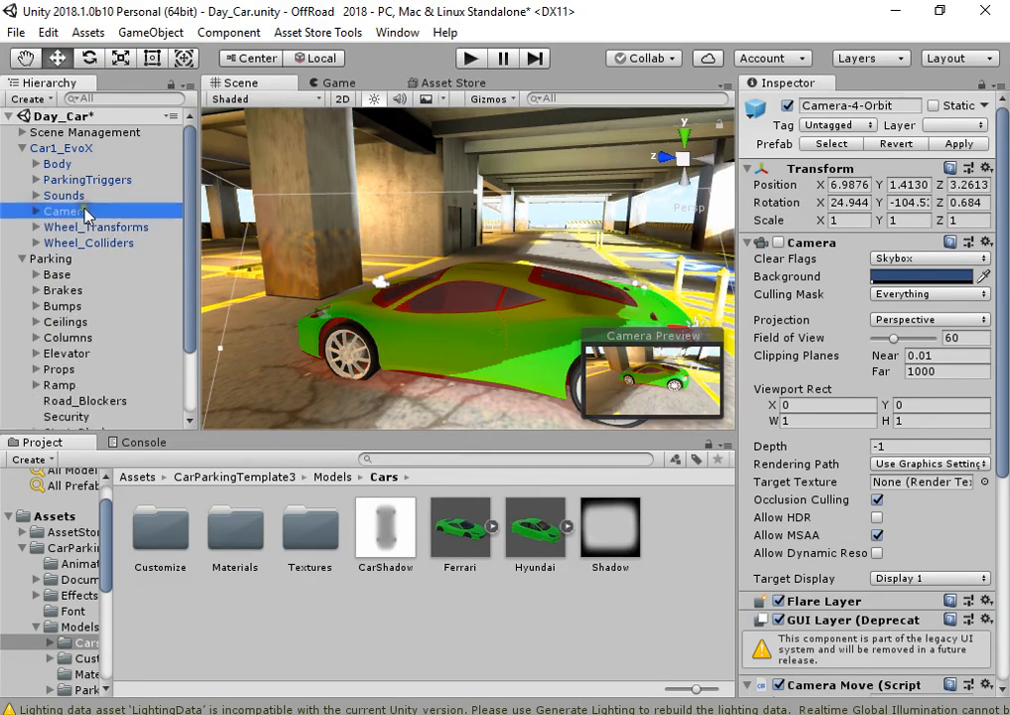
pyautogui.click(84, 227)
pyautogui.press('Down')
pyautogui.click(35, 165)
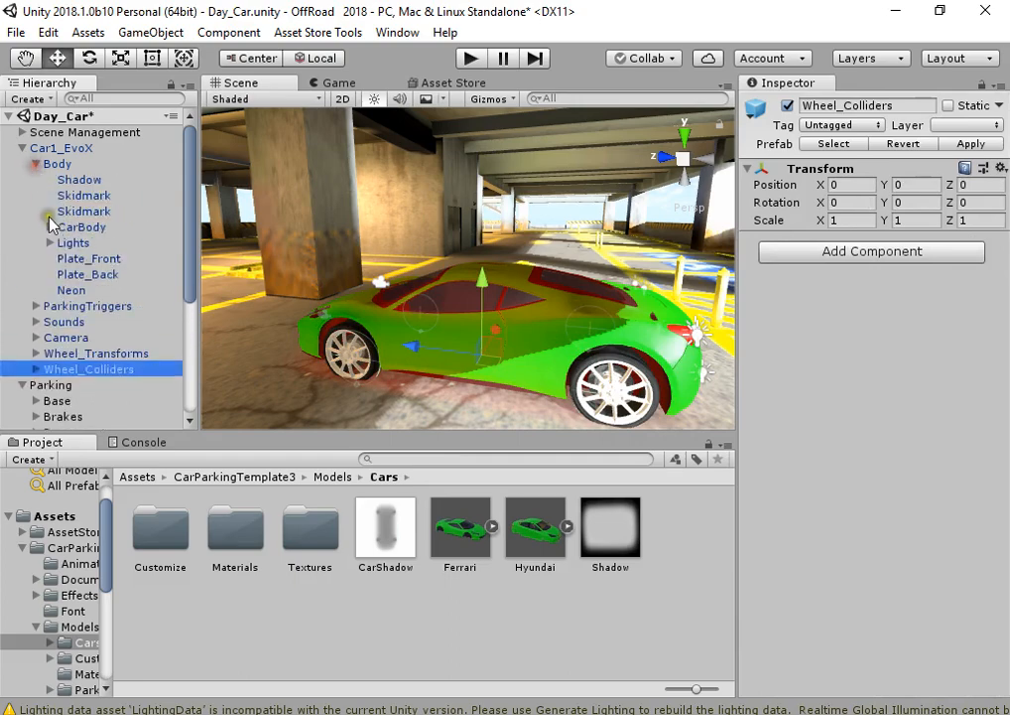
pyautogui.click(50, 227)
pyautogui.click(49, 227)
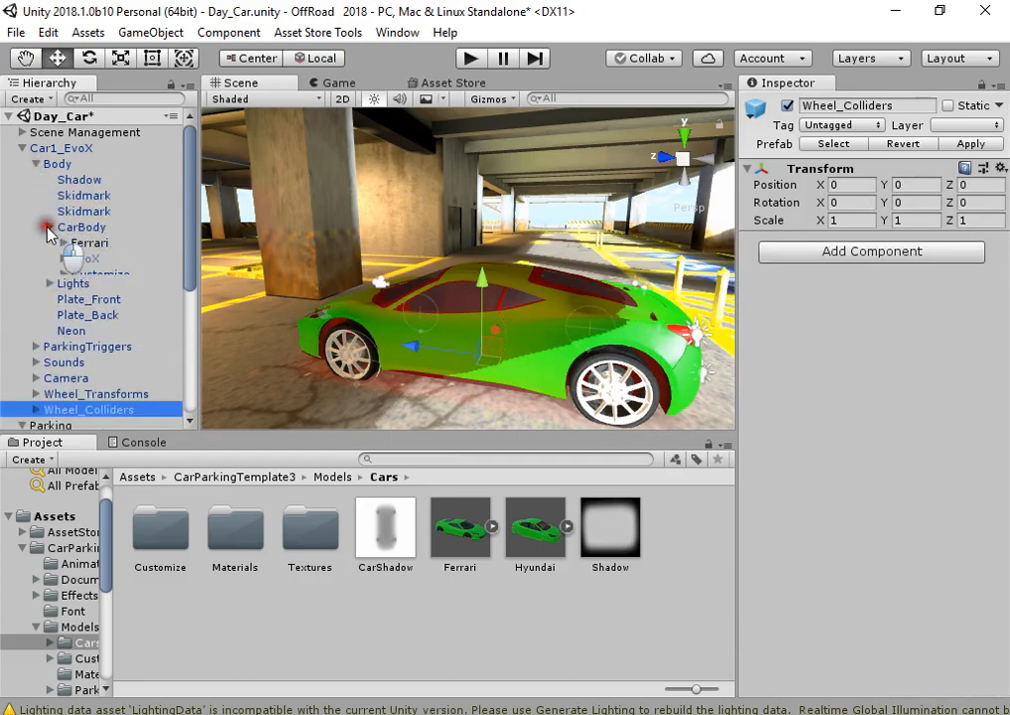
pyautogui.click(72, 290)
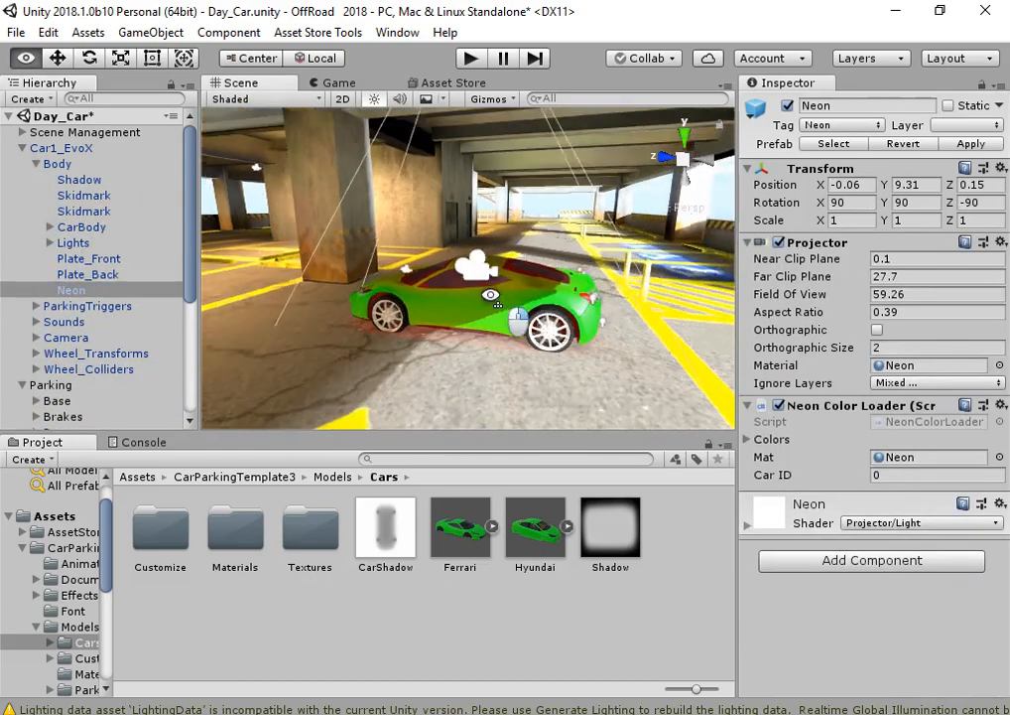
pyautogui.click(154, 274)
pyautogui.click(99, 259)
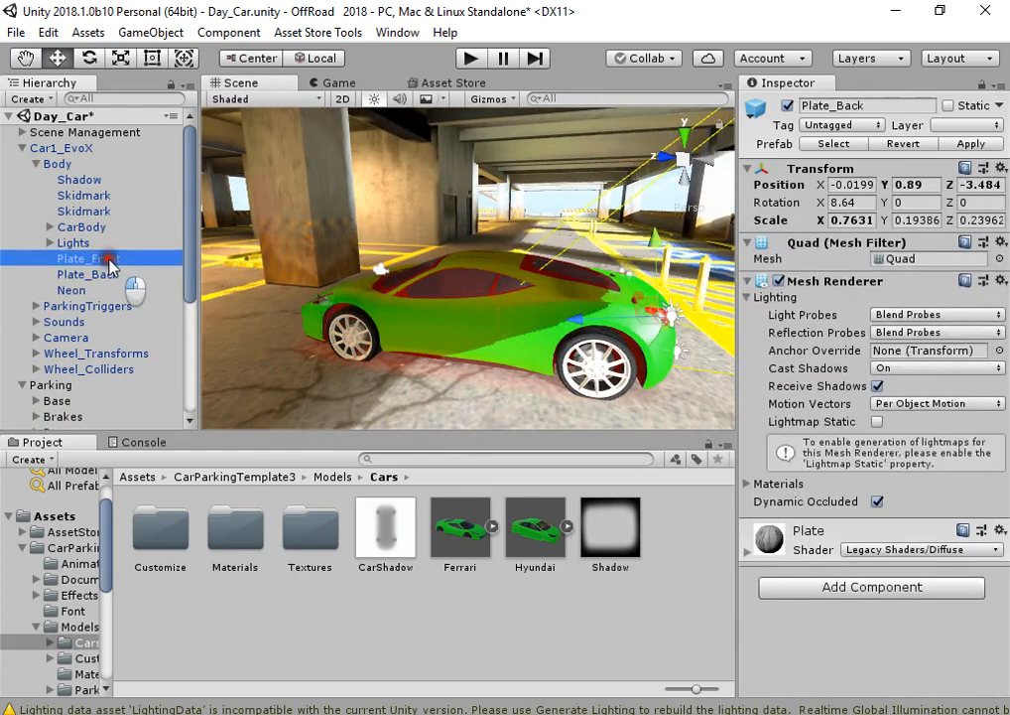
# Activate Spoiler_1 through Spoiler_5 in the Customize group of CarBody and examine them at the Ferrari's rear.
pyautogui.click(48, 228)
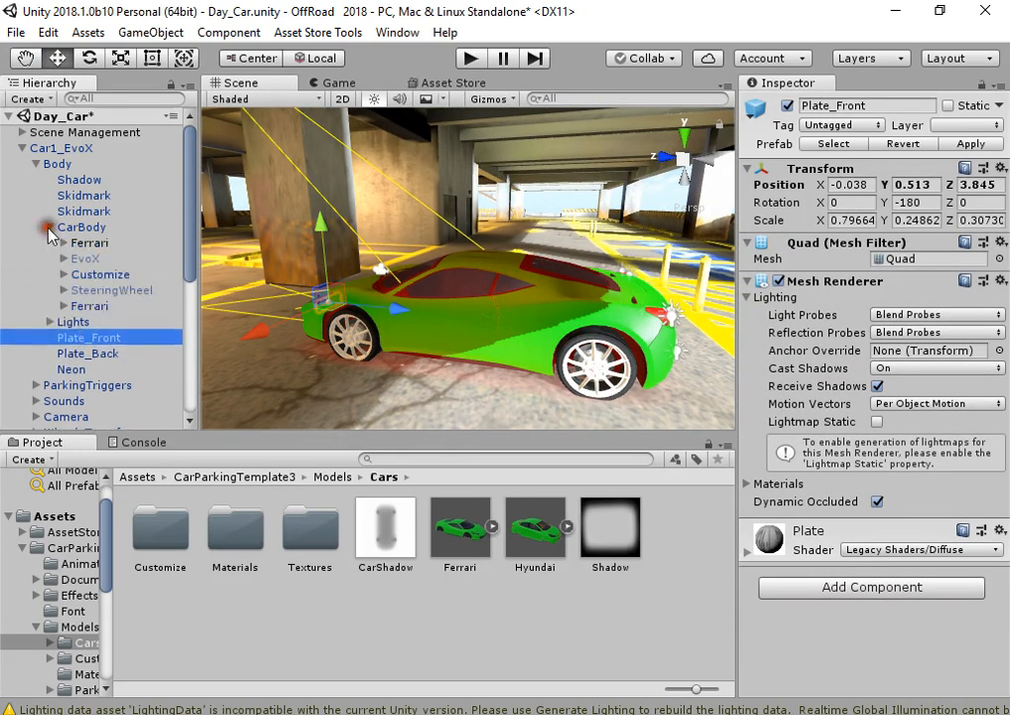
pyautogui.click(64, 274)
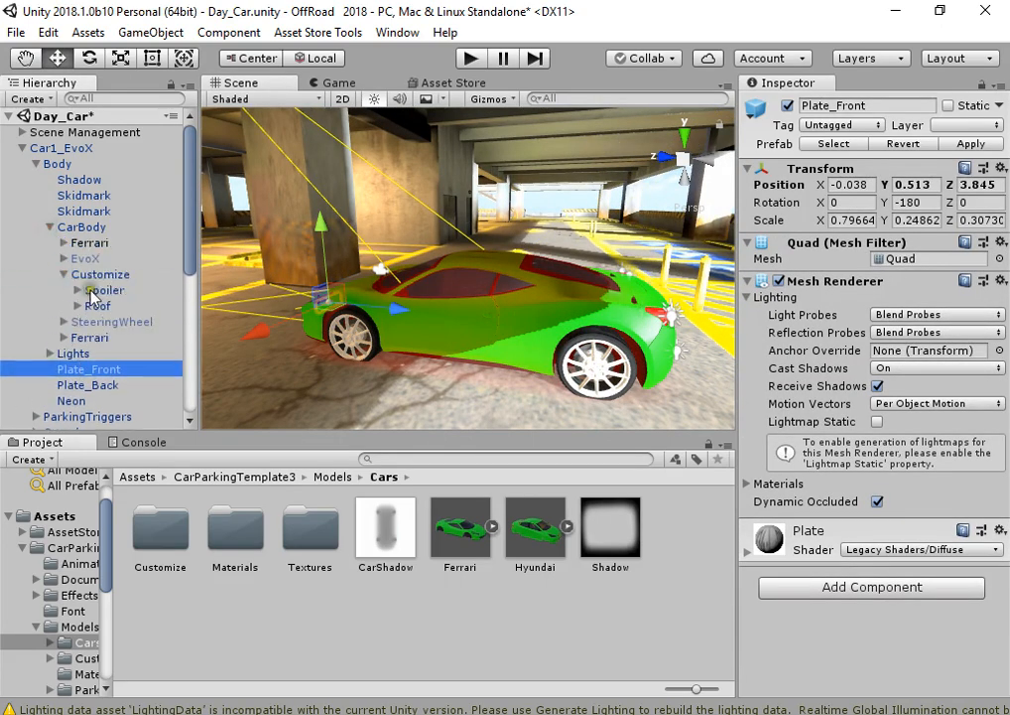
pyautogui.click(78, 289)
pyautogui.click(140, 323)
pyautogui.keyDown('shift'); pyautogui.click(145, 385); pyautogui.keyUp('shift')
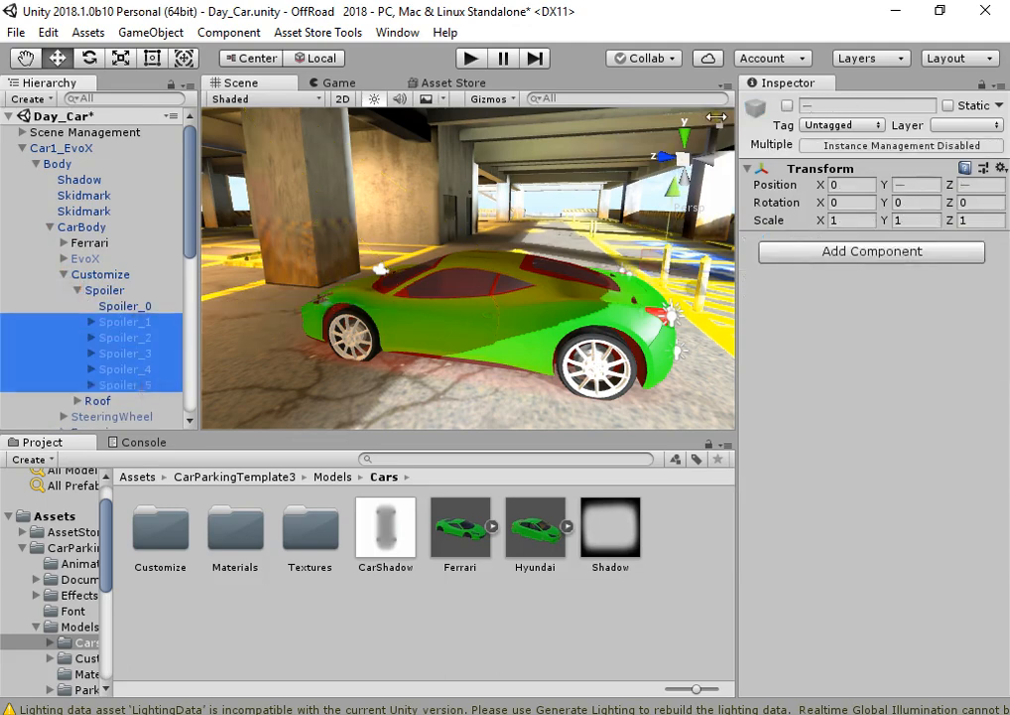
pyautogui.click(787, 106)
pyautogui.moveTo(547, 260); pyautogui.dragTo(586, 256, button='right')
pyautogui.scroll(5, 586, 256)
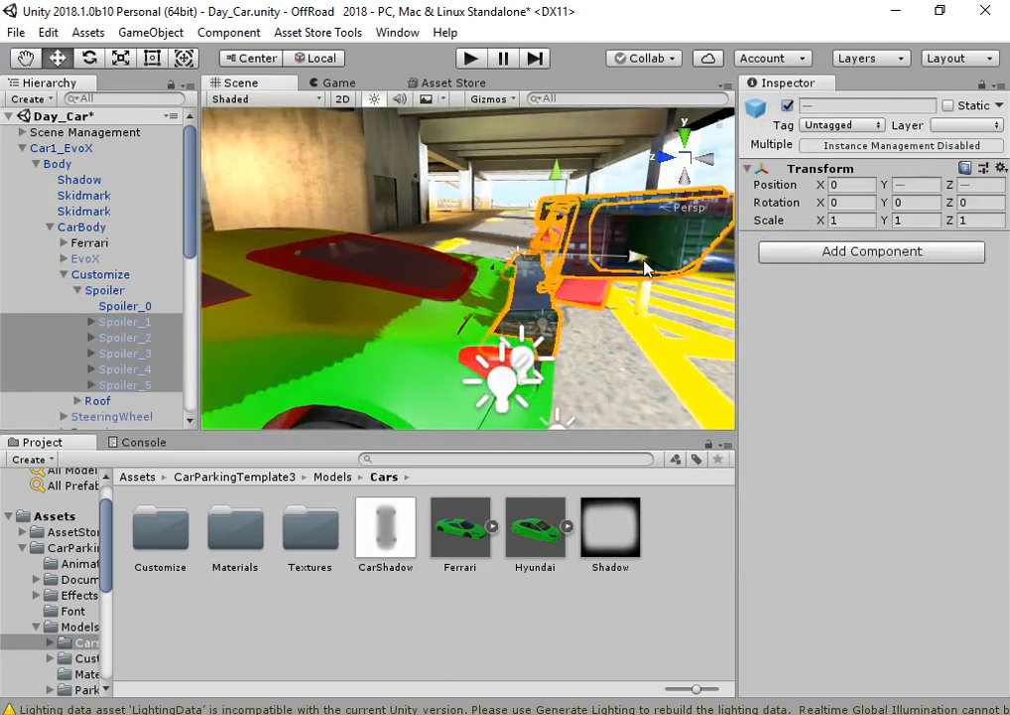
# Shift Spoiler_1 through Spoiler_5 together rearward and up on the Ferrari, to about Y 0.12 and Z -0.187.
pyautogui.moveTo(644, 262); pyautogui.dragTo(613, 259)
pyautogui.moveTo(612, 261); pyautogui.dragTo(531, 230, button='right')
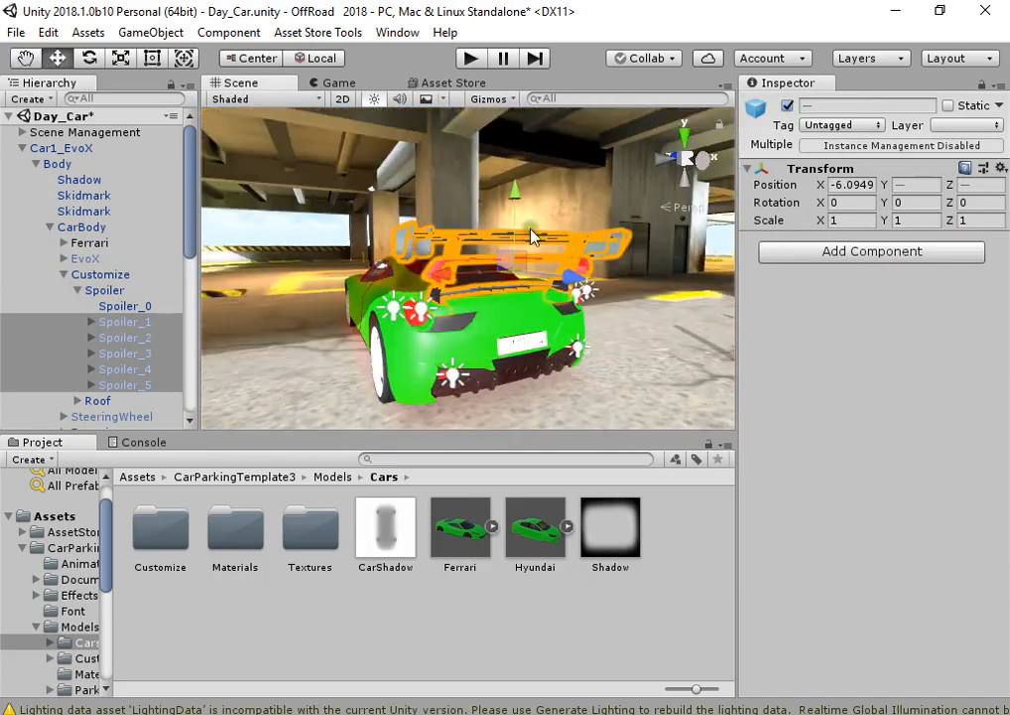
pyautogui.moveTo(518, 201)
pyautogui.mouseDown()
pyautogui.moveTo(519, 183)
pyautogui.moveTo(522, 190)
pyautogui.mouseUp()
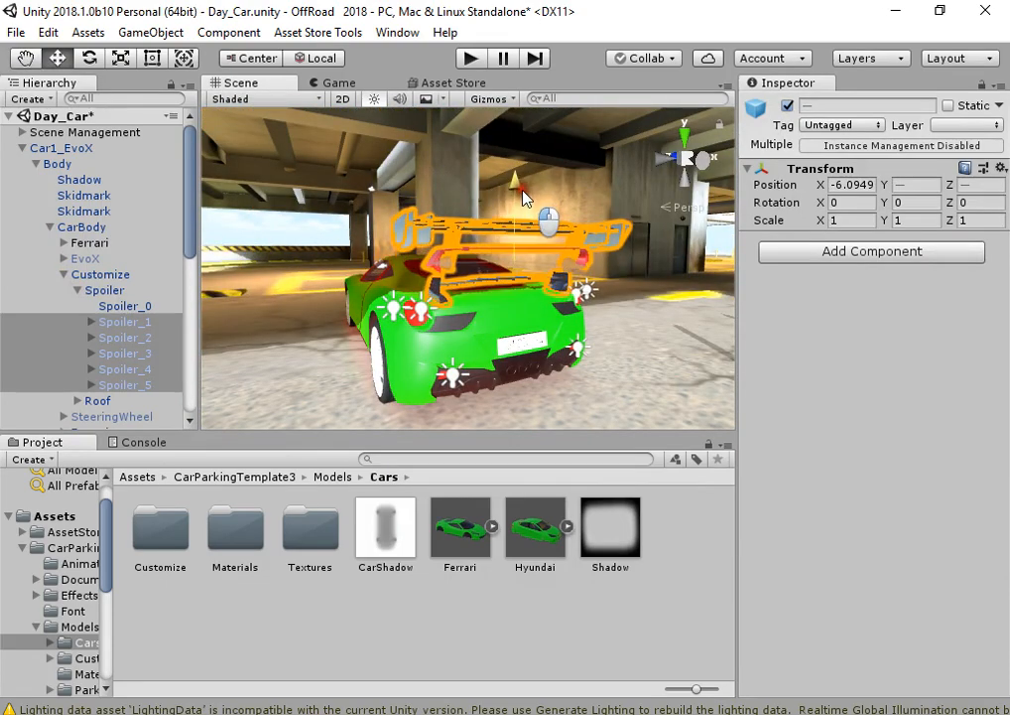
pyautogui.moveTo(518, 238)
pyautogui.keyDown('alt'); pyautogui.mouseDown()
pyautogui.moveTo(557, 241)
pyautogui.moveTo(534, 236)
pyautogui.mouseUp(); pyautogui.keyUp('alt')
pyautogui.scroll(4, 534, 236)
pyautogui.scroll(-3, 532, 234)
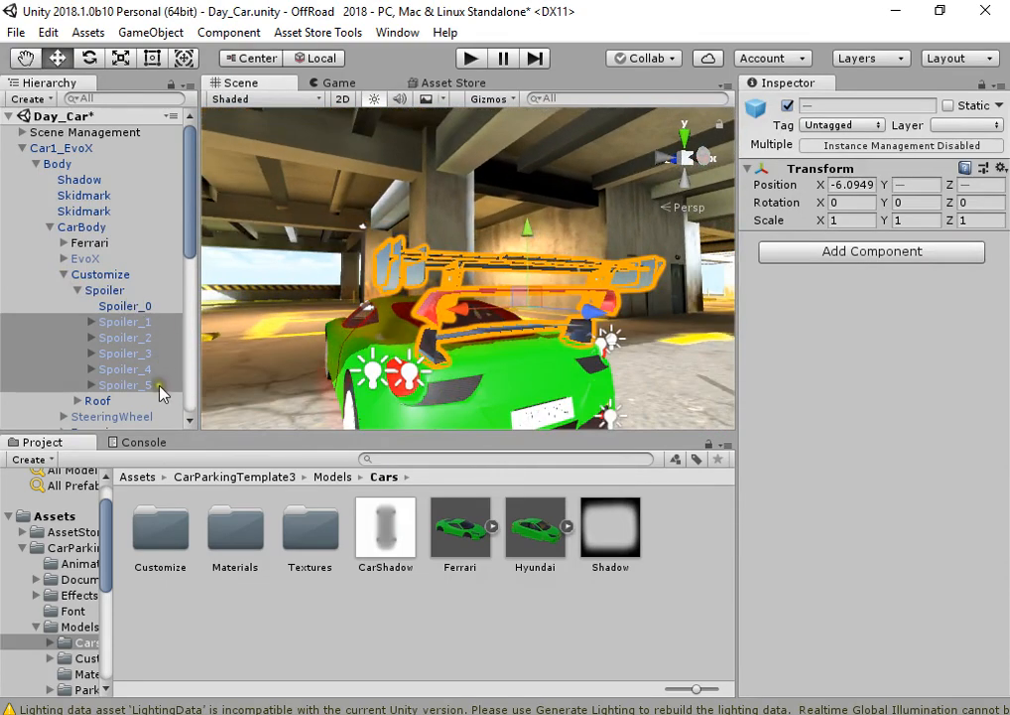
# Deactivate Spoiler_2 through Spoiler_5 so only Spoiler_1 is shown on the car.
pyautogui.click(159, 386)
pyautogui.keyDown('shift'); pyautogui.click(149, 339); pyautogui.keyUp('shift')
pyautogui.click(782, 105)
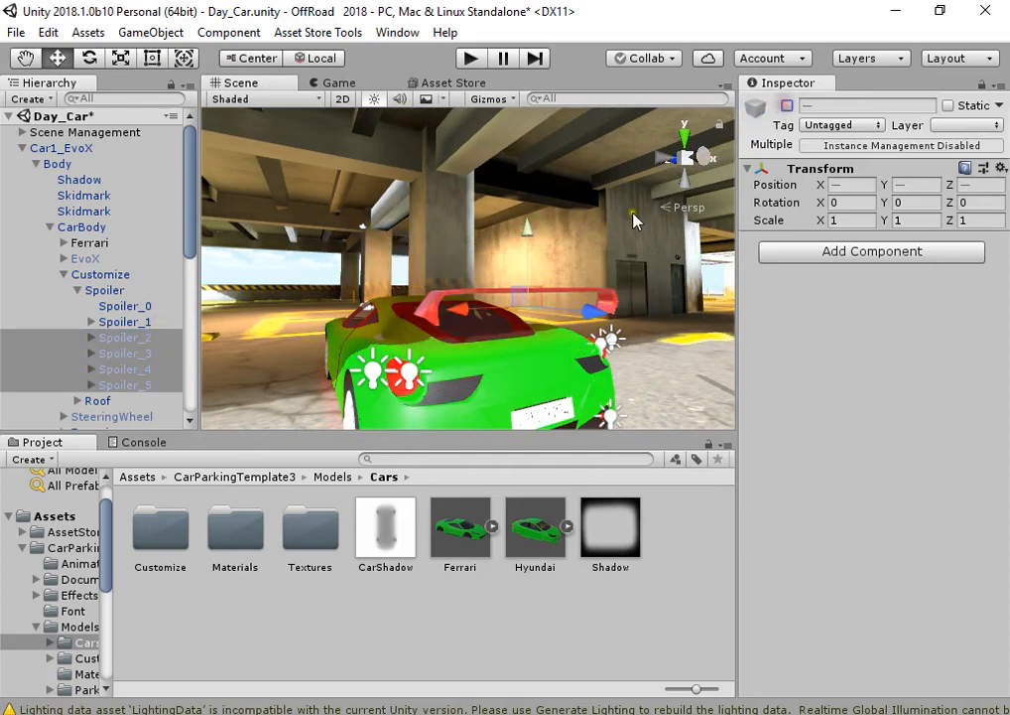
# Fit Spoiler_1 onto the Ferrari's rear deck at about Y -0.31 and Z -0.51, and deactivate it.
pyautogui.keyDown('alt'); pyautogui.moveTo(506, 266); pyautogui.dragTo(578, 275); pyautogui.keyUp('alt')
pyautogui.scroll(-2, 579, 275)
pyautogui.click(165, 321)
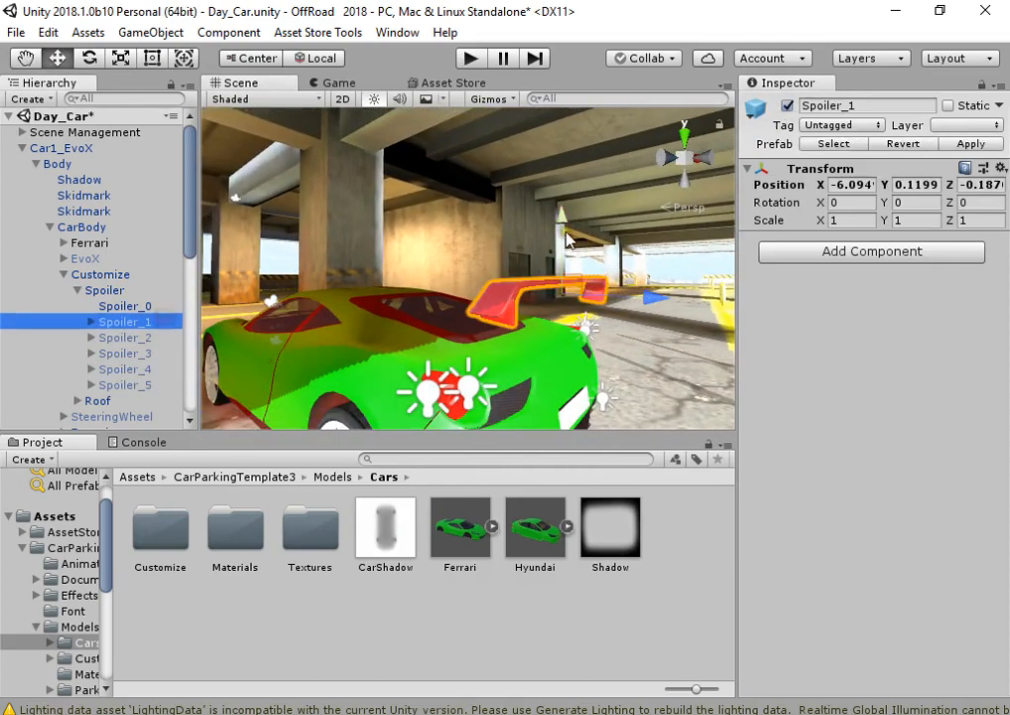
pyautogui.moveTo(551, 223); pyautogui.dragTo(550, 263)
pyautogui.moveTo(641, 347); pyautogui.dragTo(683, 338)
pyautogui.moveTo(561, 245); pyautogui.dragTo(417, 260)
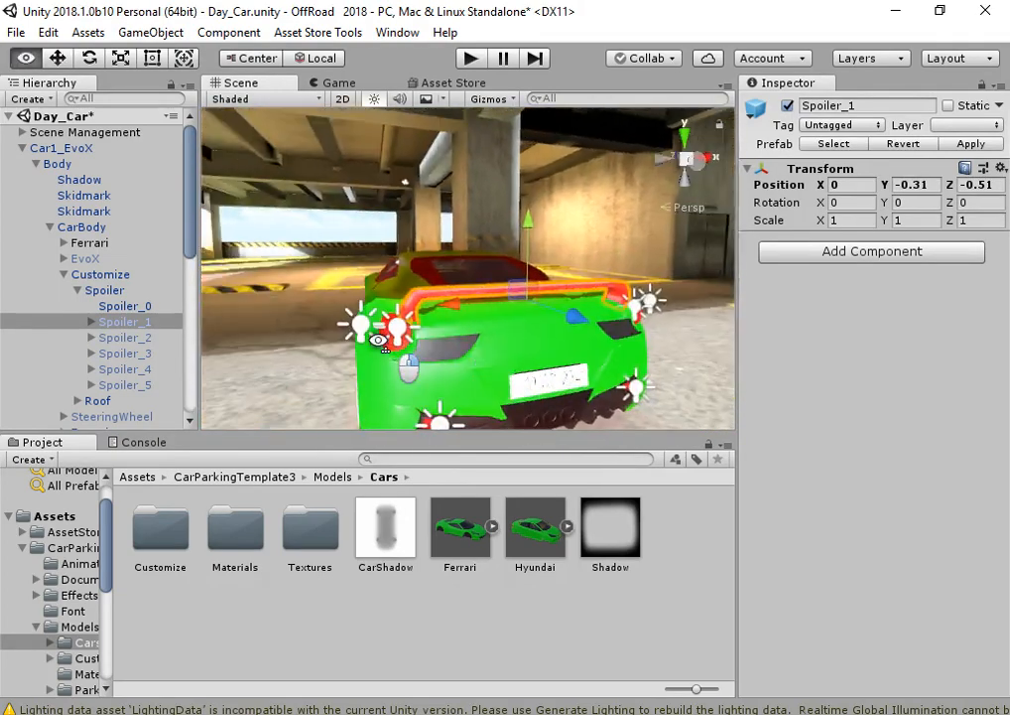
pyautogui.click(785, 105)
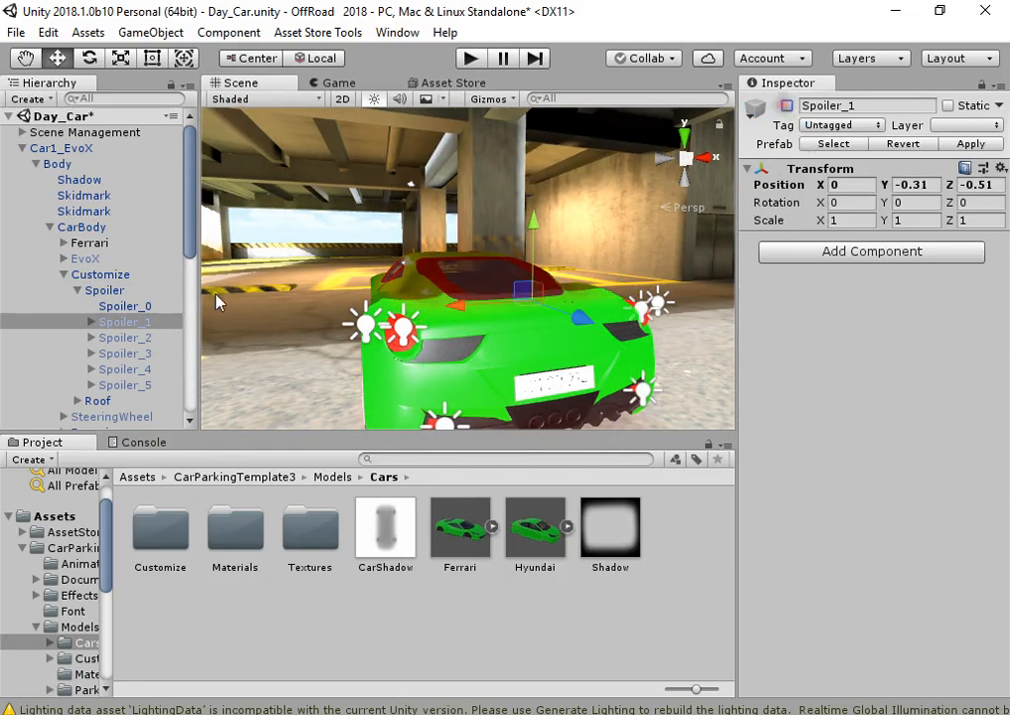
# Activate Spoiler_2, lower it onto the Ferrari's rear deck at about Y -0.285 and Z -0.318, and deactivate it.
pyautogui.click(159, 337)
pyautogui.click(788, 105)
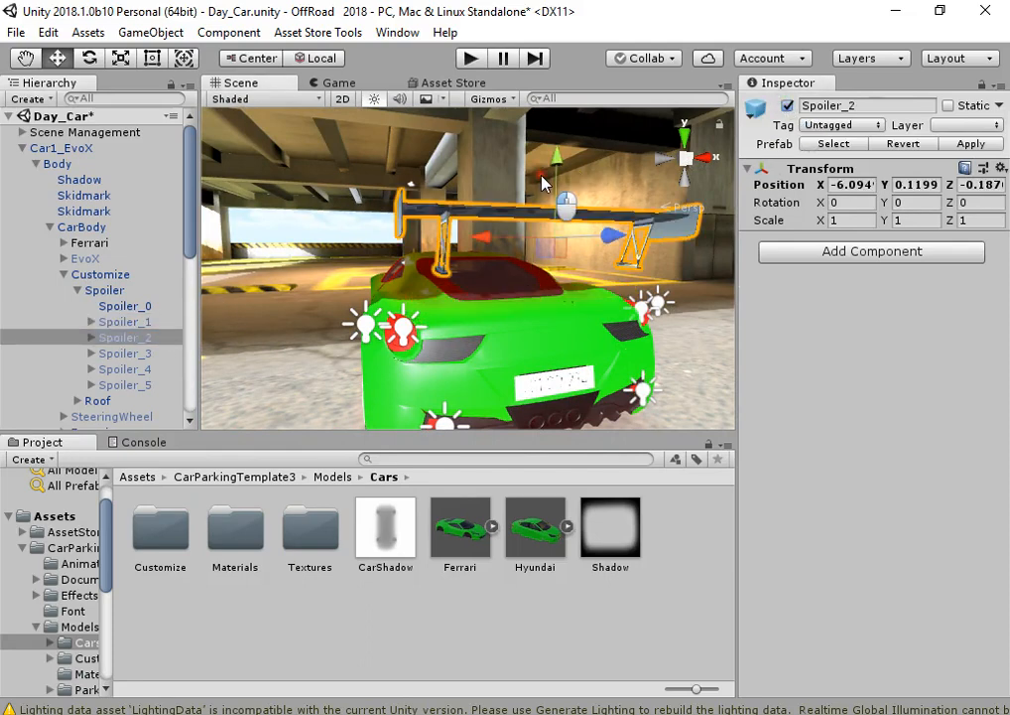
pyautogui.click(542, 176)
pyautogui.click(558, 175)
pyautogui.hotkey('ctrl', 'z')
pyautogui.hotkey('ctrl', 'z')
pyautogui.moveTo(561, 157); pyautogui.dragTo(545, 210)
pyautogui.moveTo(594, 303); pyautogui.dragTo(584, 297)
pyautogui.moveTo(550, 208); pyautogui.dragTo(550, 194)
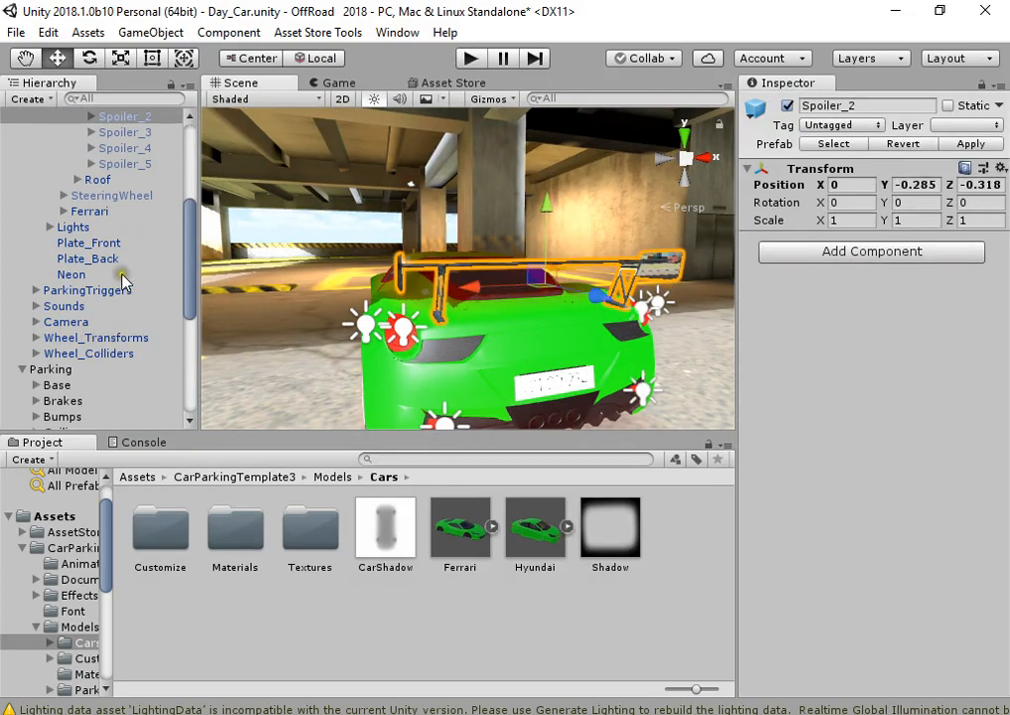
pyautogui.scroll(3, 121, 283)
pyautogui.click(785, 105)
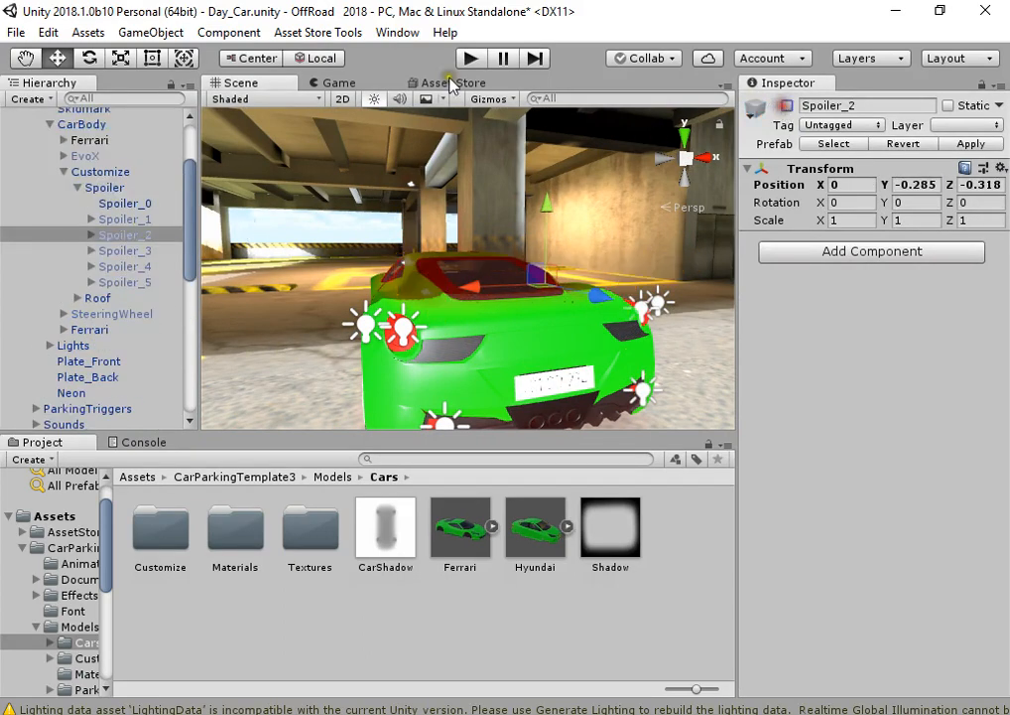
# Dock the Hierarchy between the Scene view and the Inspector.
pyautogui.moveTo(89, 83); pyautogui.dragTo(650, 329)
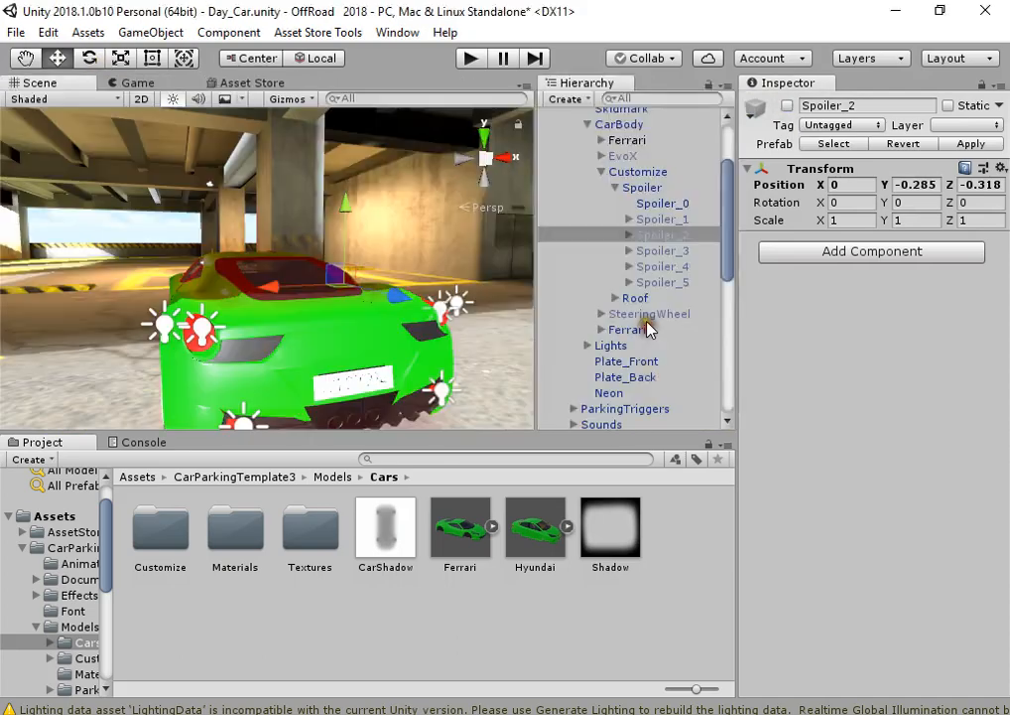
# Activate Spoiler_3, place it on the Ferrari's rear deck at about Y -0.28 and Z -0.51, and deactivate it.
pyautogui.click(665, 252)
pyautogui.click(787, 105)
pyautogui.press('f')
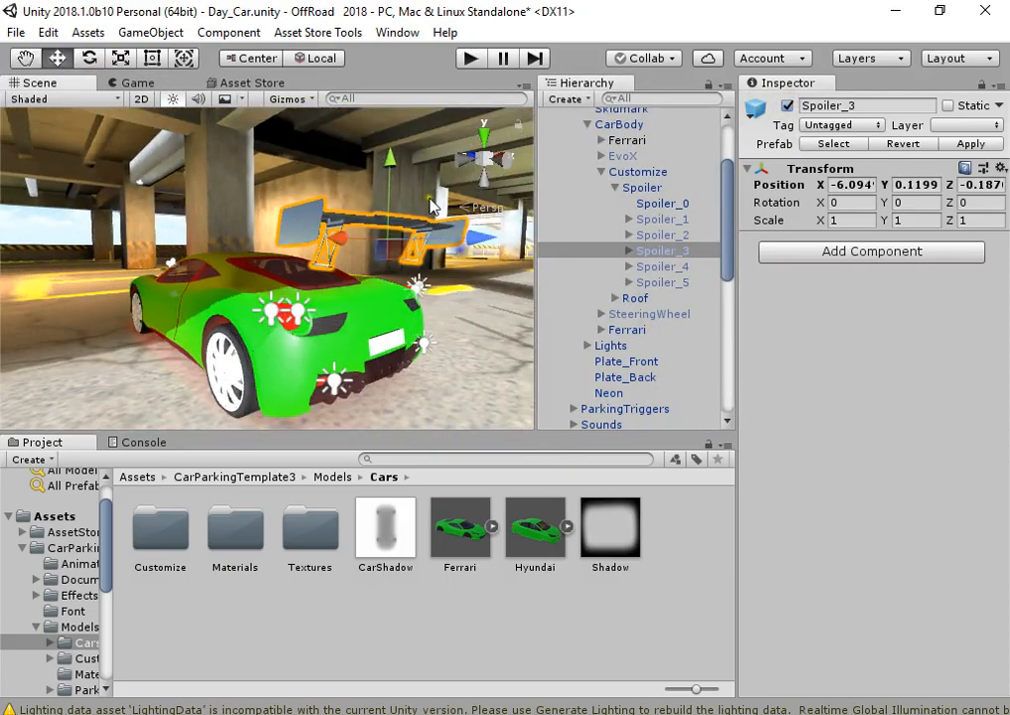
pyautogui.moveTo(389, 160); pyautogui.dragTo(387, 189)
pyautogui.moveTo(475, 271); pyautogui.dragTo(456, 264)
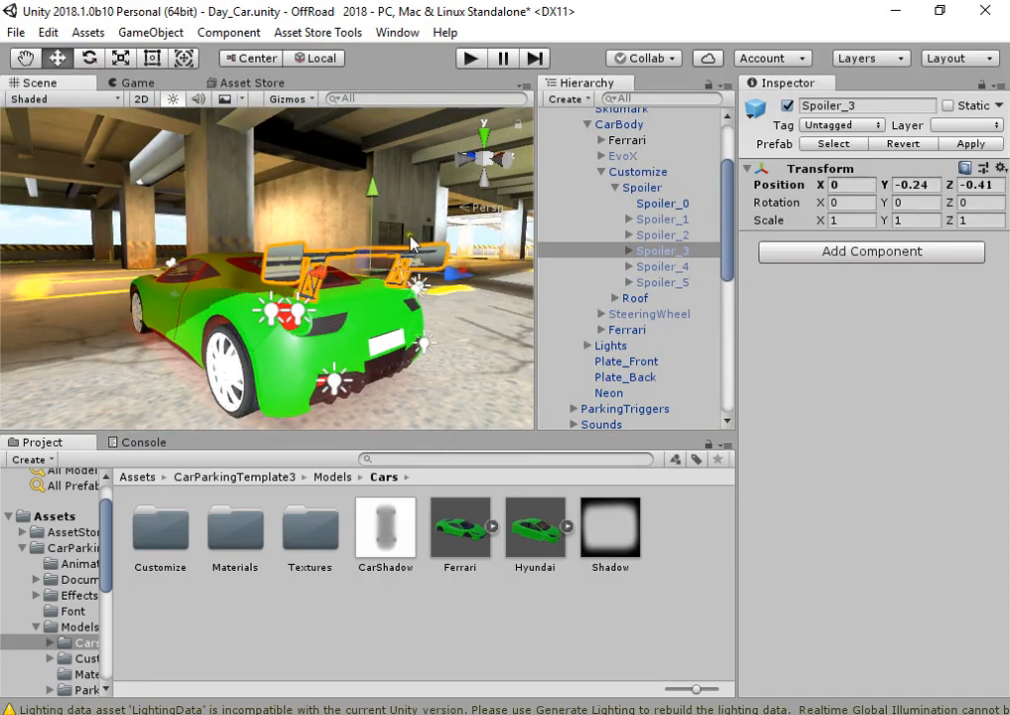
pyautogui.moveTo(376, 200); pyautogui.dragTo(376, 202)
pyautogui.moveTo(488, 270); pyautogui.dragTo(462, 279)
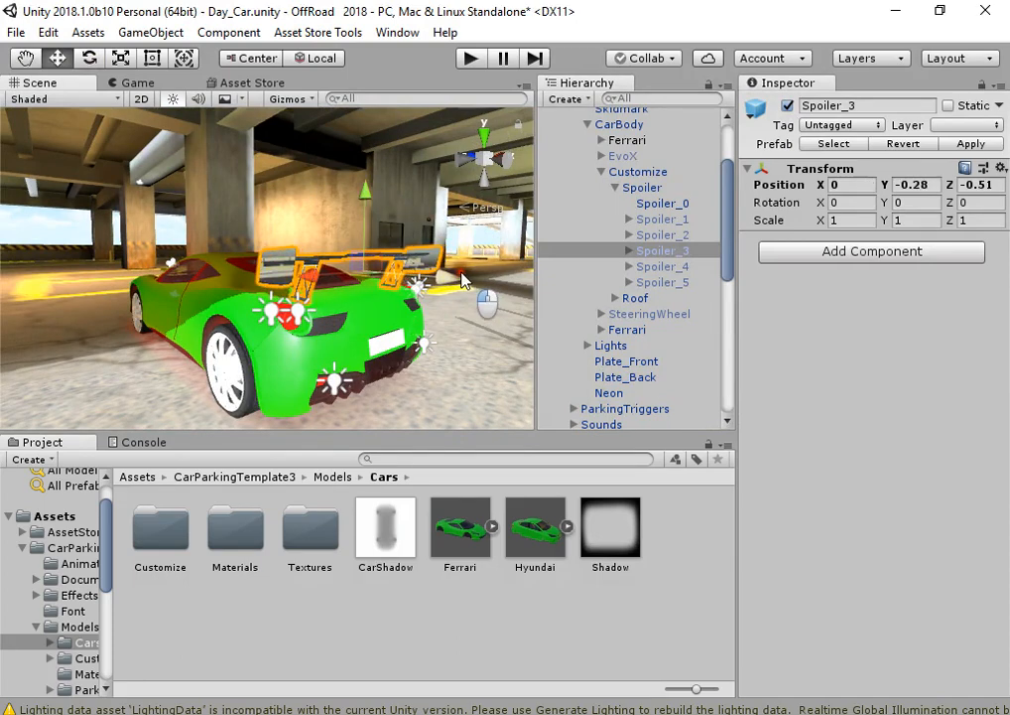
pyautogui.click(787, 106)
# Activate Spoiler_4, place it on the Ferrari's rear deck at about Y -0.292 and Z -0.388, and deactivate it.
pyautogui.click(663, 267)
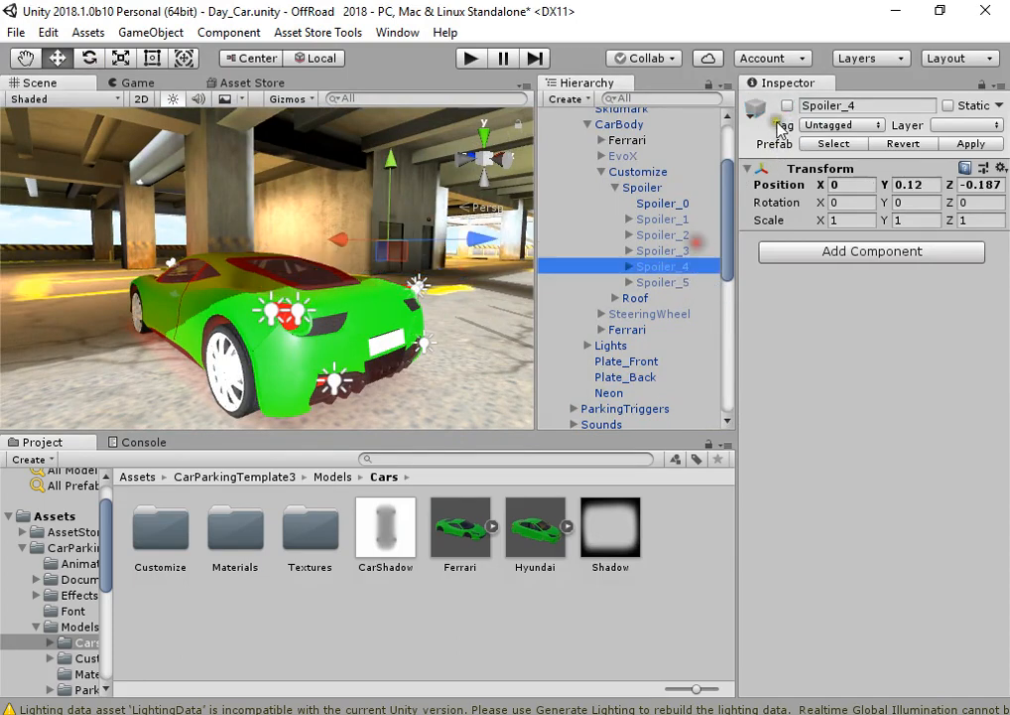
pyautogui.click(787, 107)
pyautogui.press('w')
pyautogui.moveTo(482, 277); pyautogui.dragTo(490, 263, button='right')
pyautogui.press('s')
pyautogui.moveTo(390, 187); pyautogui.dragTo(382, 236)
pyautogui.moveTo(488, 323); pyautogui.dragTo(474, 323)
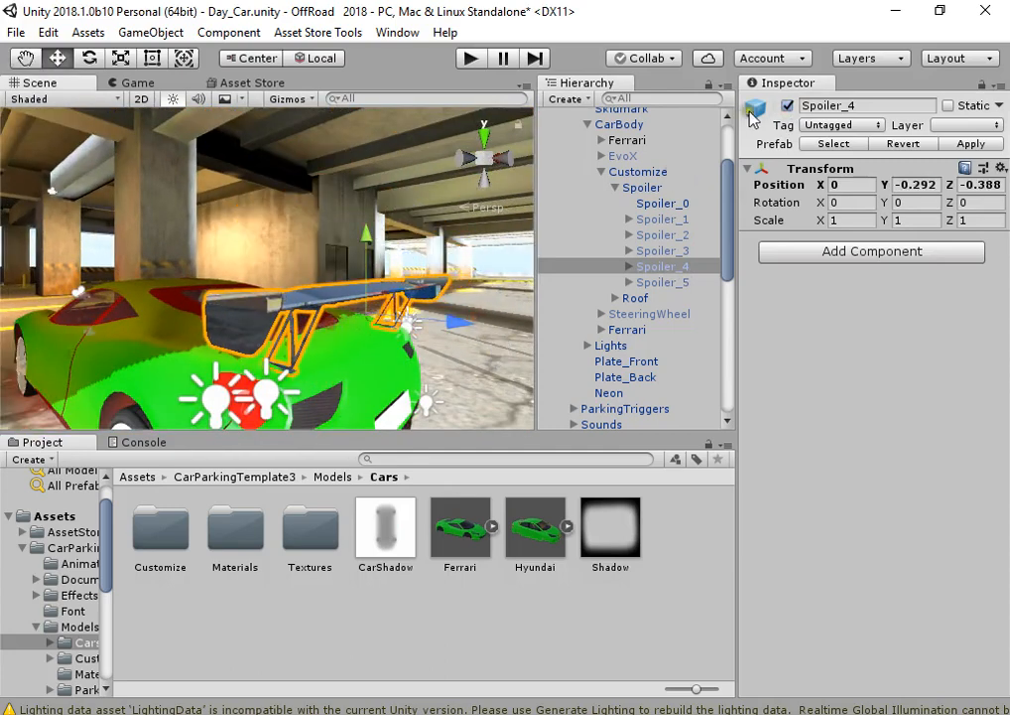
pyautogui.click(787, 106)
# Activate Spoiler_5, lower it slightly on the Ferrari's rear to about Y 0.102, and deactivate it.
pyautogui.click(689, 283)
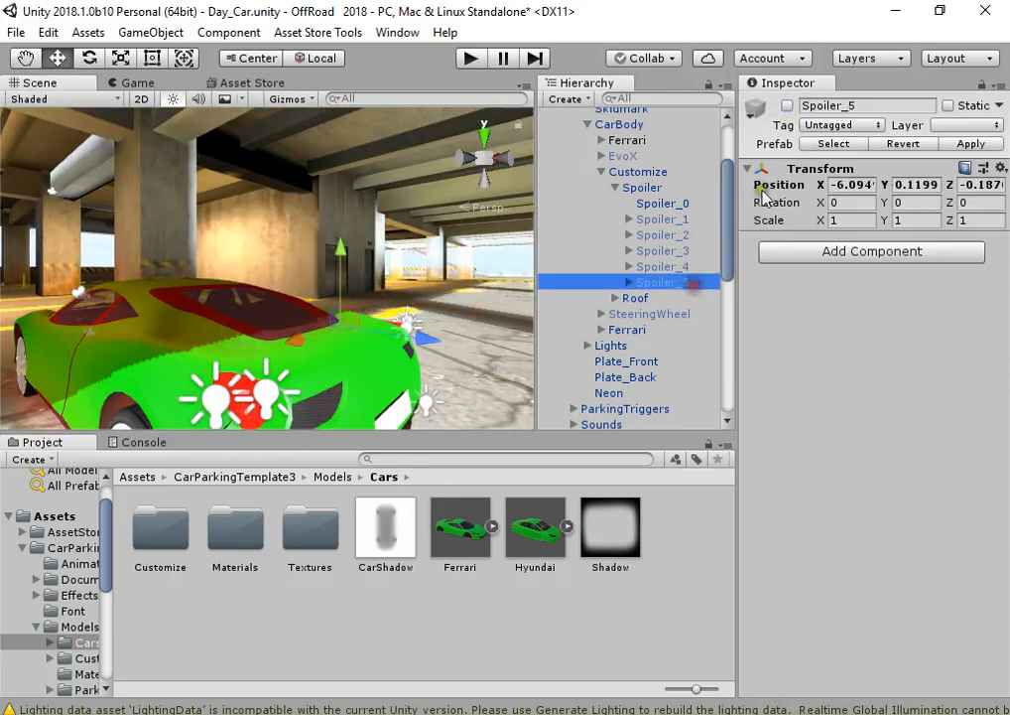
pyautogui.click(787, 106)
pyautogui.moveTo(354, 268); pyautogui.dragTo(353, 271)
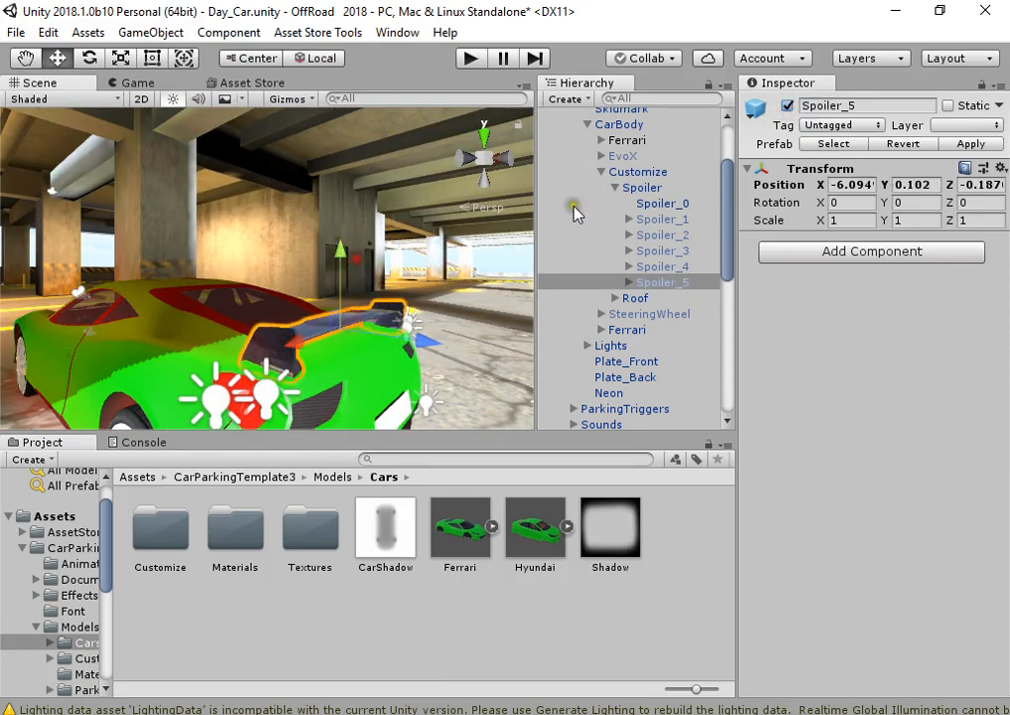
pyautogui.click(787, 106)
# Fit Roof-1 from the Roof group onto the Ferrari's roof at about Y -0.407, Z 0.002 and X rotation 3.64, and deactivate it.
pyautogui.click(615, 298)
pyautogui.click(654, 328)
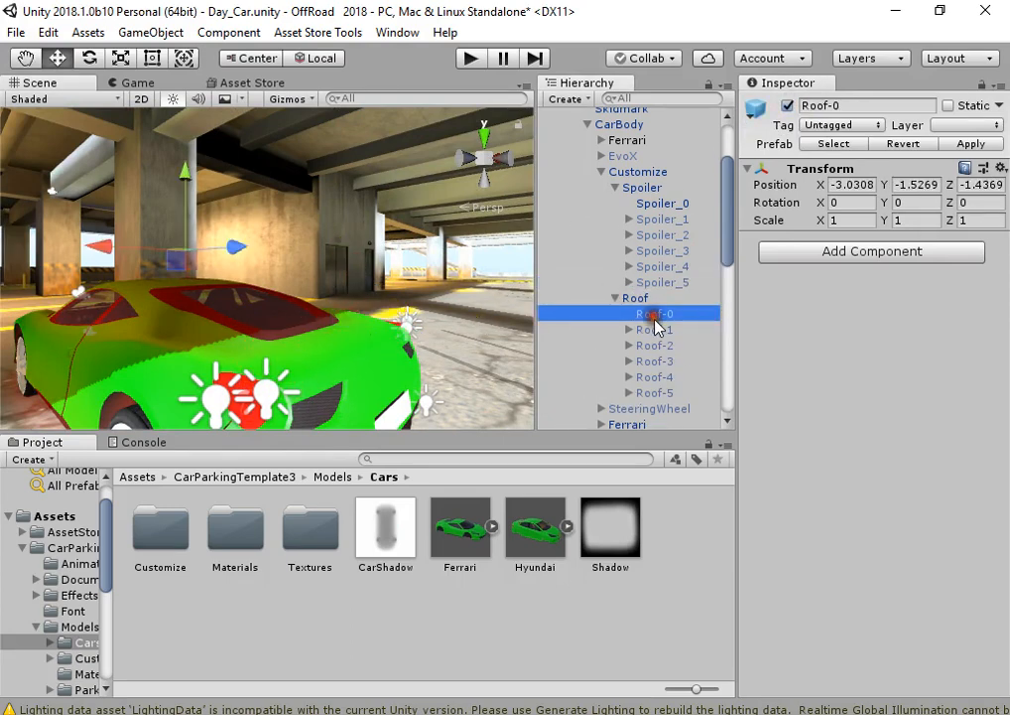
pyautogui.click(785, 106)
pyautogui.moveTo(316, 260); pyautogui.dragTo(331, 334, button='right')
pyautogui.moveTo(322, 202); pyautogui.dragTo(319, 234)
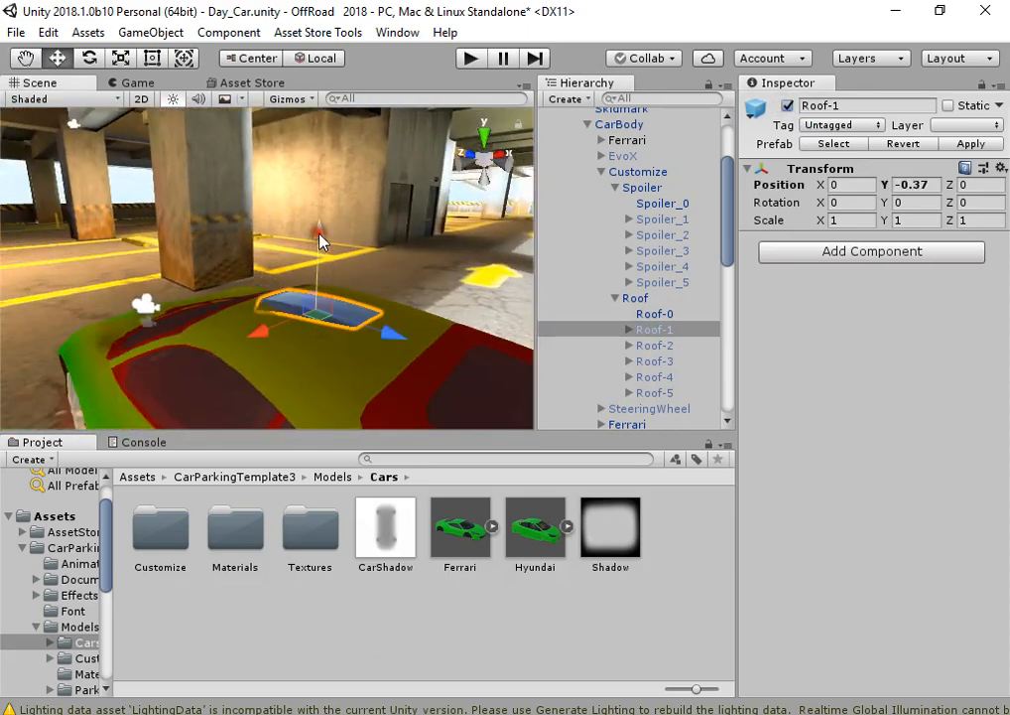
pyautogui.scroll(2, 342, 248)
pyautogui.press('e')
pyautogui.moveTo(382, 267); pyautogui.dragTo(341, 240)
pyautogui.press('w')
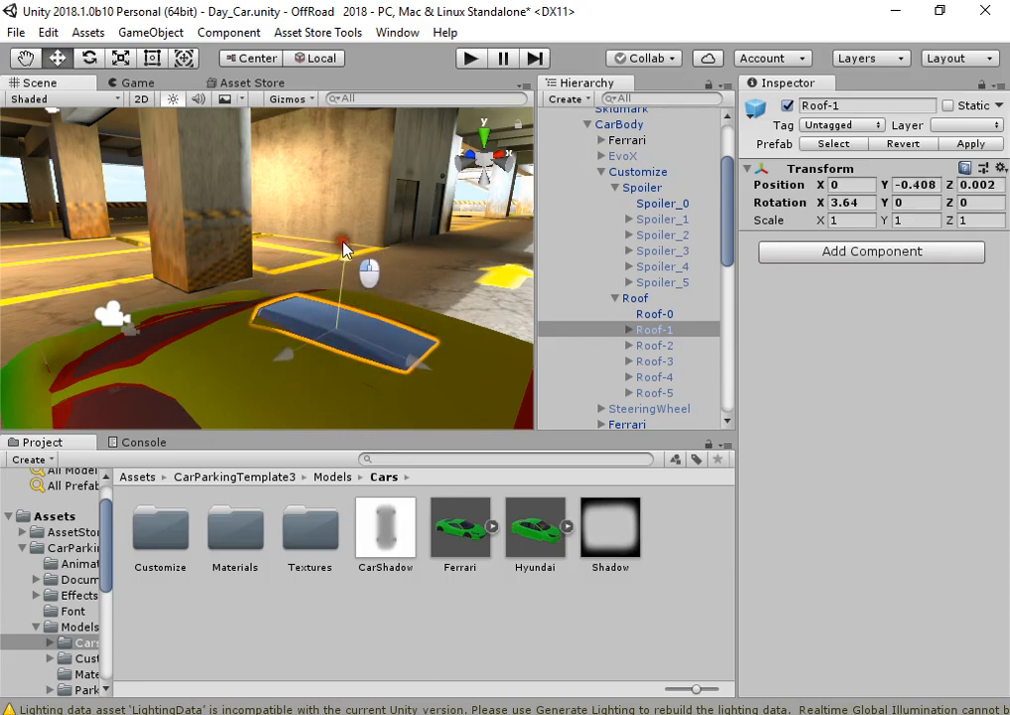
pyautogui.click(787, 105)
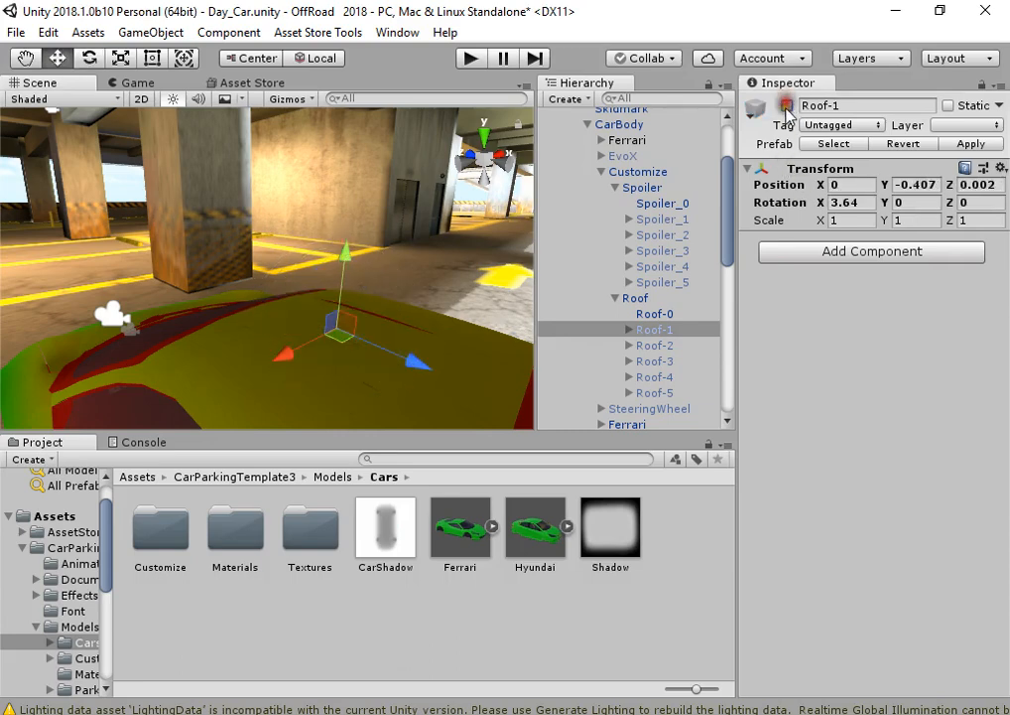
# Fit Roof-2 onto the Ferrari's roof at about Y -0.428, tilted about 6.58 on X and scaled to about 0.89.
pyautogui.click(693, 345)
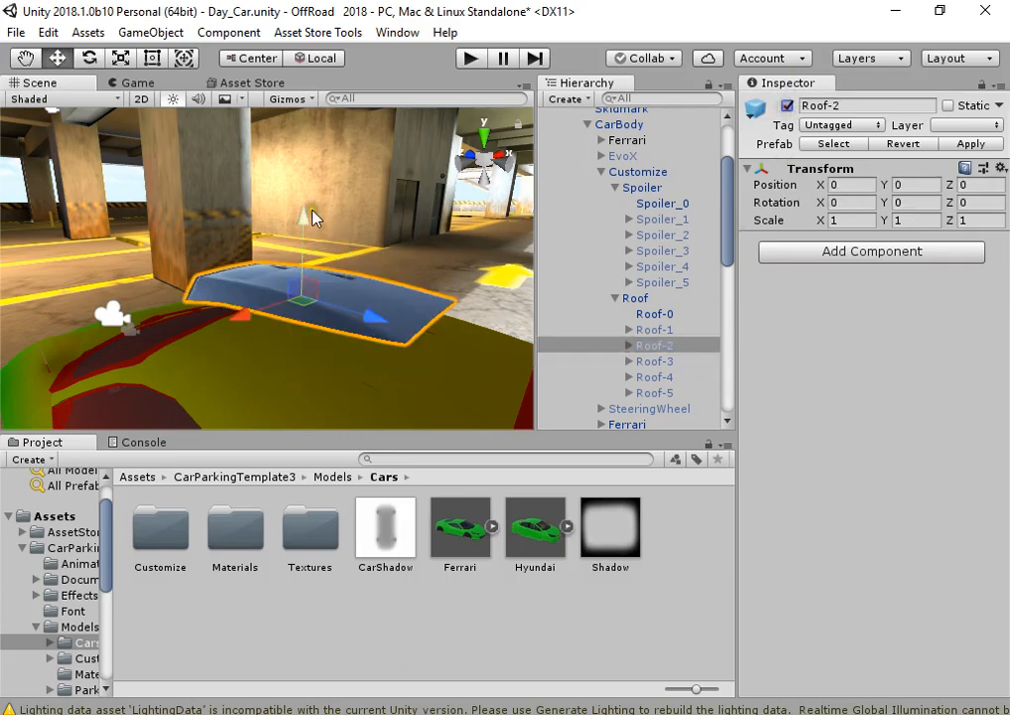
pyautogui.moveTo(313, 216); pyautogui.dragTo(285, 256)
pyautogui.scroll(-3, 335, 344)
pyautogui.press('e')
pyautogui.press('w')
pyautogui.moveTo(285, 248); pyautogui.dragTo(286, 241)
pyautogui.press('r')
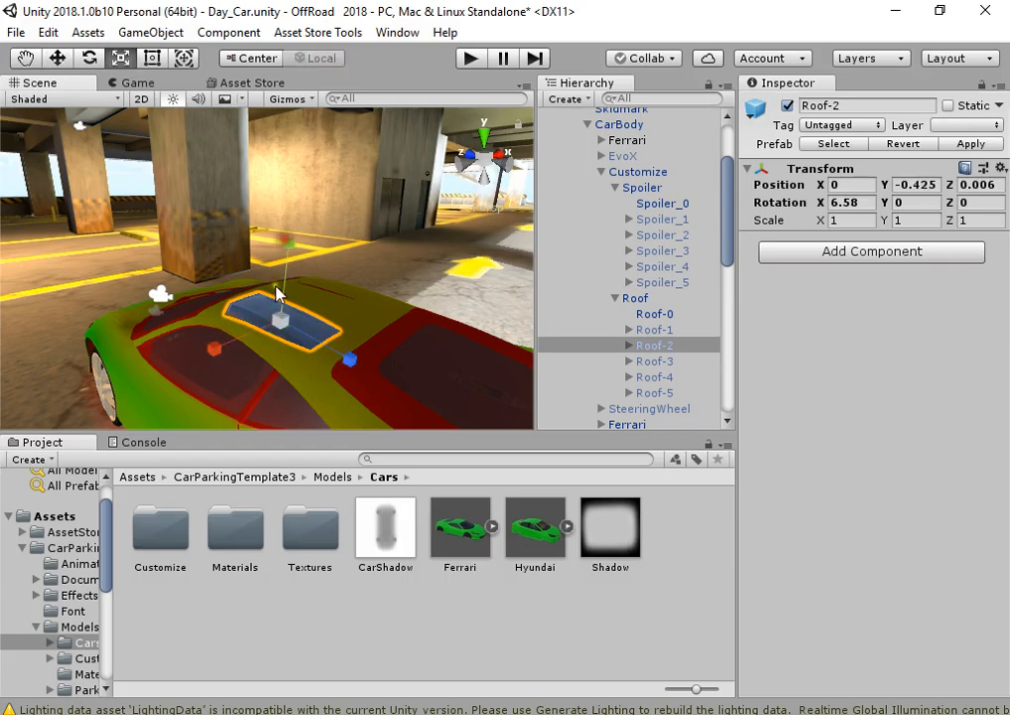
pyautogui.moveTo(281, 323); pyautogui.dragTo(271, 328)
pyautogui.press('w')
pyautogui.moveTo(287, 245); pyautogui.dragTo(289, 253)
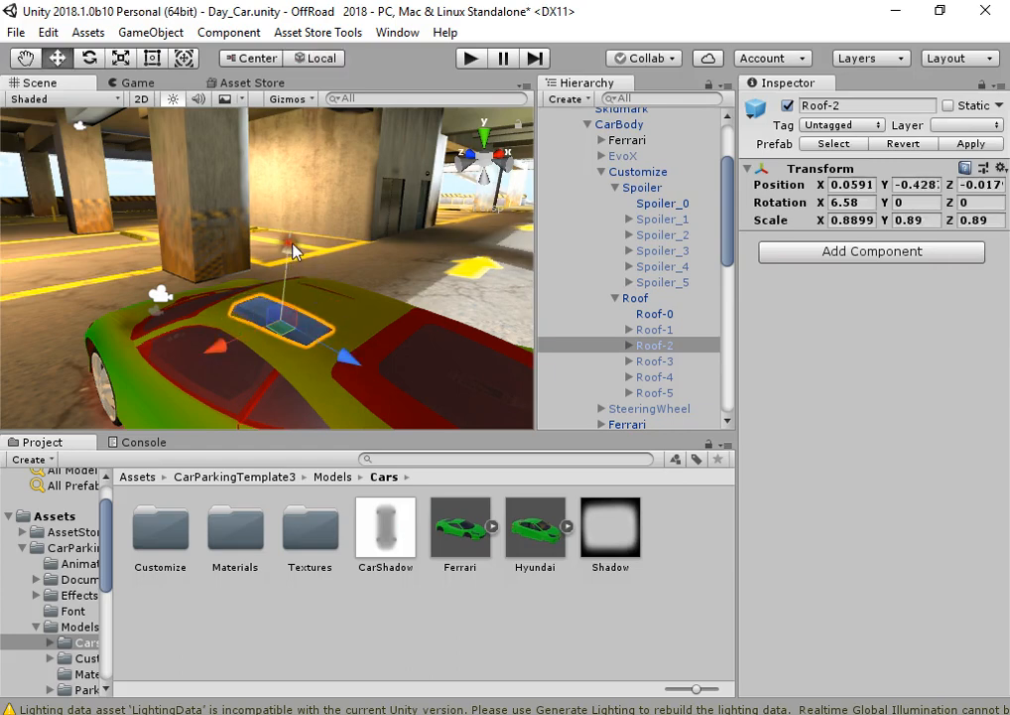
# Activate Roof-3, and lower and tilt it to sit flush on the Ferrari's roof.
pyautogui.click(654, 362)
pyautogui.click(787, 105)
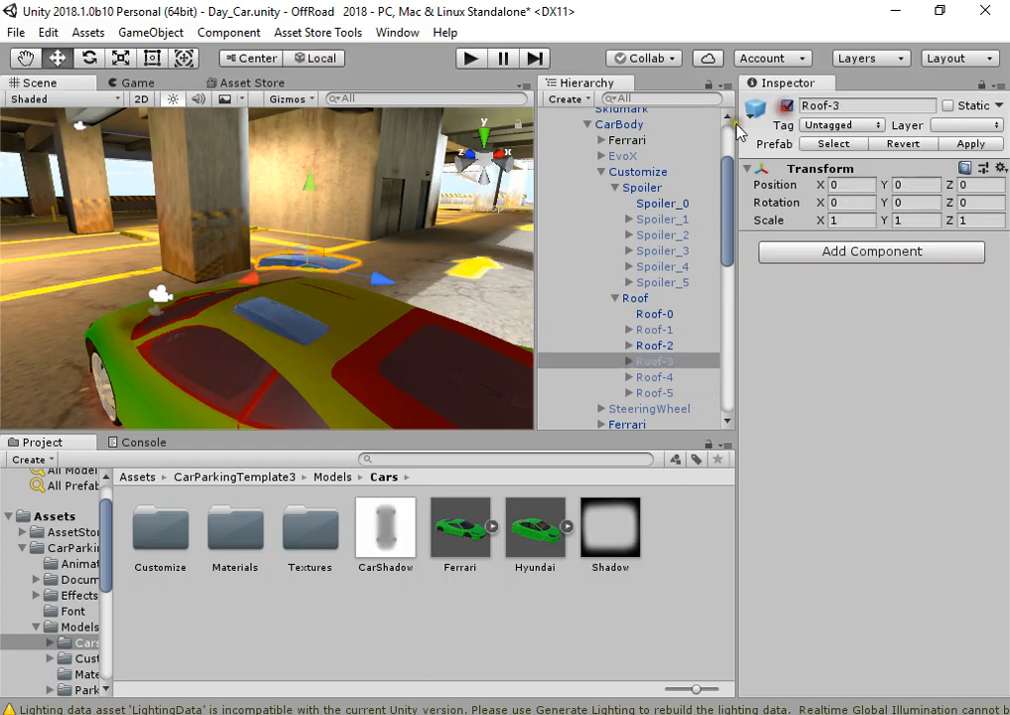
pyautogui.moveTo(311, 191); pyautogui.dragTo(494, 218)
pyautogui.press('e')
pyautogui.press('w')
# Fit Roof-4 onto the Ferrari's roof at about Y -0.447 and Z 0.002 with X rotation 3.618, and deactivate it.
pyautogui.click(683, 375)
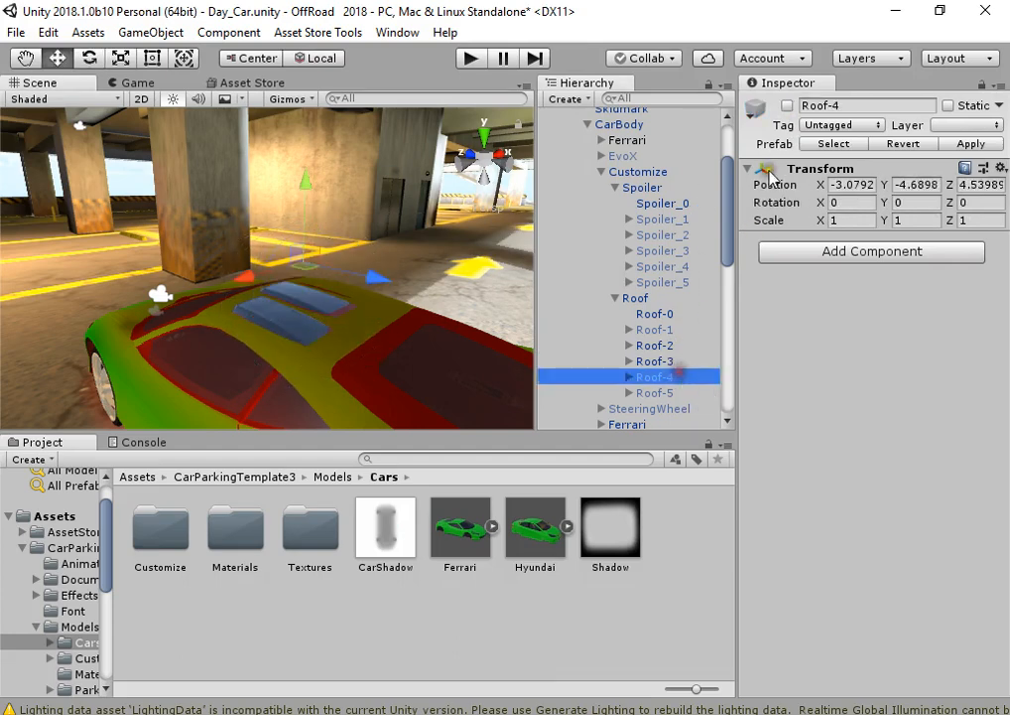
pyautogui.moveTo(303, 224); pyautogui.dragTo(350, 243)
pyautogui.press('e')
pyautogui.click(786, 105)
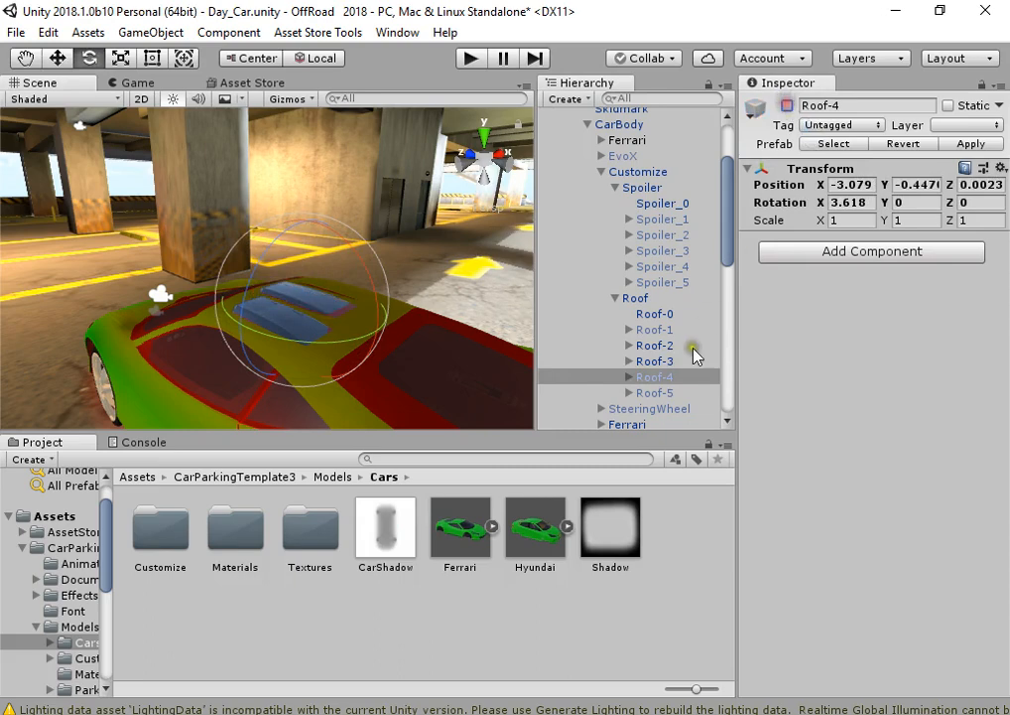
# Deactivate Roof-2 and Roof-3 together.
pyautogui.click(681, 360)
pyautogui.keyDown('ctrl'); pyautogui.click(677, 345); pyautogui.keyUp('ctrl')
pyautogui.click(786, 105)
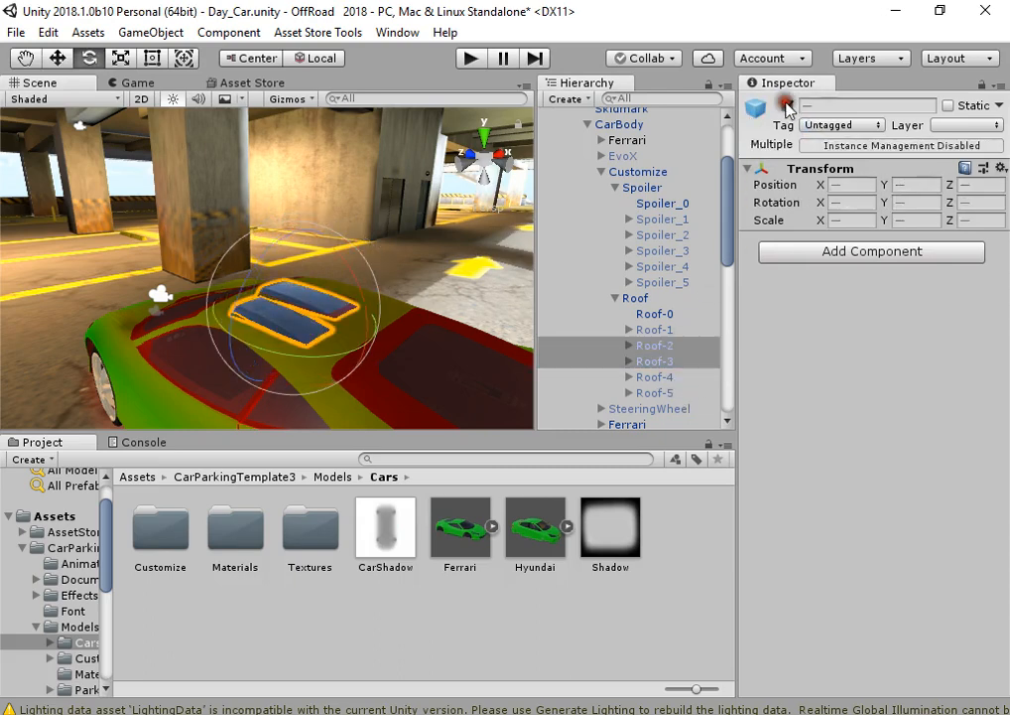
# Preview Roof-1 through Roof-3 on the Ferrari by briefly activating and deactivating them.
pyautogui.click(659, 393)
pyautogui.click(697, 330)
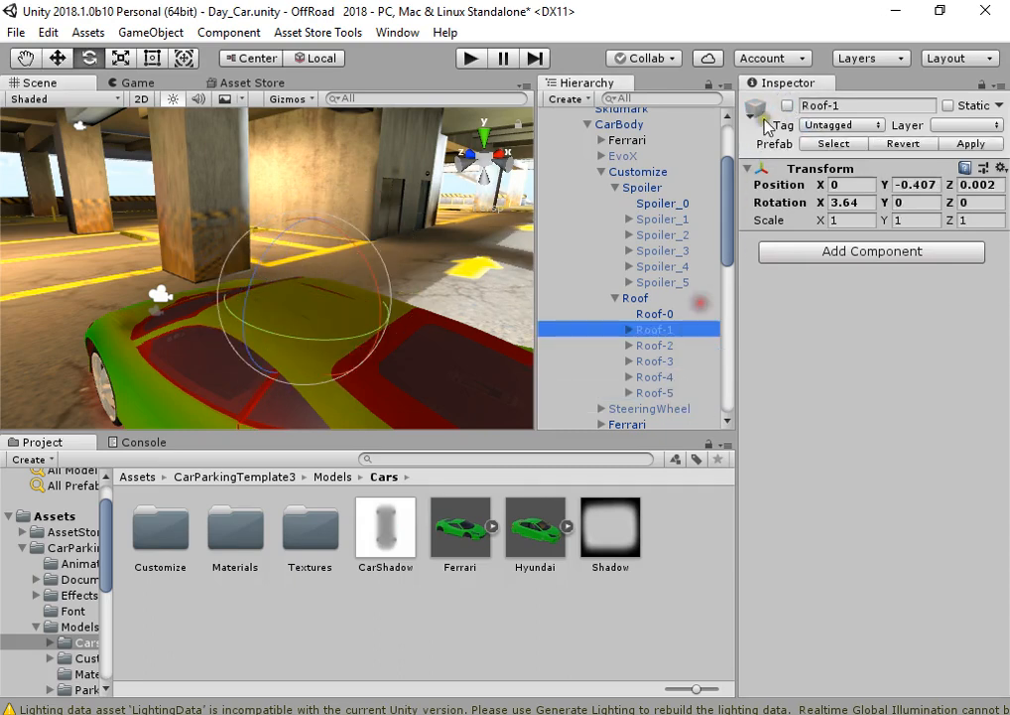
pyautogui.click(786, 106)
pyautogui.keyDown('shift'); pyautogui.click(685, 359); pyautogui.keyUp('shift')
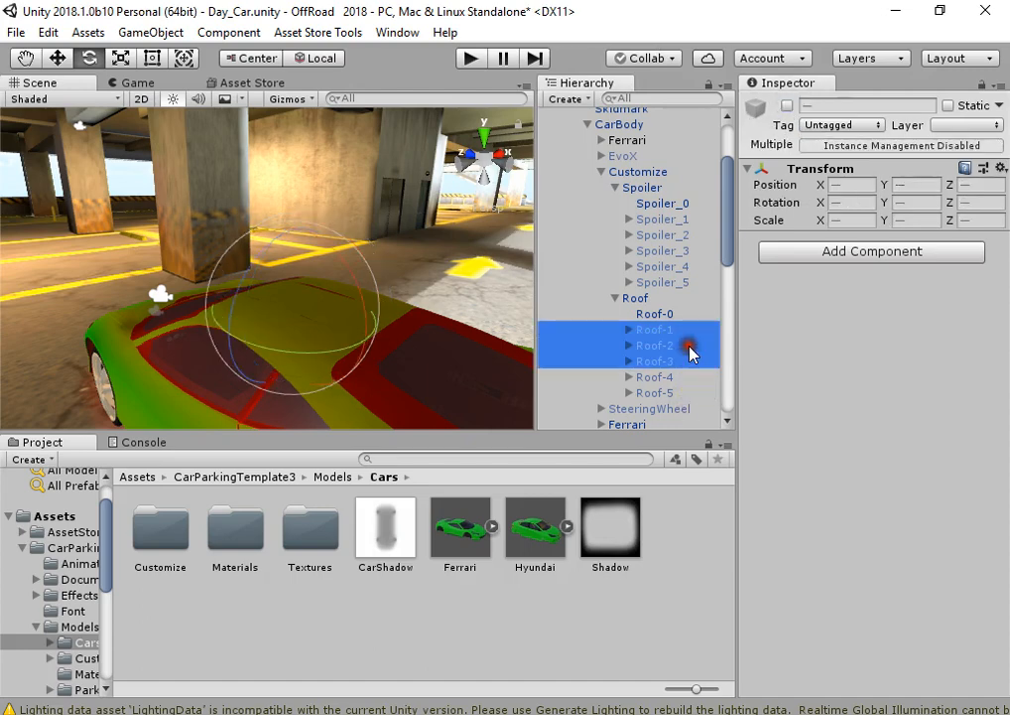
pyautogui.click(786, 106)
pyautogui.click(786, 106)
# Fit Roof-5 onto the Ferrari's roof at about Y -0.419, Z -0.25, X rotation 2.425 and scale 0.635, and deactivate it.
pyautogui.click(697, 391)
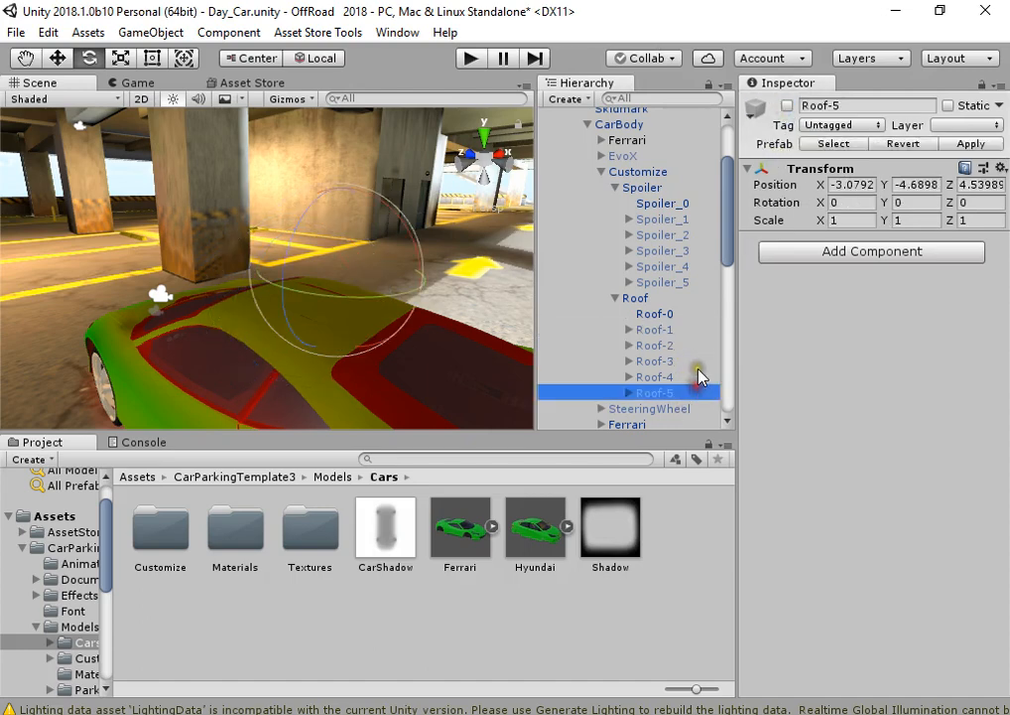
pyautogui.click(786, 106)
pyautogui.press('w')
pyautogui.moveTo(360, 207); pyautogui.dragTo(332, 229)
pyautogui.press('r')
pyautogui.moveTo(333, 315); pyautogui.dragTo(292, 311)
pyautogui.press('e')
pyautogui.moveTo(371, 272); pyautogui.dragTo(388, 268)
pyautogui.press('w')
pyautogui.moveTo(342, 233); pyautogui.dragTo(341, 222)
pyautogui.moveTo(413, 339); pyautogui.dragTo(390, 327)
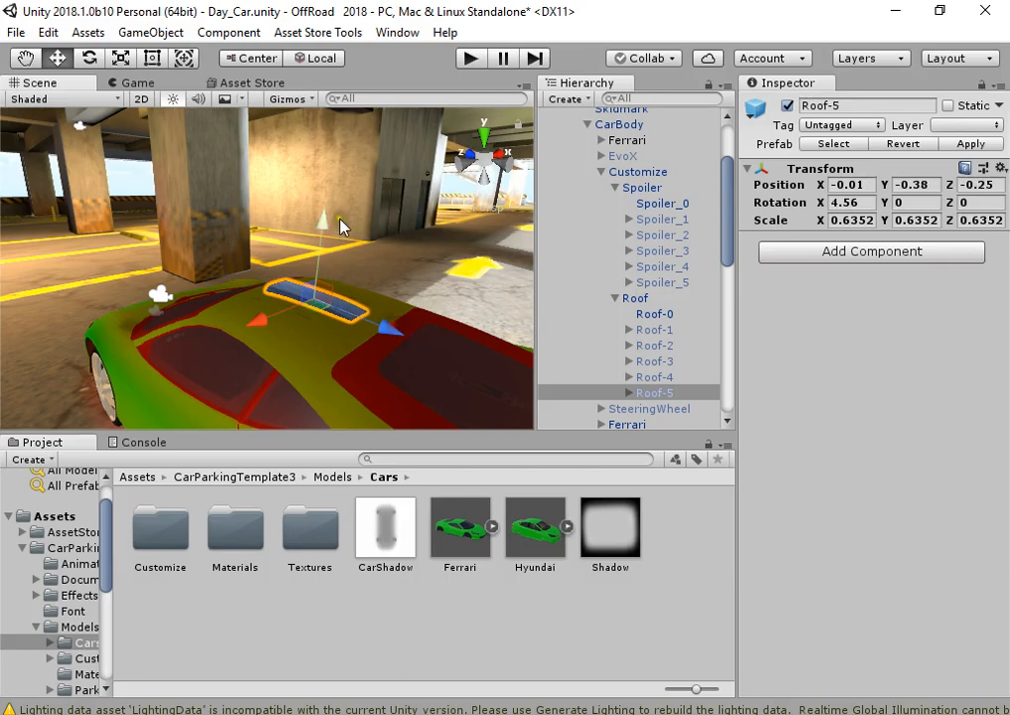
pyautogui.moveTo(329, 215); pyautogui.dragTo(366, 242)
pyautogui.press('e')
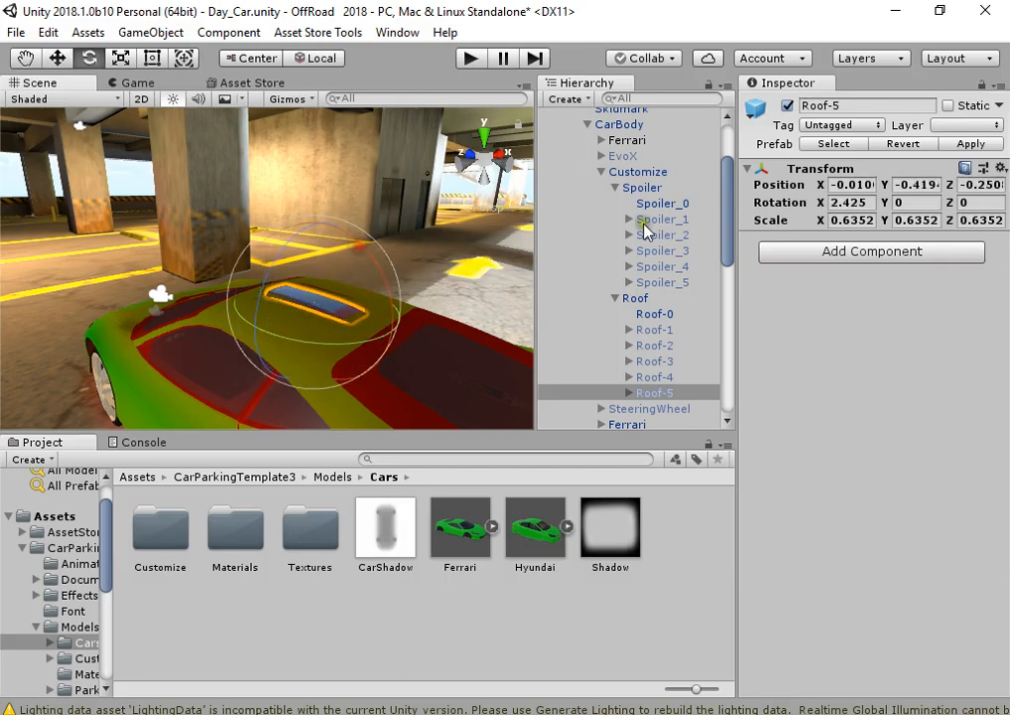
# Check Roof-4, collapse the car's Spoiler, Customize, CarBody and Body hierarchy, and select the Car1_EvoX root object.
pyautogui.click(657, 378)
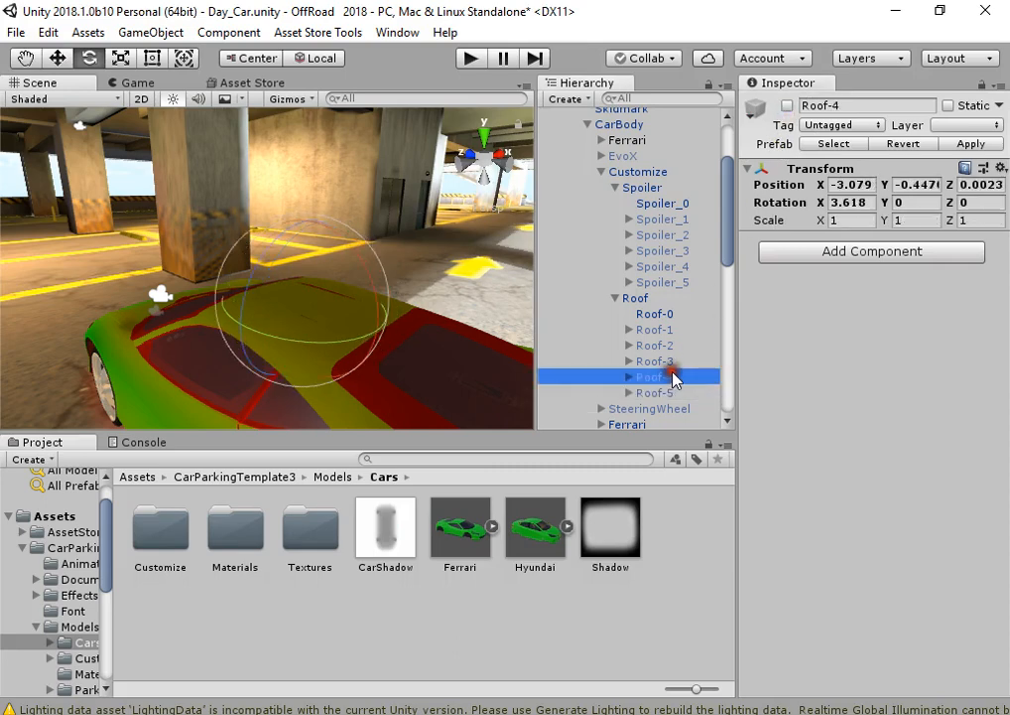
pyautogui.click(789, 106)
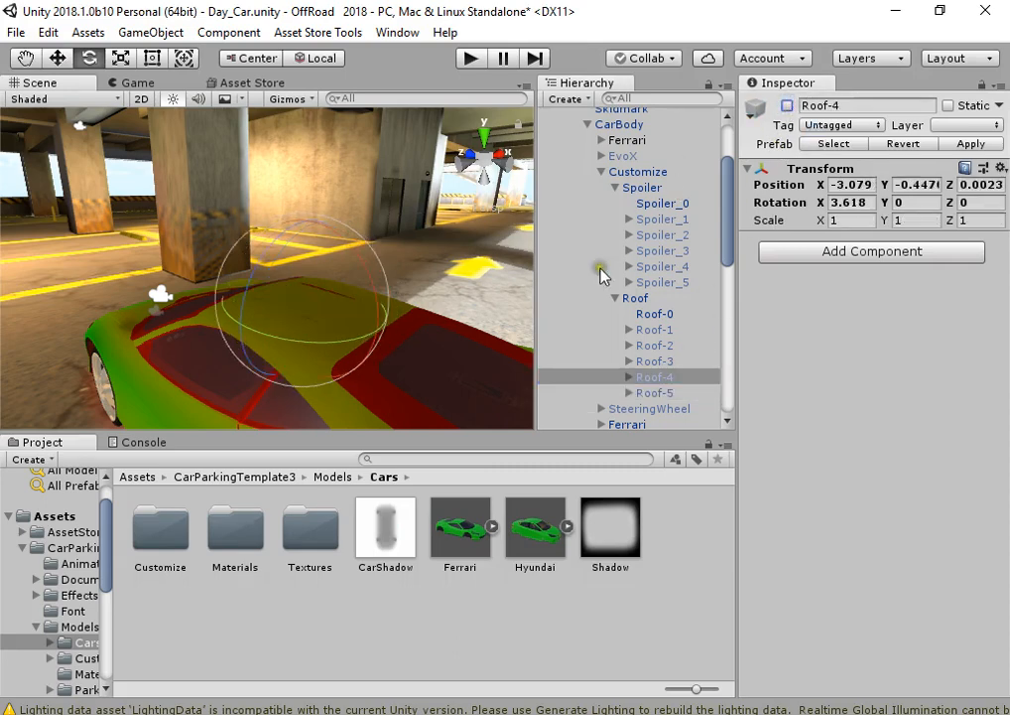
pyautogui.keyDown('alt'); pyautogui.click(615, 188); pyautogui.keyUp('alt')
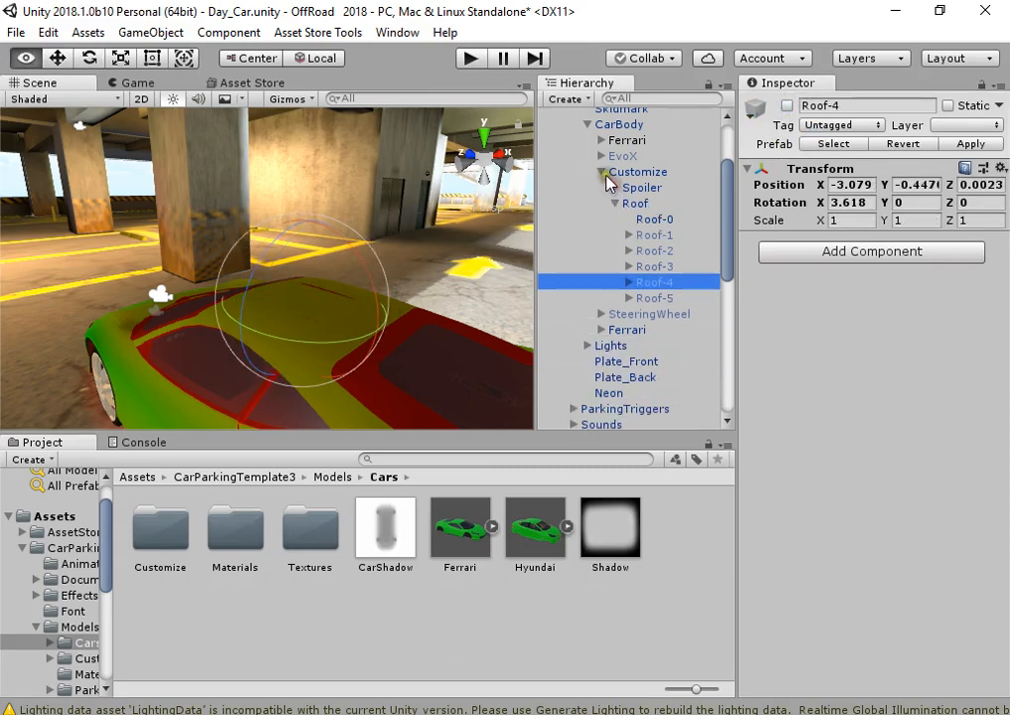
pyautogui.keyDown('alt'); pyautogui.click(602, 172); pyautogui.keyUp('alt')
pyautogui.keyDown('alt'); pyautogui.click(588, 125); pyautogui.keyUp('alt')
pyautogui.scroll(2, 588, 223)
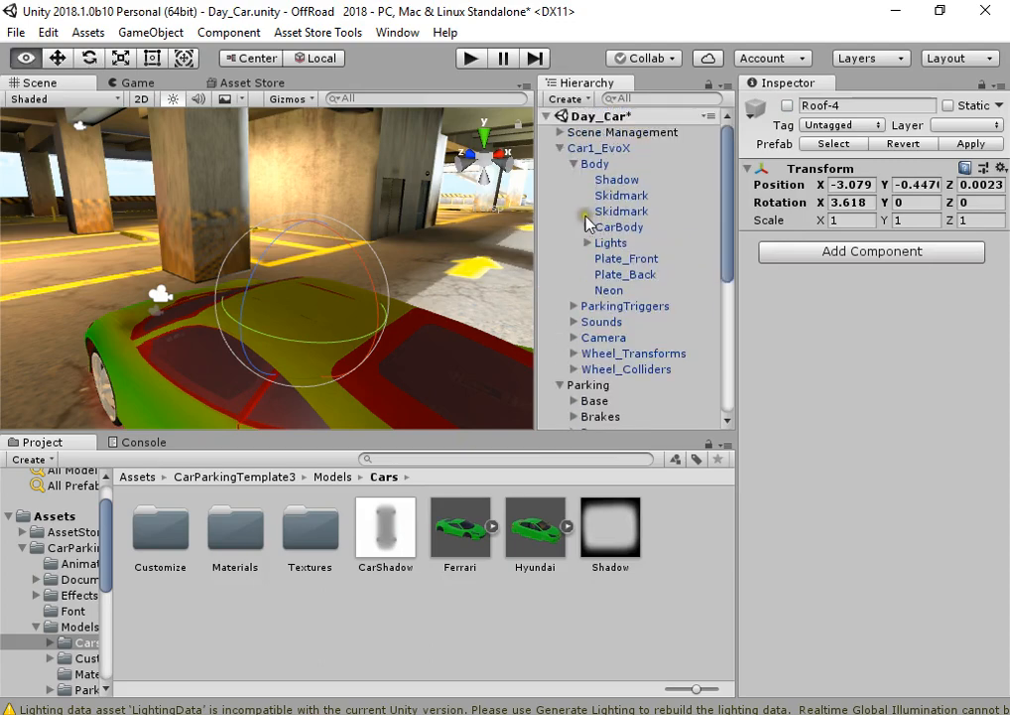
pyautogui.keyDown('alt'); pyautogui.click(574, 163); pyautogui.keyUp('alt')
pyautogui.keyDown('alt'); pyautogui.click(565, 148); pyautogui.keyUp('alt')
pyautogui.keyDown('alt'); pyautogui.click(560, 147); pyautogui.keyUp('alt')
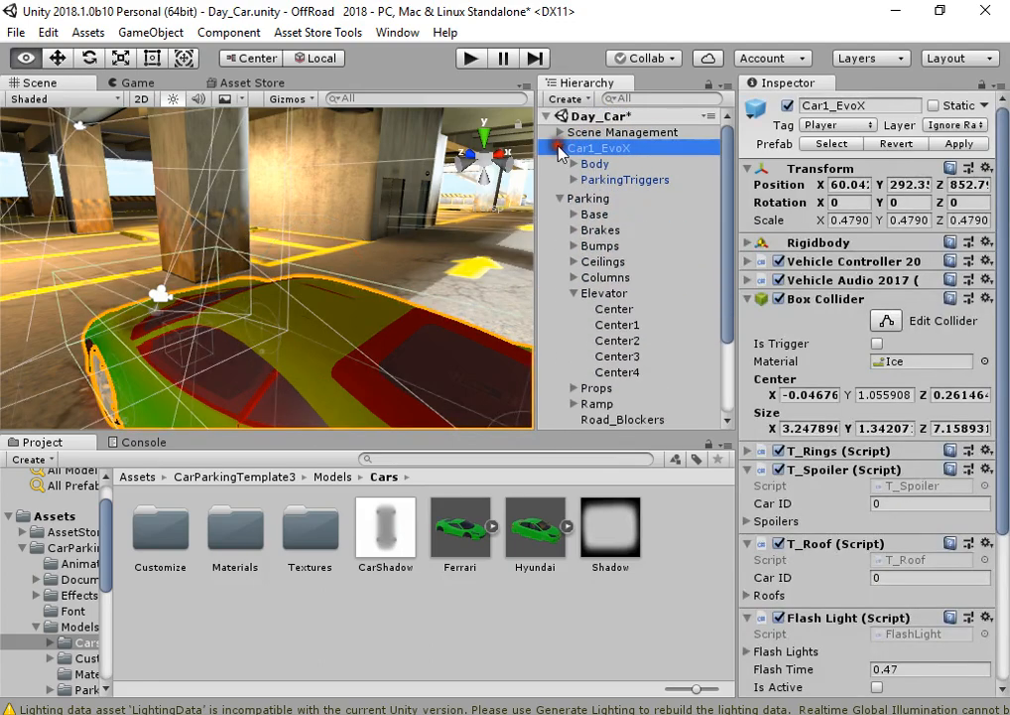
# Set the Car ID to 1 in the T_Spoiler and T_Roof scripts of Car1_EvoX.
pyautogui.scroll(-3, 805, 373)
pyautogui.scroll(3, 824, 335)
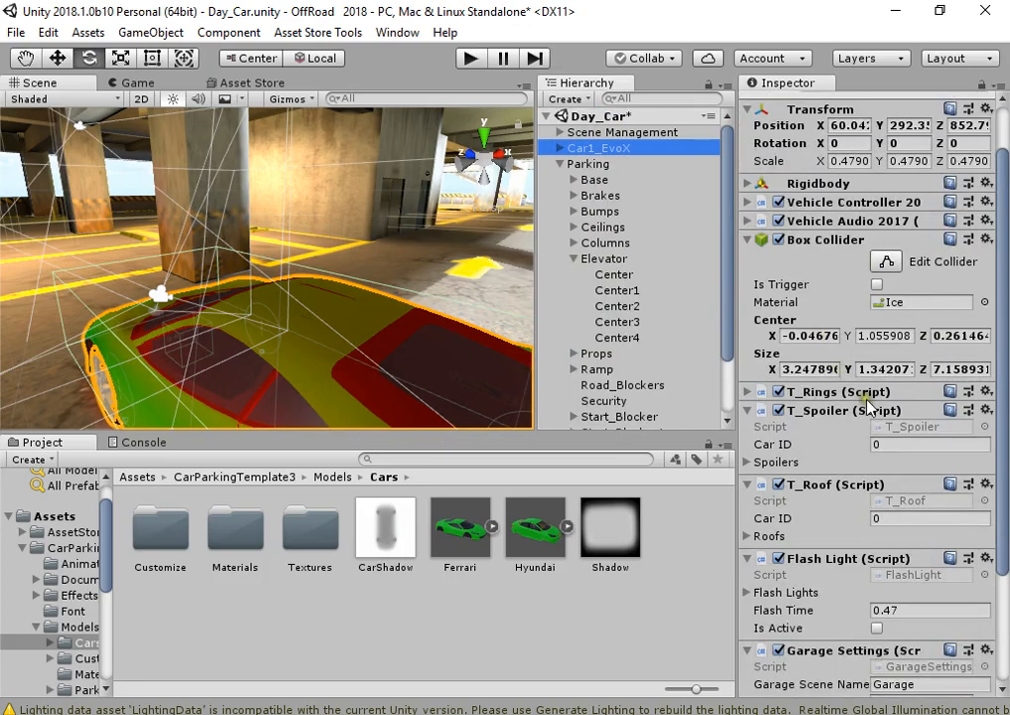
pyautogui.click(877, 444)
pyautogui.write('1')
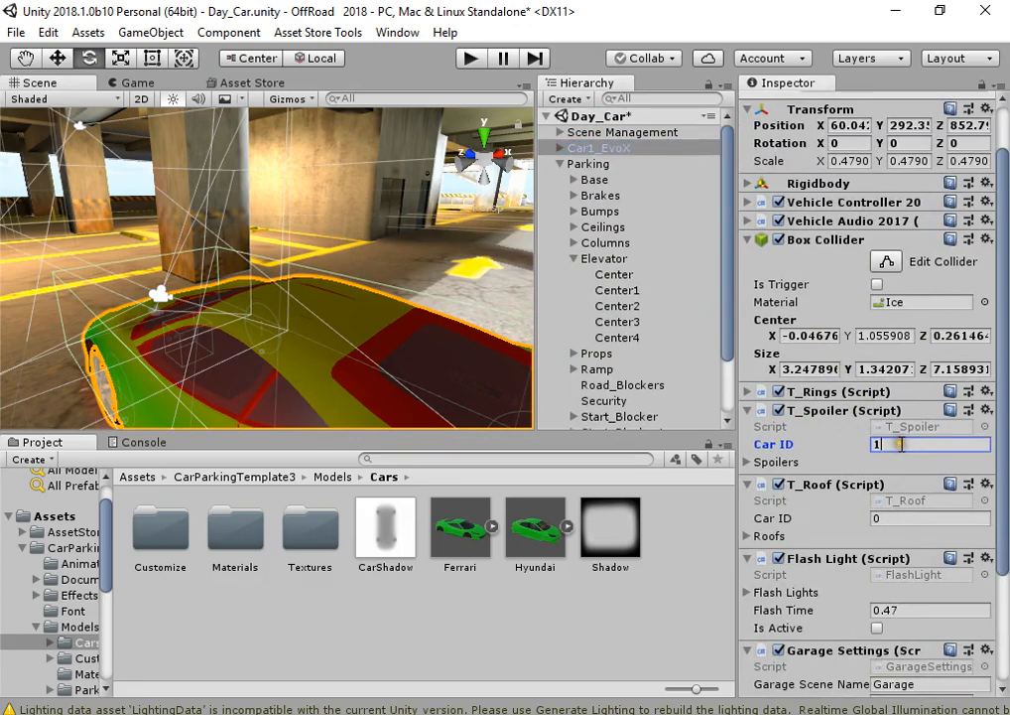
pyautogui.scroll(-3, 879, 462)
pyautogui.click(878, 401)
pyautogui.write('1')
pyautogui.scroll(-1, 883, 448)
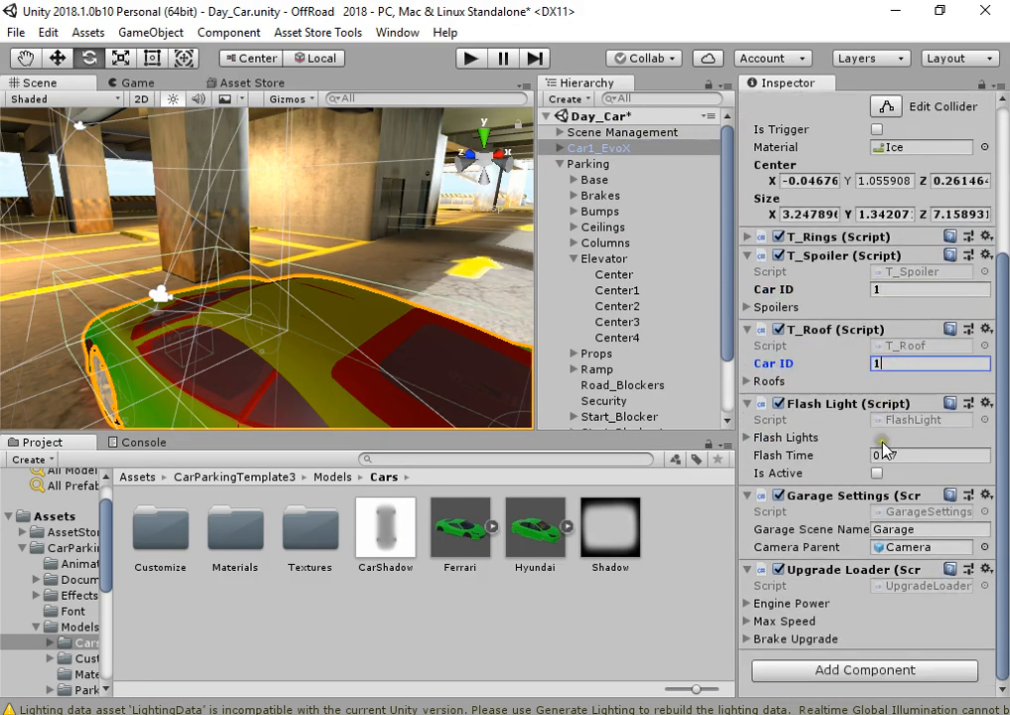
# Examine the Upgrade Loader, Vehicle Controller and Vehicle Audio settings of Car1_EvoX.
pyautogui.moveTo(882, 443); pyautogui.dragTo(934, 462)
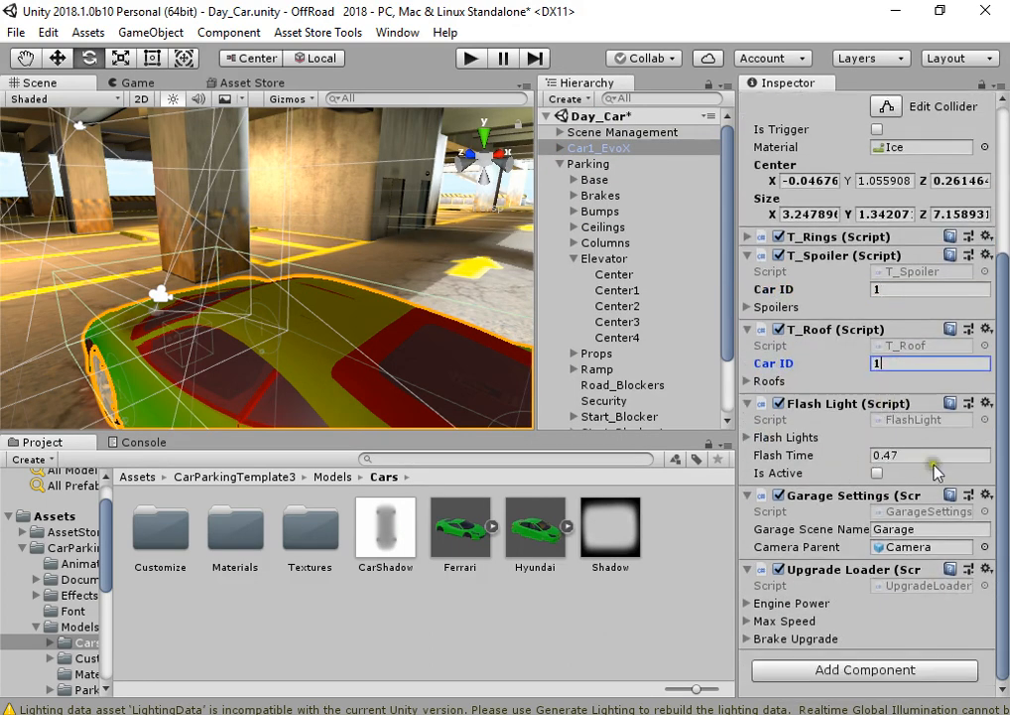
pyautogui.click(769, 603)
pyautogui.click(768, 601)
pyautogui.scroll(5, 834, 359)
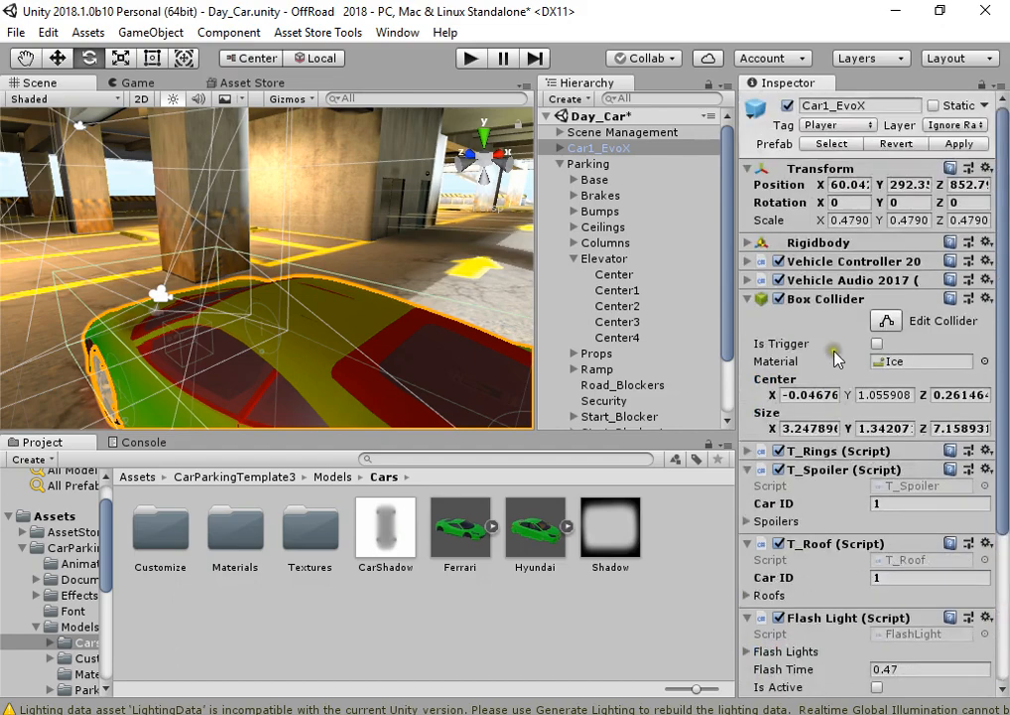
pyautogui.click(878, 264)
pyautogui.scroll(-5, 846, 347)
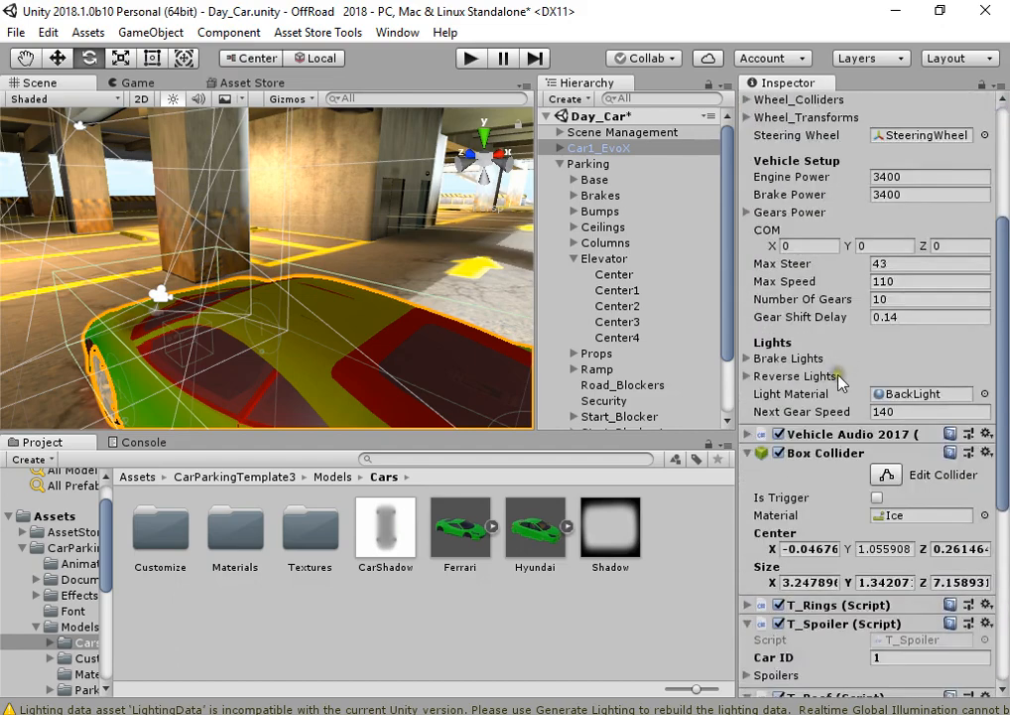
pyautogui.scroll(4, 811, 375)
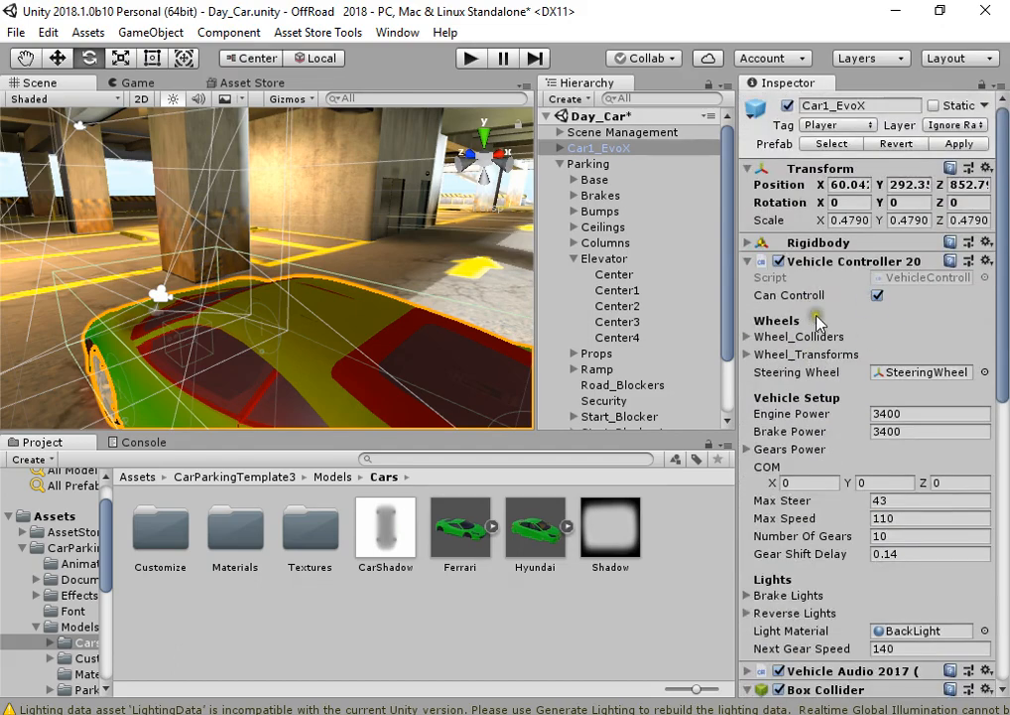
pyautogui.scroll(-8, 828, 418)
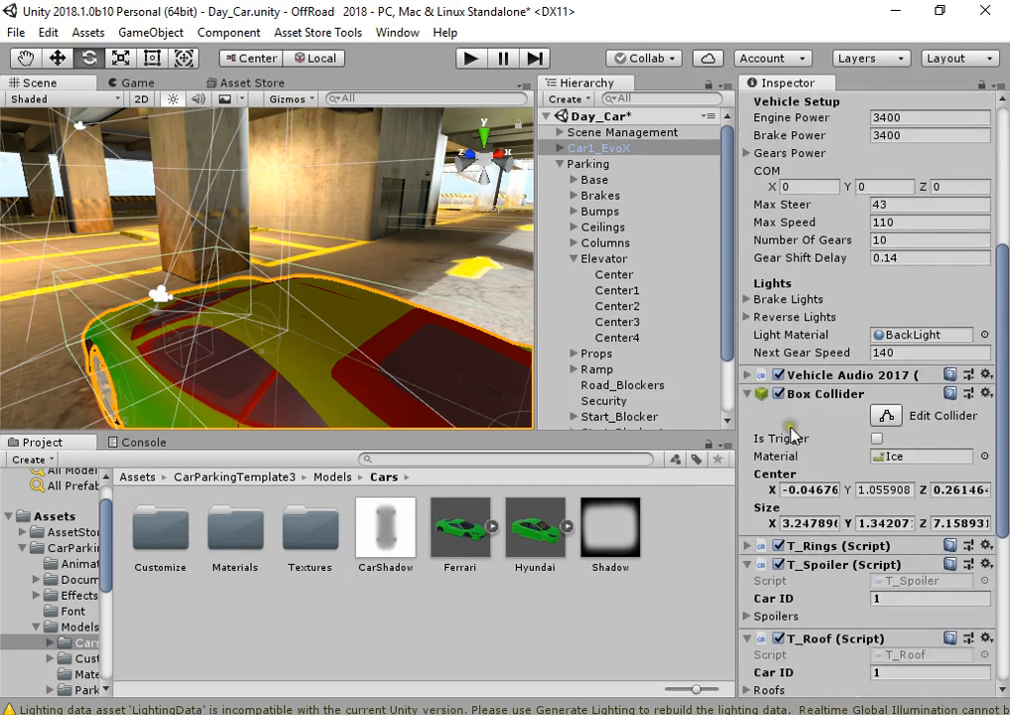
pyautogui.click(822, 195)
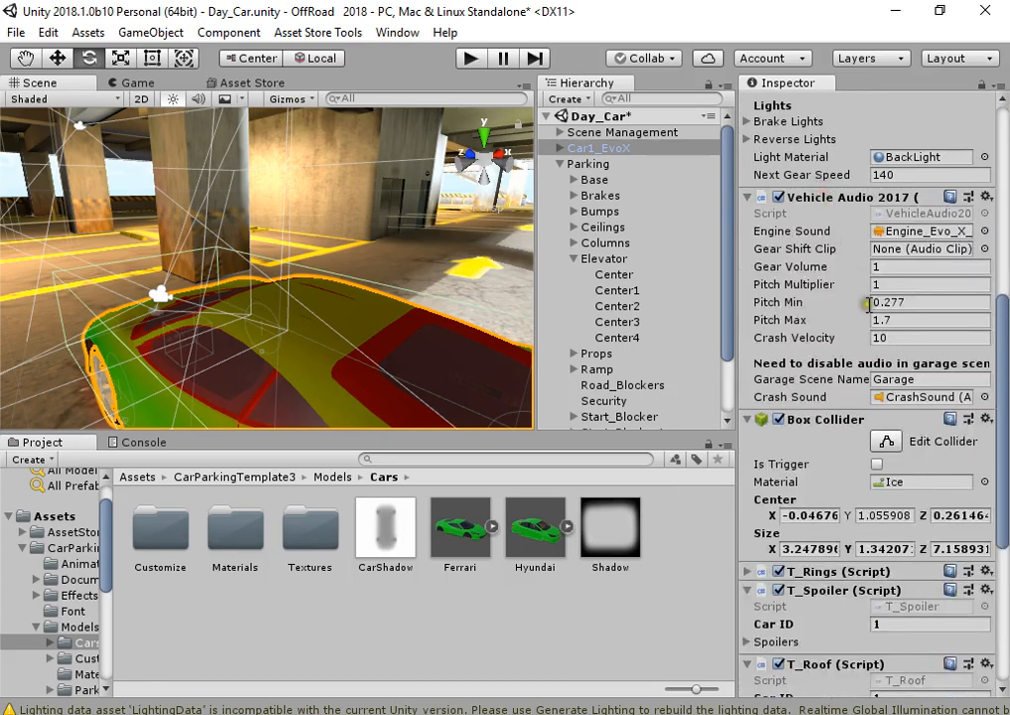
# Expand the T_Rings script of Car1_EvoX and set its Car ID to 1.
pyautogui.scroll(-3, 809, 400)
pyautogui.click(802, 398)
pyautogui.scroll(-1, 814, 426)
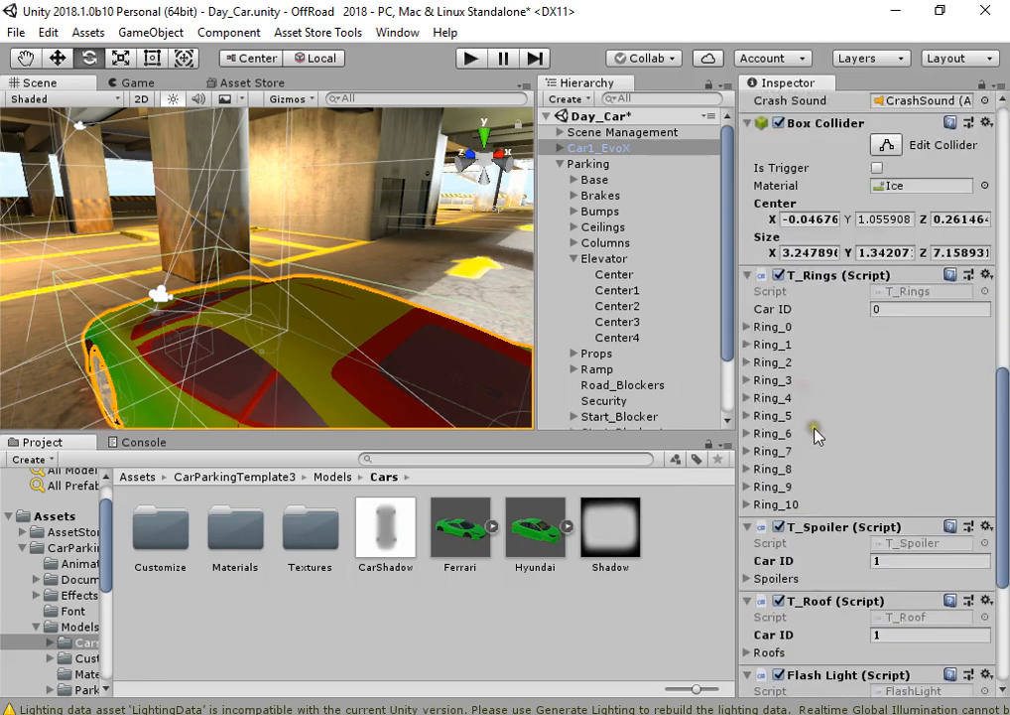
pyautogui.click(903, 308)
pyautogui.write('1')
pyautogui.scroll(-3, 901, 377)
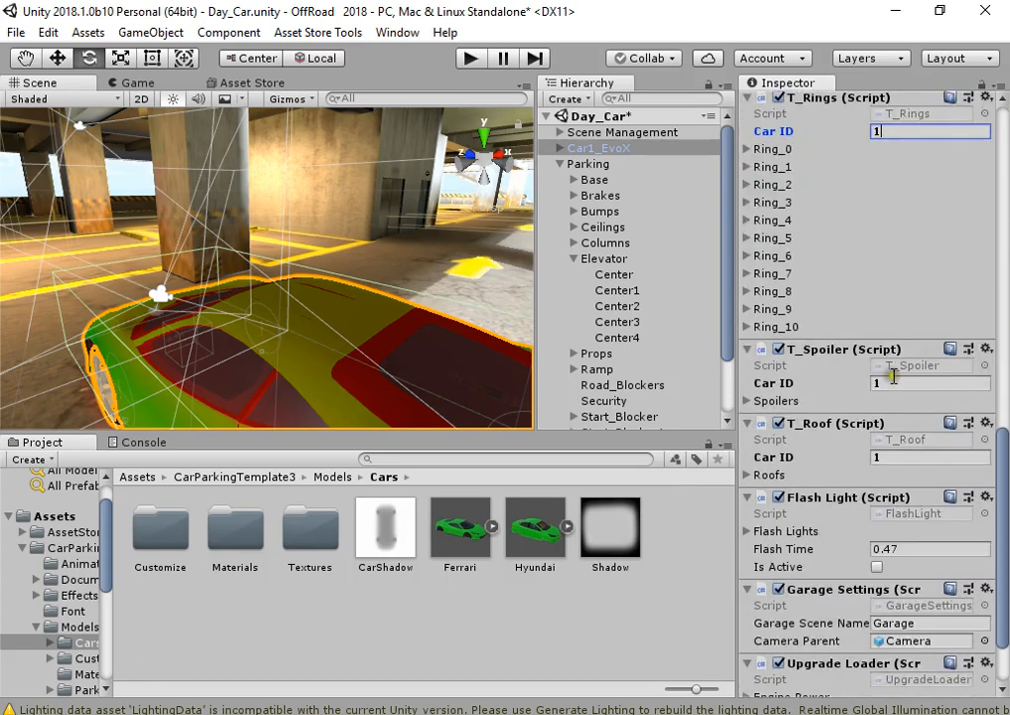
pyautogui.scroll(-2, 874, 563)
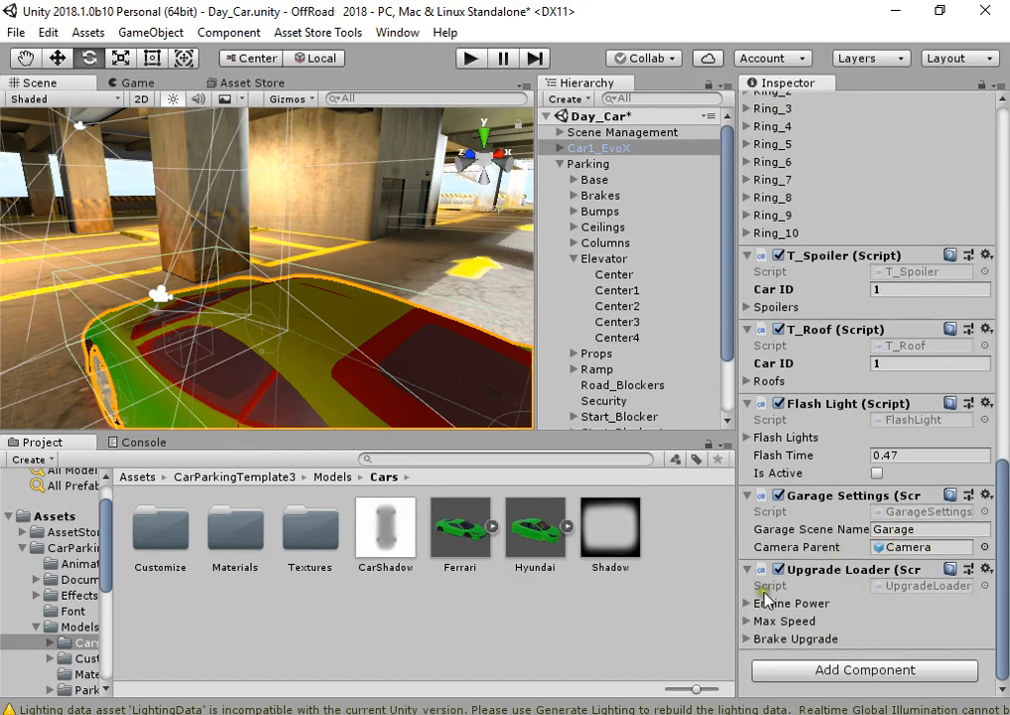
# Select the Body object under Car1_EvoX and expand the Colors list of its Color Loader script.
pyautogui.scroll(20, 844, 546)
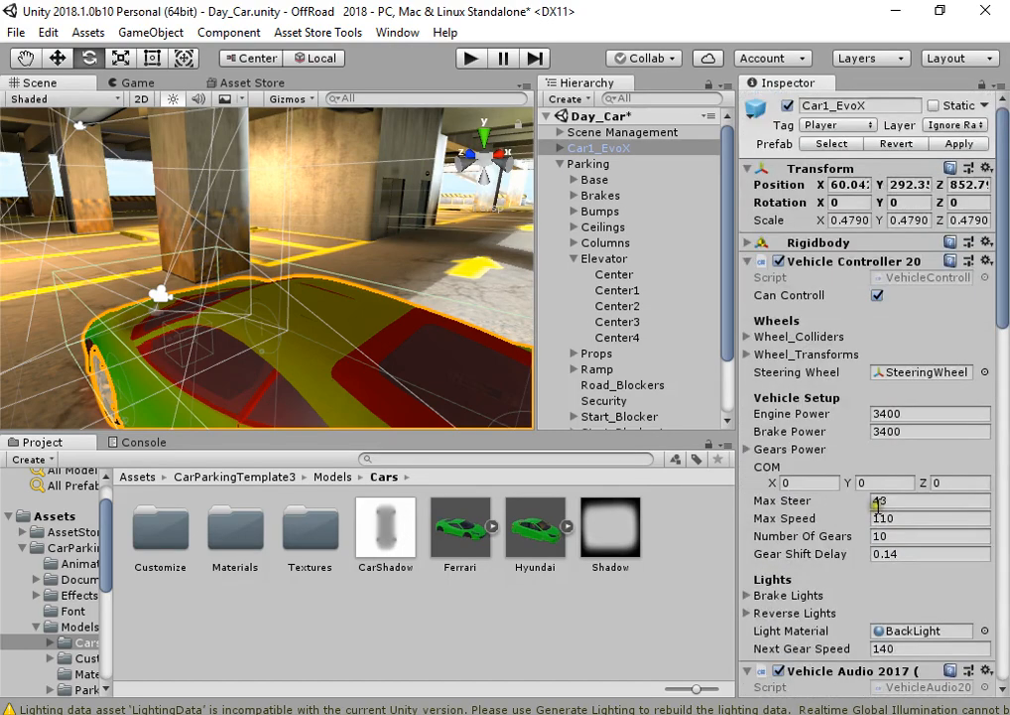
pyautogui.click(575, 258)
pyautogui.click(561, 163)
pyautogui.click(560, 146)
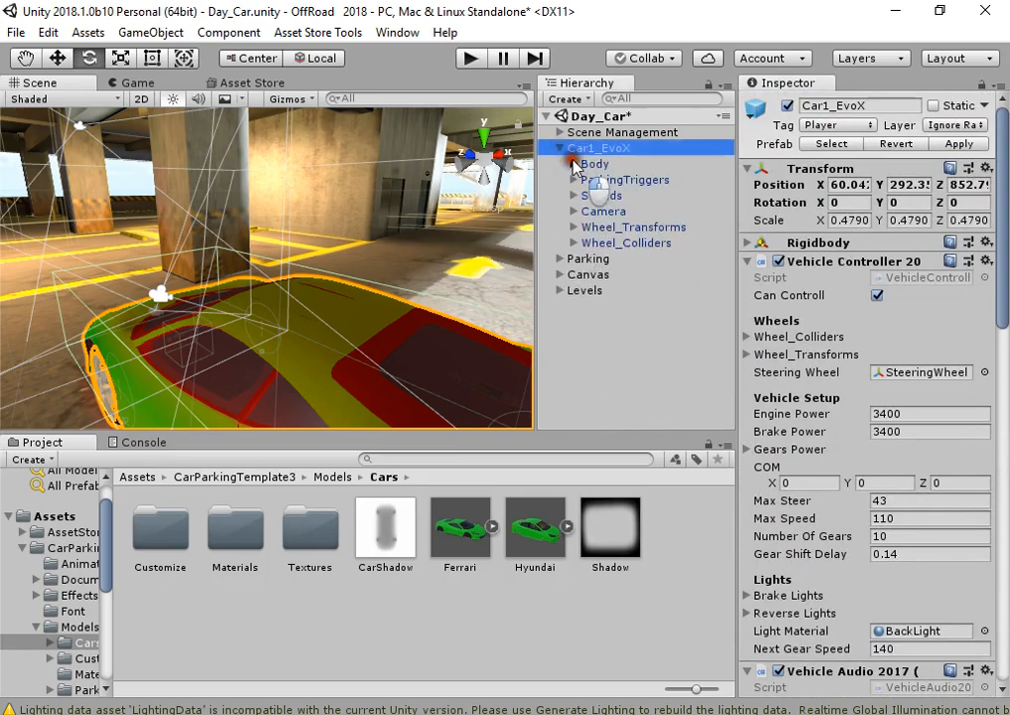
pyautogui.click(574, 164)
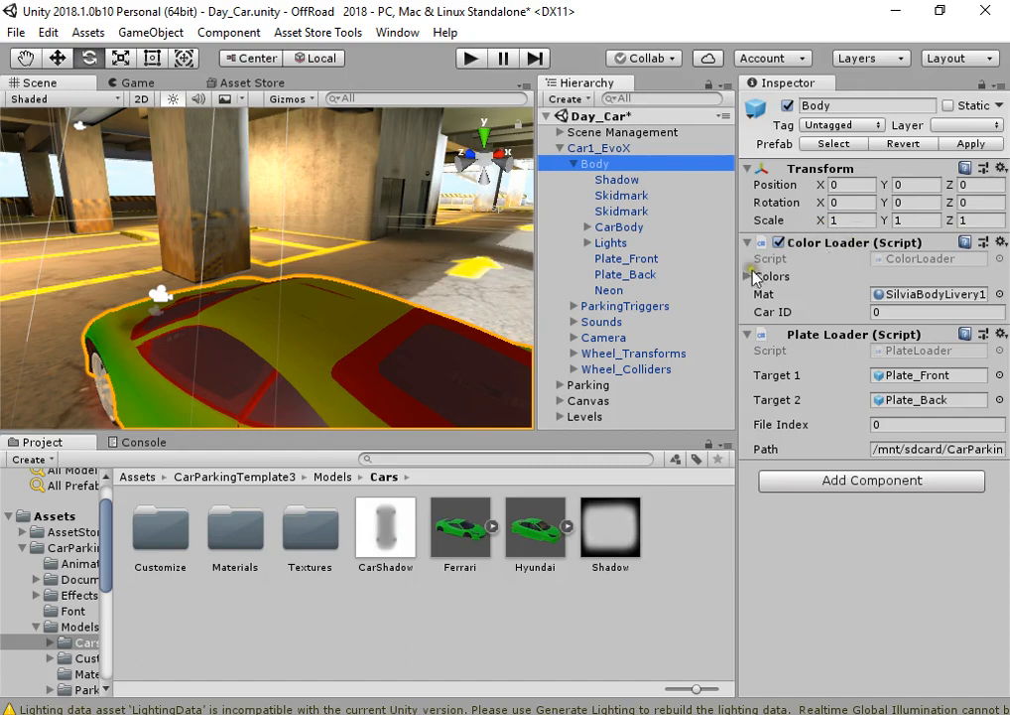
pyautogui.click(751, 277)
# Assign the Body1 material of the Ferrari's Body2 mesh as Mat in Body's Color Loader and set its Car ID to 1.
pyautogui.keyDown('alt'); pyautogui.moveTo(328, 283); pyautogui.dragTo(343, 363); pyautogui.keyUp('alt')
pyautogui.click(342, 363)
pyautogui.press('w')
pyautogui.scroll(-4, 818, 506)
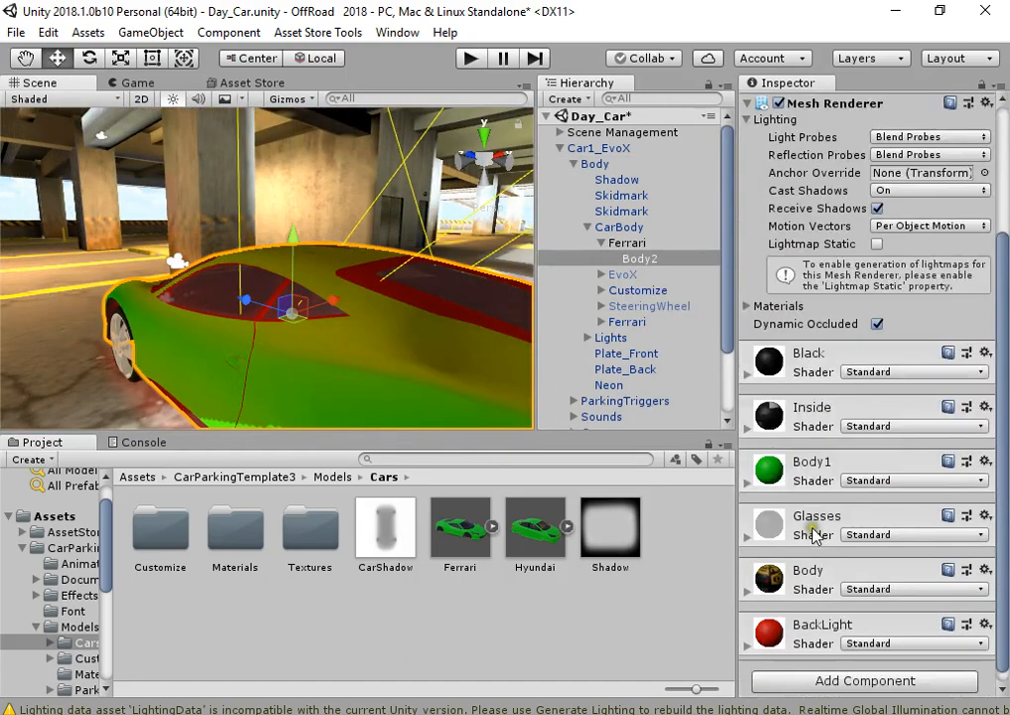
pyautogui.scroll(3, 824, 457)
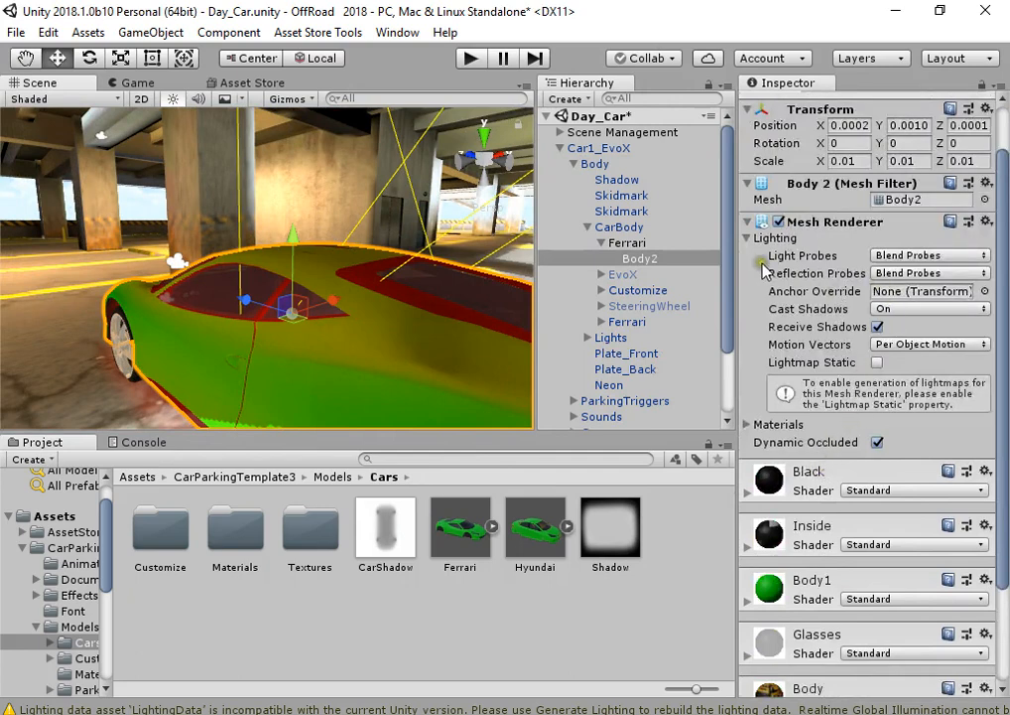
pyautogui.click(748, 424)
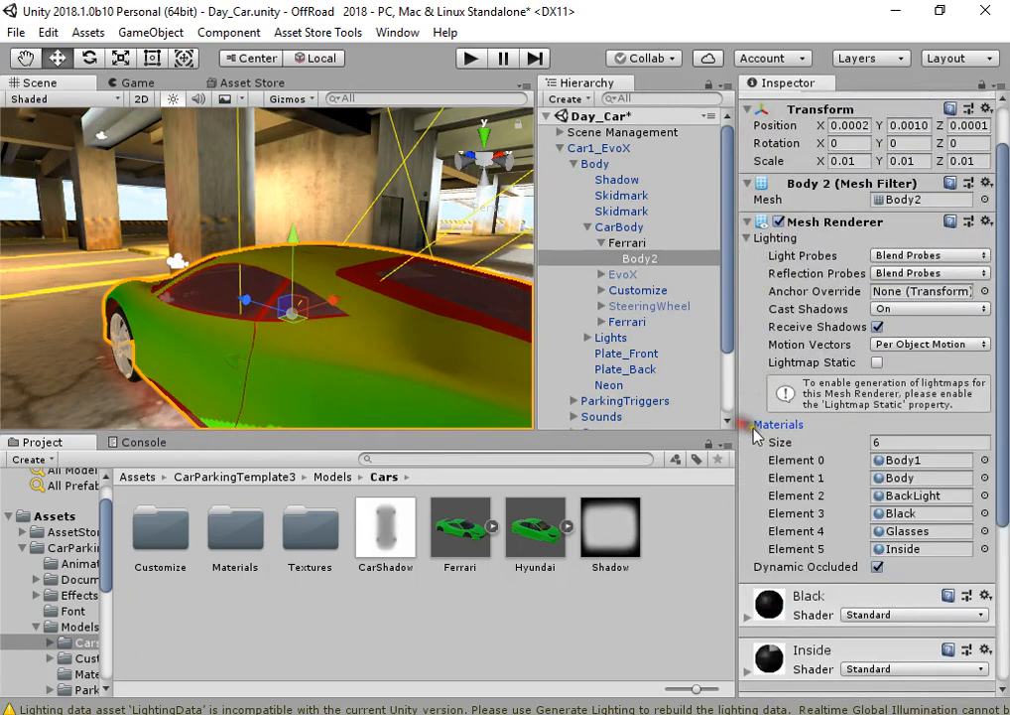
pyautogui.click(909, 479)
pyautogui.click(965, 460)
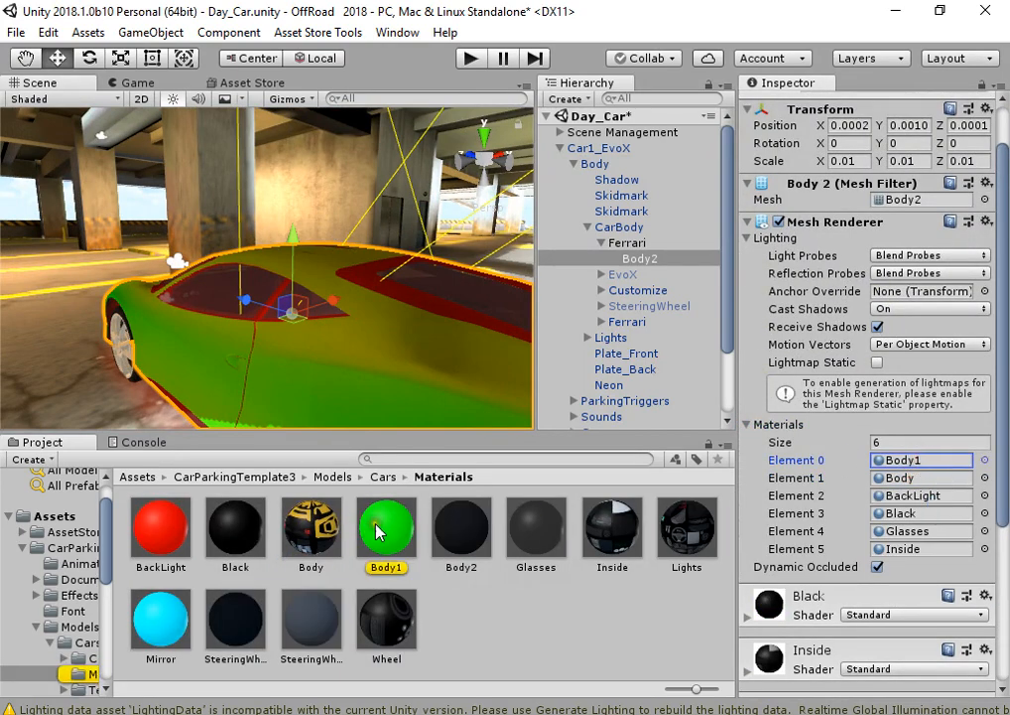
pyautogui.click(631, 165)
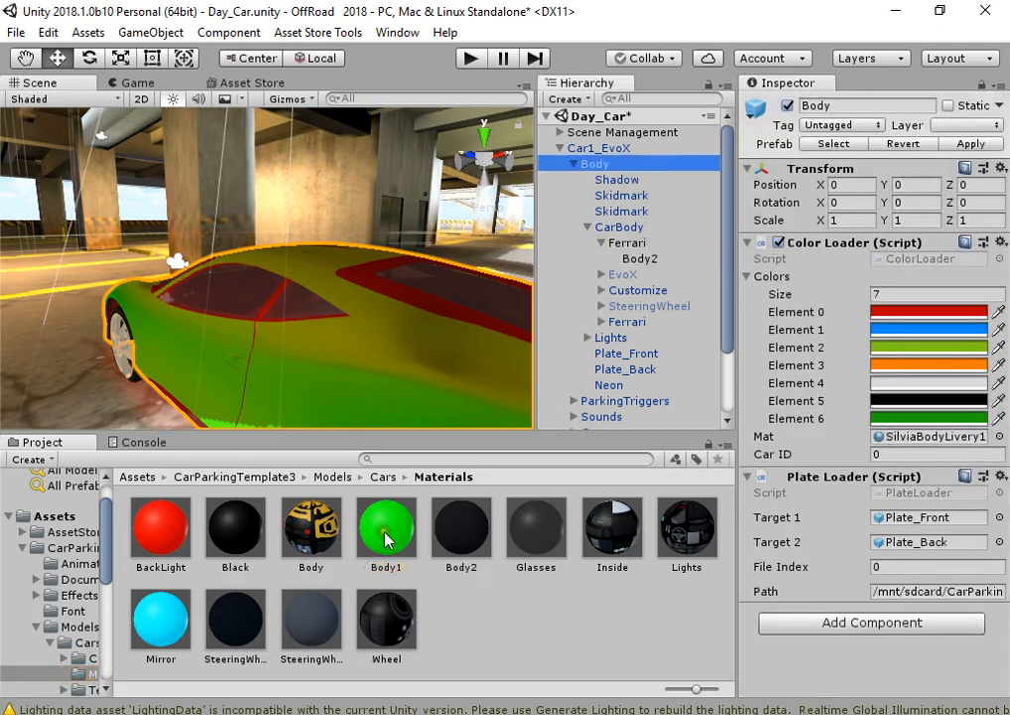
pyautogui.moveTo(388, 539); pyautogui.dragTo(923, 436)
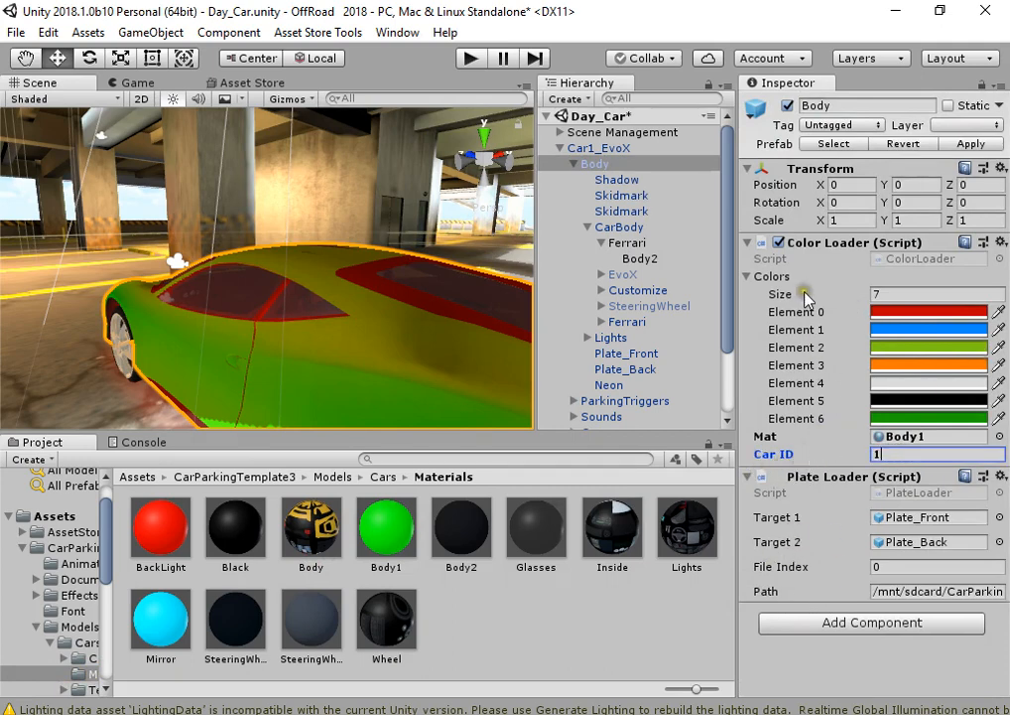
# Change the shader of the Ferrari's Body1 material to a Legacy Shaders/Reflective shader.
pyautogui.scroll(-5, 429, 298)
pyautogui.moveTo(422, 288); pyautogui.dragTo(437, 313, button='right')
pyautogui.scroll(4, 428, 298)
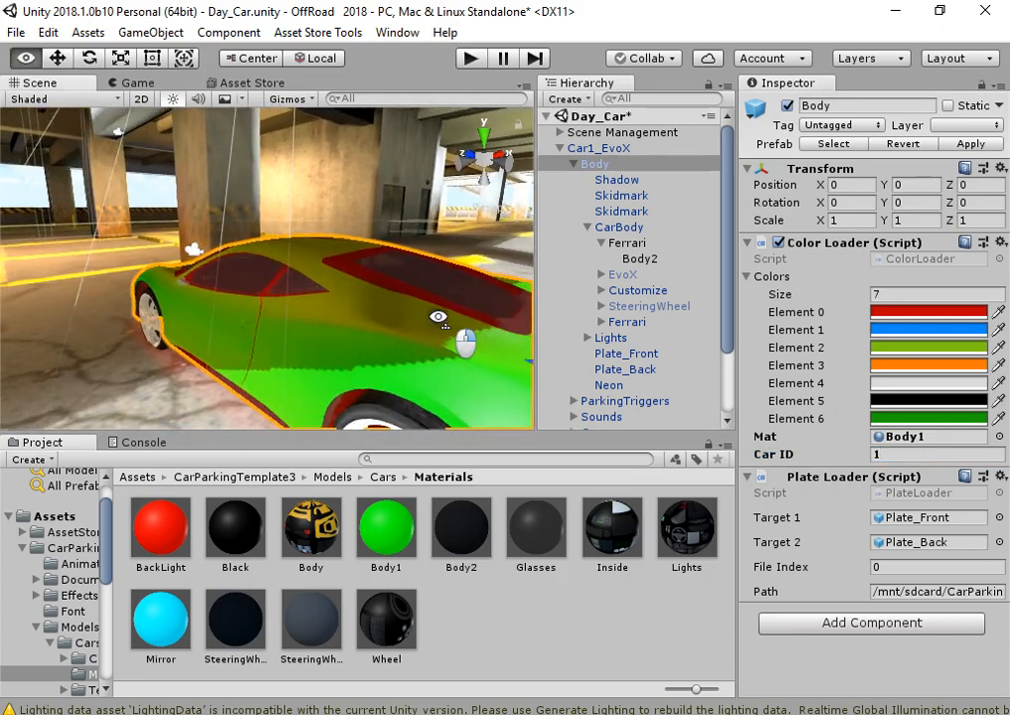
pyautogui.scroll(-1, 434, 316)
pyautogui.click(408, 355)
pyautogui.scroll(-5, 841, 541)
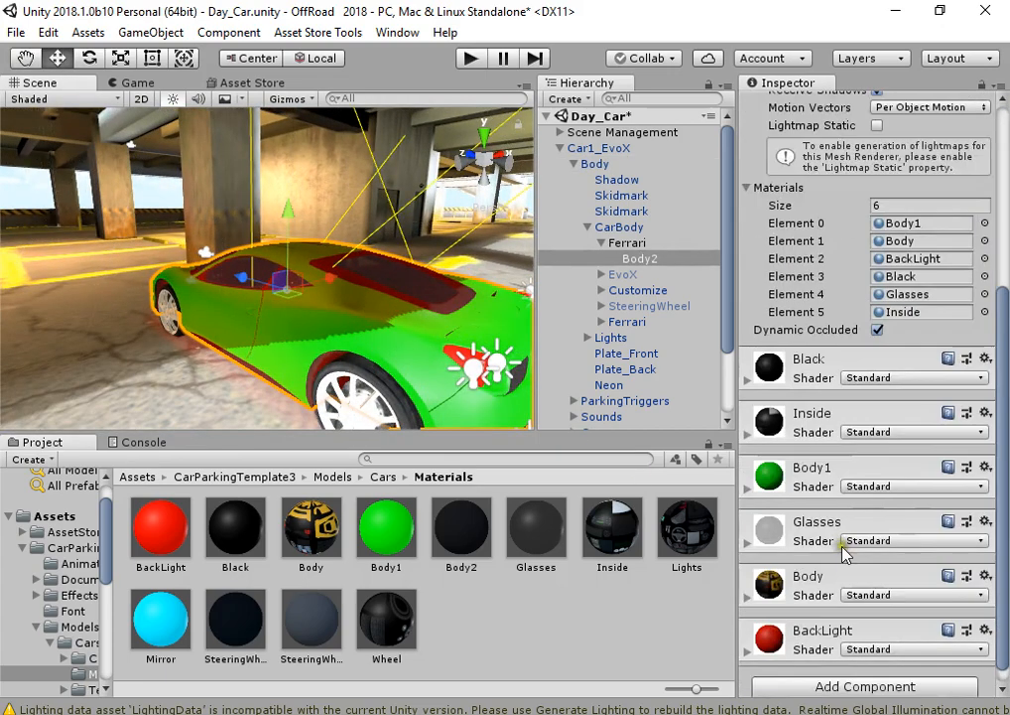
pyautogui.click(873, 486)
pyautogui.moveTo(875, 454)
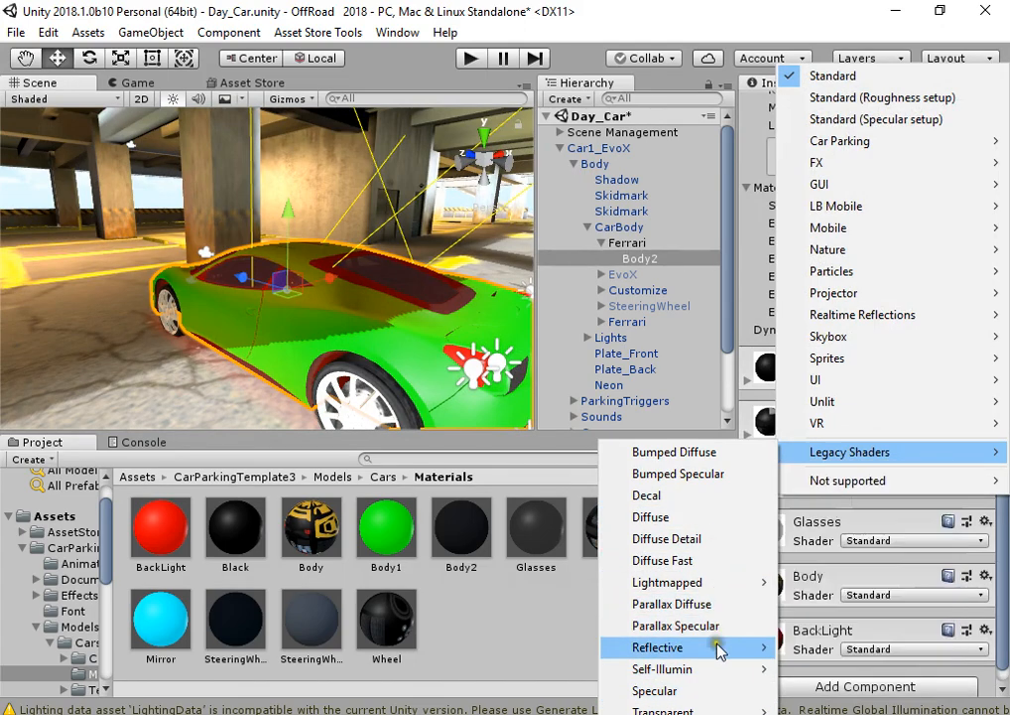
pyautogui.moveTo(726, 650)
pyautogui.click(824, 561)
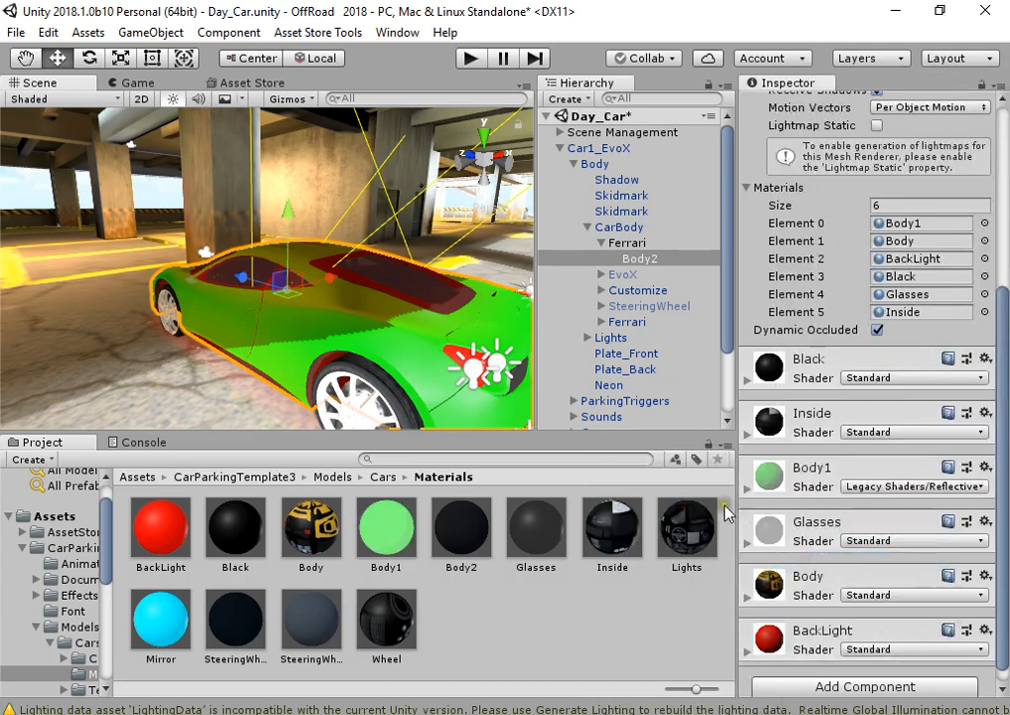
# Try Level1_Day_Cubemap as Body1's reflection cubemap, and assign the 001_natur... cubemap instead.
pyautogui.click(972, 663)
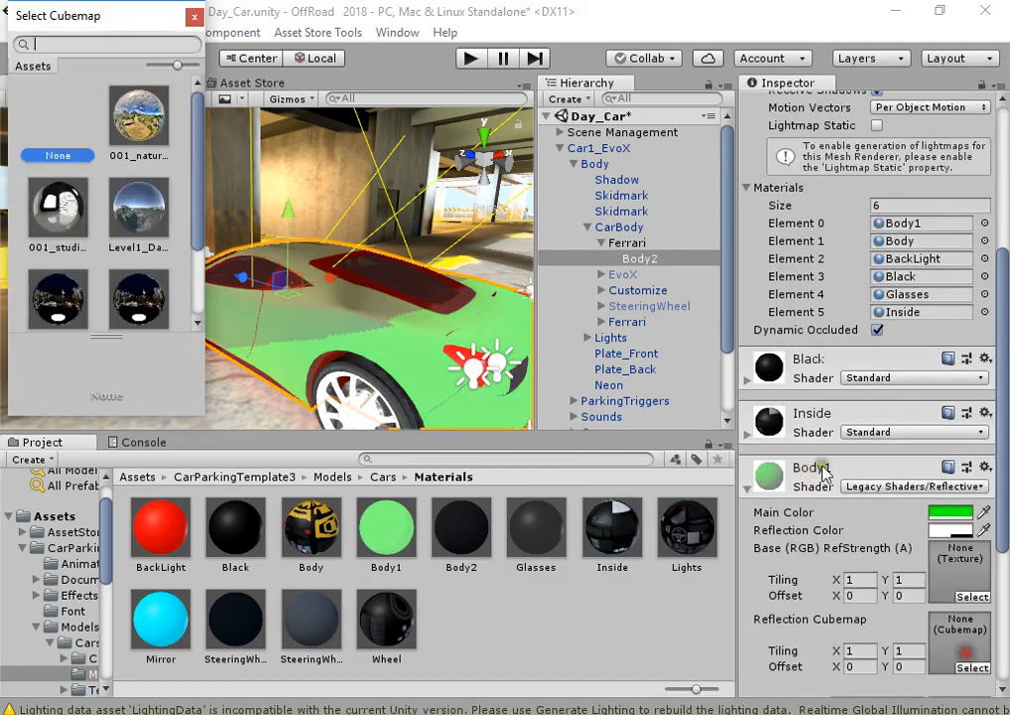
pyautogui.click(139, 117)
pyautogui.click(139, 198)
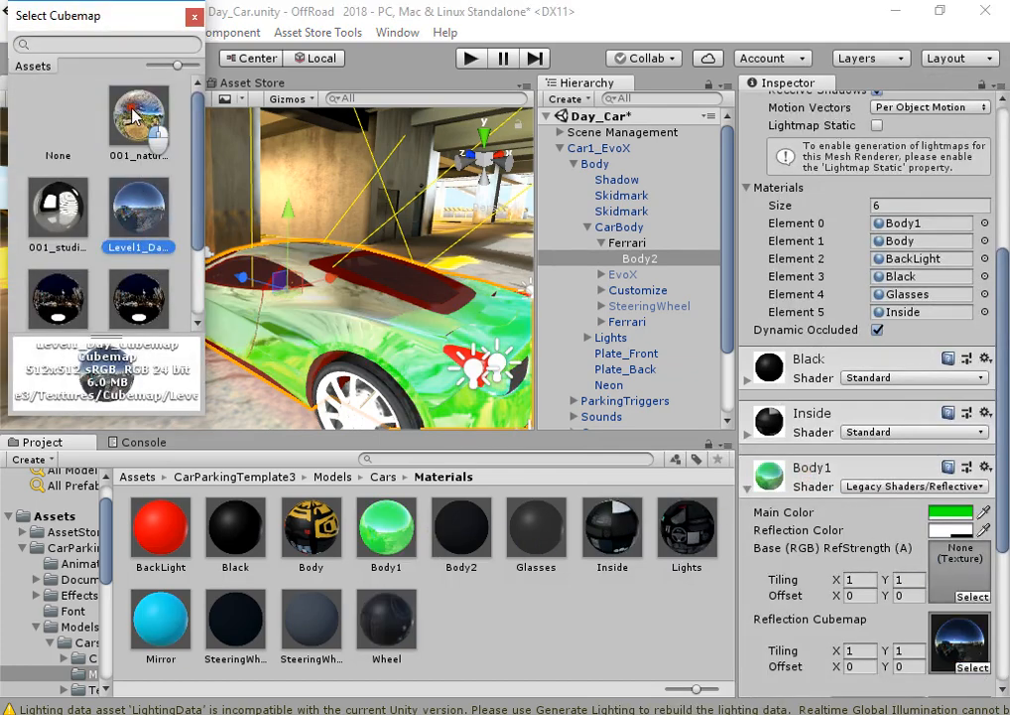
pyautogui.doubleClick(139, 116)
# Darken Body1's Reflection Color to grey A2A2A2 and inspect the Ferrari's paint from several angles.
pyautogui.click(932, 530)
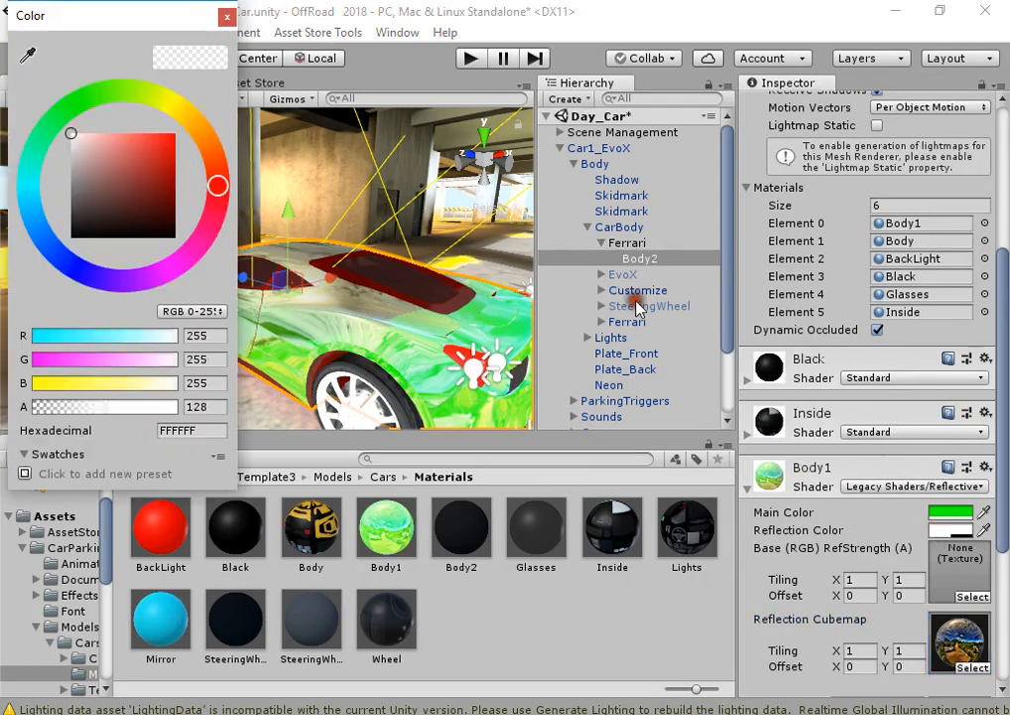
pyautogui.moveTo(89, 160); pyautogui.dragTo(55, 169)
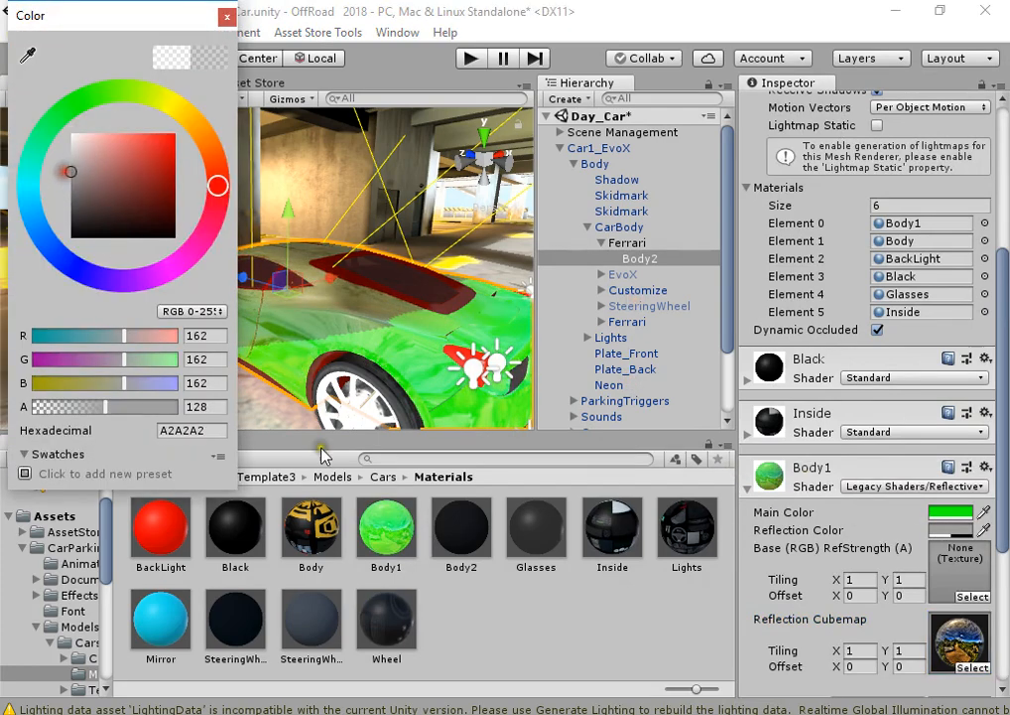
pyautogui.click(539, 615)
pyautogui.moveTo(303, 296); pyautogui.dragTo(273, 290, button='right')
pyautogui.moveTo(397, 301); pyautogui.dragTo(356, 300, button='right')
pyautogui.scroll(-5, 344, 313)
pyautogui.rightClick(317, 283)
pyautogui.scroll(-4, 317, 284)
pyautogui.scroll(8, 356, 299)
pyautogui.scroll(-4, 356, 300)
# Open the Prefabs/Cars folder and rename the Car1_EvoX object in the scene as Car1_Ferrari.
pyautogui.click(561, 149)
pyautogui.click(582, 152)
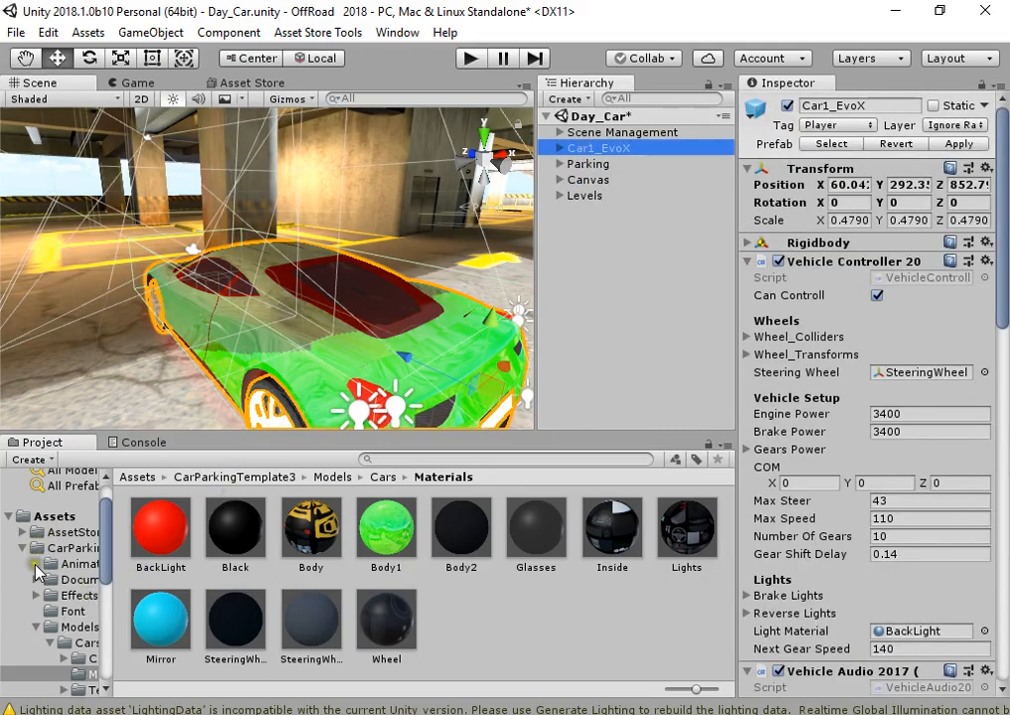
pyautogui.click(35, 628)
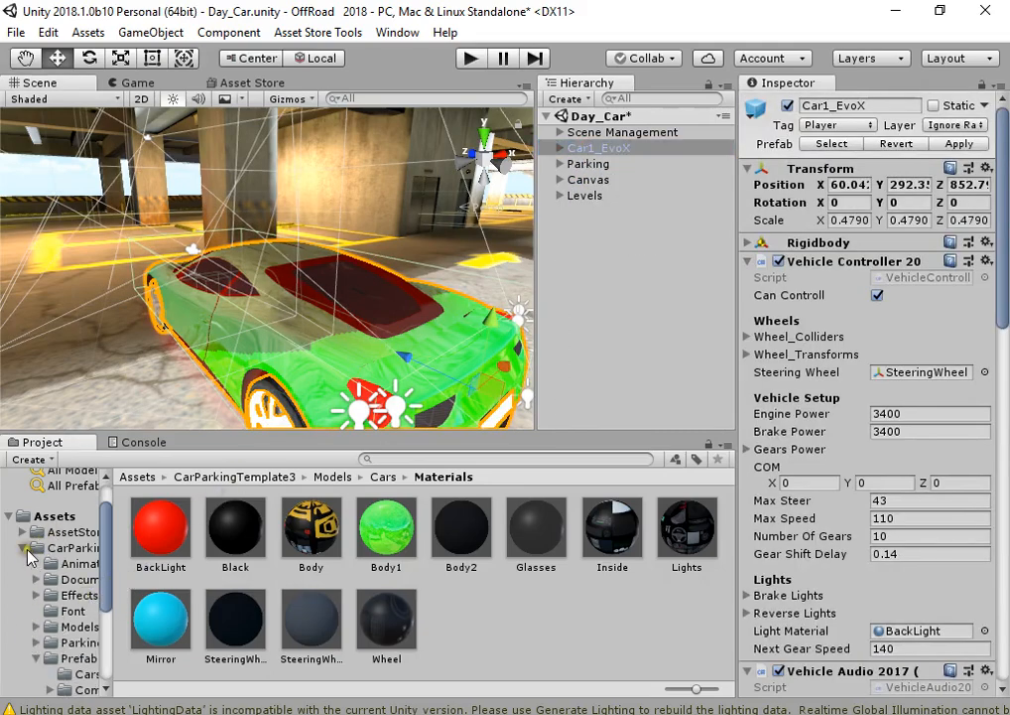
pyautogui.click(79, 675)
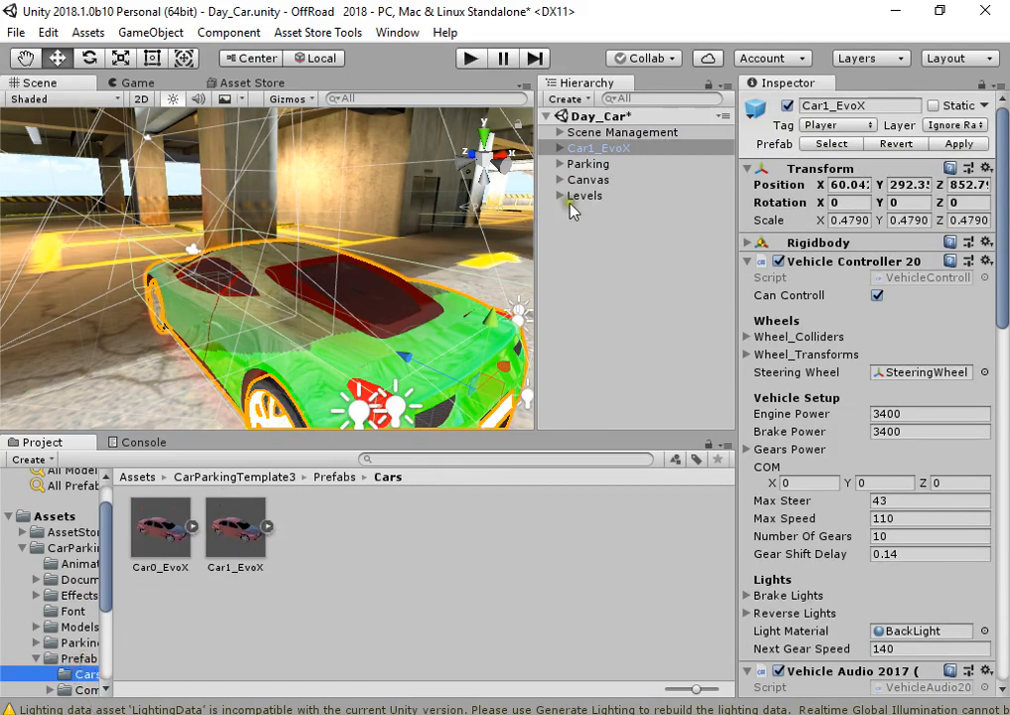
pyautogui.click(617, 152)
pyautogui.moveTo(640, 149); pyautogui.dragTo(604, 142)
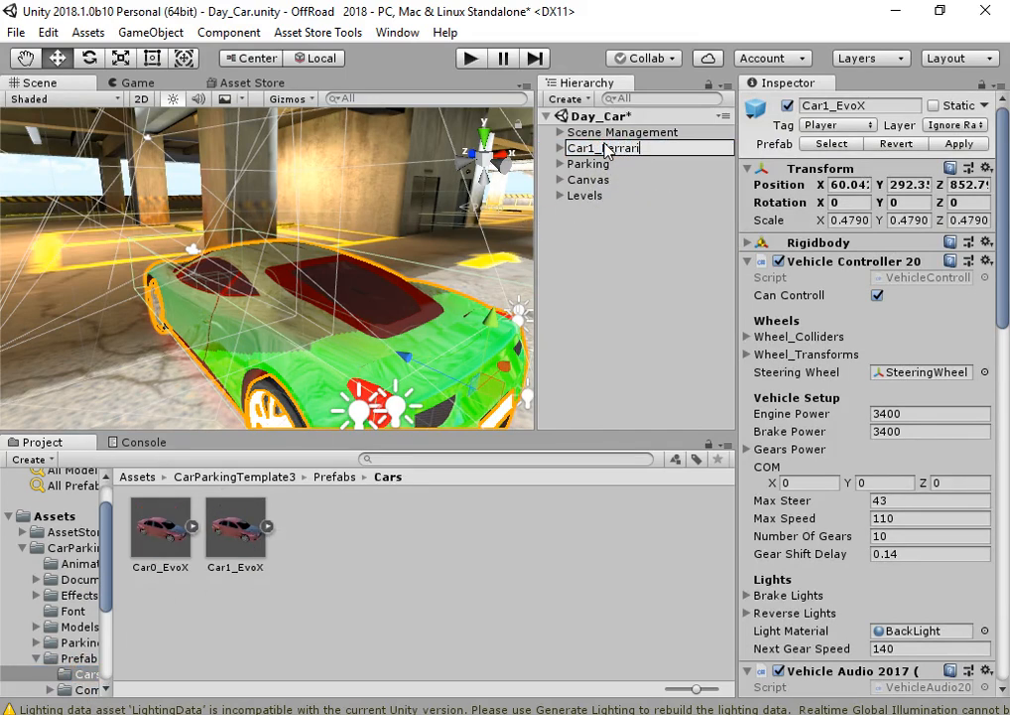
pyautogui.press('Return')
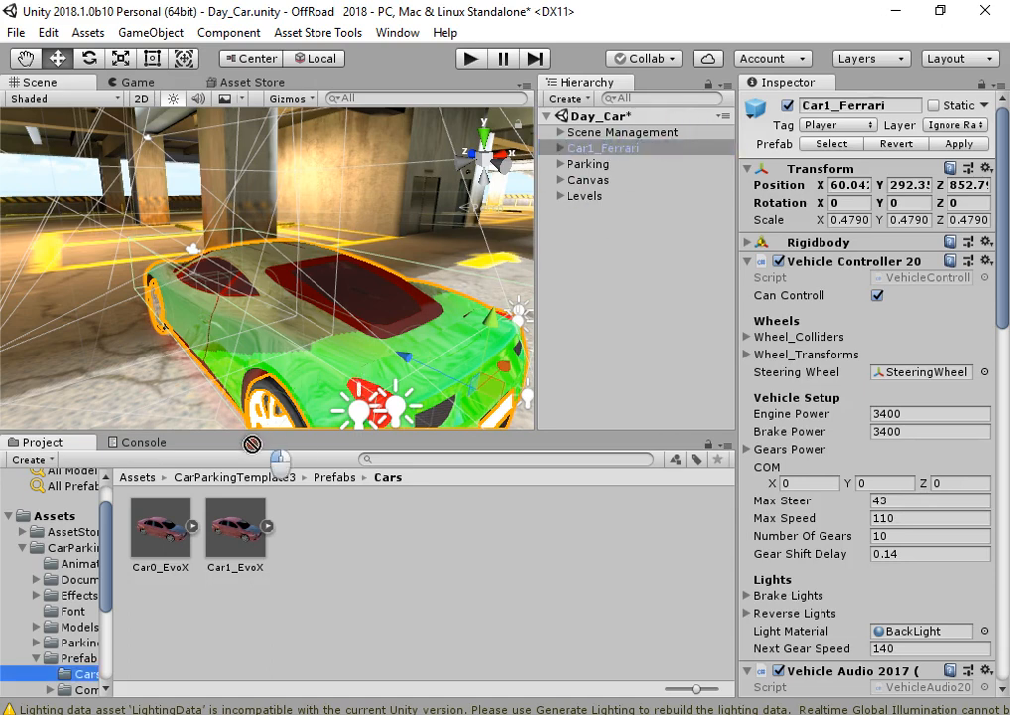
# Overwrite the Car1_EvoX prefab in Prefabs/Cars with the scene's Car1_Ferrari object.
pyautogui.click(236, 539)
pyautogui.moveTo(234, 533); pyautogui.dragTo(235, 533)
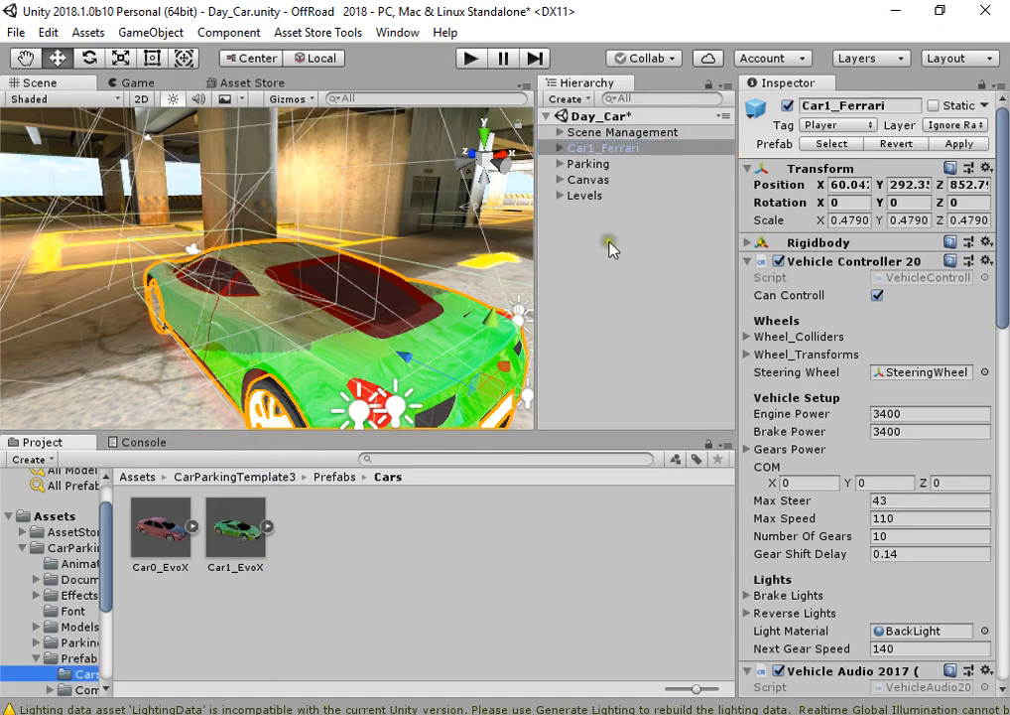
pyautogui.click(603, 148)
# Rename the overwritten Car1_EvoX prefab as Car1_Ferrari and delete the Ferrari instance from the Day_Car scene.
pyautogui.click(238, 531)
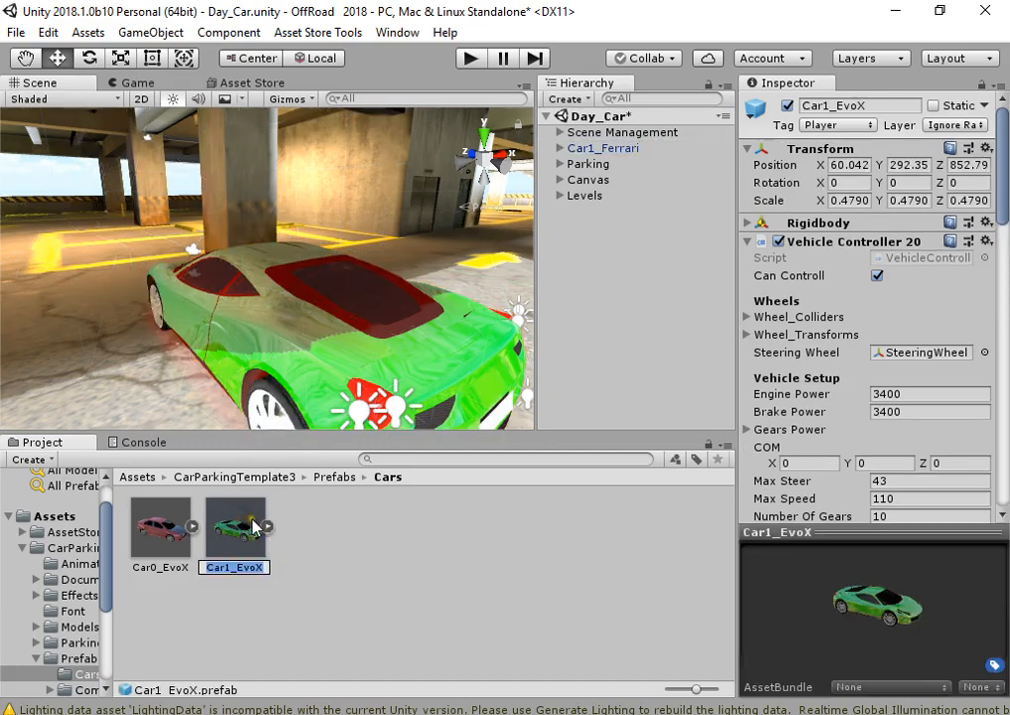
pyautogui.write('Car1_Ferrari')
pyautogui.click(323, 536)
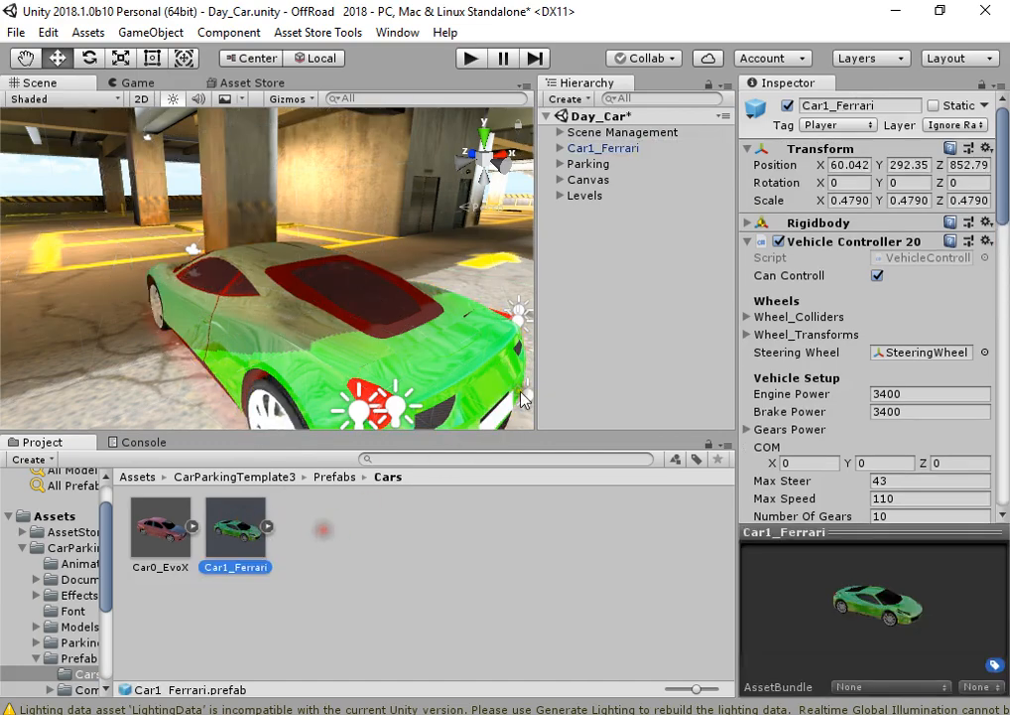
pyautogui.click(635, 149)
pyautogui.press('Delete')
# Look through Levels for Level0's Spawn Point and examine the Vehicle list in its Vehicle Loader.
pyautogui.click(590, 181)
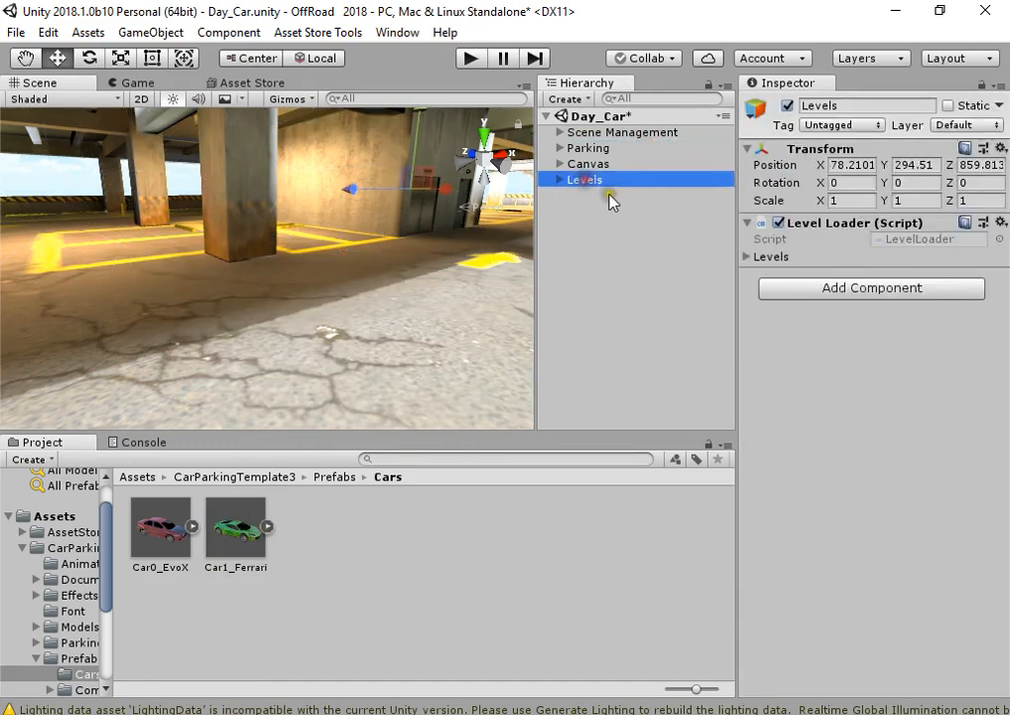
pyautogui.click(773, 258)
pyautogui.click(772, 257)
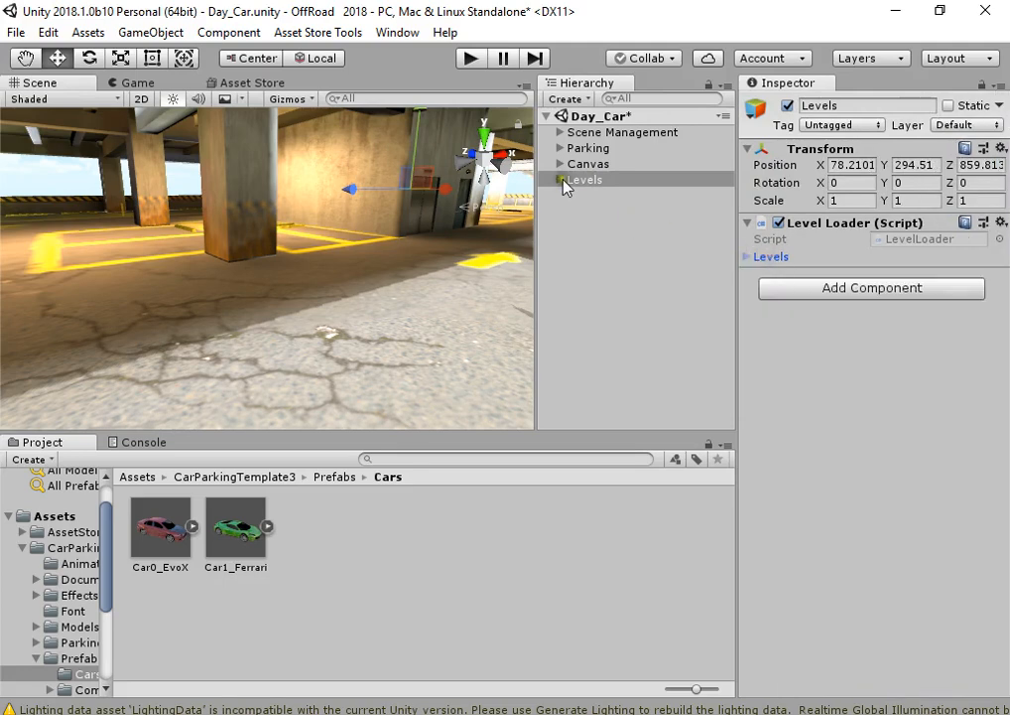
pyautogui.click(601, 133)
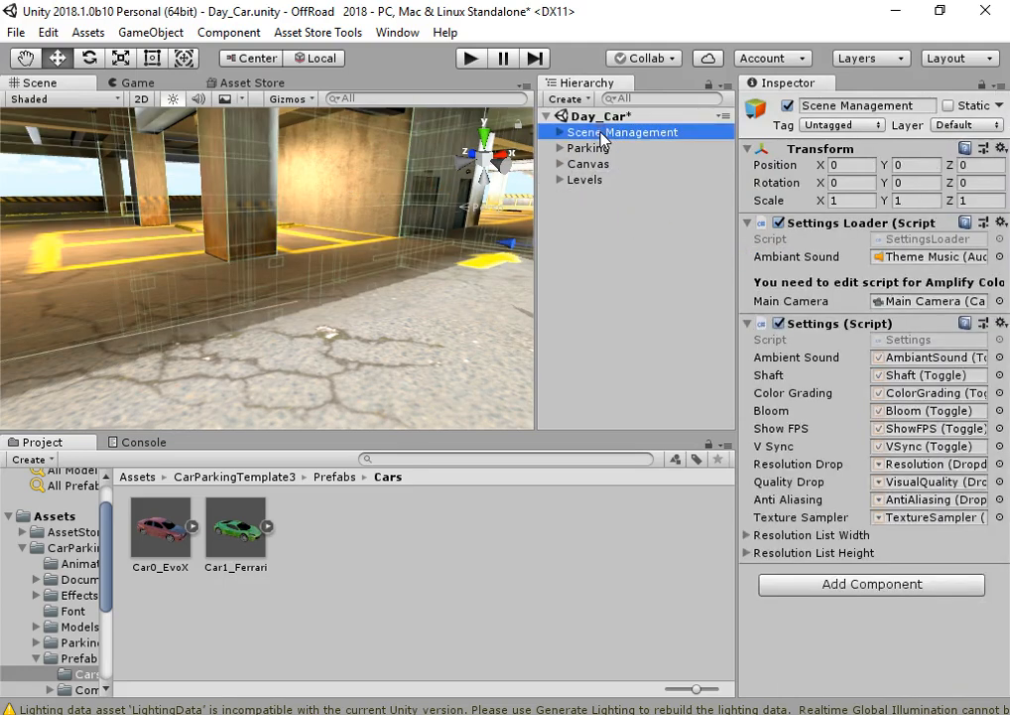
pyautogui.click(588, 179)
pyautogui.click(559, 180)
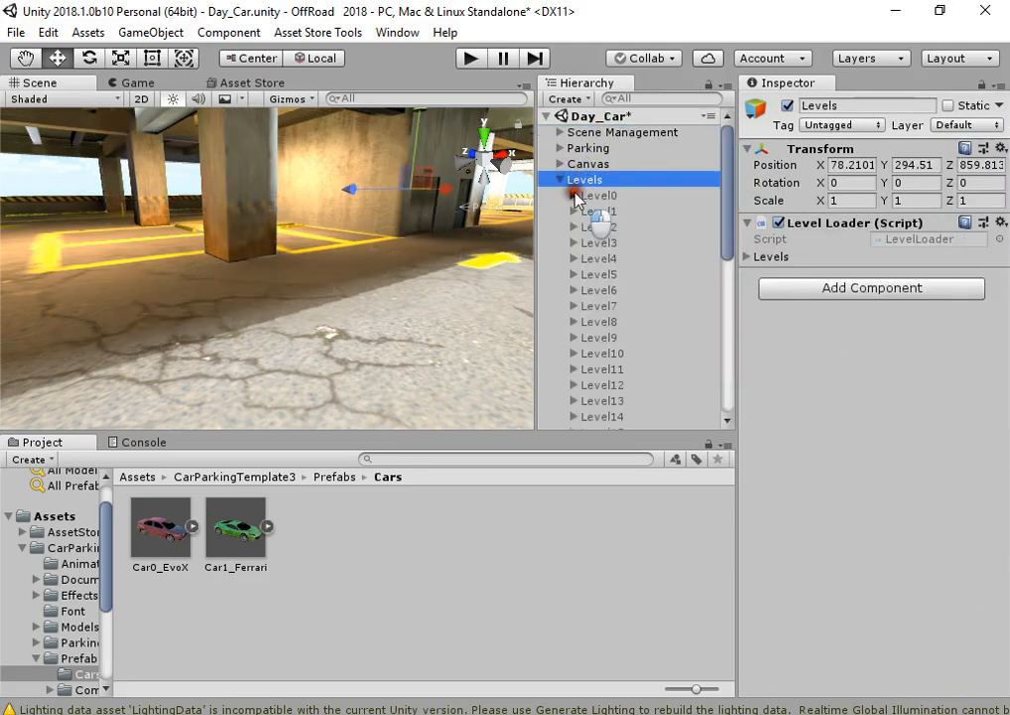
pyautogui.click(573, 195)
pyautogui.click(628, 212)
pyautogui.click(622, 245)
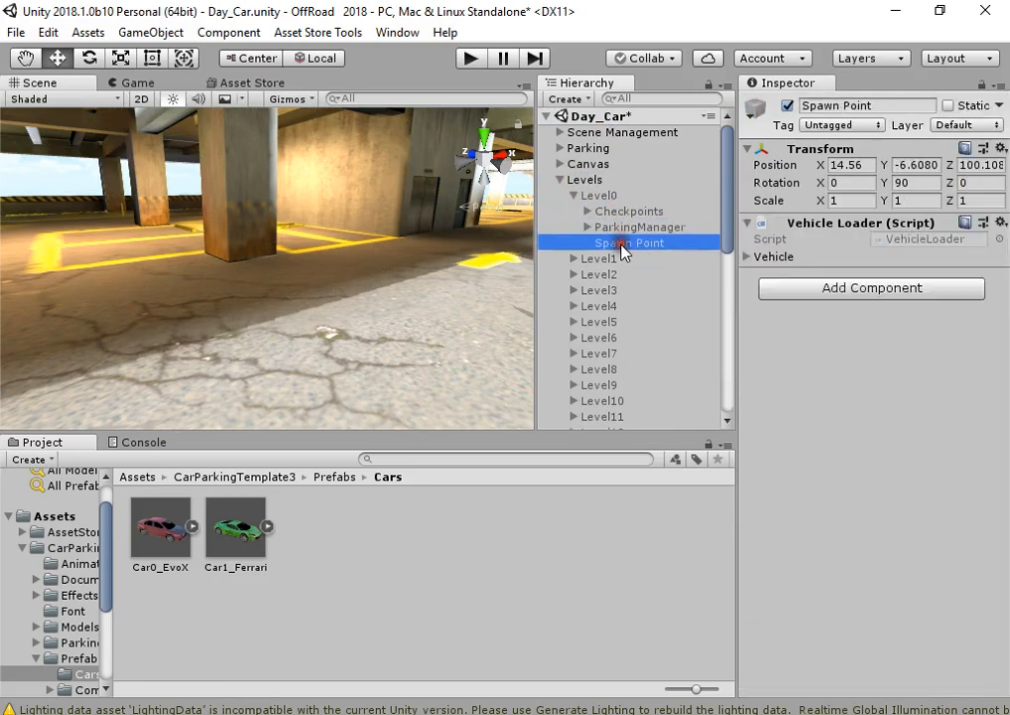
pyautogui.click(759, 257)
# Select every Spawn Point in the scene through a name search and add the Car1_Ferrari prefab to their Vehicle list.
pyautogui.moveTo(672, 244); pyautogui.dragTo(642, 99)
pyautogui.hotkey('ctrl', 'a')
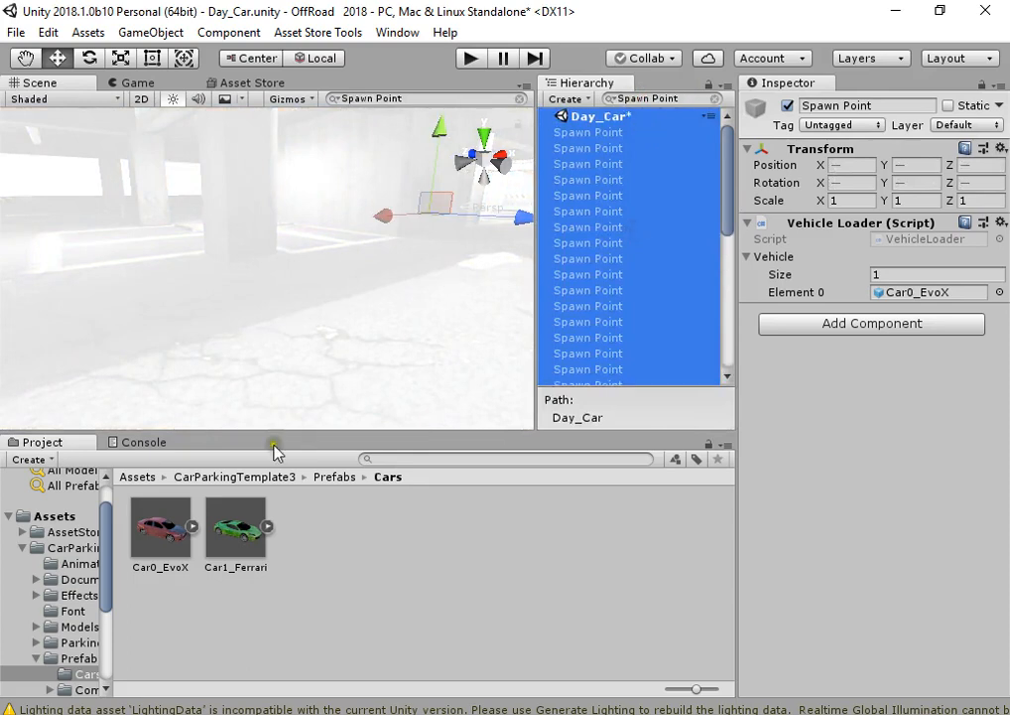
pyautogui.moveTo(247, 537); pyautogui.dragTo(870, 256)
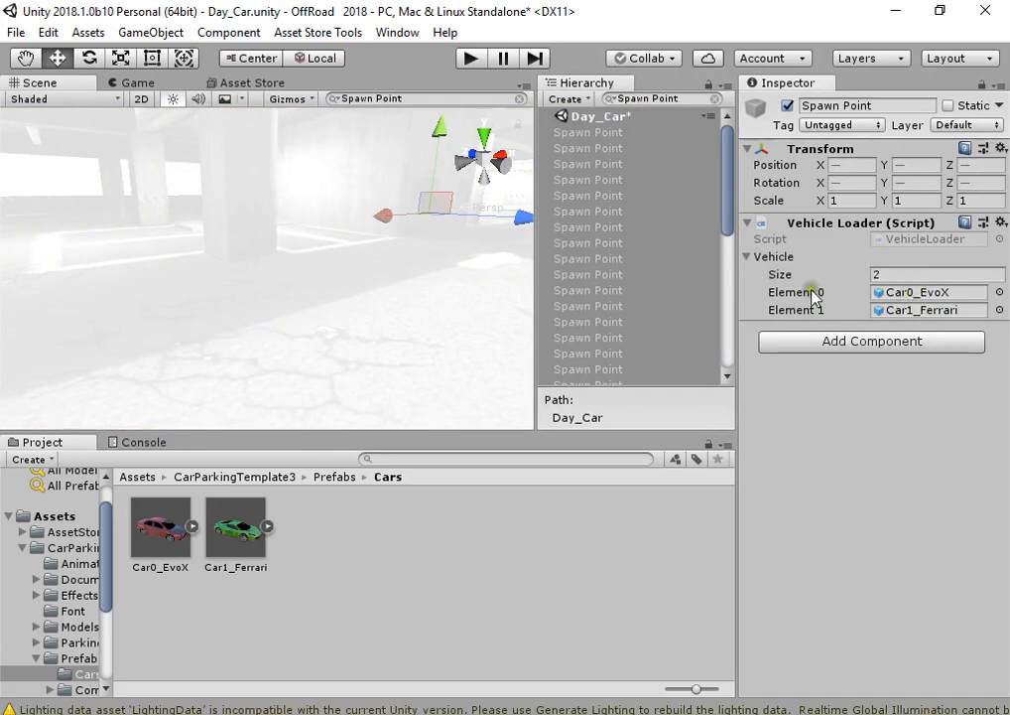
pyautogui.click(753, 257)
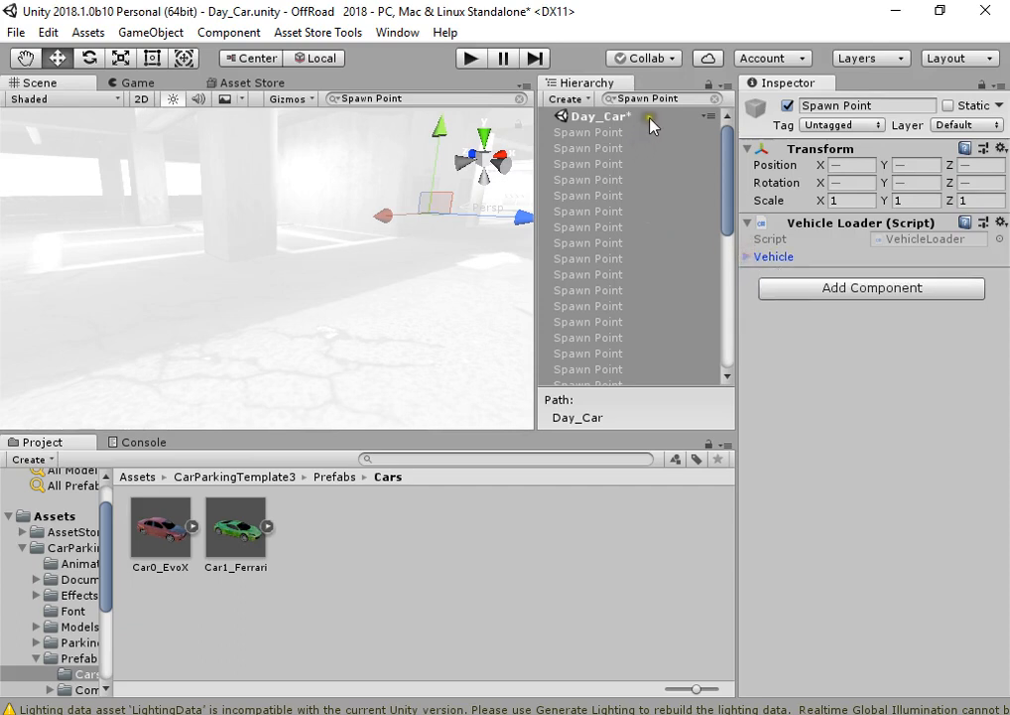
pyautogui.click(713, 98)
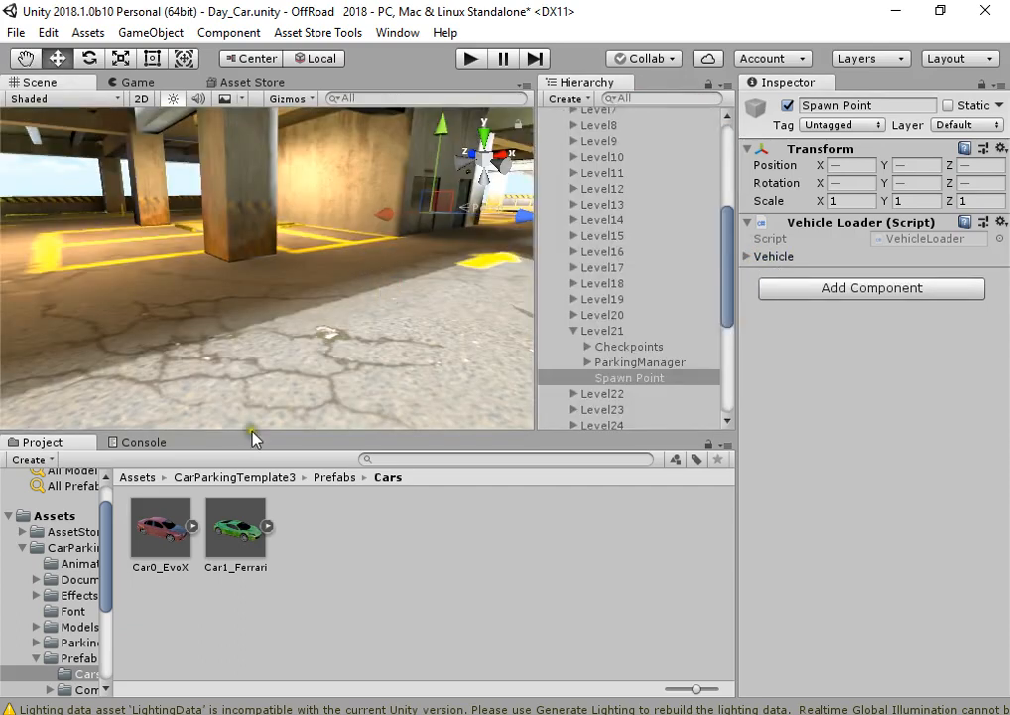
# Save the Day_Car scene and open the Garage scene from the CarParkingTemplate3 Scenes folder.
pyautogui.moveTo(114, 603); pyautogui.dragTo(149, 605)
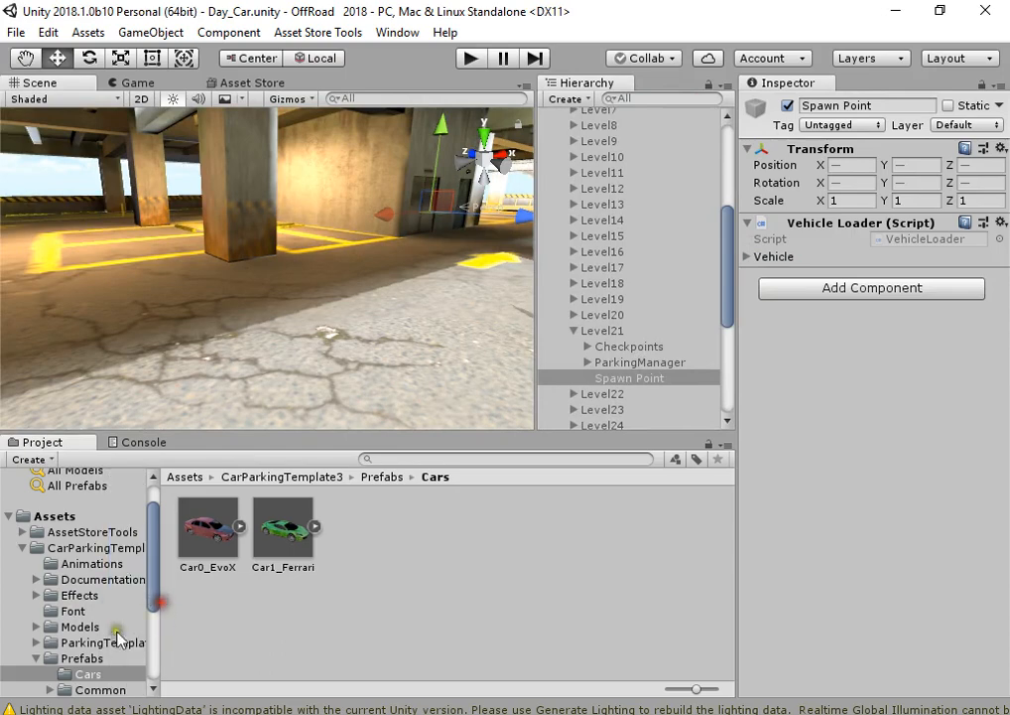
pyautogui.click(101, 642)
pyautogui.click(83, 612)
pyautogui.click(87, 674)
pyautogui.scroll(-5, 87, 635)
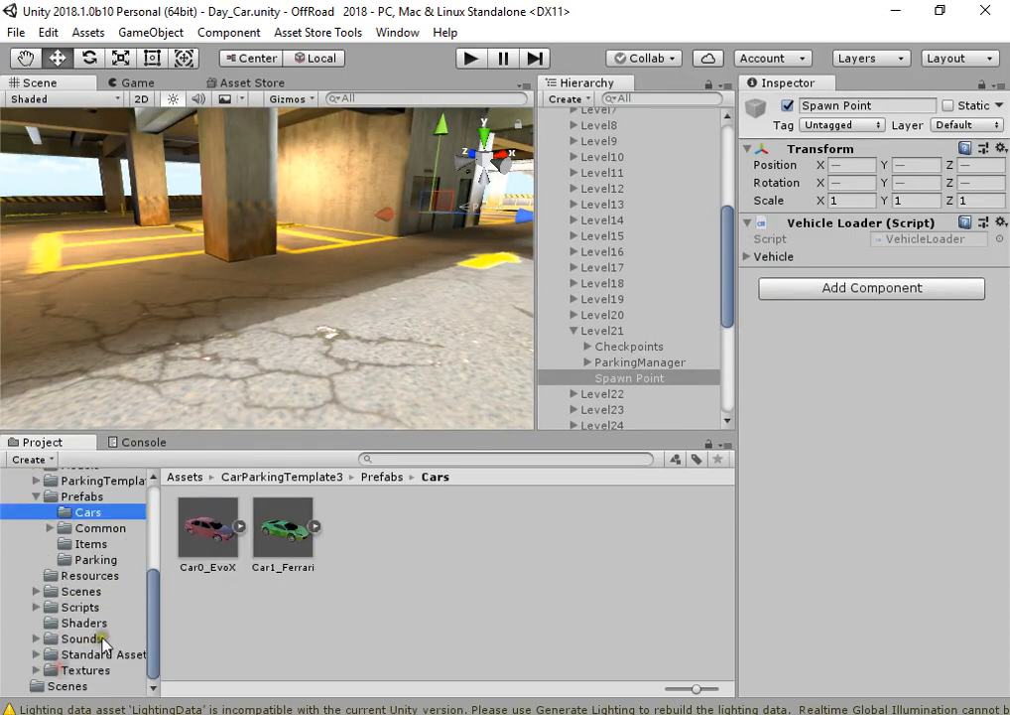
pyautogui.click(82, 591)
pyautogui.doubleClick(511, 541)
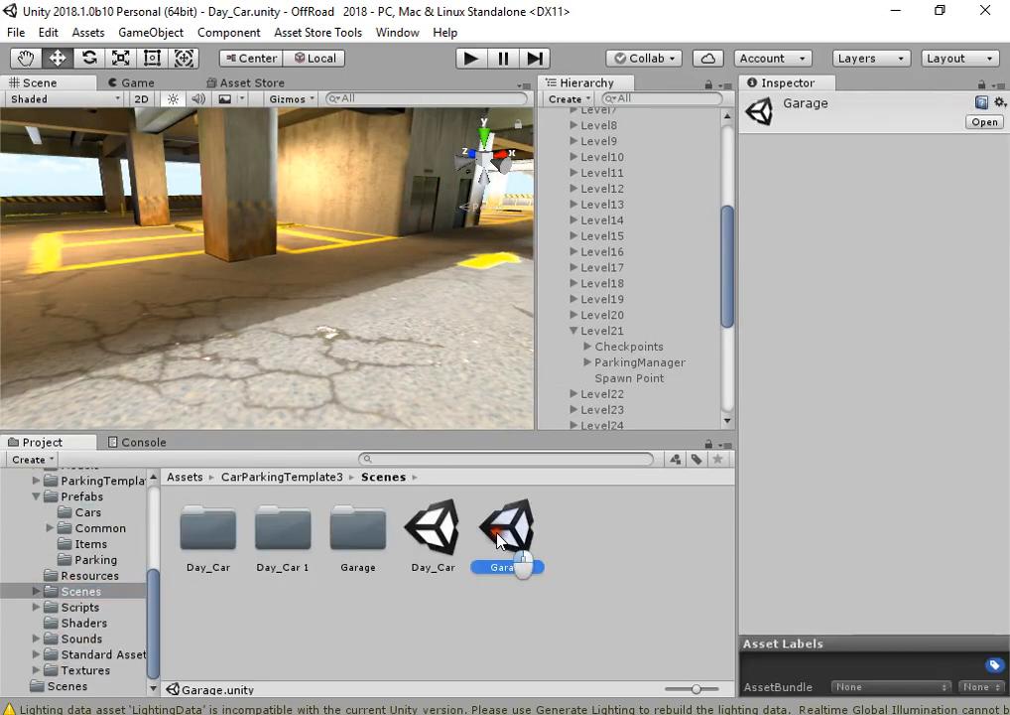
# Add the Car1_Ferrari prefab as Element 1 of the Vehicles list on the Garage's Spawn Point.
pyautogui.click(601, 146)
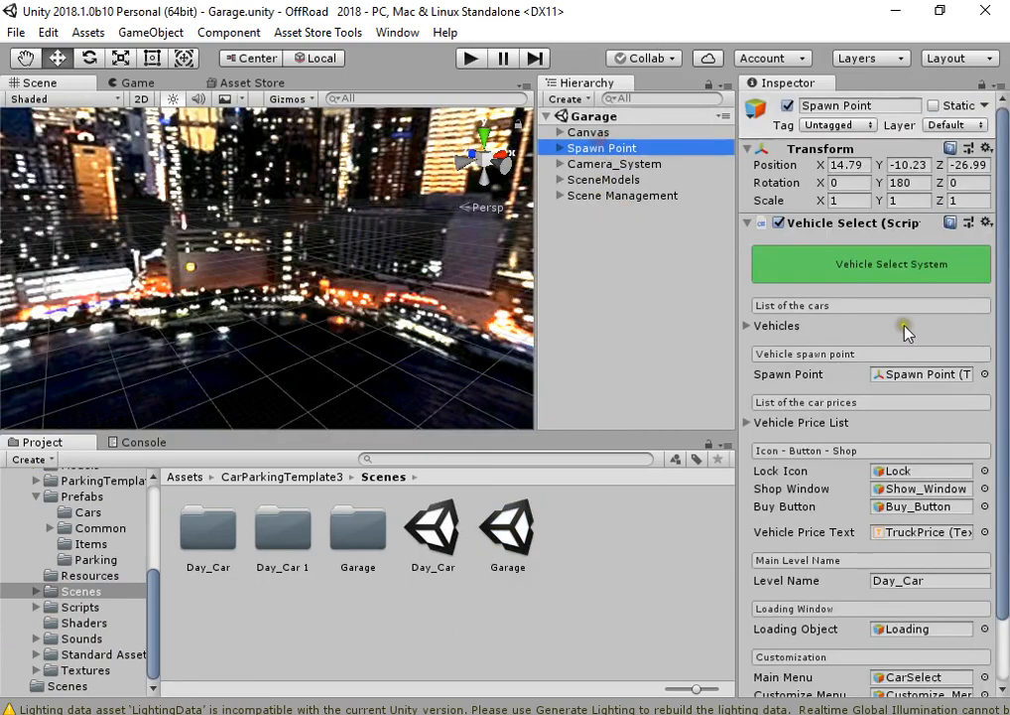
pyautogui.click(776, 325)
pyautogui.click(913, 361)
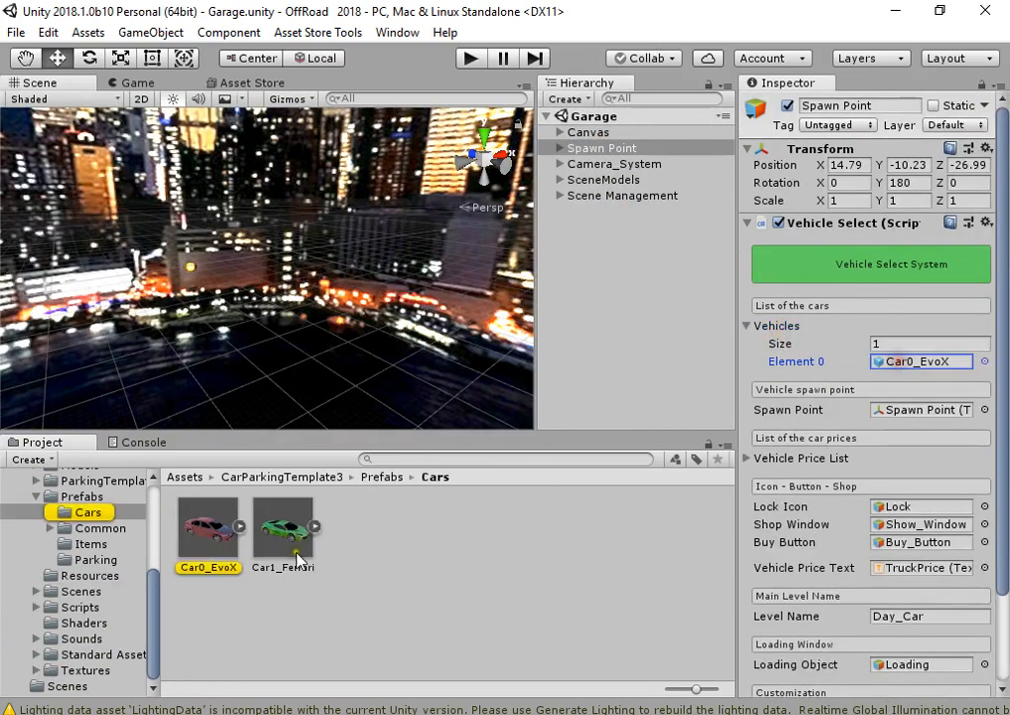
pyautogui.moveTo(747, 401); pyautogui.dragTo(883, 335)
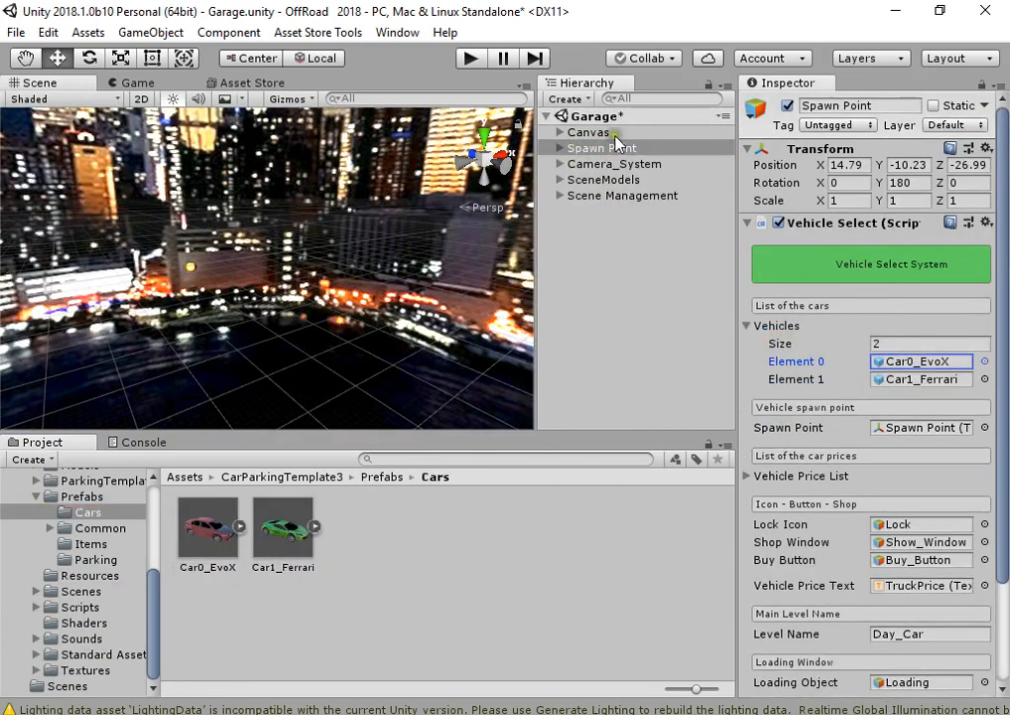
# Set the Vehicle Price List size to 2 and enter 2000 as Element 1.
pyautogui.scroll(-3, 772, 387)
pyautogui.click(773, 356)
pyautogui.click(918, 375)
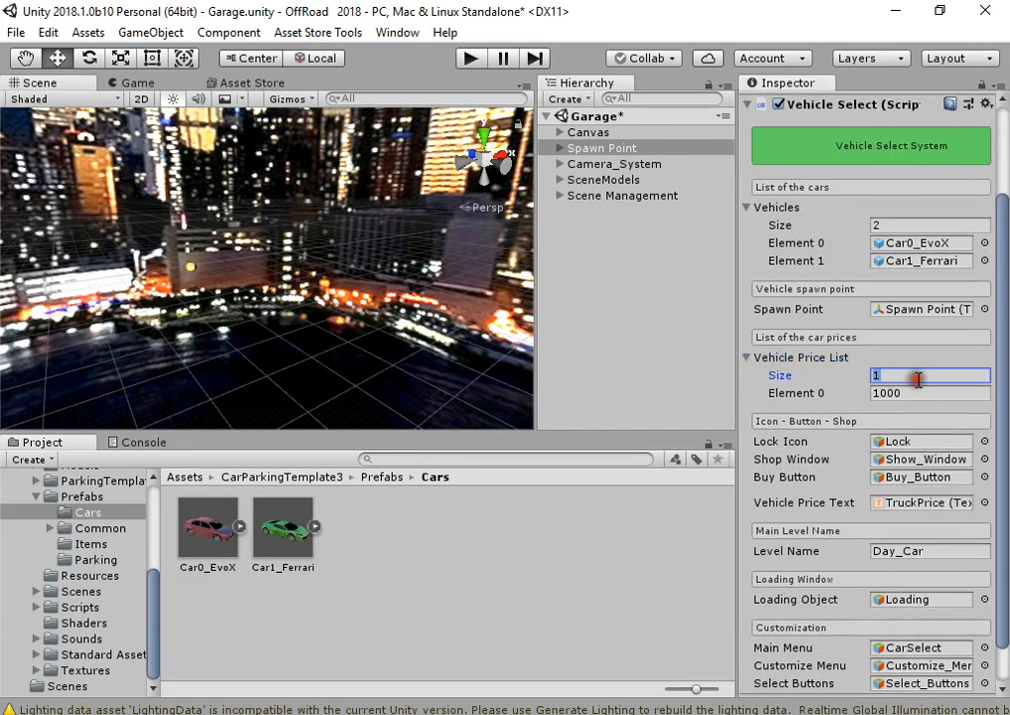
pyautogui.press('Return')
pyautogui.click(906, 411)
pyautogui.write('2000')
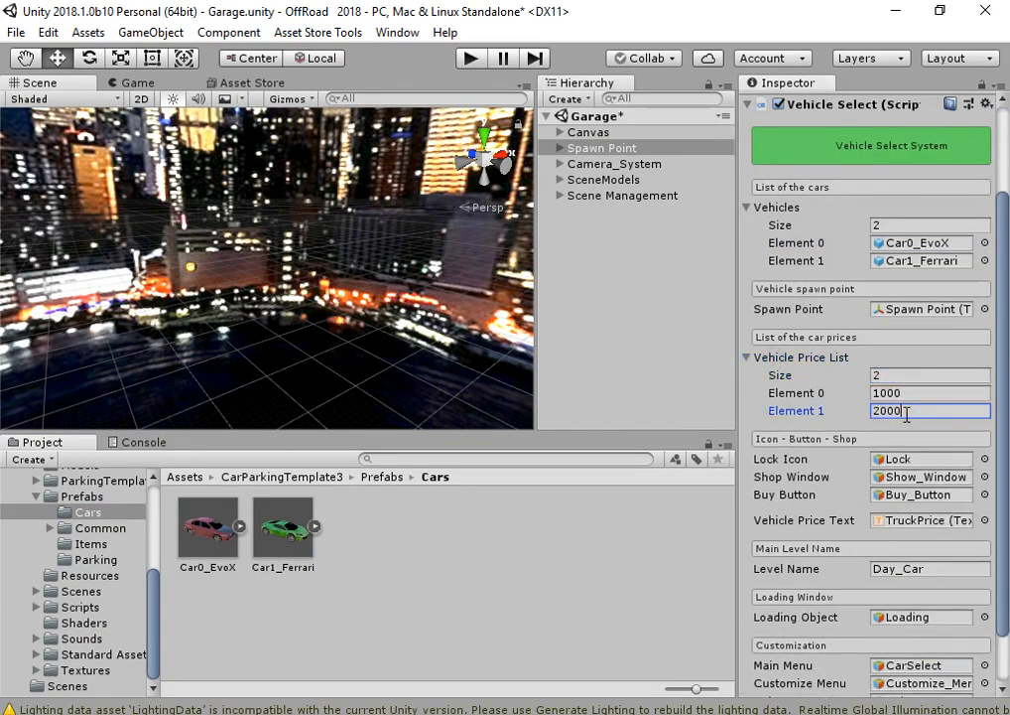
pyautogui.scroll(-2, 851, 453)
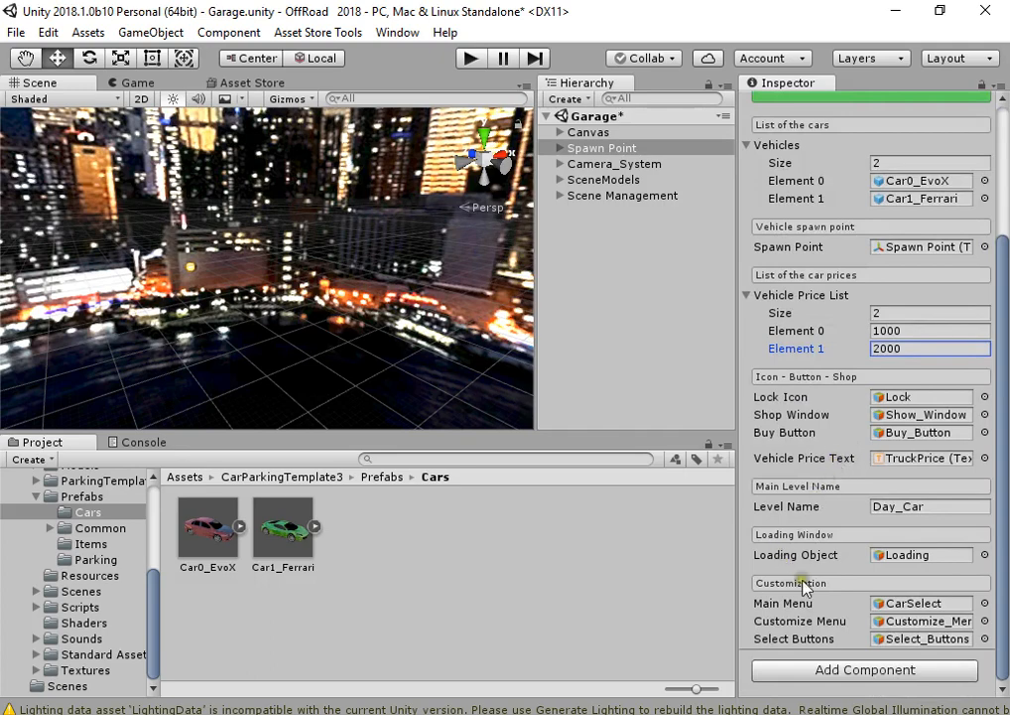
# Run the Garage scene, switch back and forth between the two cars, and buy the Ferrari.
pyautogui.click(651, 311)
pyautogui.click(476, 60)
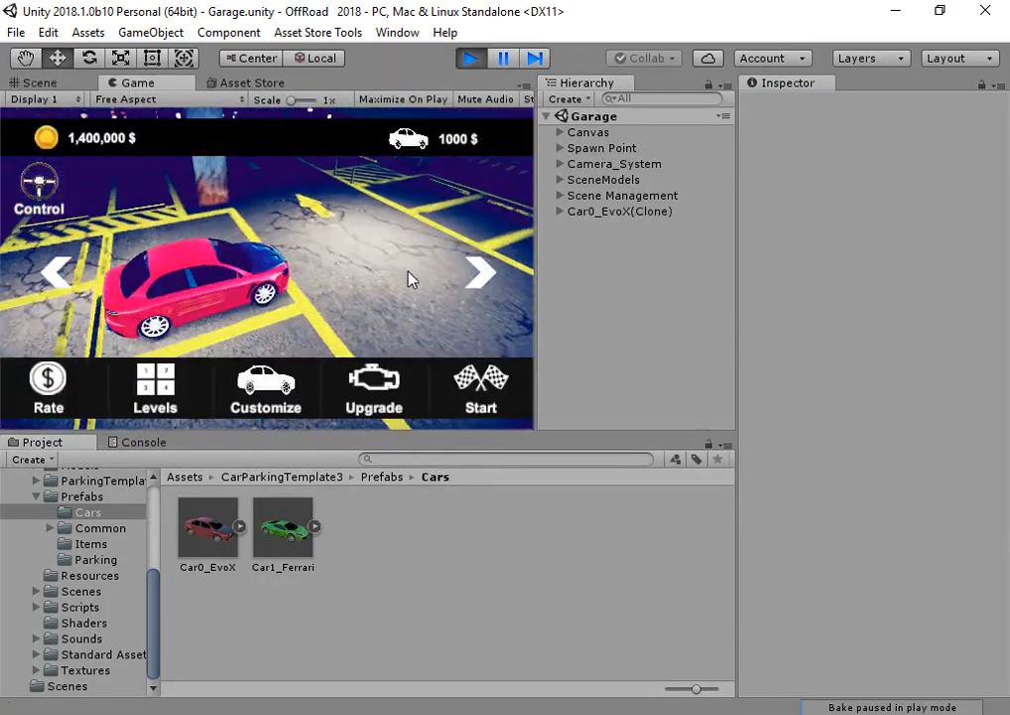
pyautogui.click(488, 280)
pyautogui.click(60, 276)
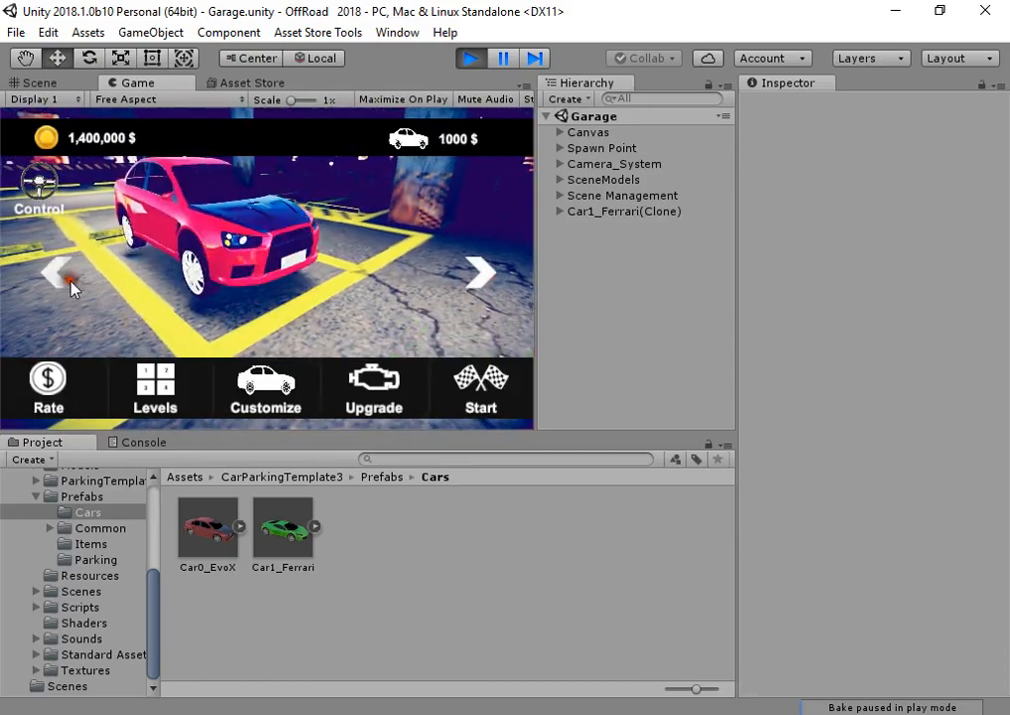
pyautogui.click(486, 278)
pyautogui.click(55, 288)
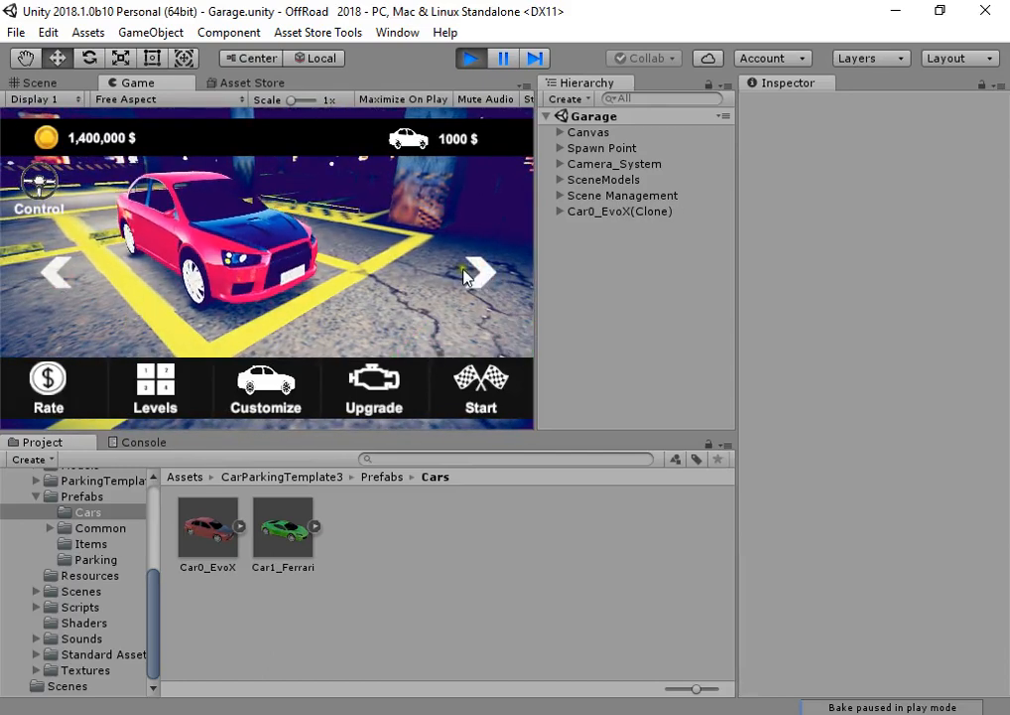
pyautogui.click(481, 272)
pyautogui.click(452, 343)
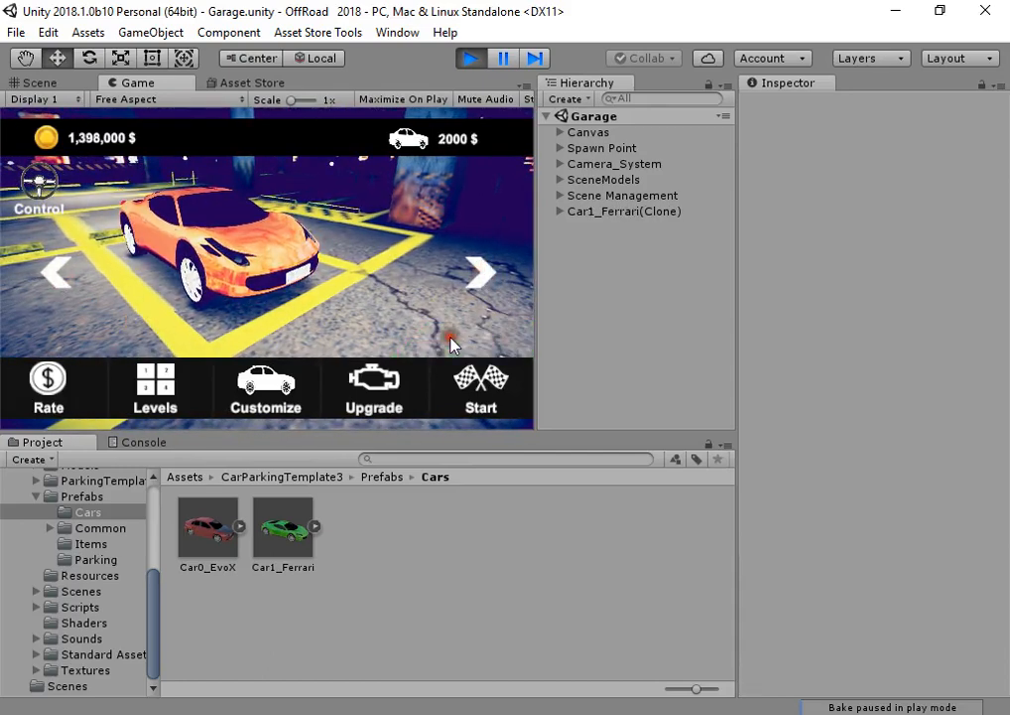
# Customize the Ferrari by buying the 2000 roof part and the spoiler offered between the 2000 and 4000 ones.
pyautogui.click(265, 387)
pyautogui.click(261, 382)
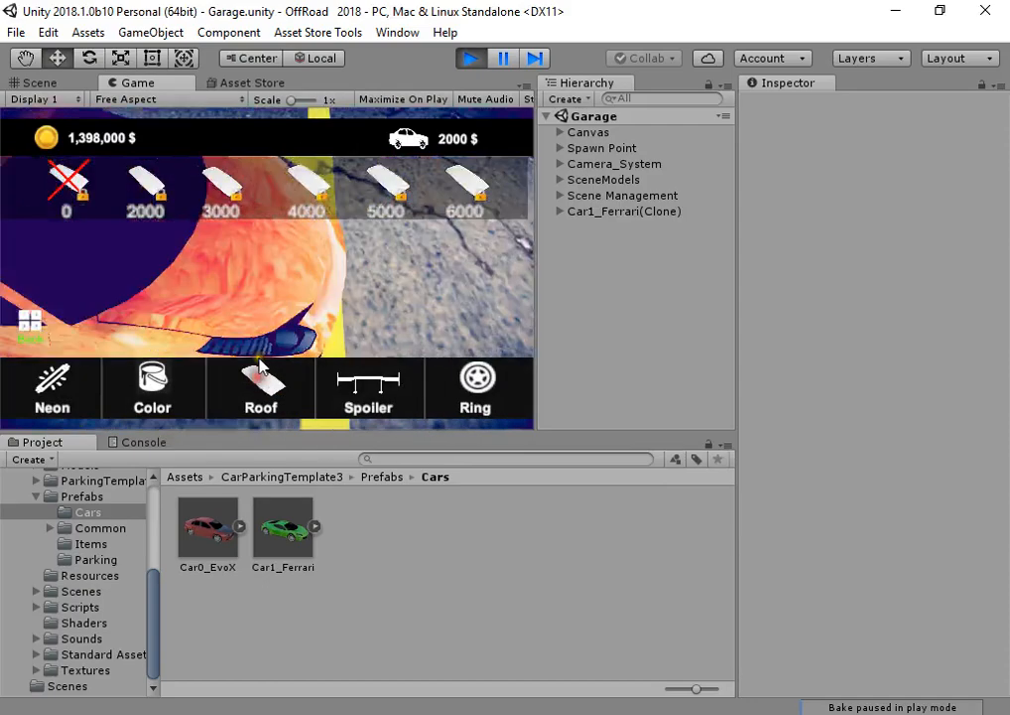
pyautogui.click(179, 198)
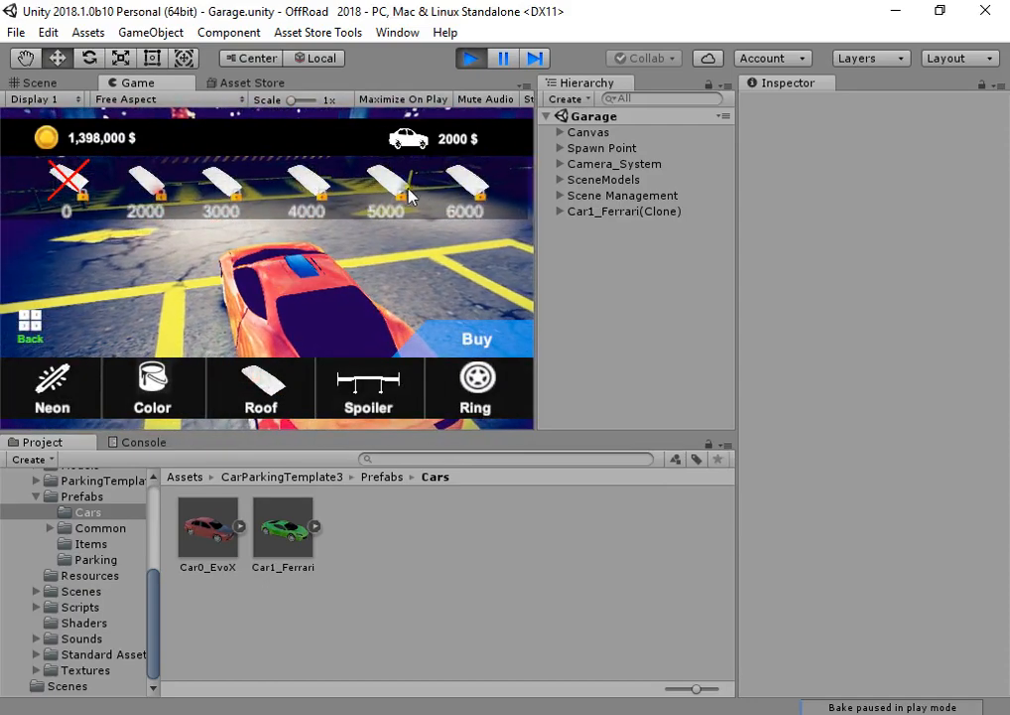
pyautogui.click(452, 339)
pyautogui.click(368, 387)
pyautogui.click(348, 178)
pyautogui.click(476, 338)
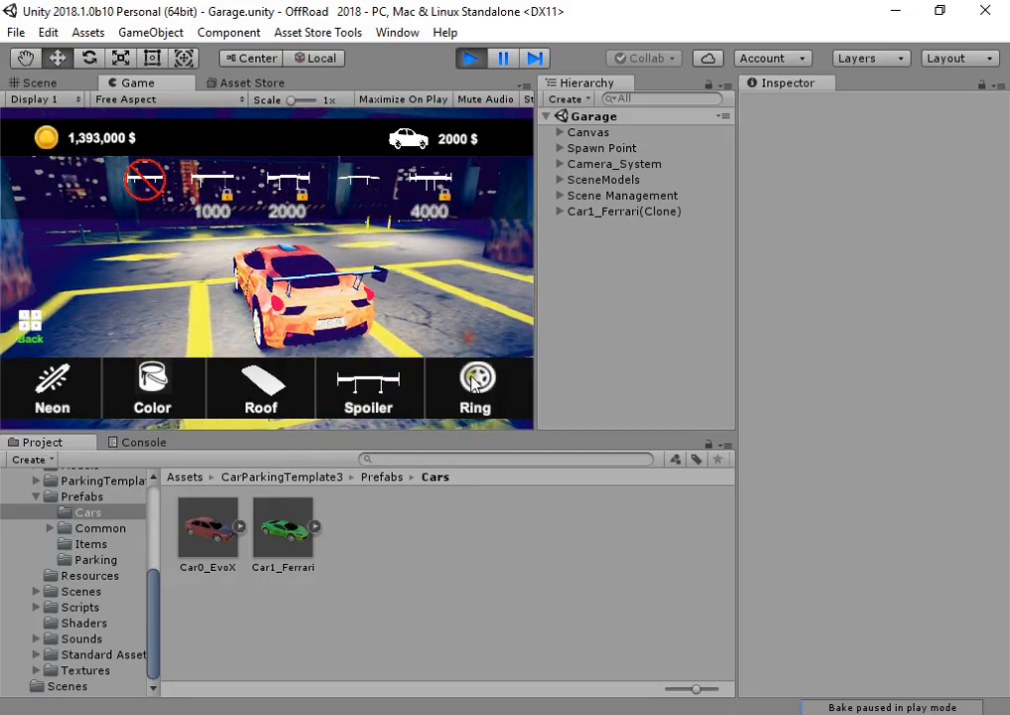
# Buy the 6000 rims for the Ferrari and paint its body light green.
pyautogui.click(476, 385)
pyautogui.click(453, 182)
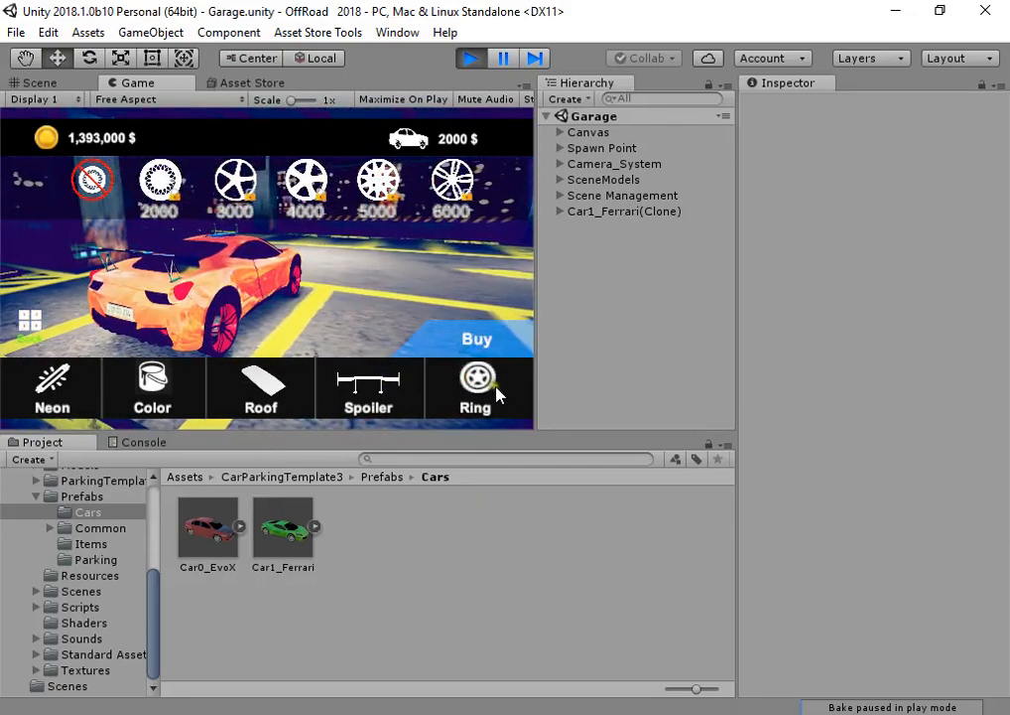
pyautogui.click(478, 341)
pyautogui.click(157, 384)
pyautogui.click(193, 182)
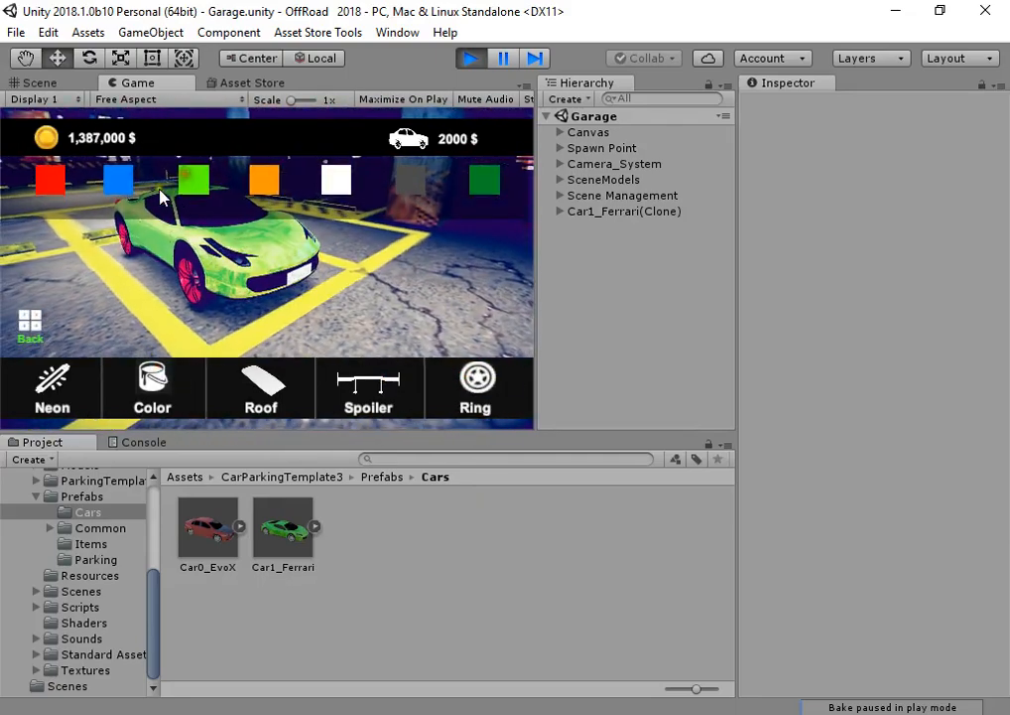
# Paint the Ferrari's body red, give it green neon lighting, and return to the main garage screen.
pyautogui.click(118, 180)
pyautogui.click(53, 184)
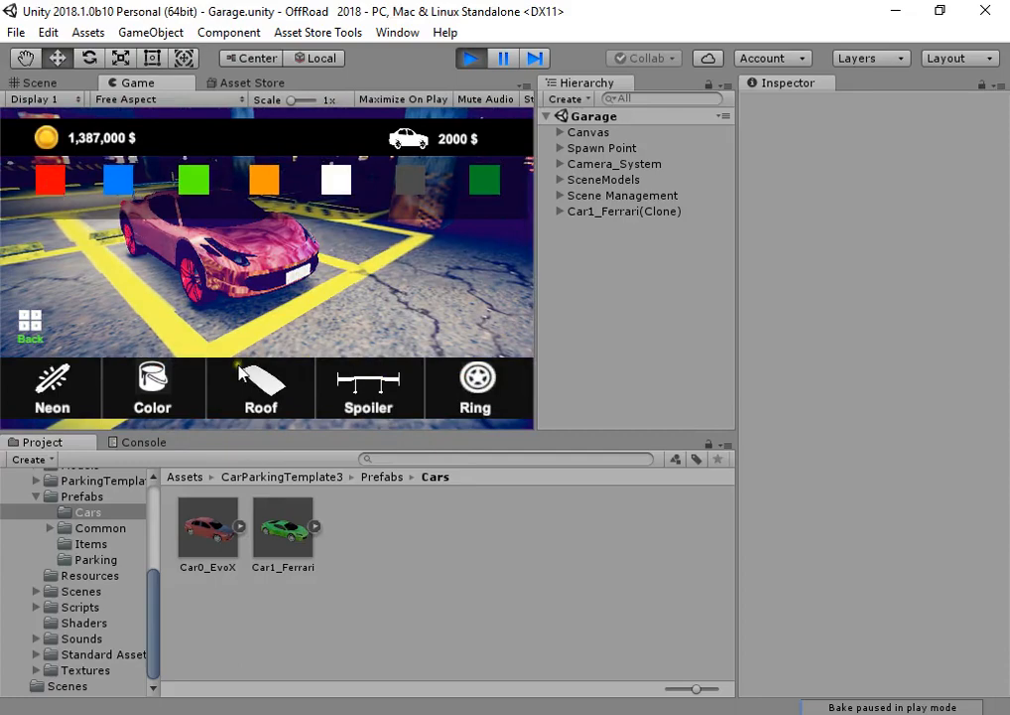
pyautogui.click(53, 387)
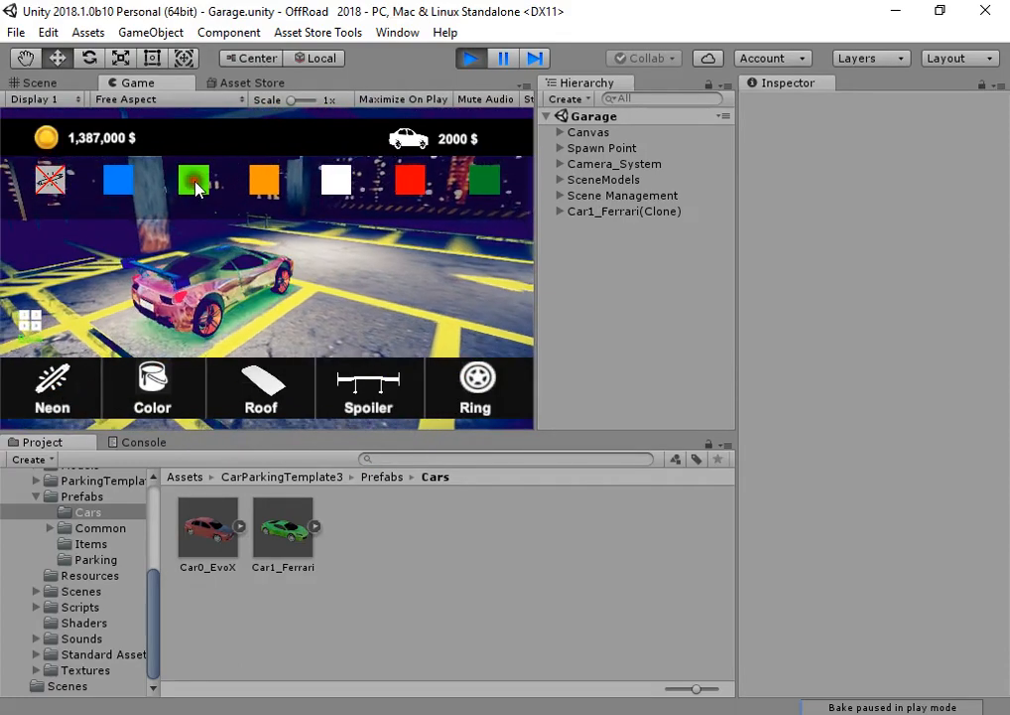
pyautogui.click(270, 189)
pyautogui.click(196, 187)
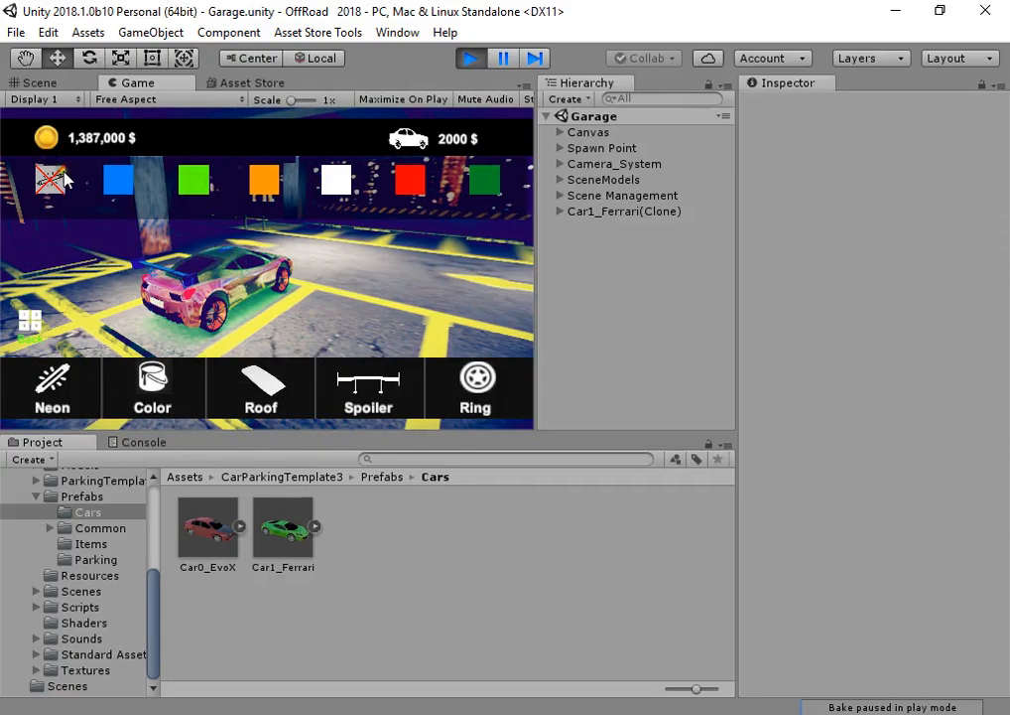
pyautogui.click(34, 317)
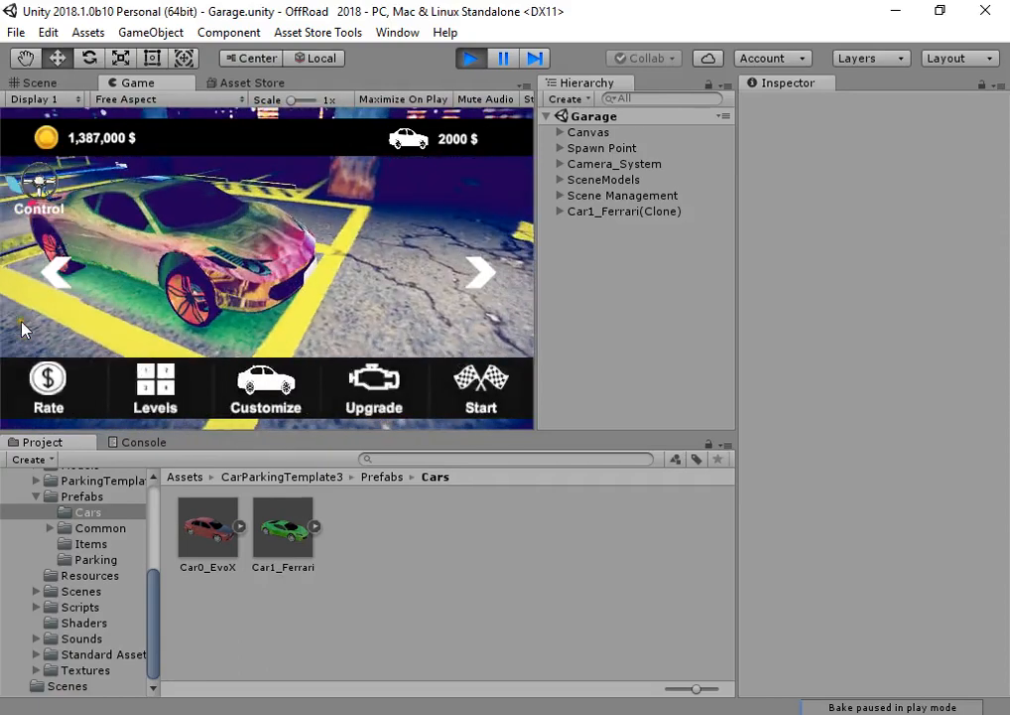
# Try to start the level from the garage, check and clear the console, and stop the run.
pyautogui.click(464, 393)
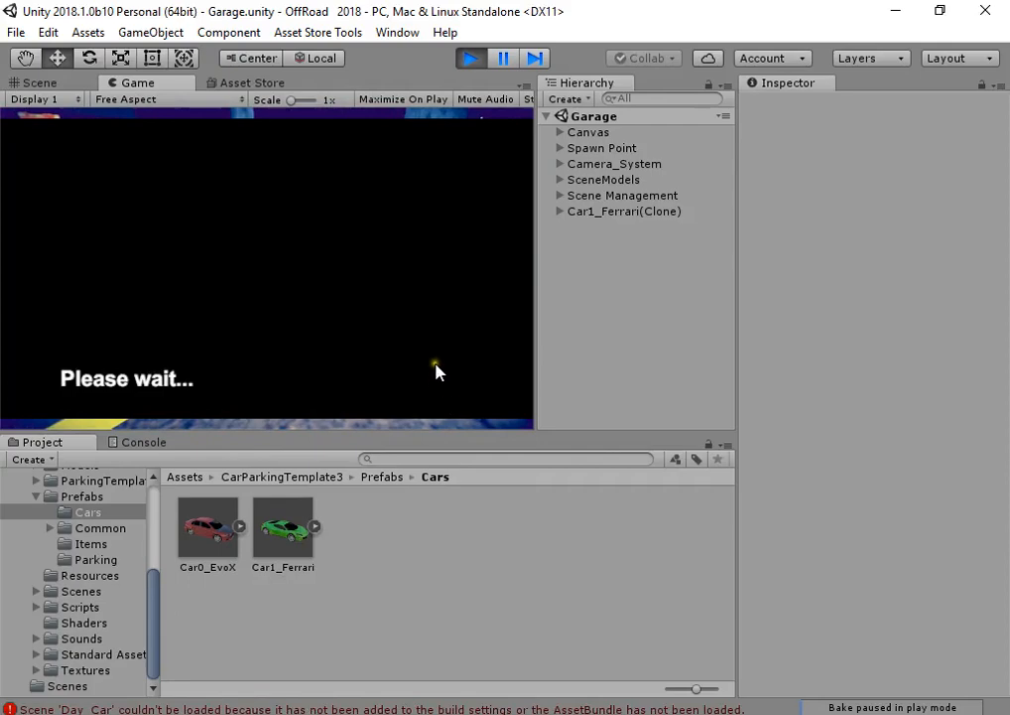
pyautogui.click(154, 446)
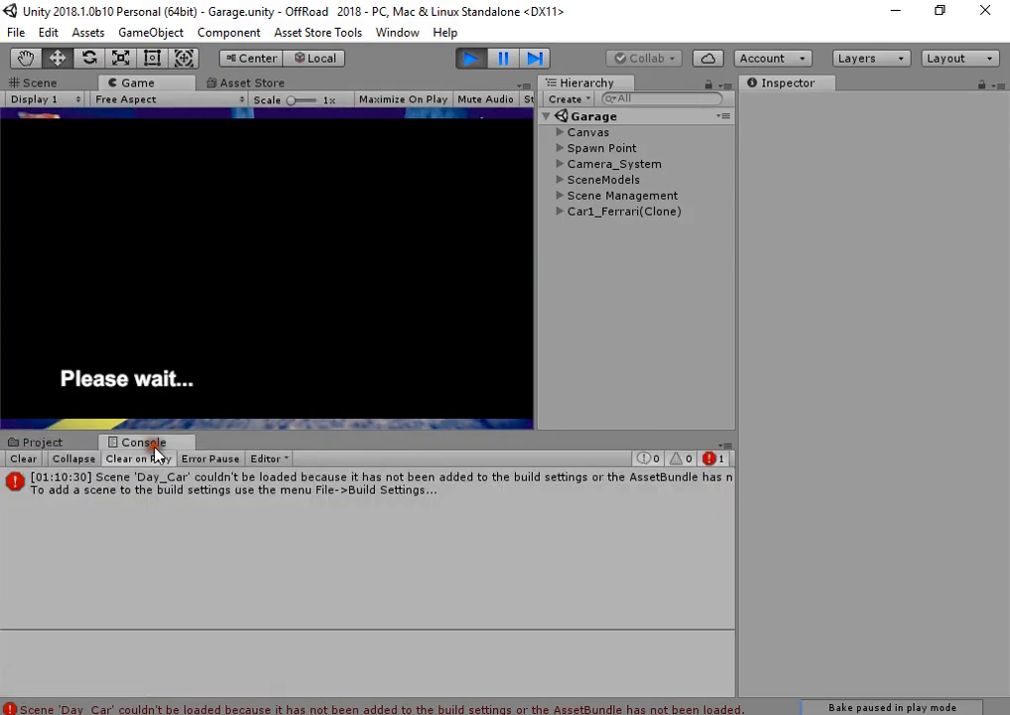
pyautogui.click(24, 458)
pyautogui.click(470, 59)
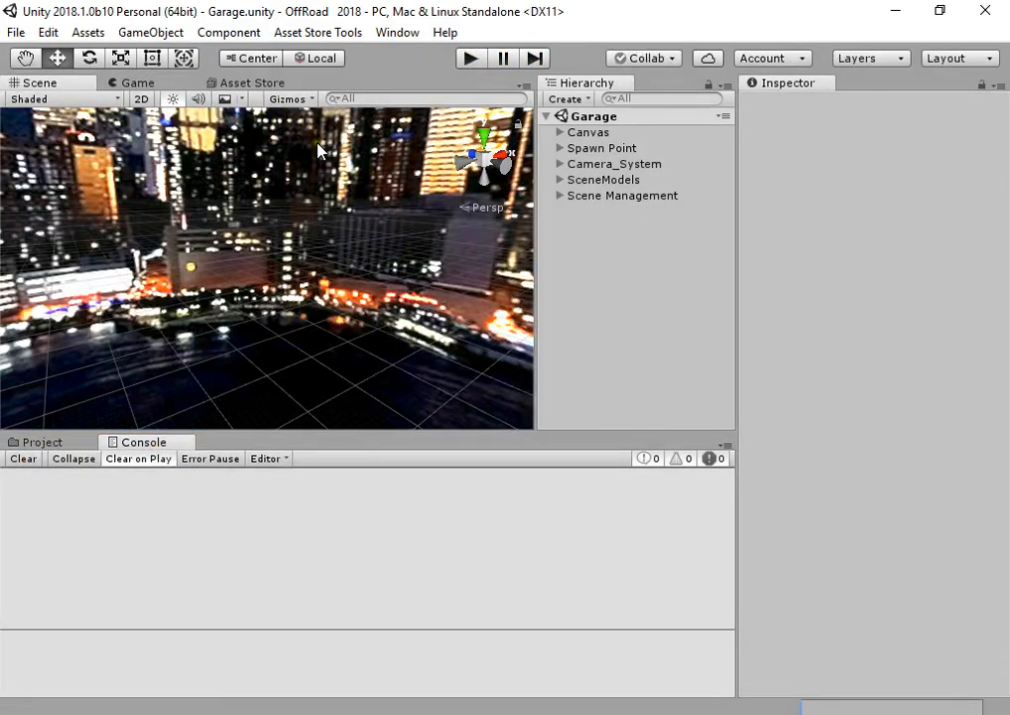
# Open the Build Settings and remove SampleScene from the scenes in build.
pyautogui.hotkey('ctrl', 'shift', 'b')
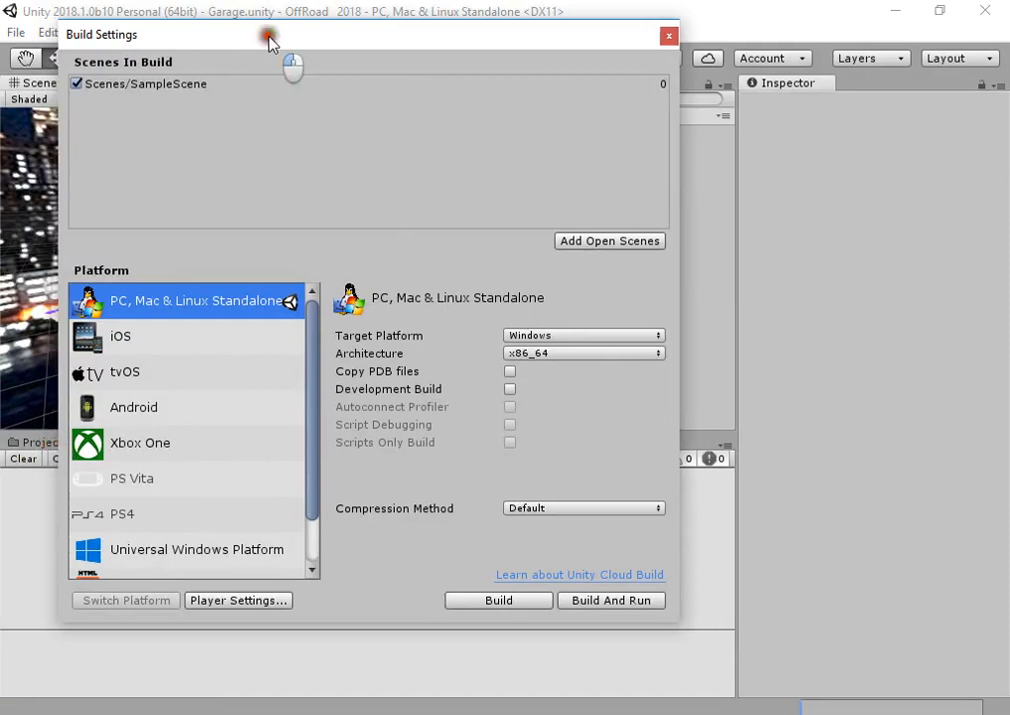
pyautogui.moveTo(266, 33); pyautogui.dragTo(608, 61)
pyautogui.click(72, 446)
pyautogui.click(472, 113)
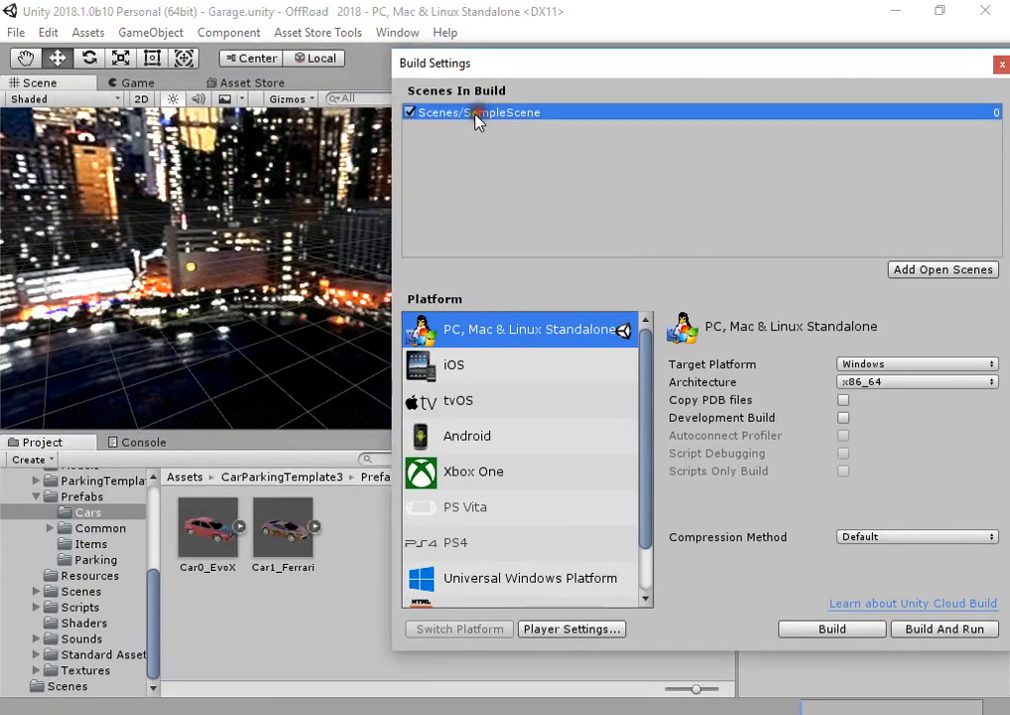
pyautogui.press('Delete')
# Add the Day_Car and Garage scenes from CarParkingTemplate3 to the build and close the Build Settings.
pyautogui.click(118, 589)
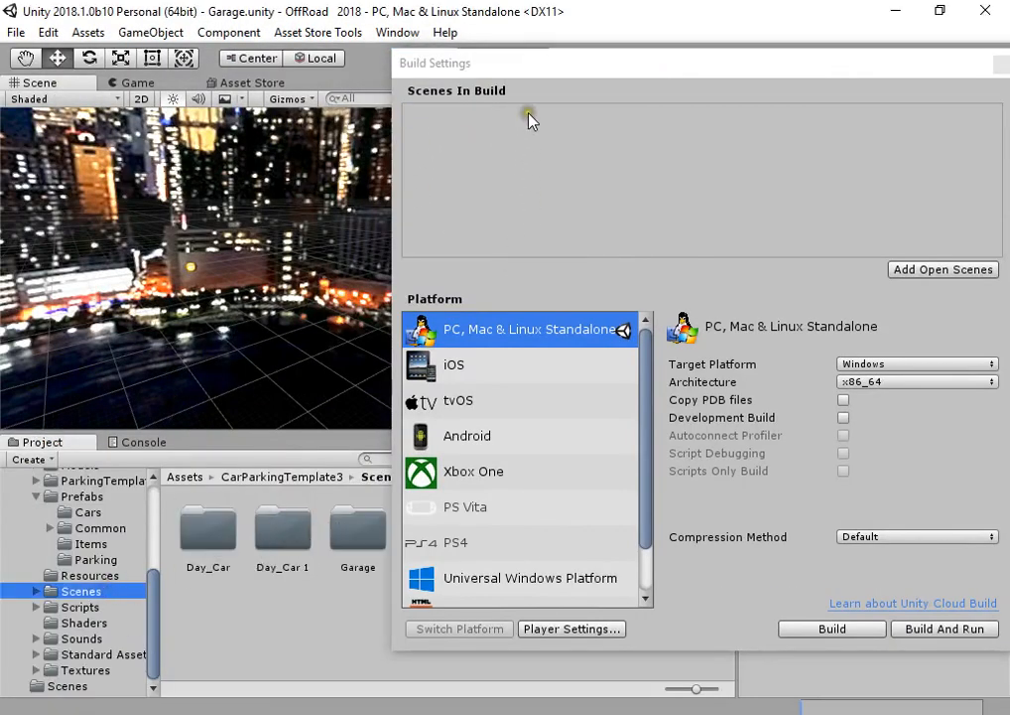
pyautogui.moveTo(515, 63); pyautogui.dragTo(804, 329)
pyautogui.click(433, 536)
pyautogui.keyDown('ctrl'); pyautogui.click(508, 536); pyautogui.keyUp('ctrl')
pyautogui.moveTo(507, 536); pyautogui.dragTo(819, 392)
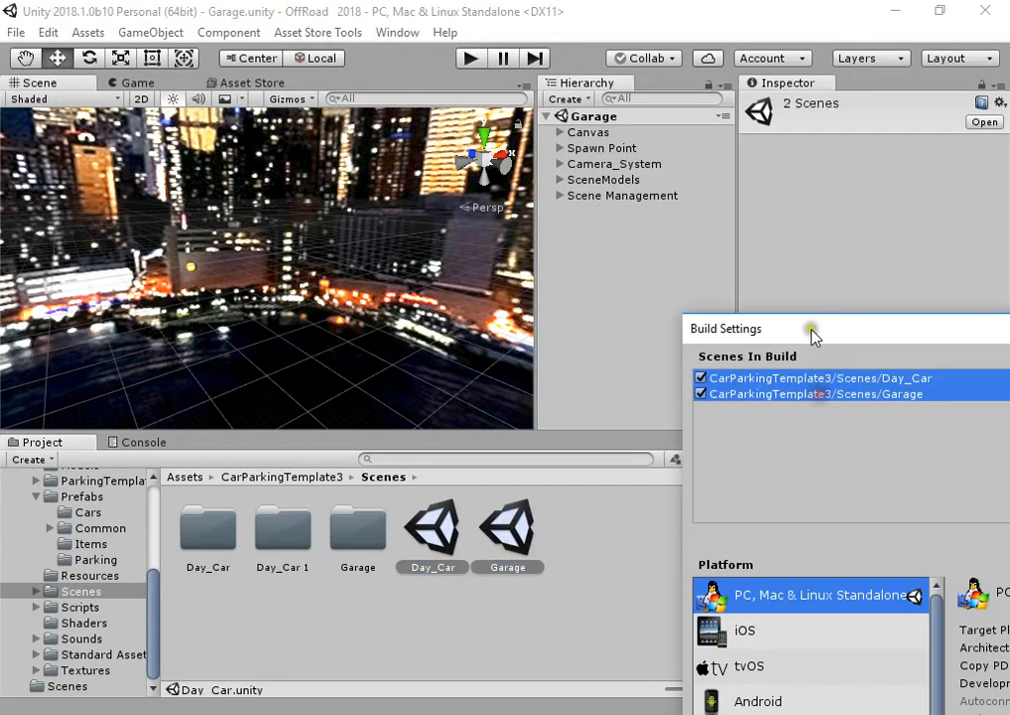
pyautogui.moveTo(812, 335); pyautogui.dragTo(364, 125)
pyautogui.click(844, 118)
# Run the Garage scene again, start the parking level with the Ferrari, and dismiss the system notification.
pyautogui.click(471, 58)
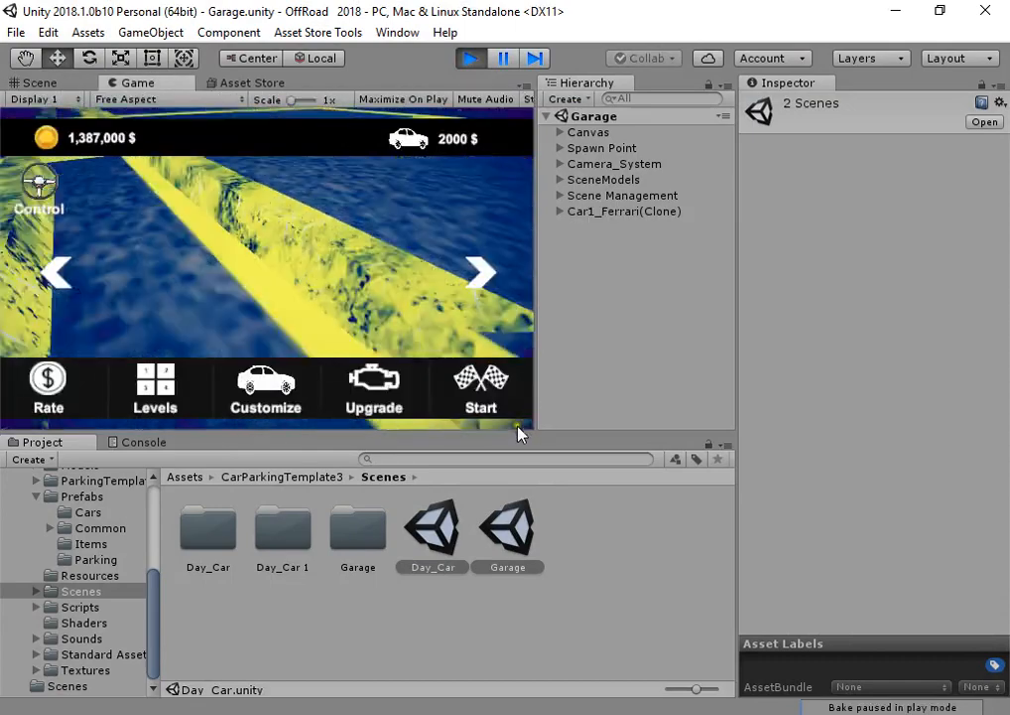
pyautogui.click(486, 385)
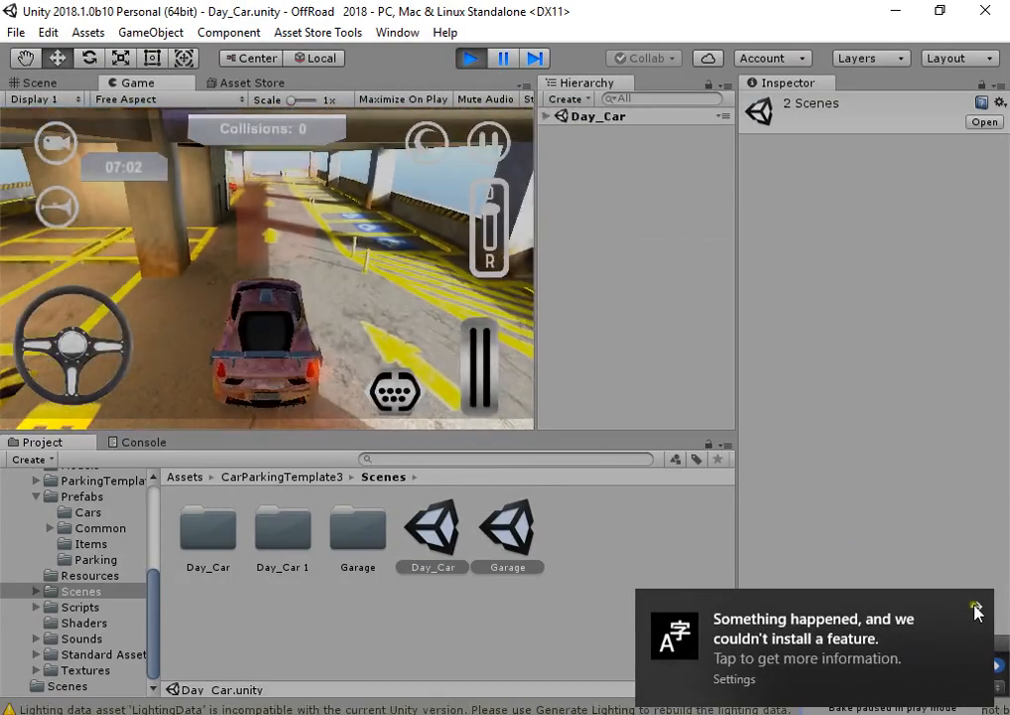
pyautogui.click(973, 602)
# Test-drive the Ferrari in the parking level using the throttle, brake, gear lever and steering wheel.
pyautogui.click(478, 368)
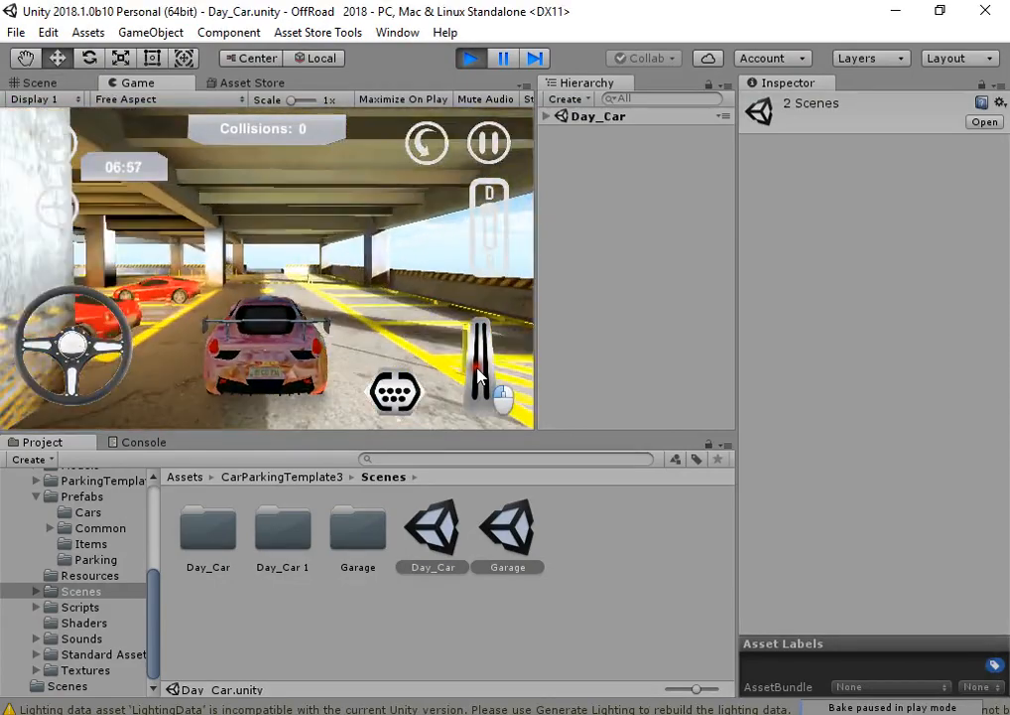
pyautogui.click(387, 385)
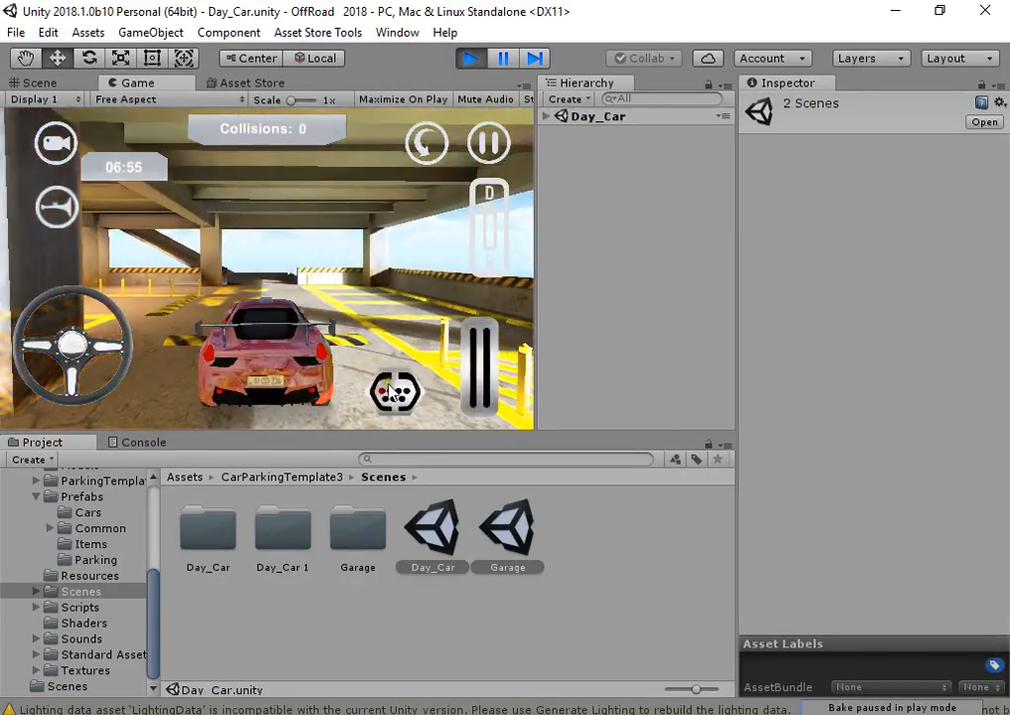
pyautogui.click(481, 366)
pyautogui.click(497, 217)
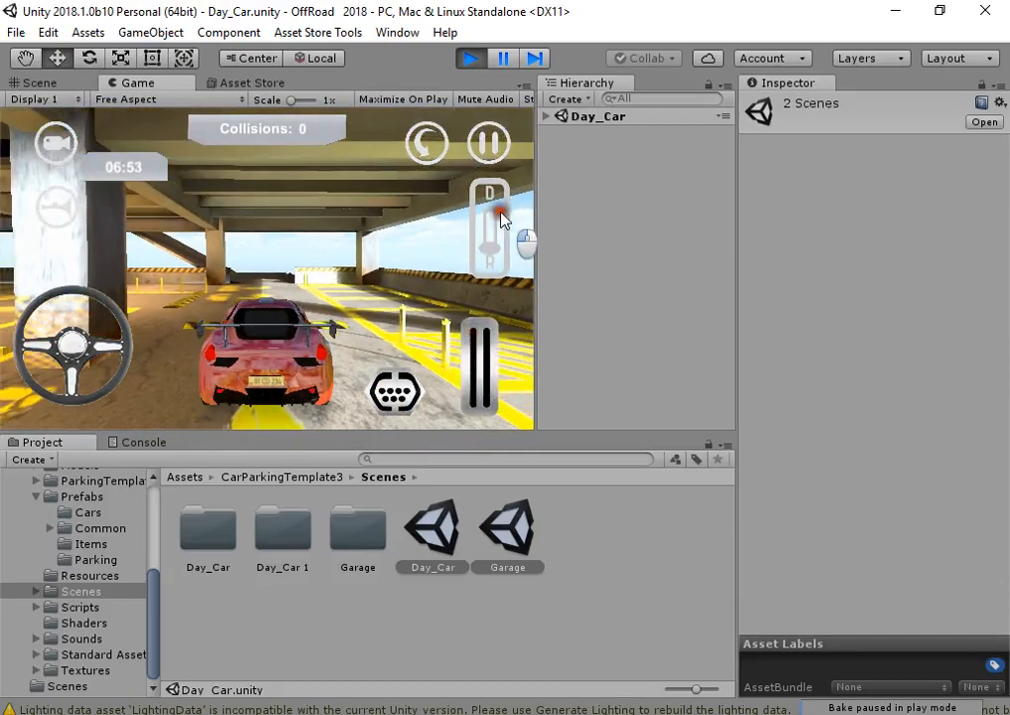
pyautogui.moveTo(96, 308); pyautogui.dragTo(88, 299)
pyautogui.click(473, 358)
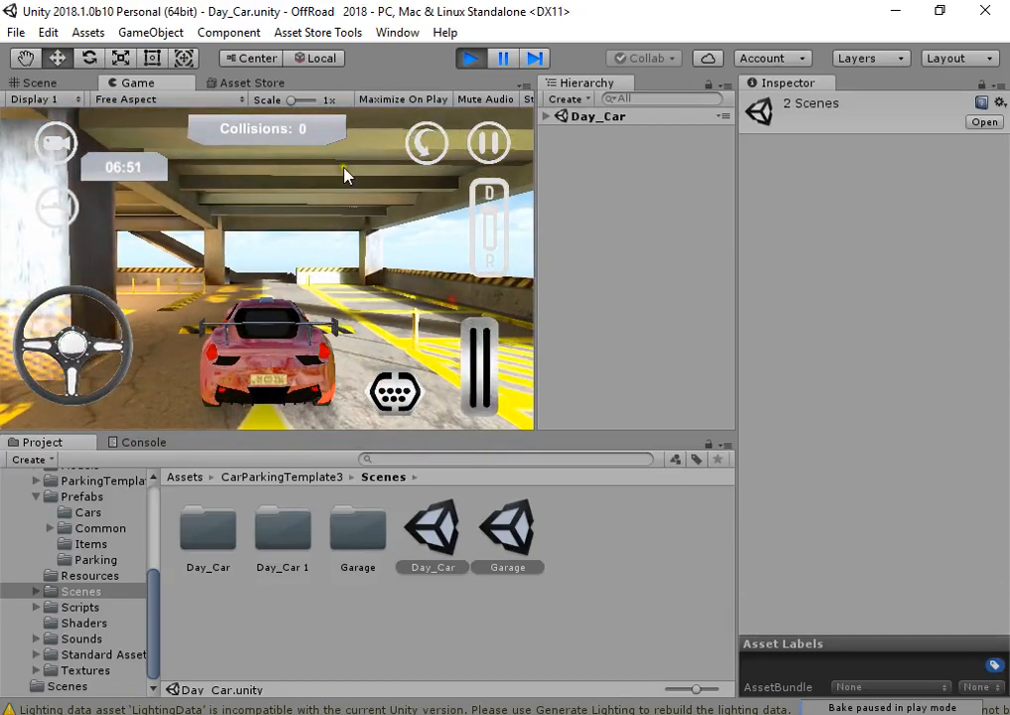
# Cycle through the in-game camera views around the Ferrari and stop the run.
pyautogui.click(56, 149)
pyautogui.click(57, 149)
pyautogui.click(59, 149)
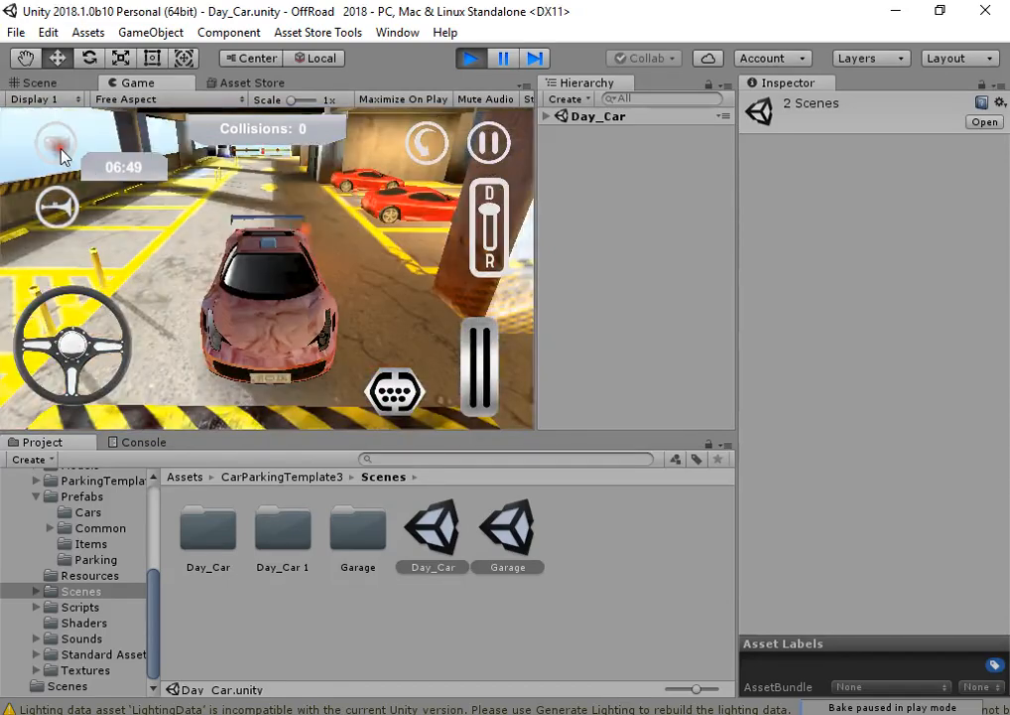
pyautogui.click(62, 149)
pyautogui.click(62, 150)
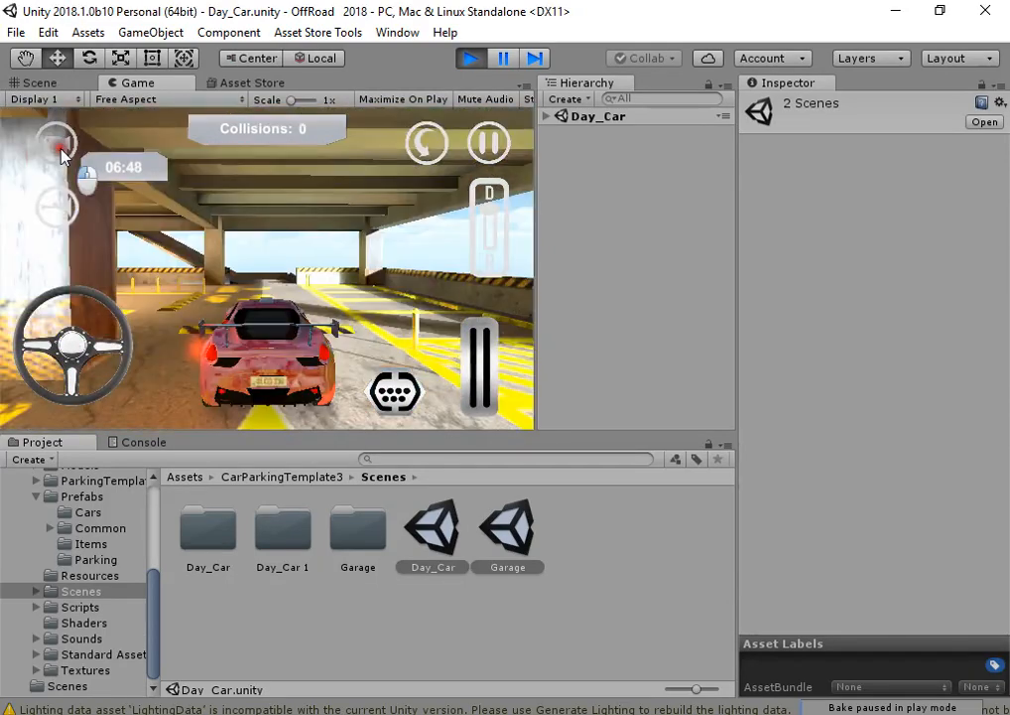
pyautogui.click(470, 58)
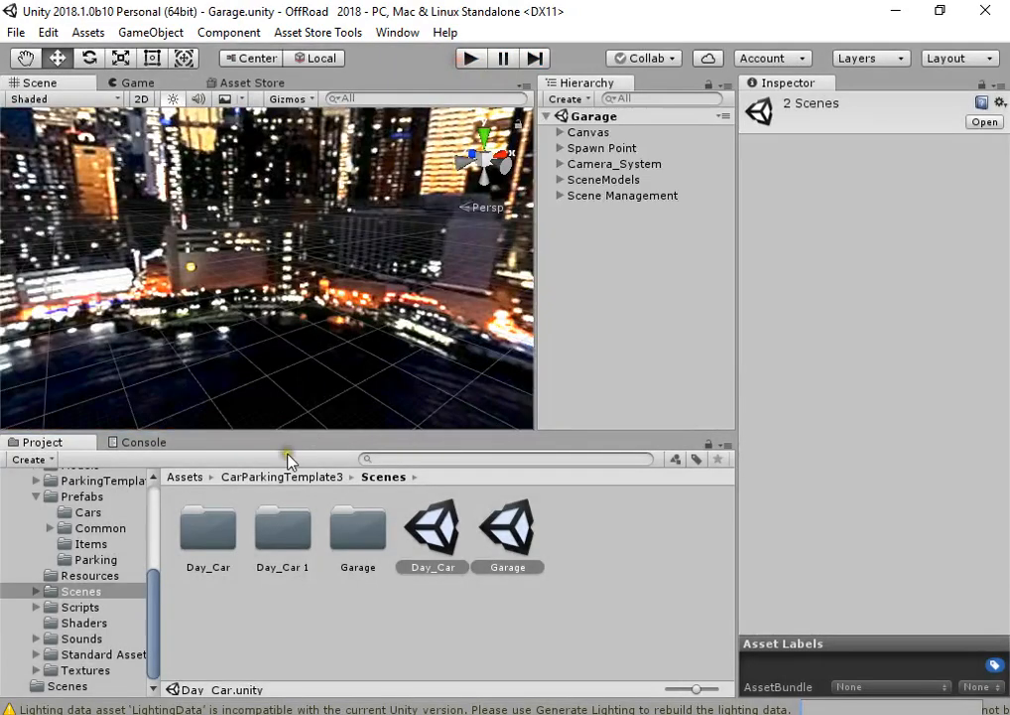
# Place the Car1_Ferrari prefab in the Garage scene and turn off the skybox display in the scene view.
pyautogui.click(104, 511)
pyautogui.moveTo(266, 538); pyautogui.dragTo(324, 330)
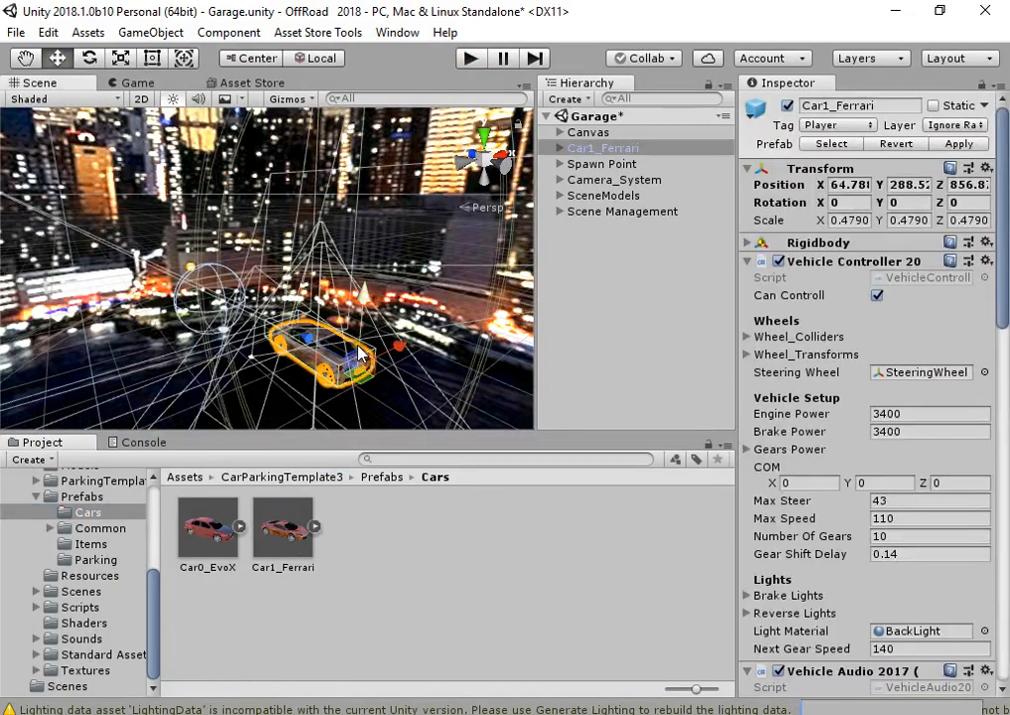
pyautogui.scroll(5, 273, 253)
pyautogui.scroll(2, 273, 254)
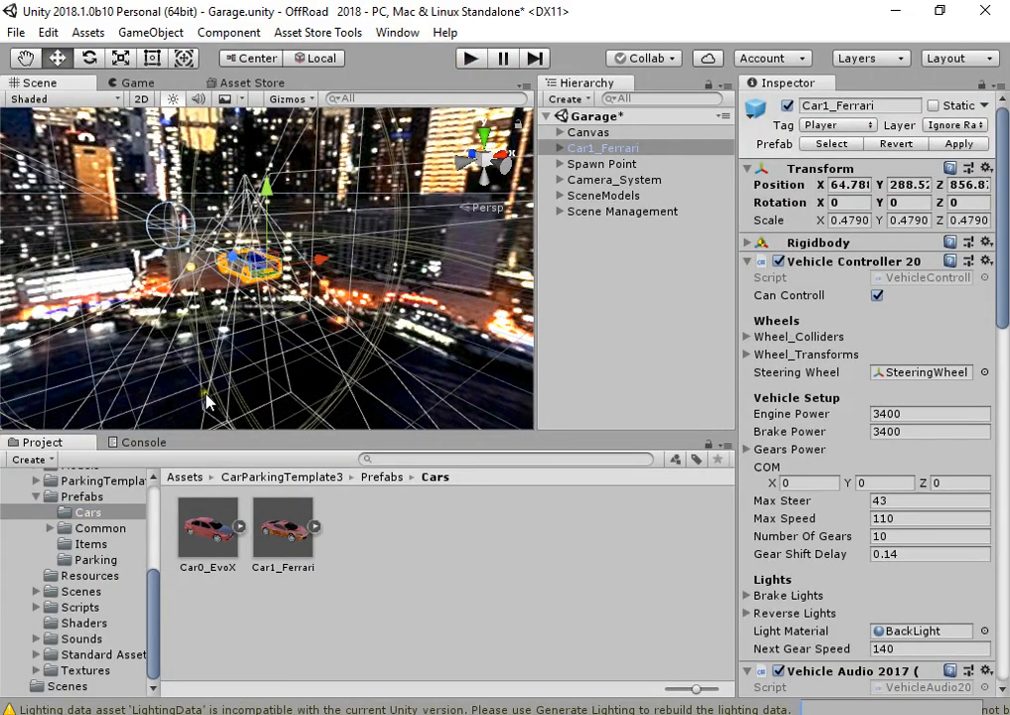
pyautogui.scroll(8, 207, 400)
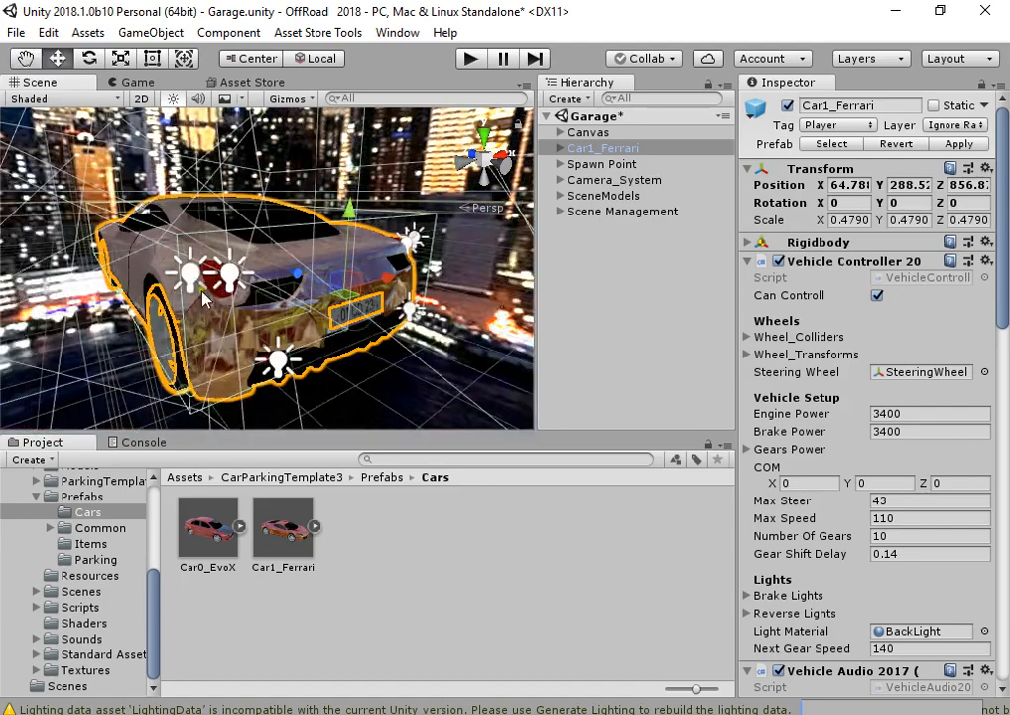
pyautogui.click(225, 98)
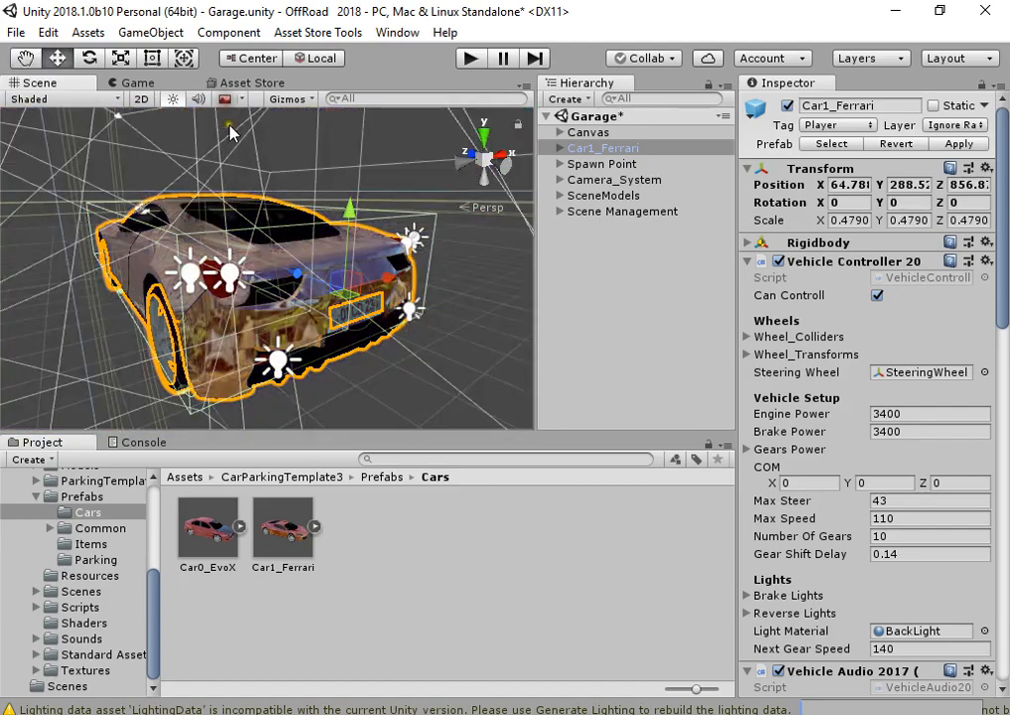
# Select the Ferrari's Body2 mesh and inspect its available layers and the project's Tags & Layers settings.
pyautogui.click(386, 256)
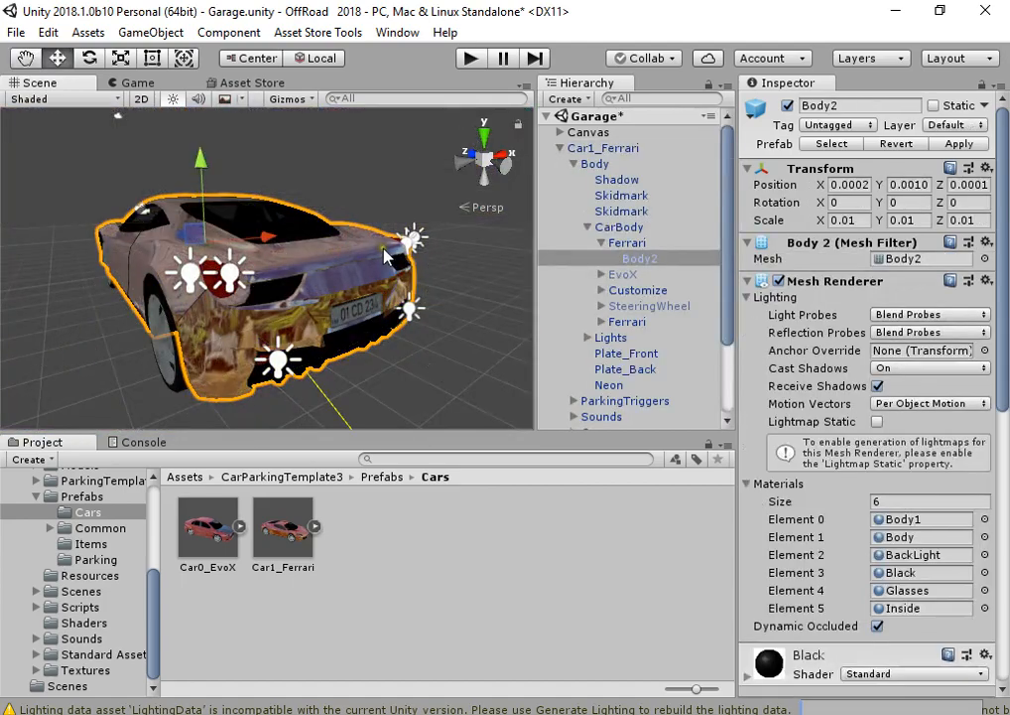
pyautogui.click(620, 228)
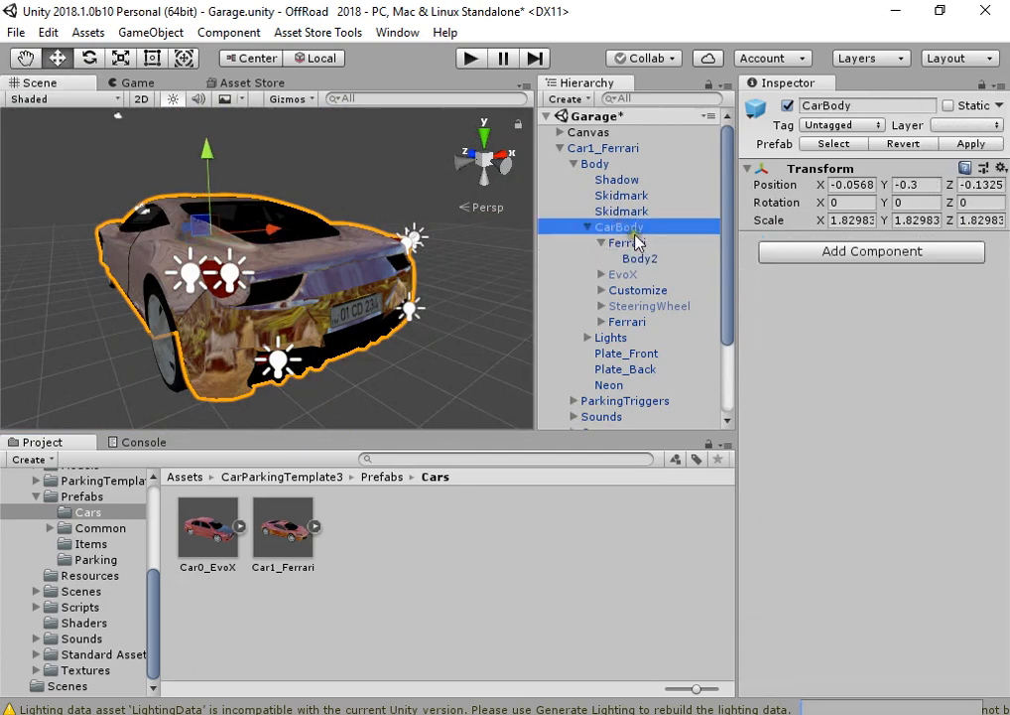
pyautogui.click(636, 243)
pyautogui.click(642, 258)
pyautogui.click(928, 129)
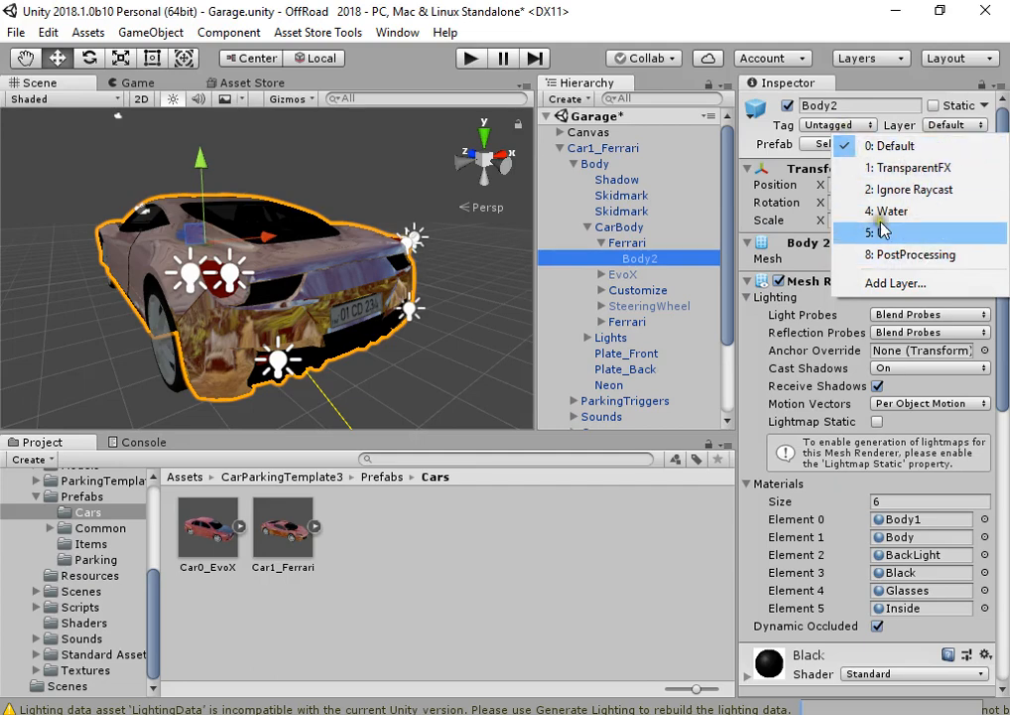
pyautogui.click(895, 283)
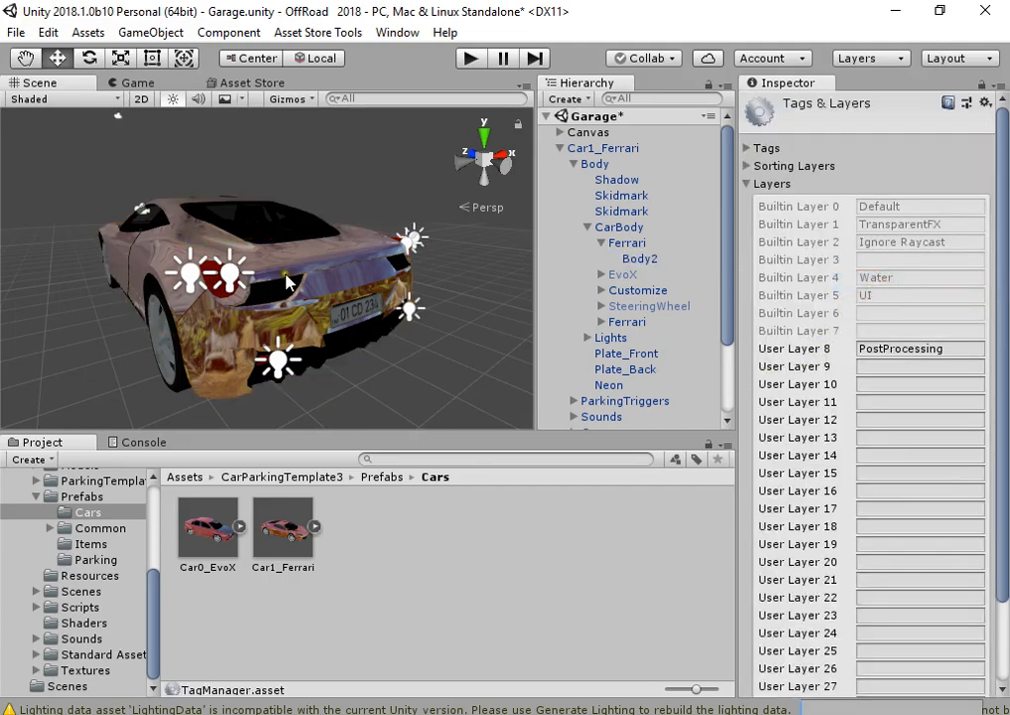
# Examine the Ferrari's Neon object, including its neon color list and the layers its projector ignores.
pyautogui.click(601, 242)
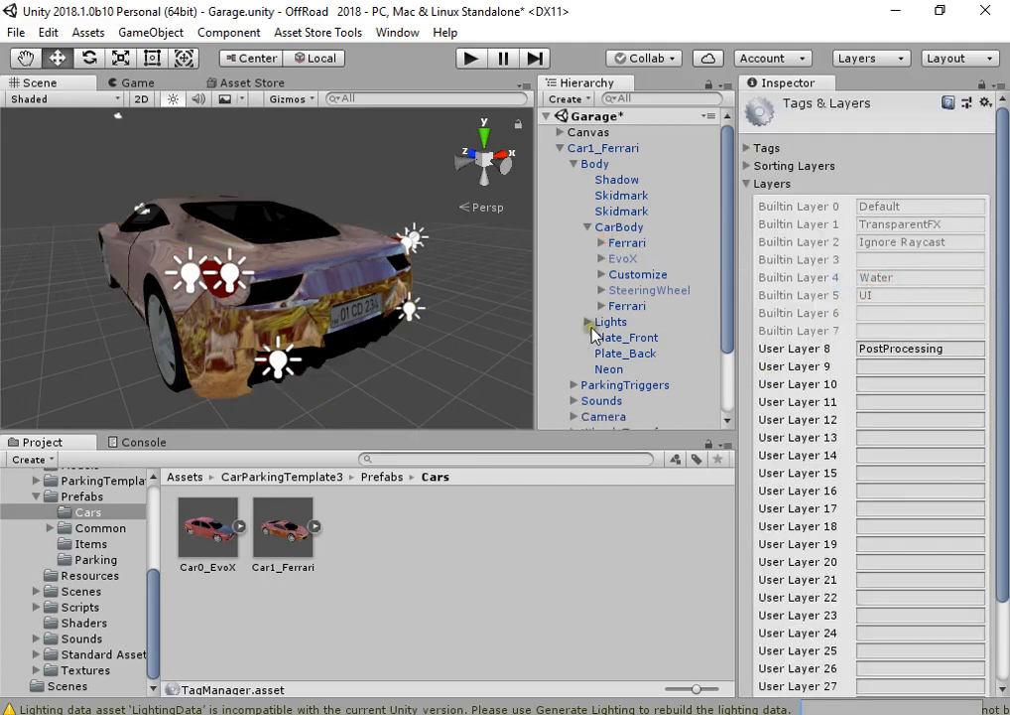
pyautogui.click(603, 369)
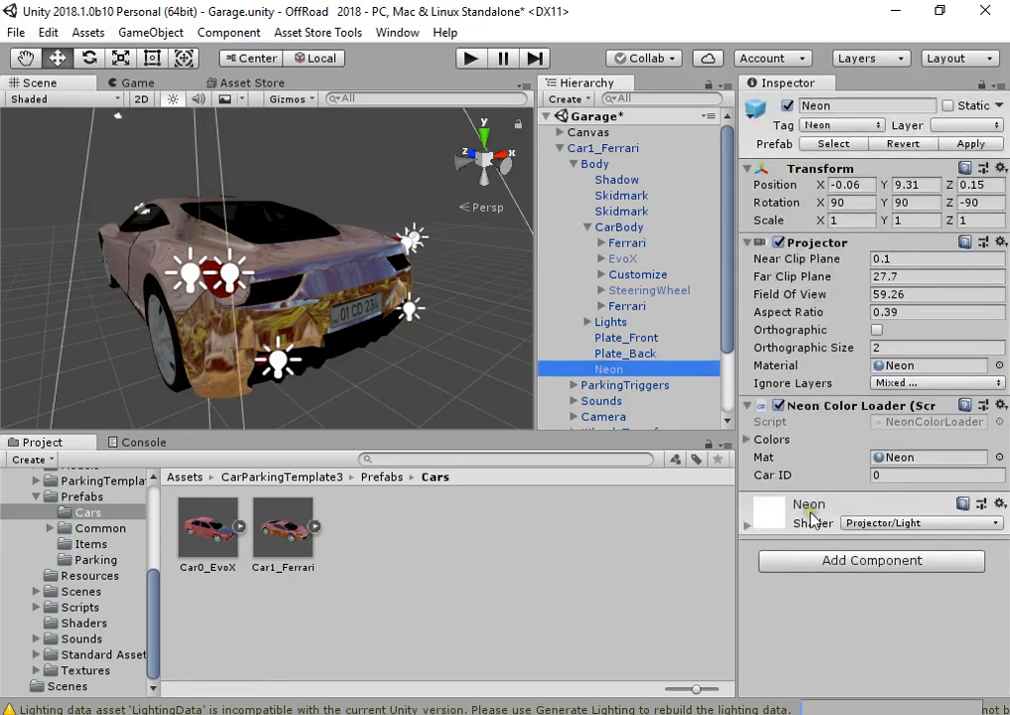
pyautogui.click(811, 518)
pyautogui.click(751, 440)
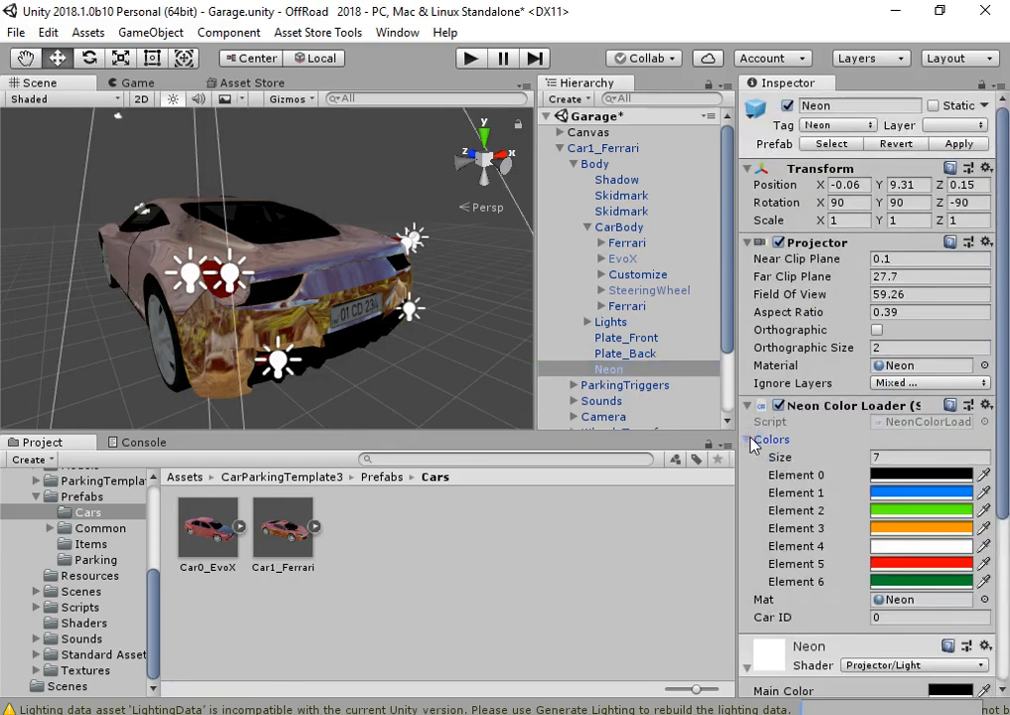
pyautogui.click(751, 439)
pyautogui.click(903, 382)
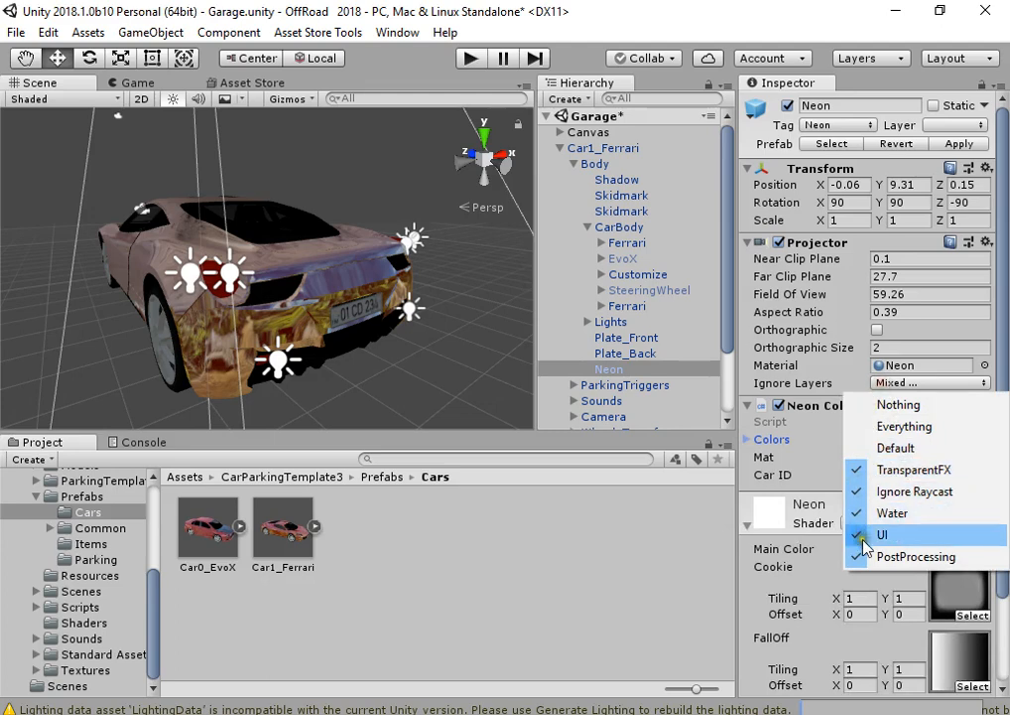
pyautogui.click(889, 449)
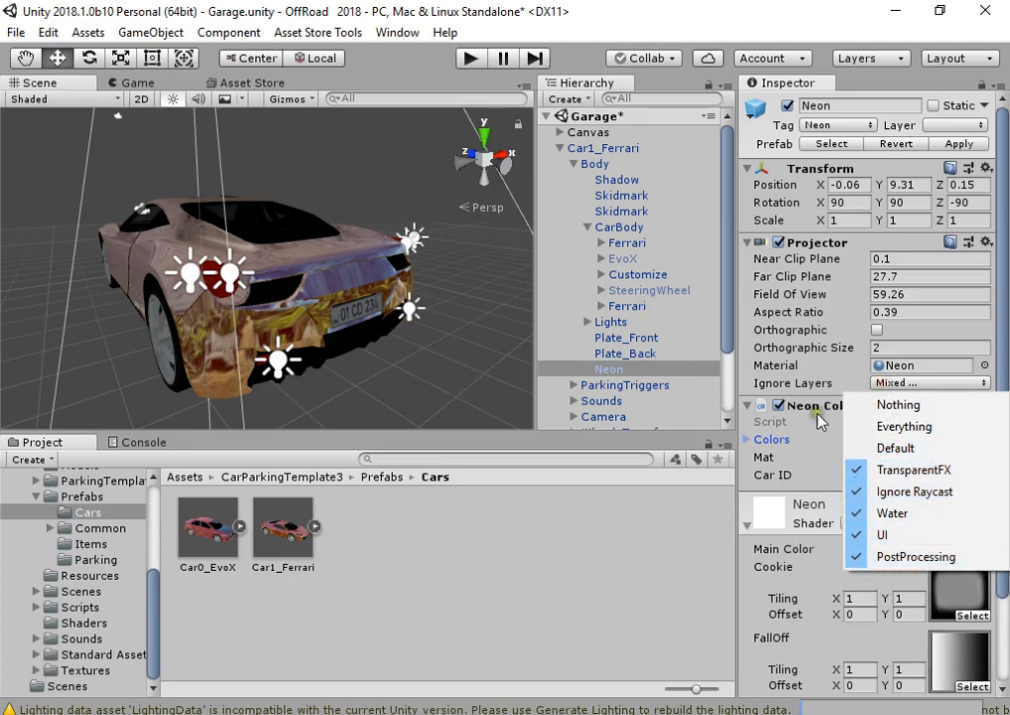
# Place the Car0_EvoX prefab beside the Ferrari and select its EvoX body mesh for comparison.
pyautogui.click(636, 229)
pyautogui.moveTo(229, 536); pyautogui.dragTo(472, 397)
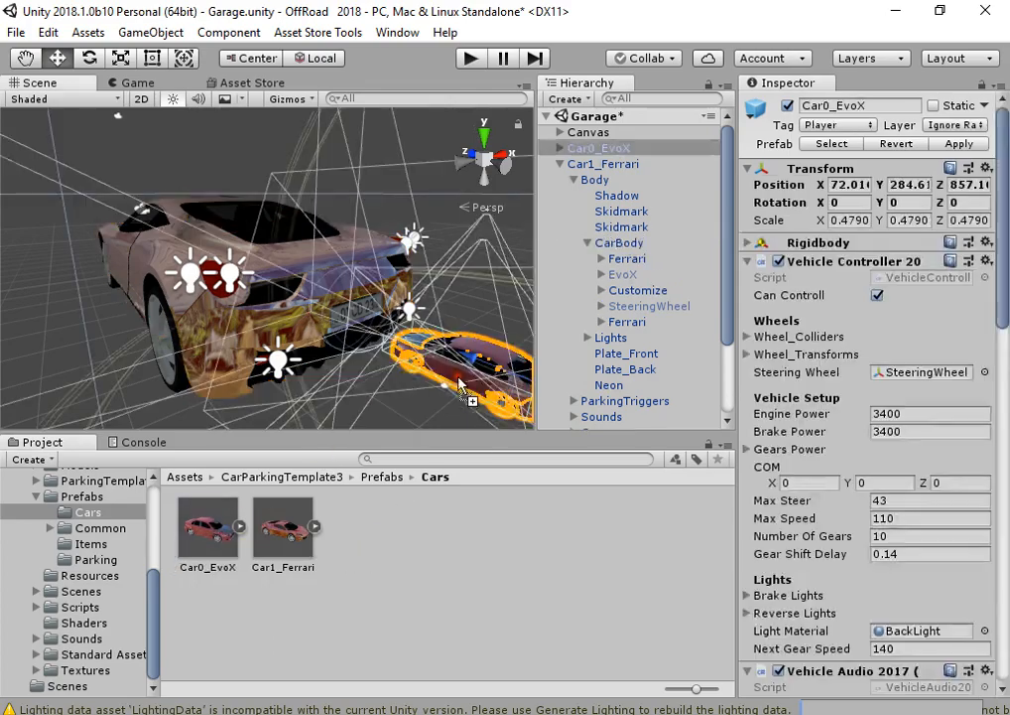
pyautogui.moveTo(471, 397); pyautogui.dragTo(446, 429, button='right')
pyautogui.scroll(4, 456, 431)
pyautogui.click(369, 277)
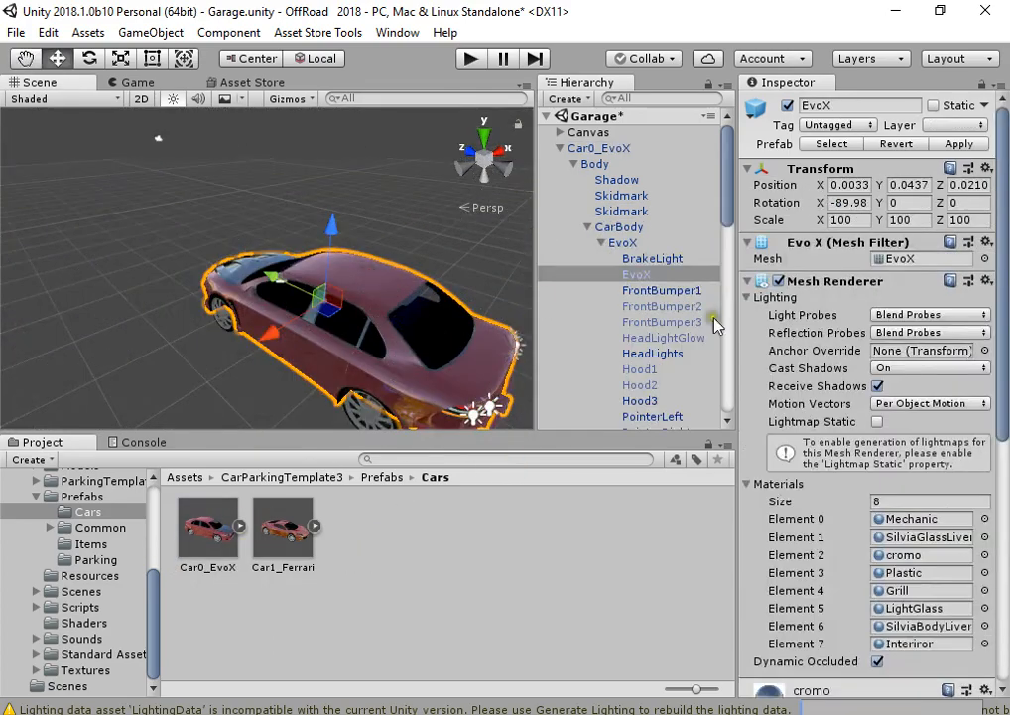
# Add a new project layer named Car as User Layer 10.
pyautogui.click(948, 125)
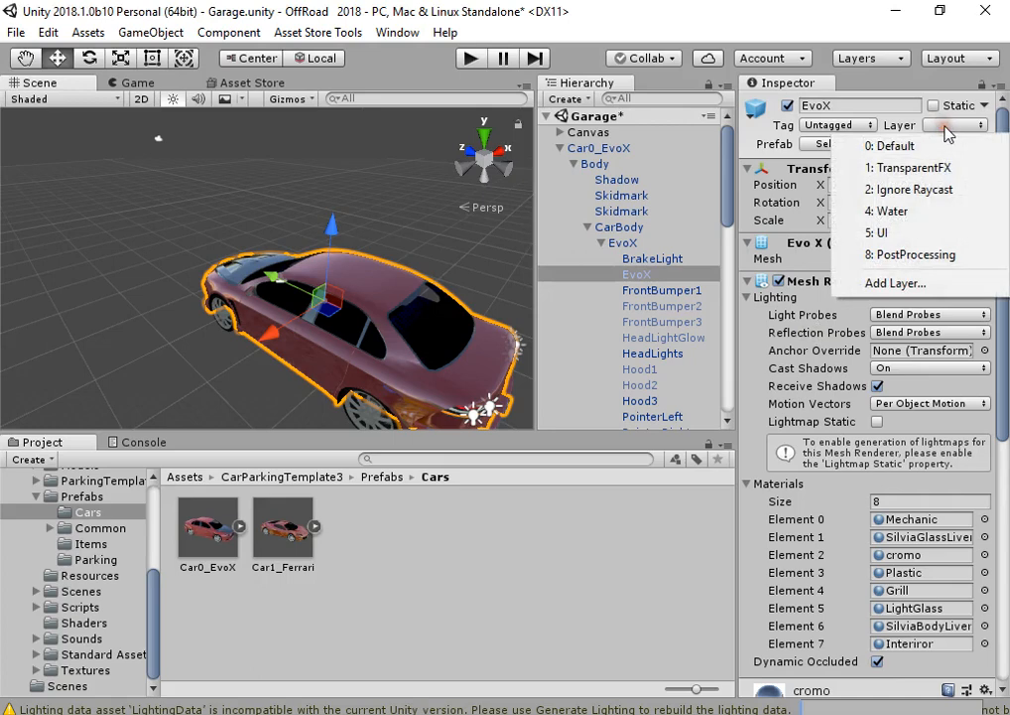
pyautogui.click(878, 281)
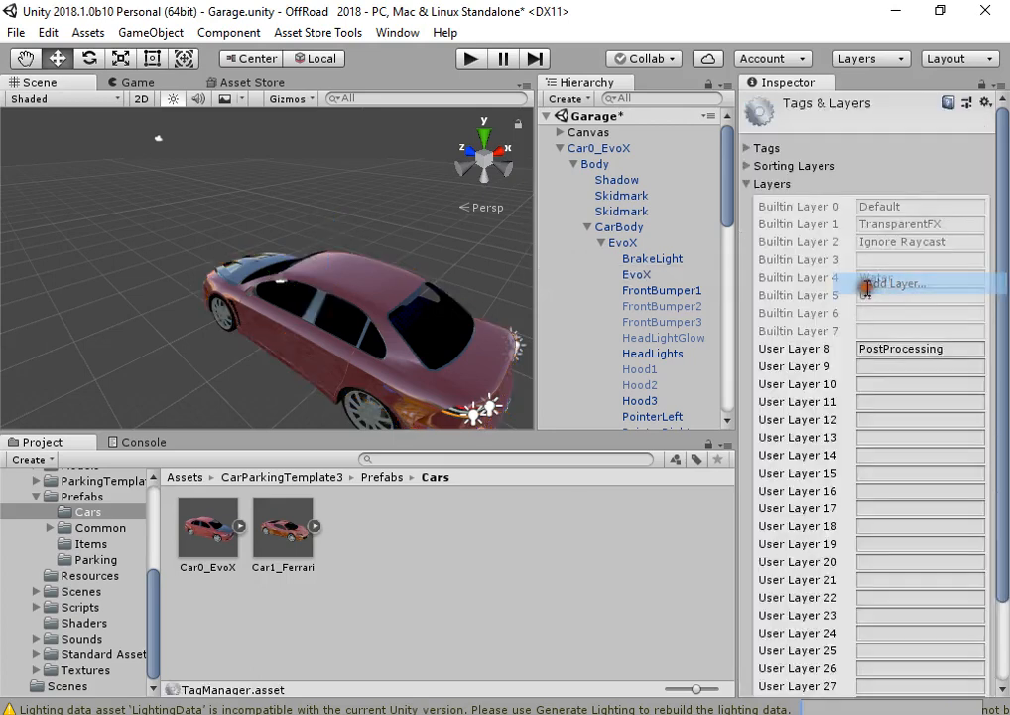
pyautogui.click(890, 385)
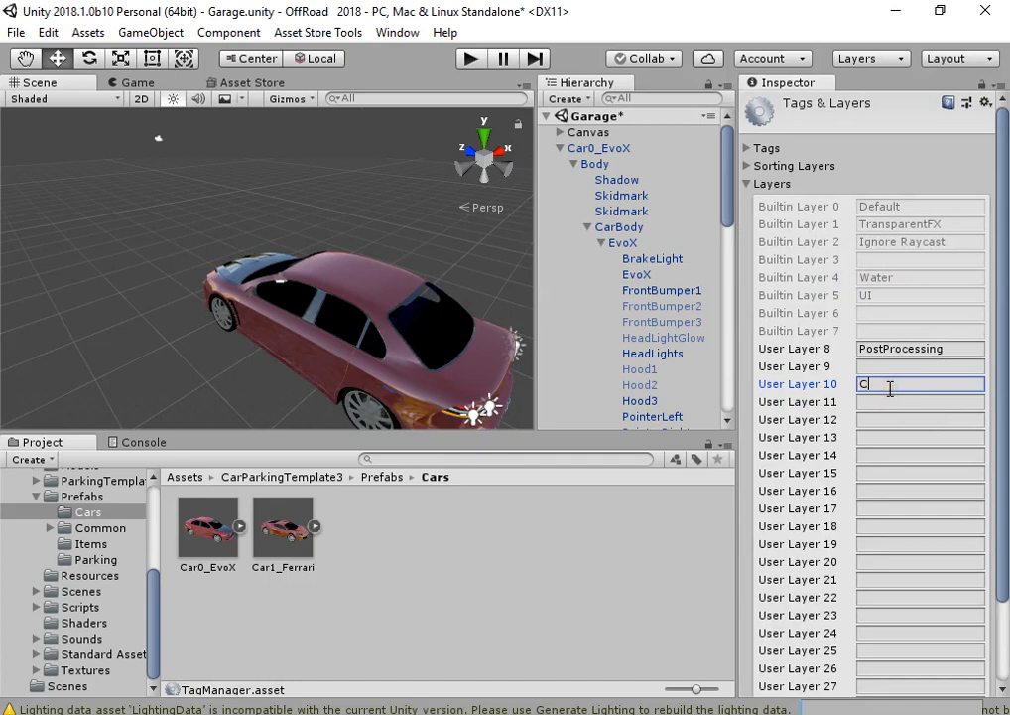
# Check the layers assigned to EvoX's CarBody, its child objects and its Lights, and to the Ferrari's Body.
pyautogui.click(601, 243)
pyautogui.click(626, 244)
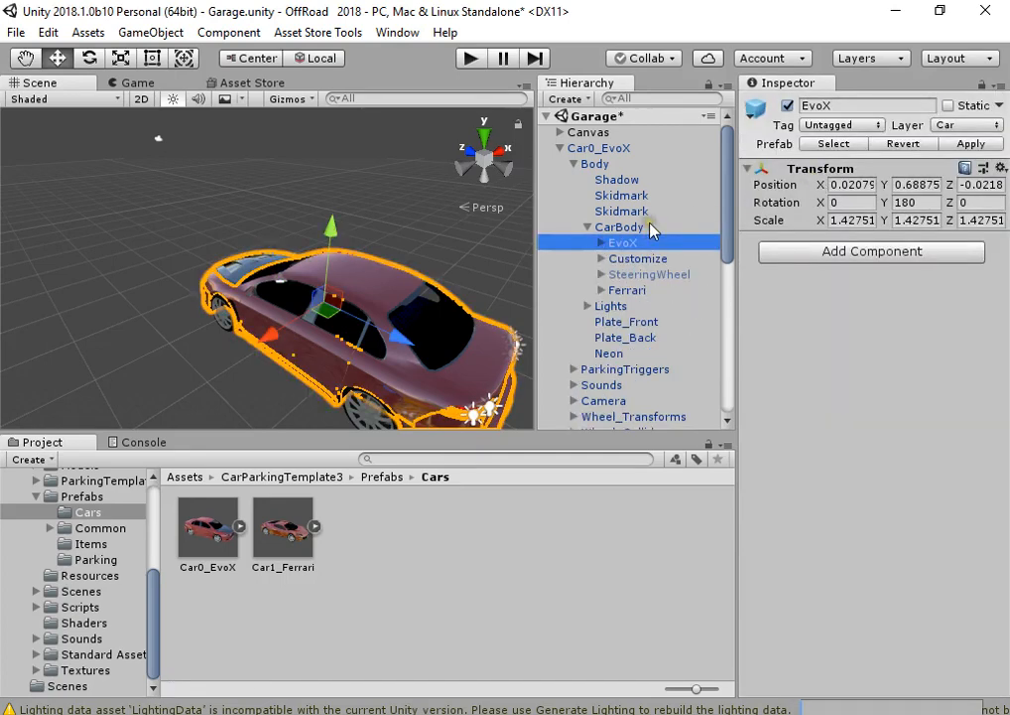
pyautogui.click(650, 228)
pyautogui.click(953, 126)
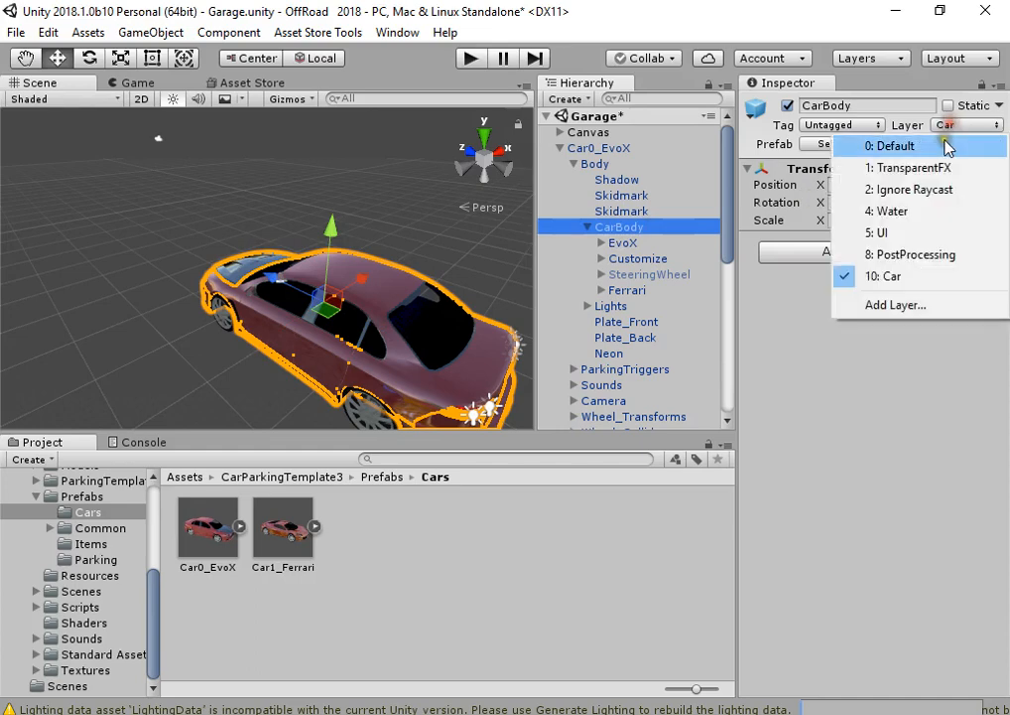
pyautogui.click(820, 277)
pyautogui.click(645, 409)
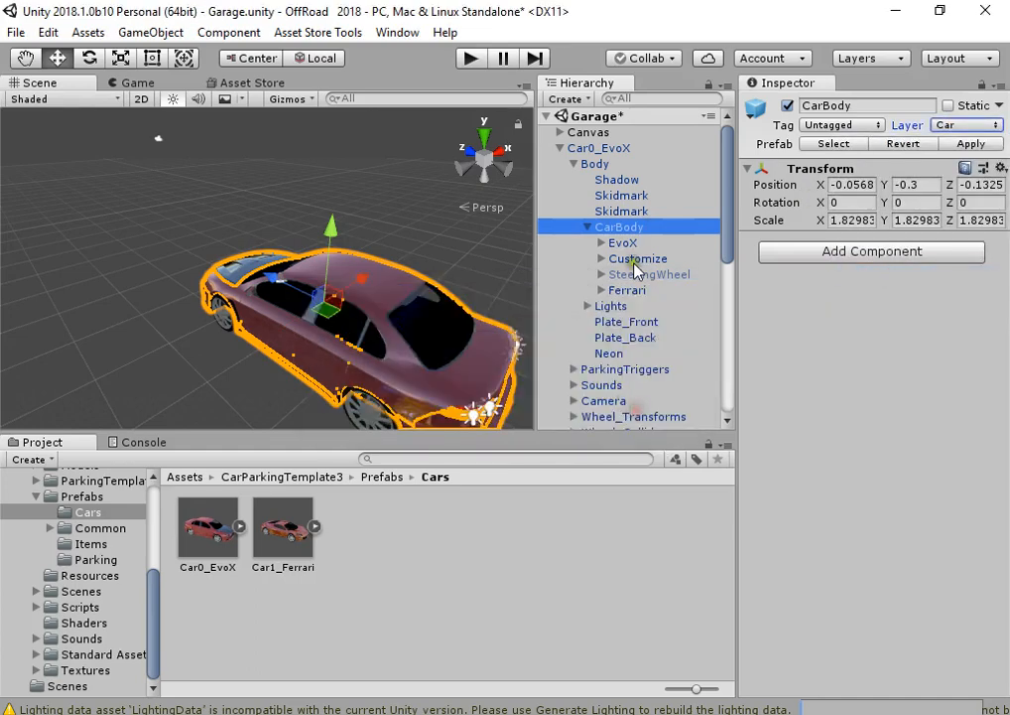
pyautogui.click(628, 243)
pyautogui.click(635, 259)
pyautogui.click(630, 306)
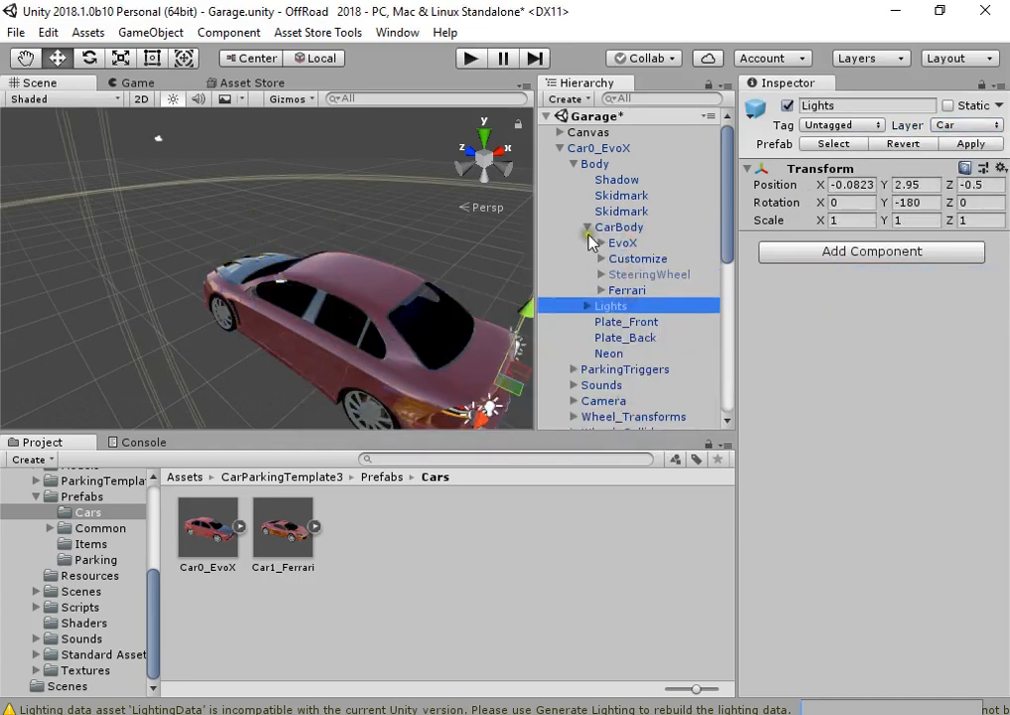
pyautogui.scroll(-5, 579, 361)
pyautogui.click(610, 288)
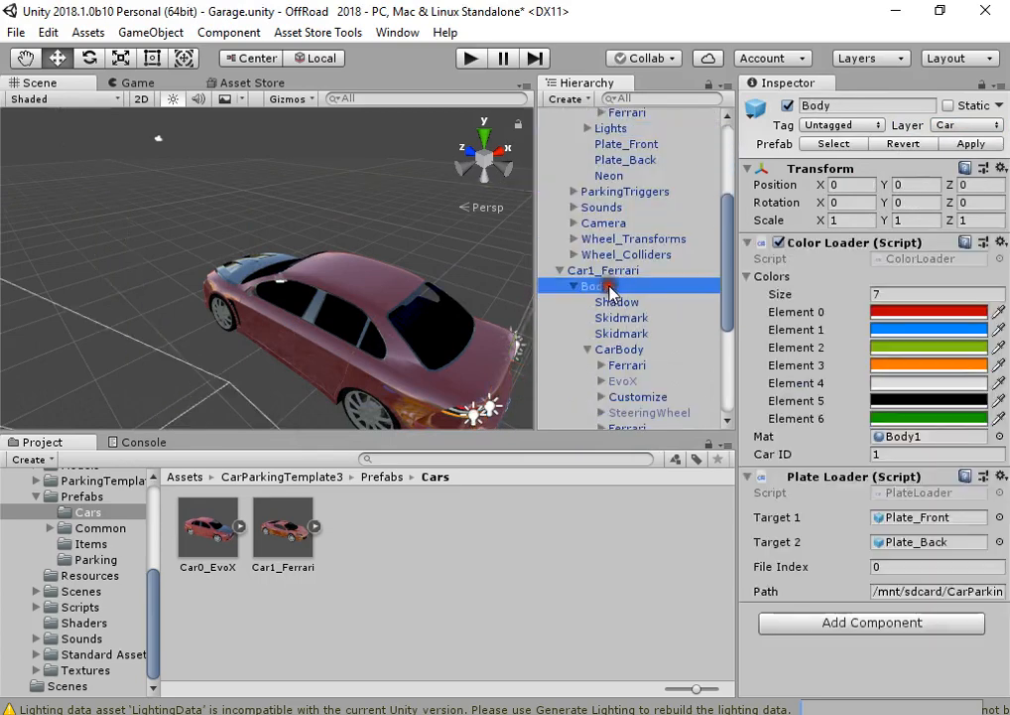
# Delete the Car0_EvoX reference car from the Garage scene.
pyautogui.scroll(4, 599, 149)
pyautogui.click(600, 147)
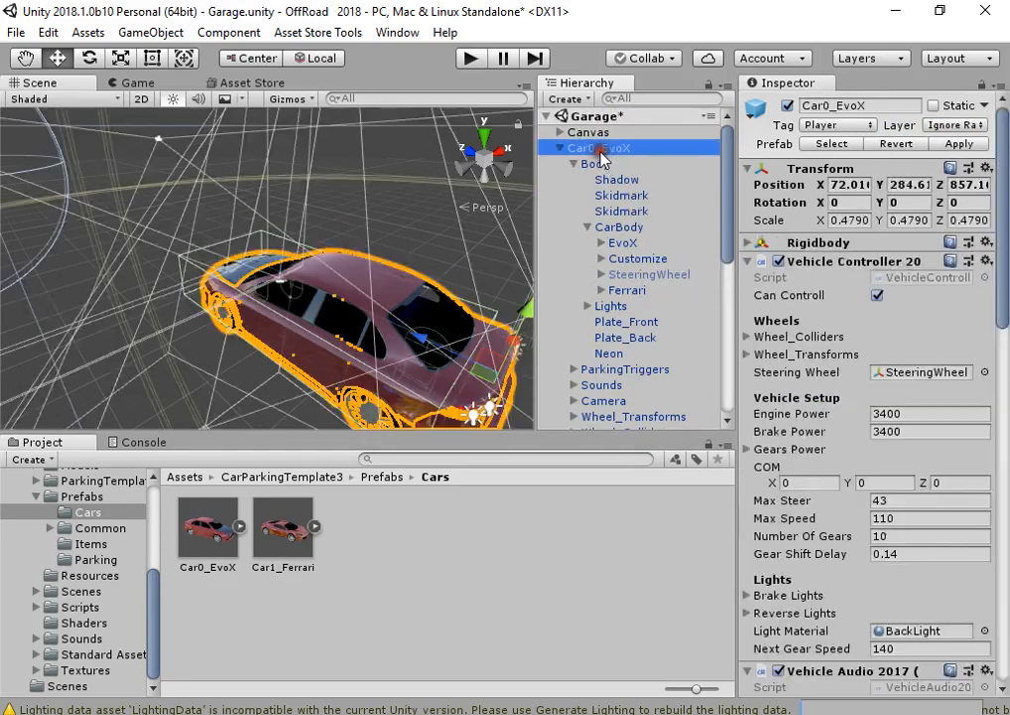
pyautogui.press('Delete')
# Assign the Car layer to the first Ferrari object inside CarBody and apply the change to the Car1_Ferrari prefab.
pyautogui.click(622, 336)
pyautogui.press('f')
pyautogui.scroll(-8, 199, 296)
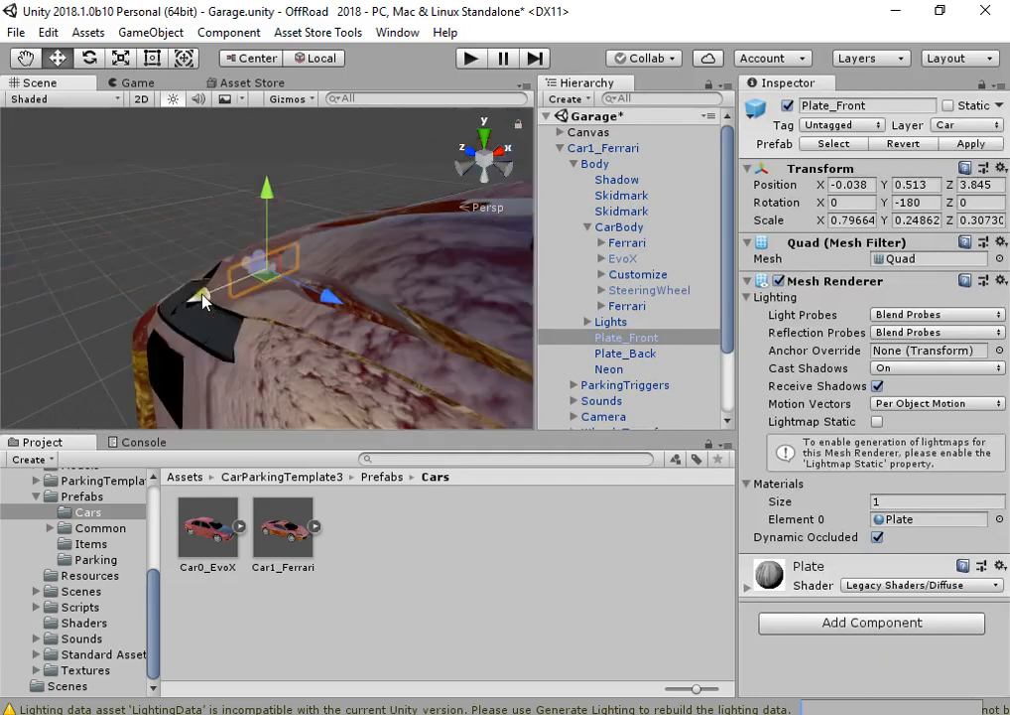
pyautogui.moveTo(365, 318); pyautogui.dragTo(220, 246, button='middle')
pyautogui.click(268, 256)
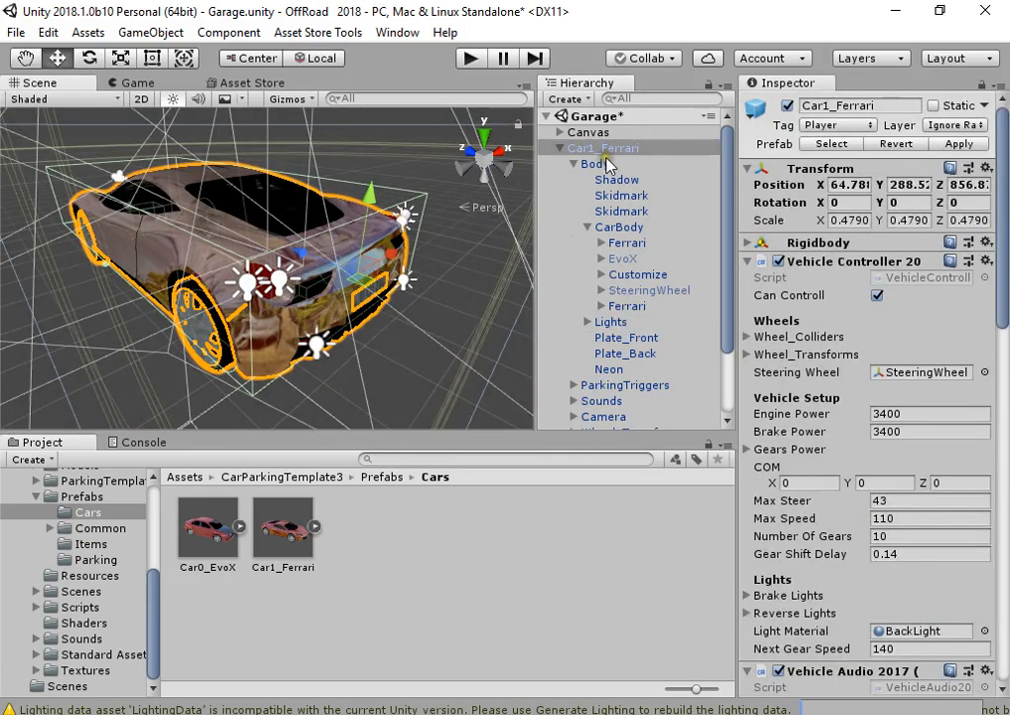
pyautogui.click(612, 229)
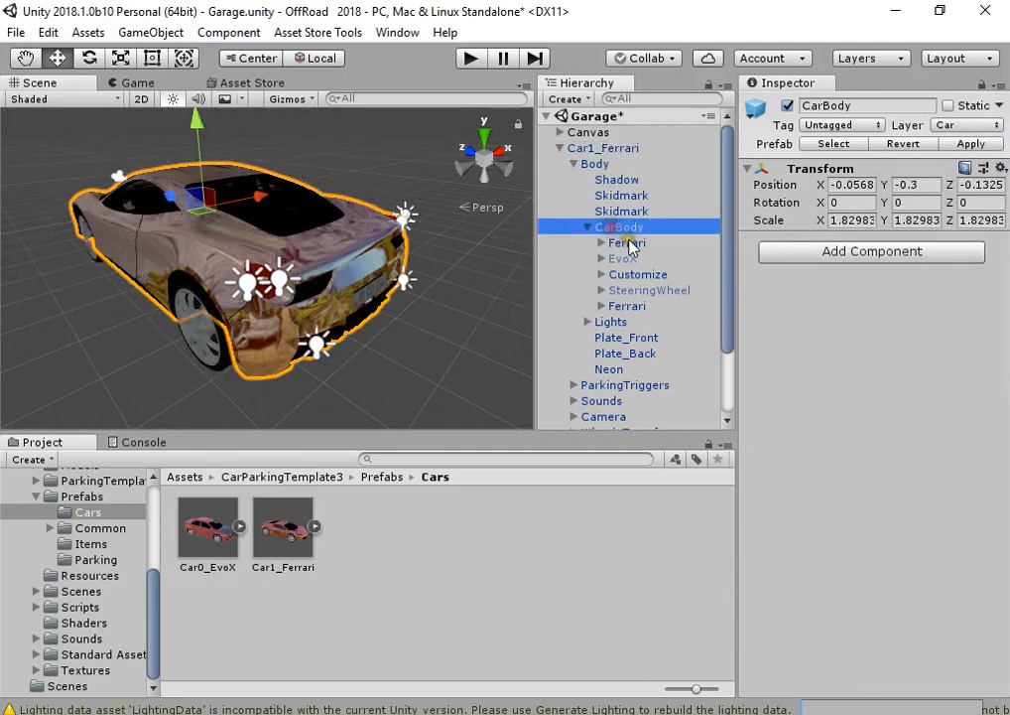
pyautogui.click(628, 241)
pyautogui.click(968, 126)
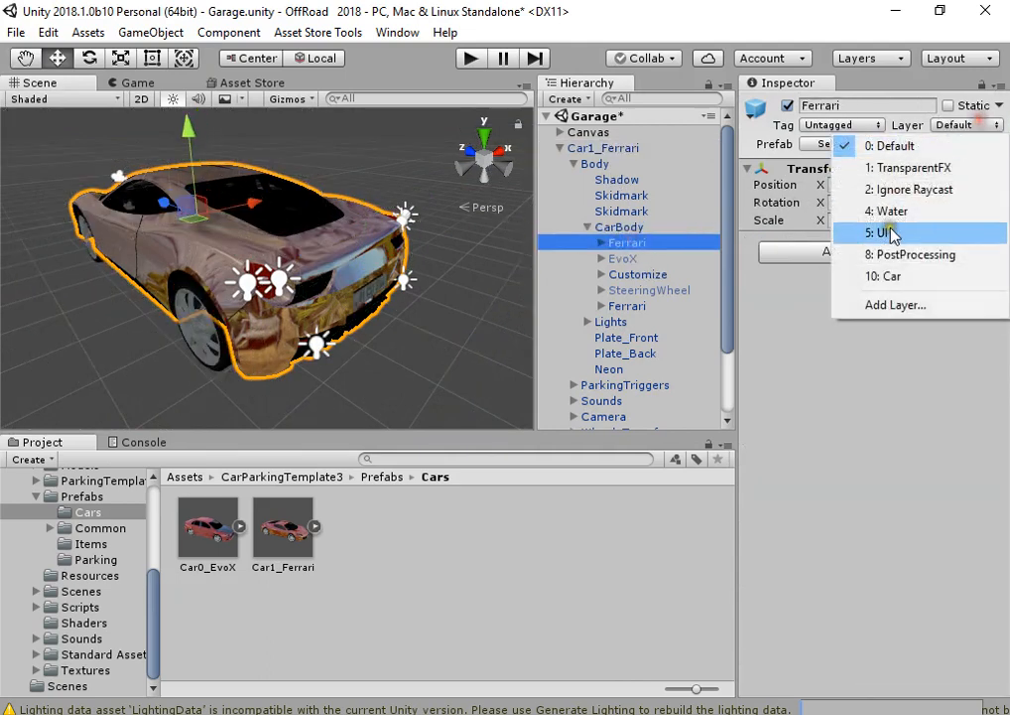
pyautogui.click(905, 276)
pyautogui.click(437, 409)
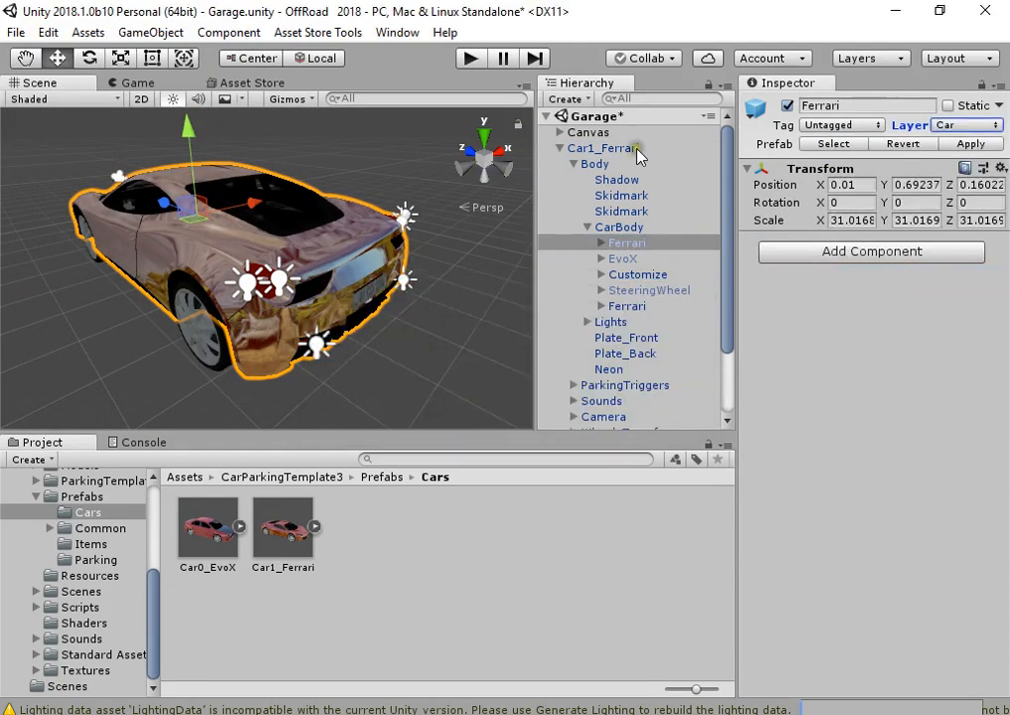
pyautogui.click(635, 149)
pyautogui.click(964, 145)
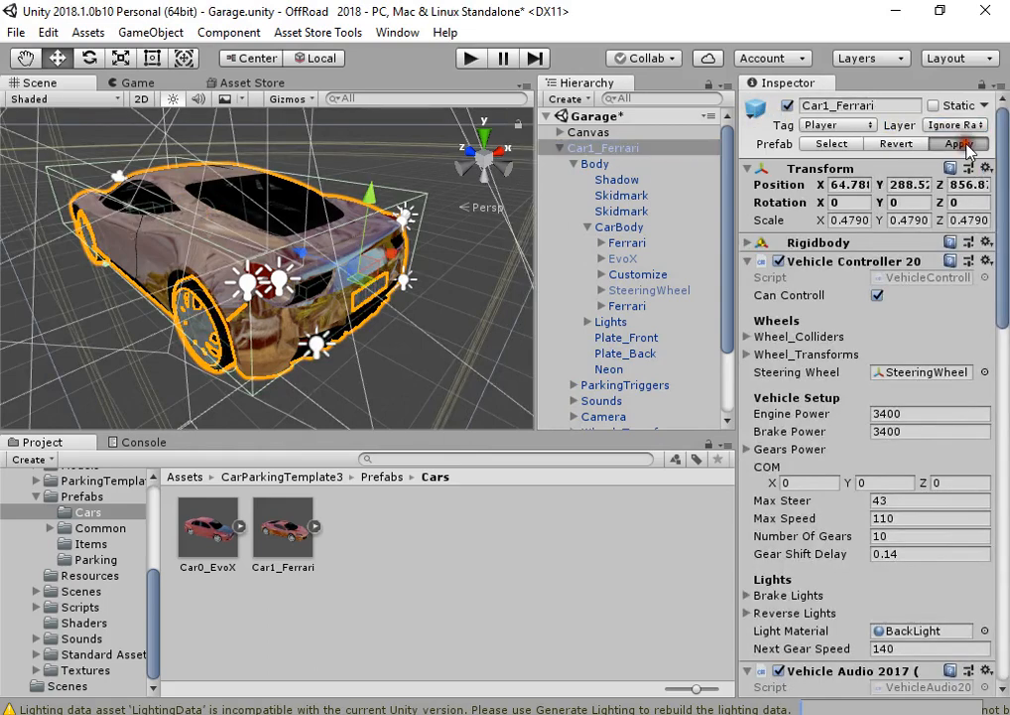
# Play the Garage scene and test the blue and light green neon colors on the Ferrari.
pyautogui.click(472, 58)
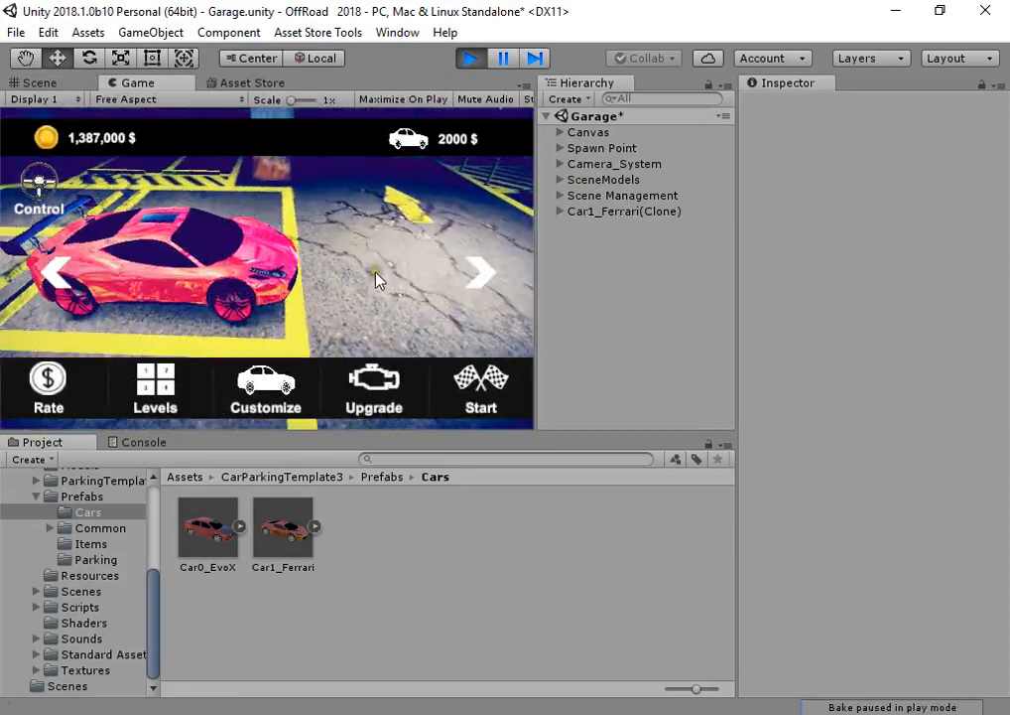
pyautogui.click(286, 405)
pyautogui.click(52, 384)
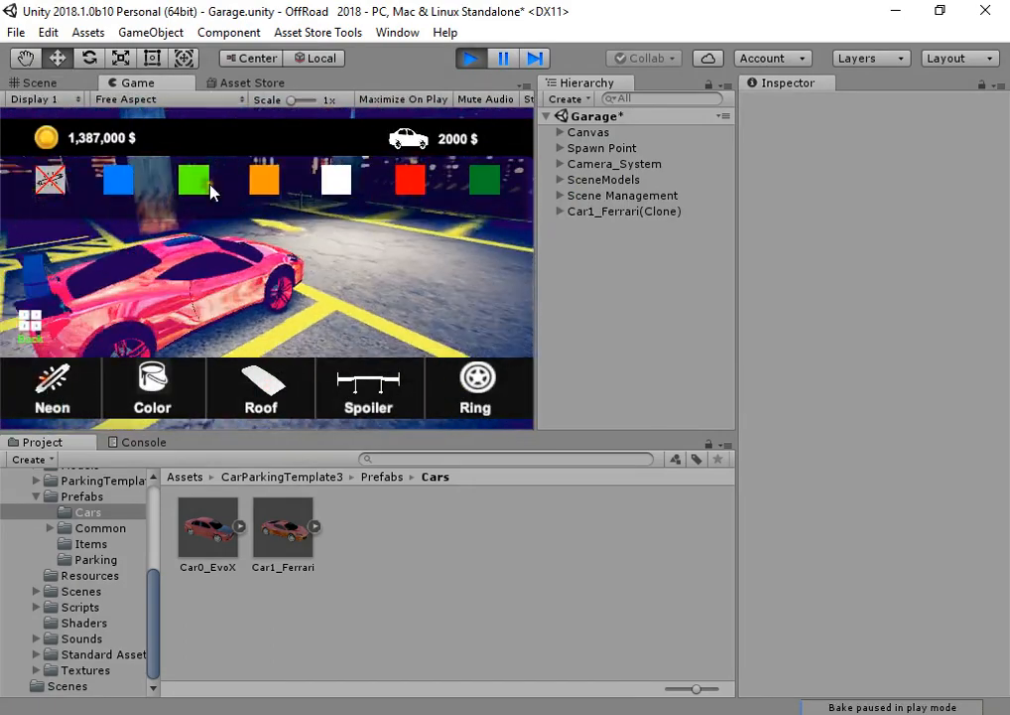
pyautogui.click(115, 179)
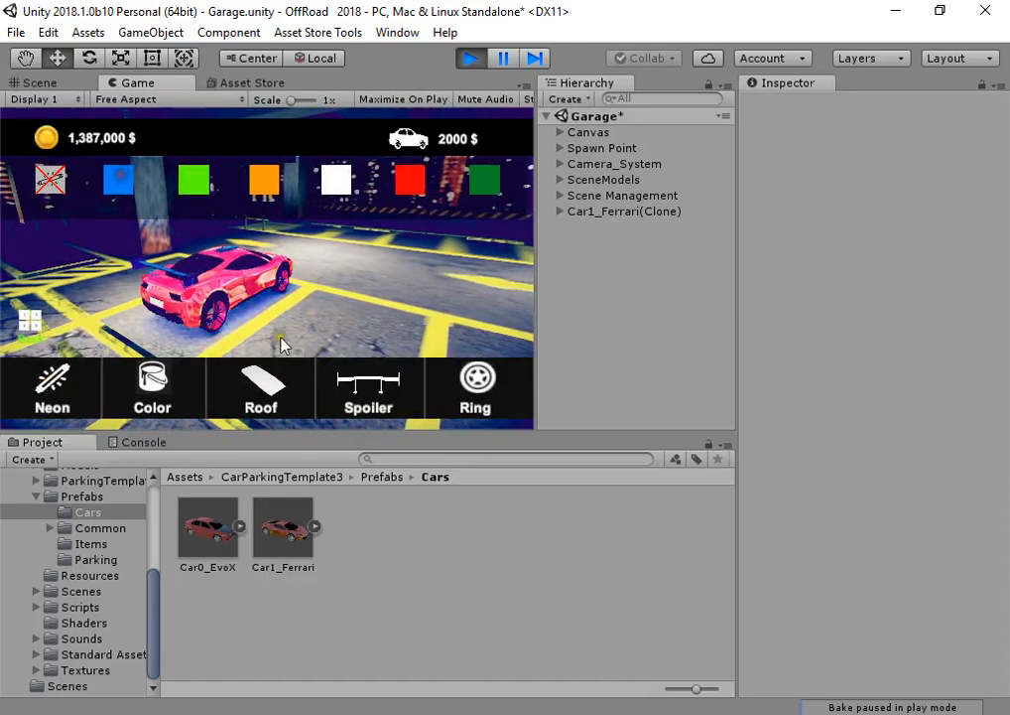
pyautogui.click(194, 182)
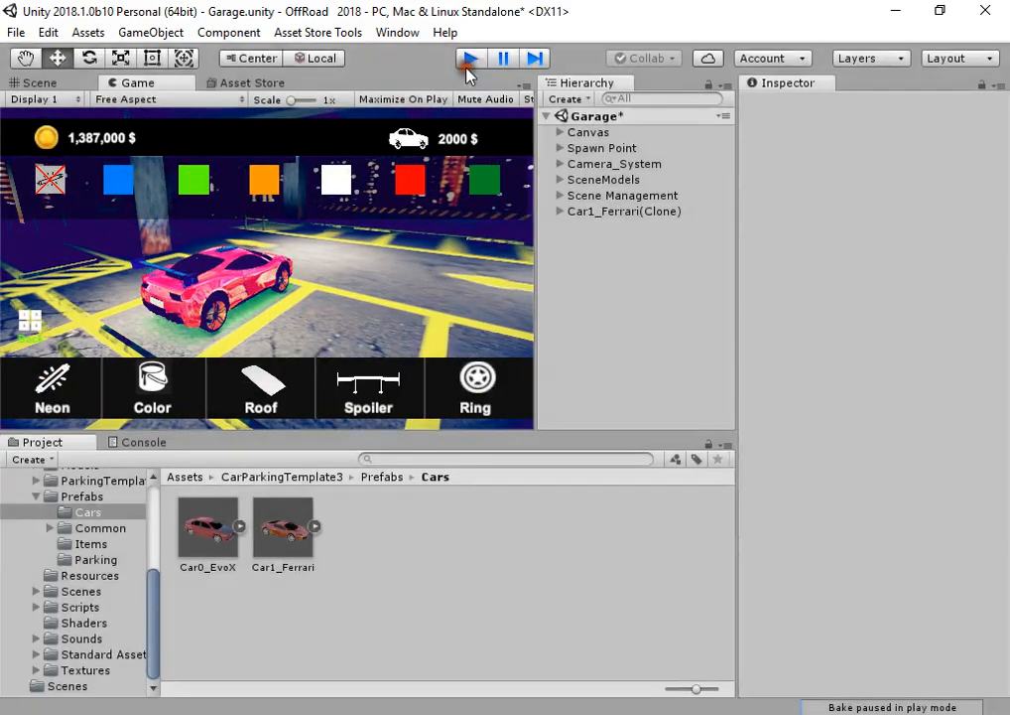
pyautogui.click(471, 58)
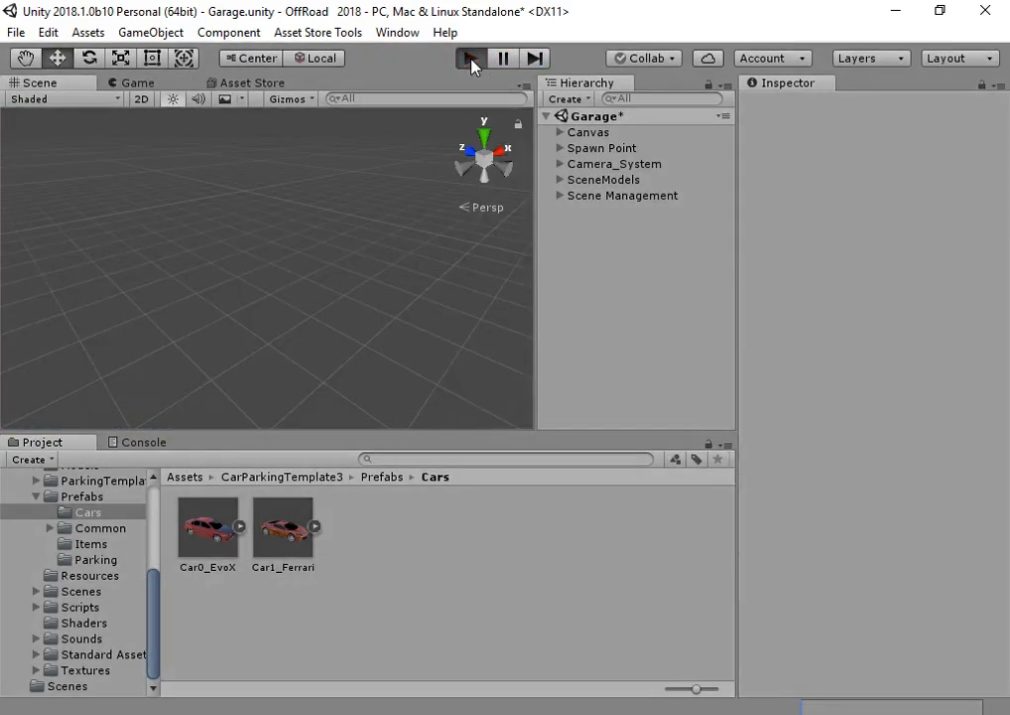
# Replay the Garage scene and check whether the Ferrari keeps its chosen neon color.
pyautogui.click(472, 61)
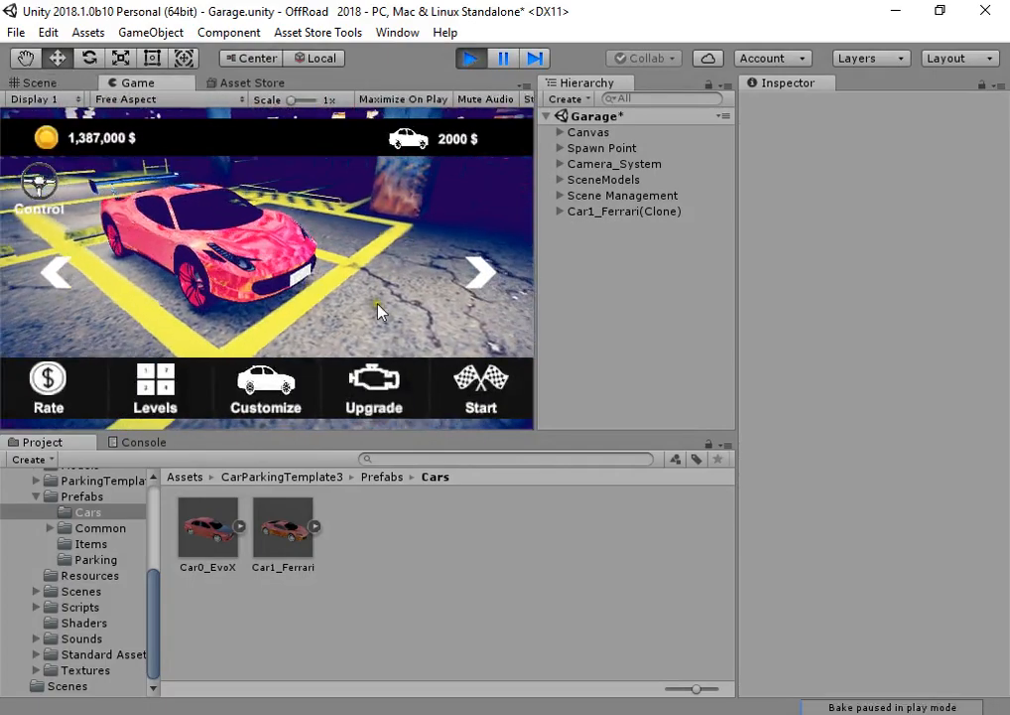
pyautogui.click(359, 395)
pyautogui.click(266, 389)
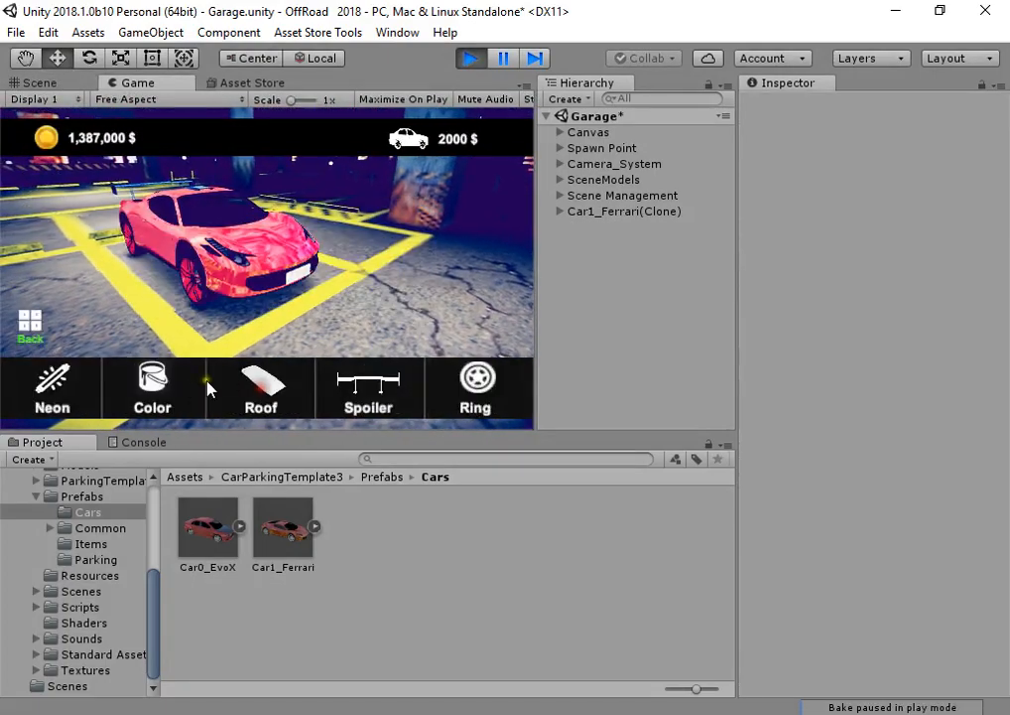
pyautogui.click(18, 331)
# Switch to EvoX in the garage, open its neon color options, and replay the scene to check its saved neon.
pyautogui.click(55, 273)
pyautogui.click(264, 393)
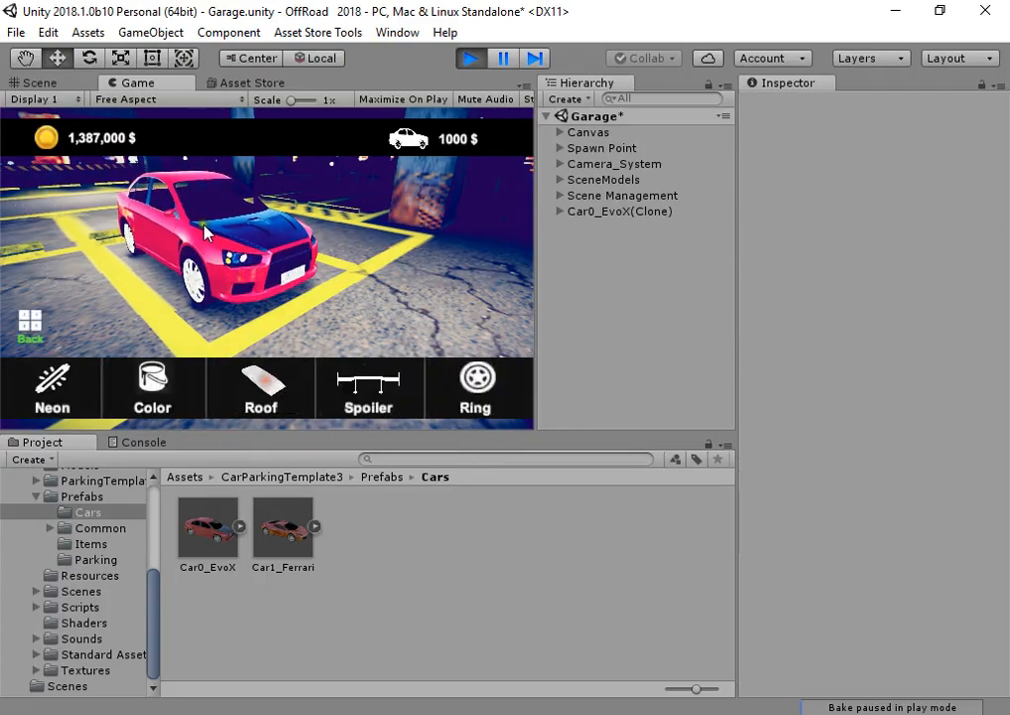
pyautogui.click(152, 389)
pyautogui.click(52, 387)
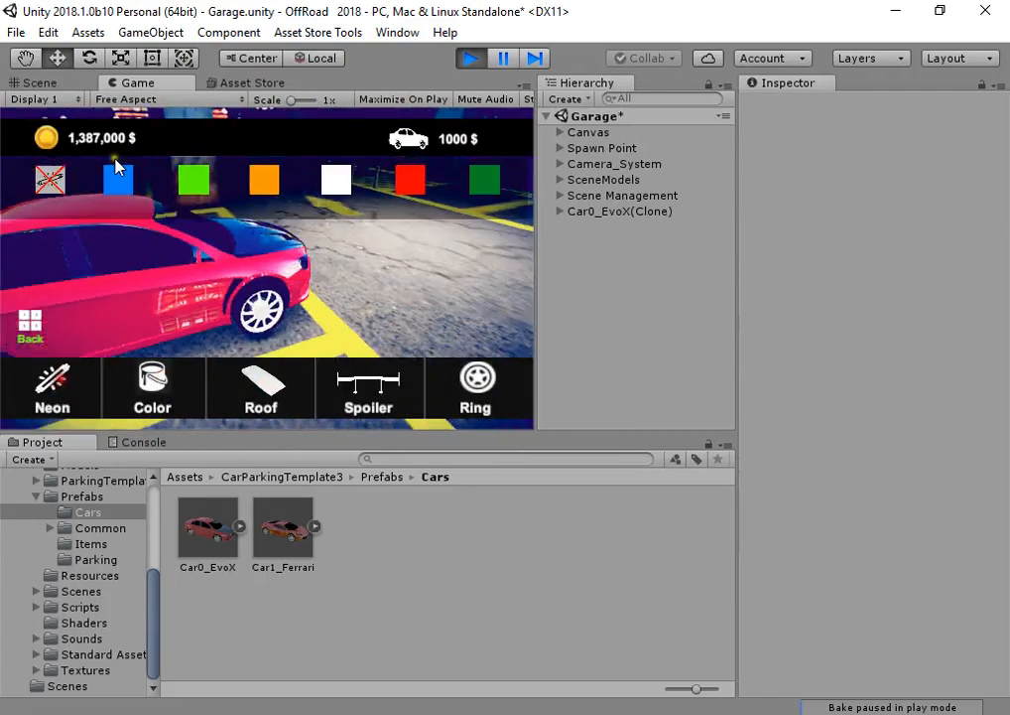
pyautogui.click(470, 60)
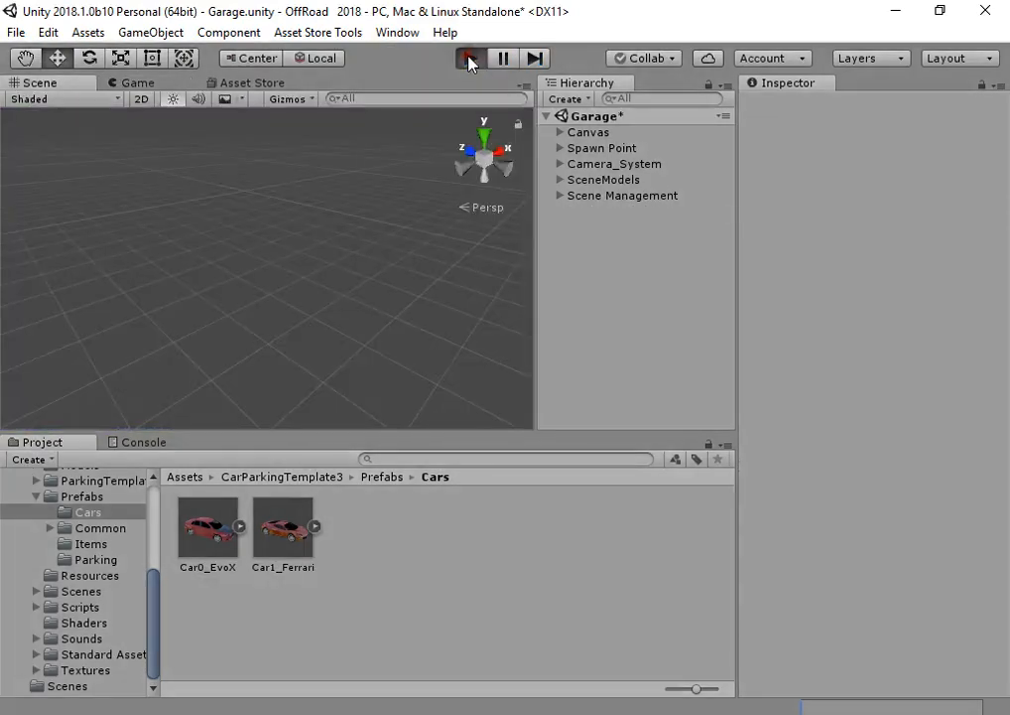
pyautogui.click(470, 60)
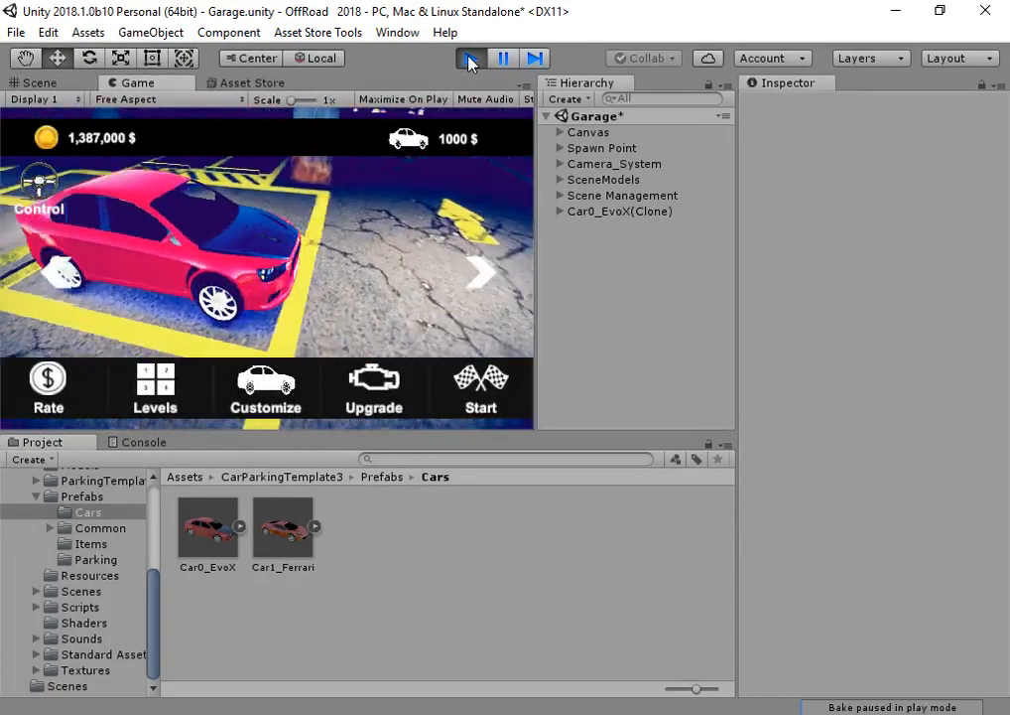
pyautogui.click(470, 59)
# Review the Car1_Ferrari prefab's script components and place the prefab in the Garage scene.
pyautogui.click(286, 526)
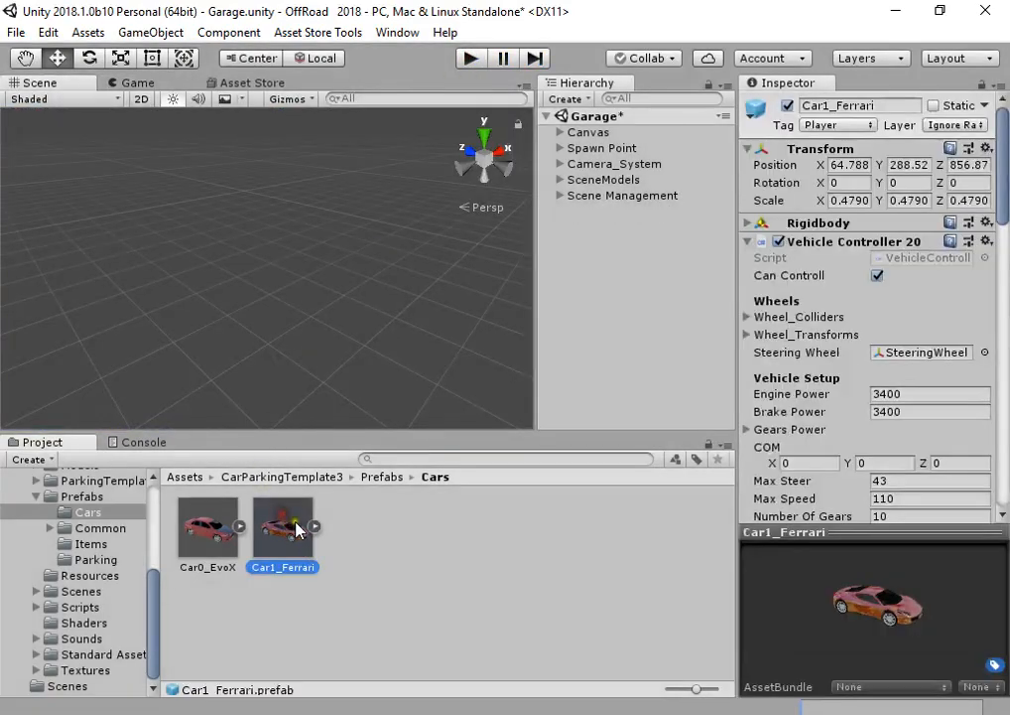
pyautogui.scroll(-5, 809, 375)
pyautogui.scroll(-8, 812, 365)
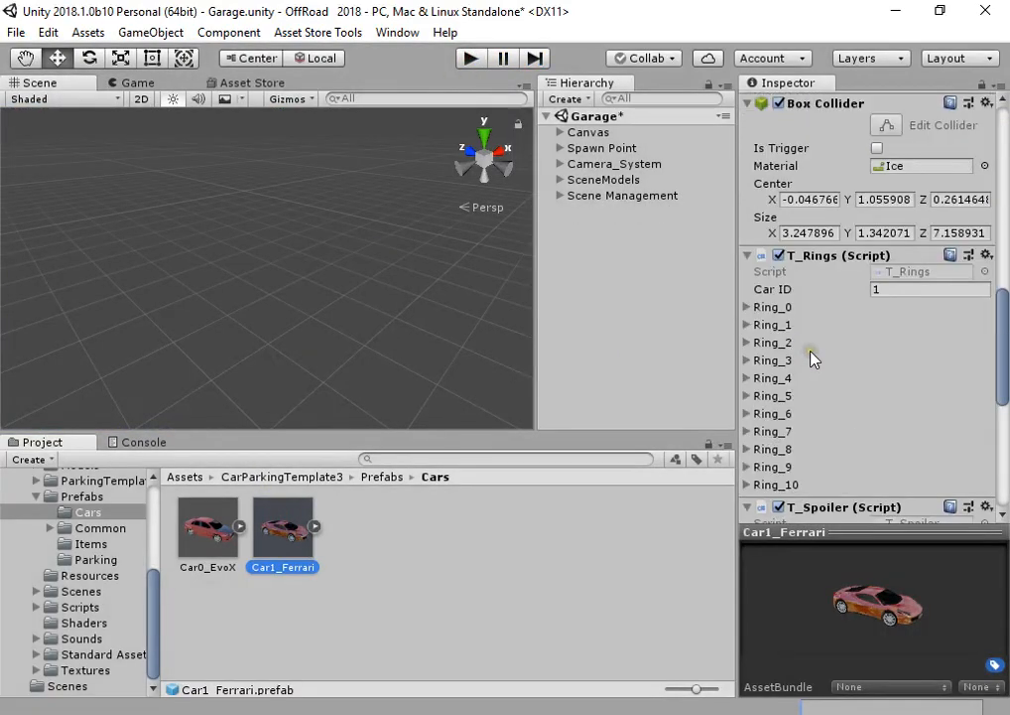
pyautogui.moveTo(294, 520); pyautogui.dragTo(322, 340)
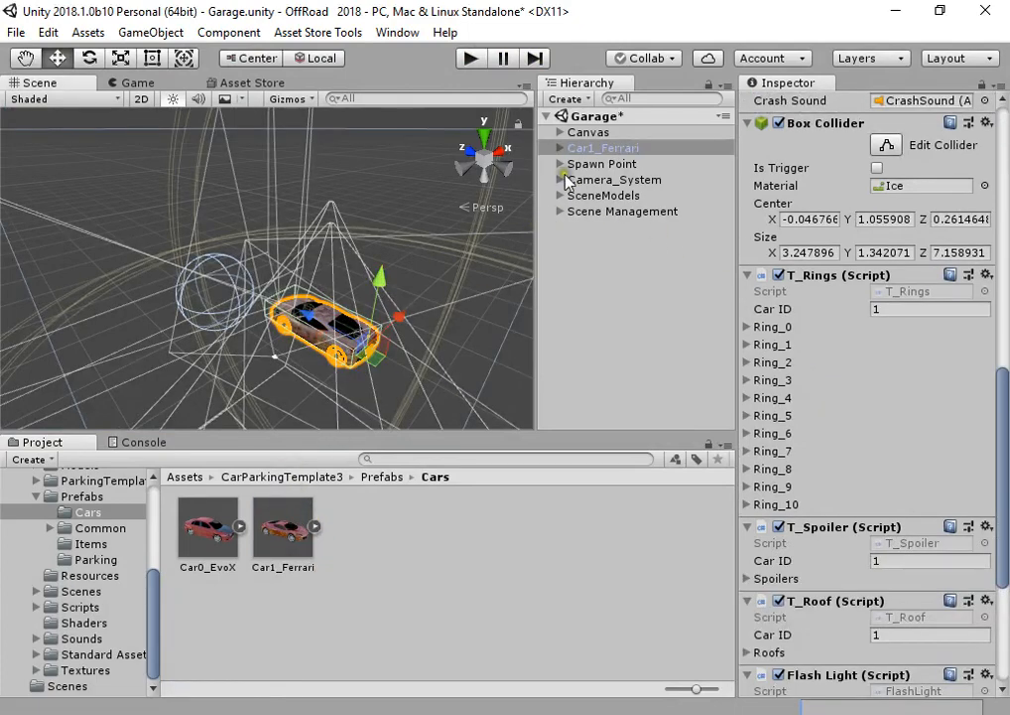
# Set the Car ID of the Neon Color Loader on the Ferrari's Neon object to 1 and apply it to the prefab.
pyautogui.click(560, 149)
pyautogui.click(574, 164)
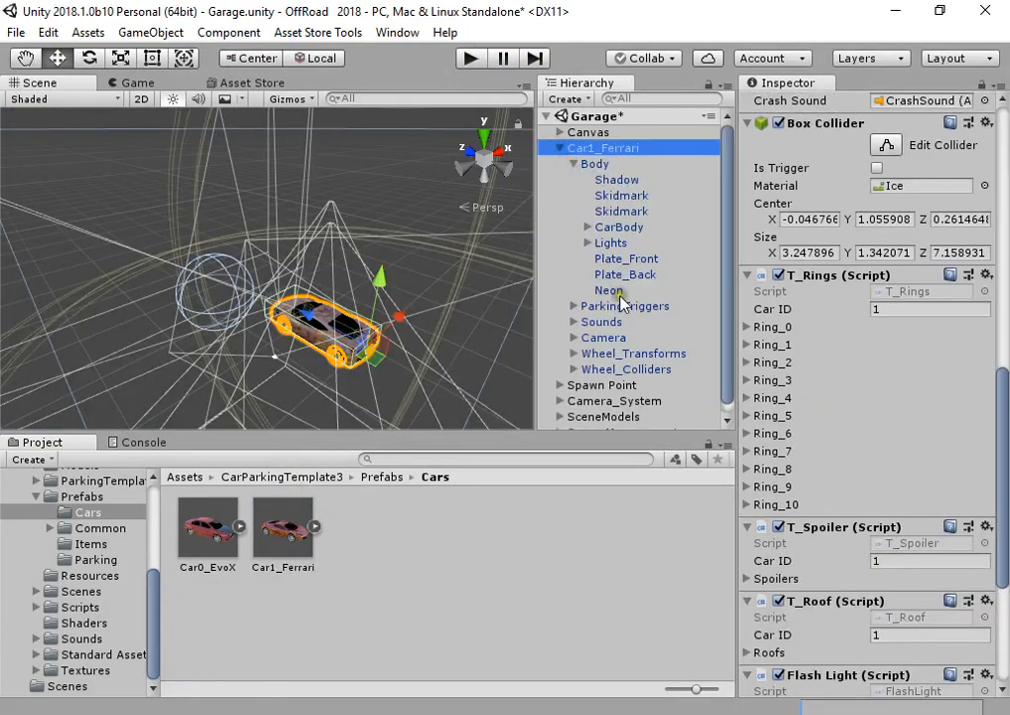
pyautogui.click(623, 290)
pyautogui.click(883, 371)
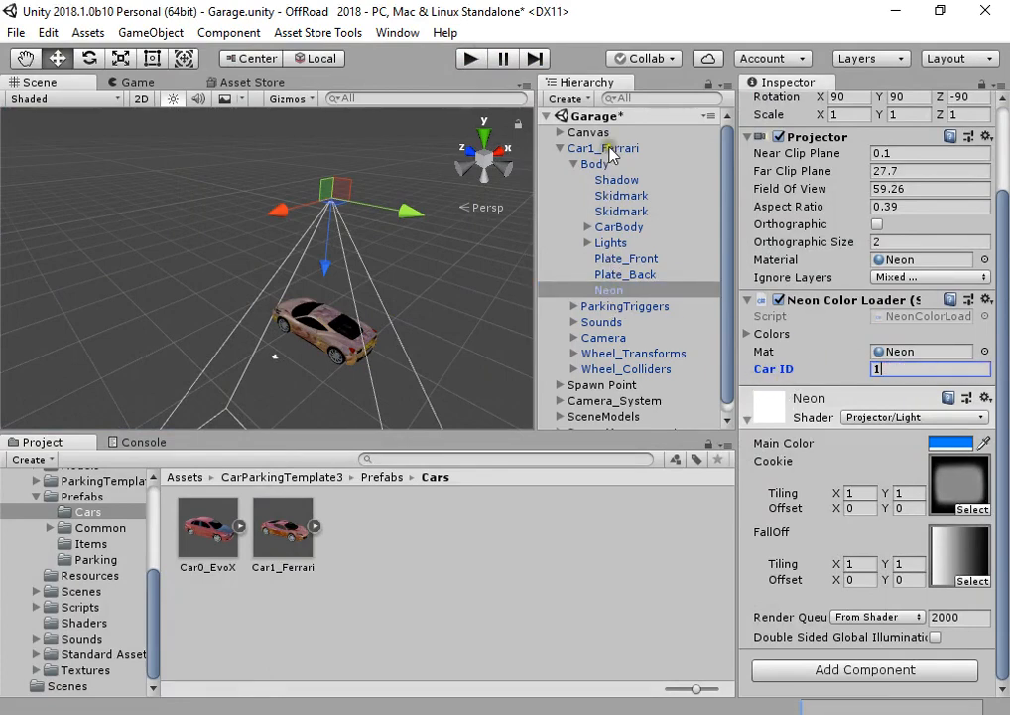
pyautogui.click(645, 146)
pyautogui.scroll(3, 973, 142)
pyautogui.click(977, 144)
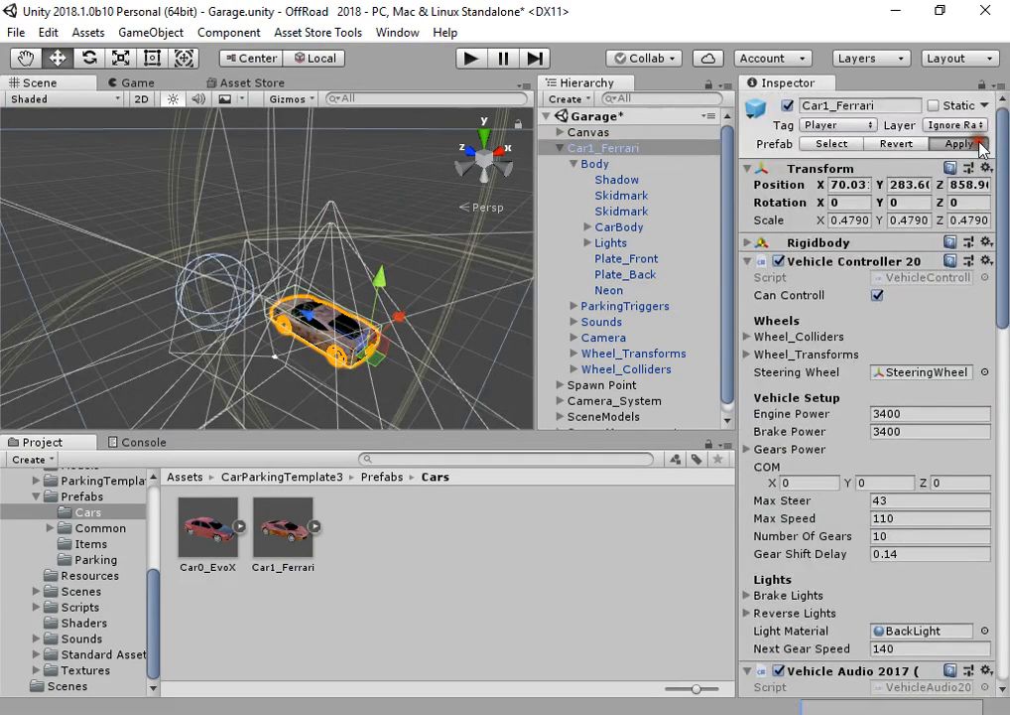
# Play the Garage scene and switch to the Ferrari to check that its saved neon color loads.
pyautogui.click(474, 59)
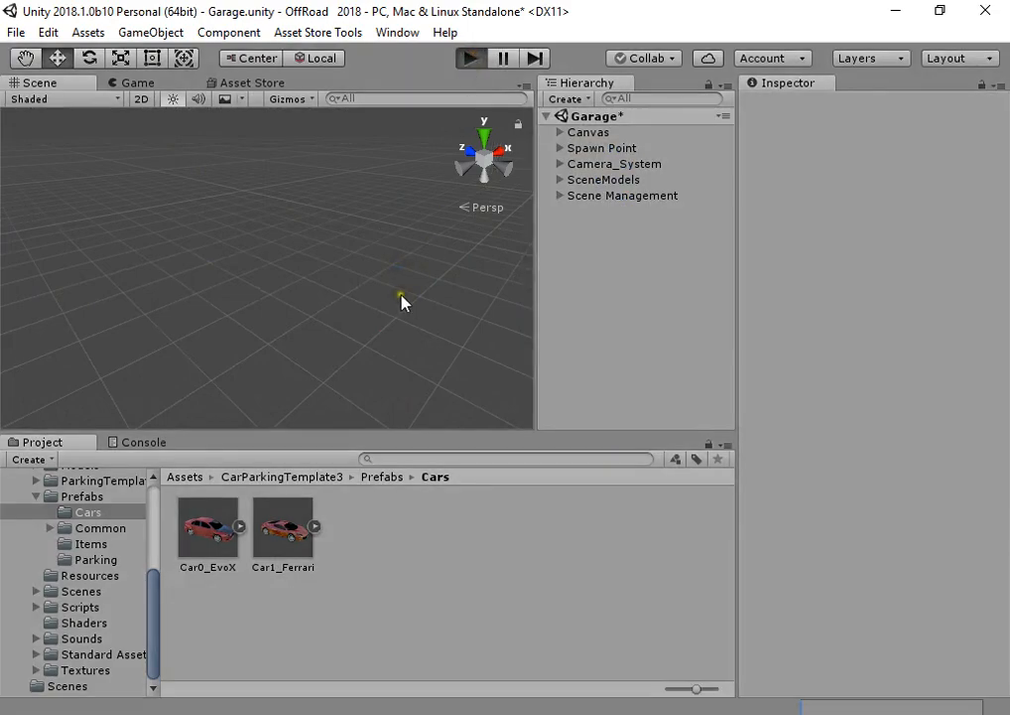
pyautogui.click(480, 282)
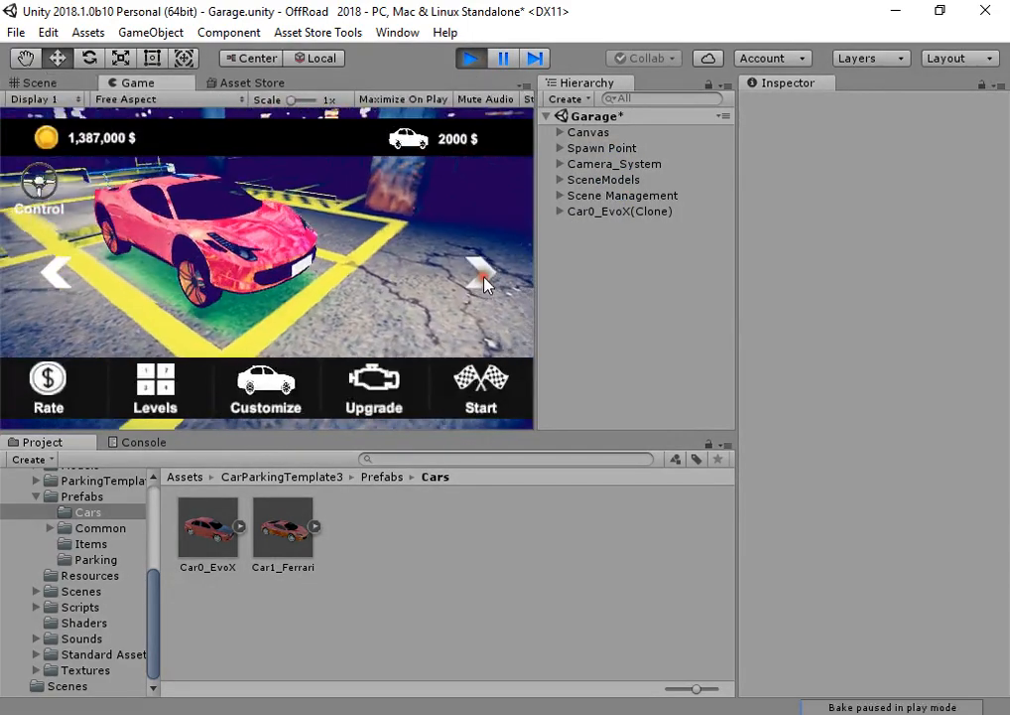
pyautogui.click(467, 60)
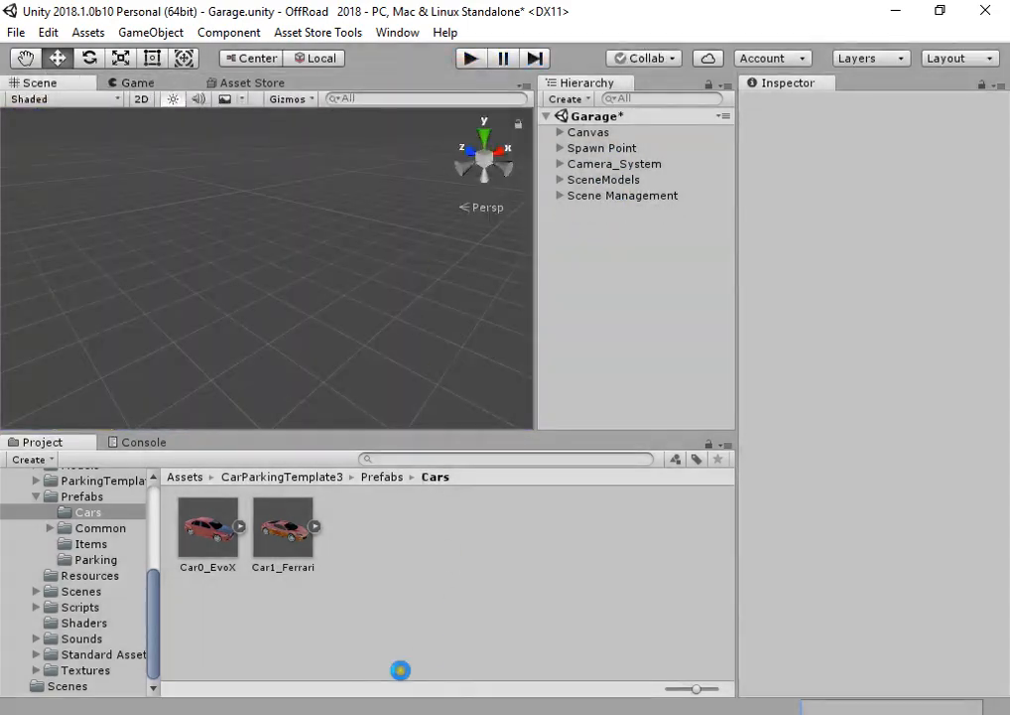
pyautogui.click(372, 713)
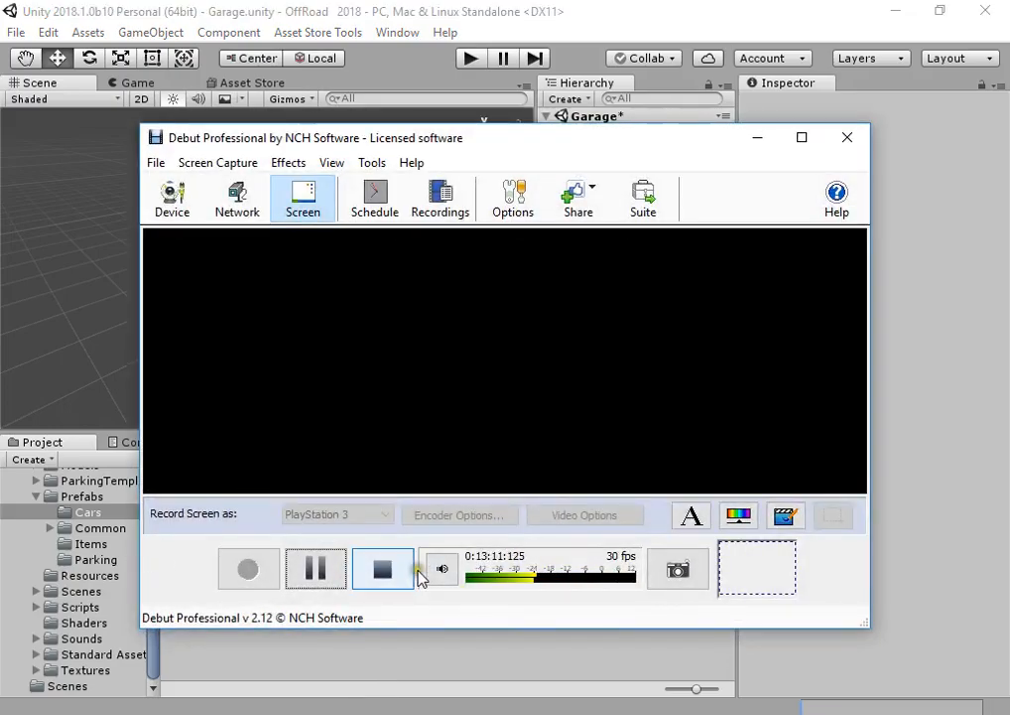